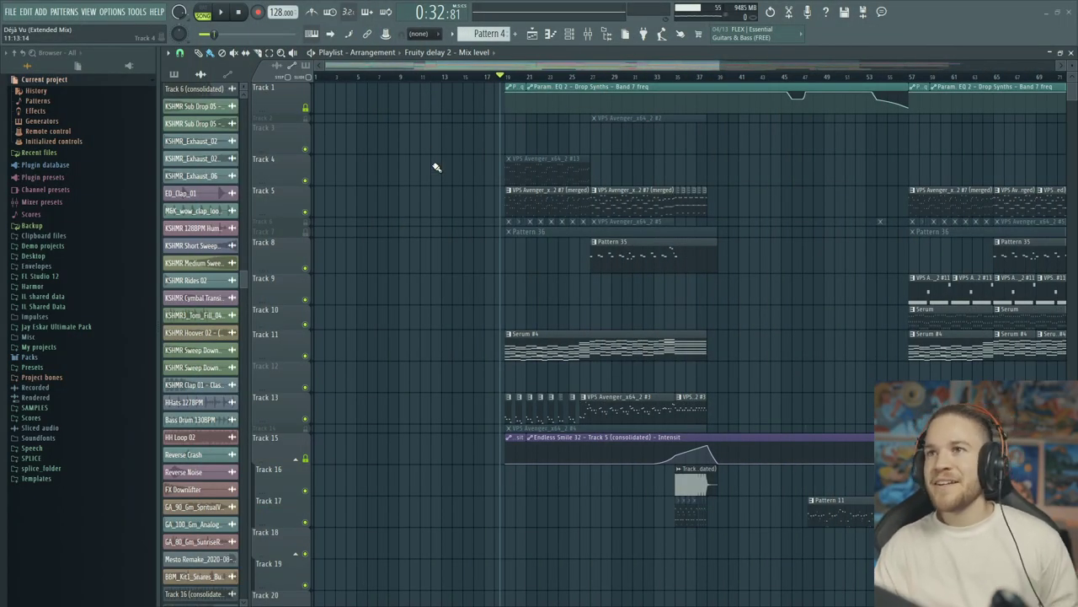
Look through the whole playlist arrangement, from the synth tracks through drums and effects down to the vocal tracks
scroll(524, 80, "down", 3)
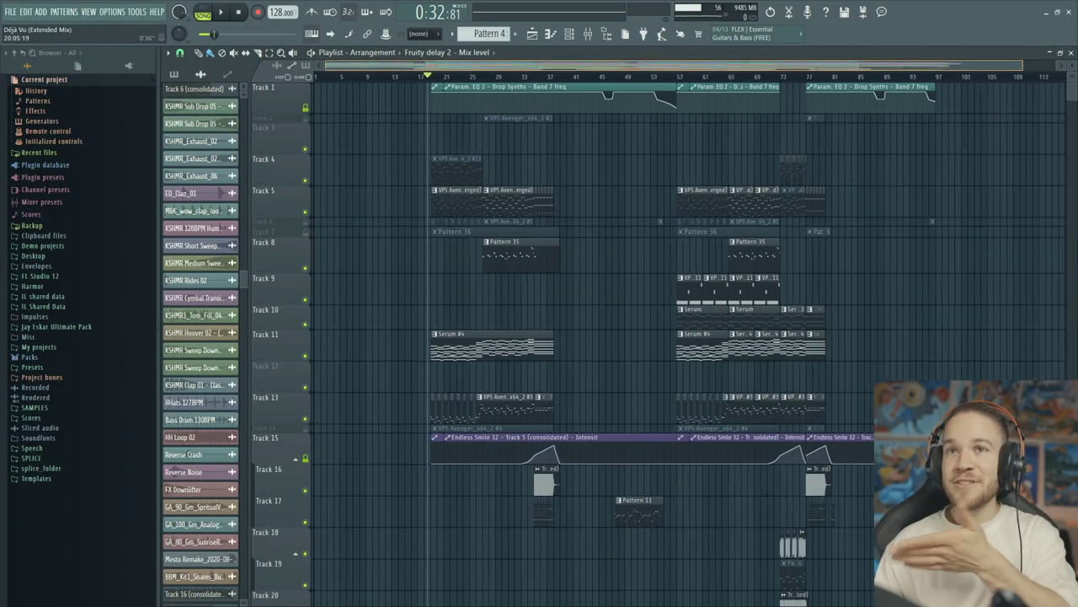
scroll(450, 270, "down", 10)
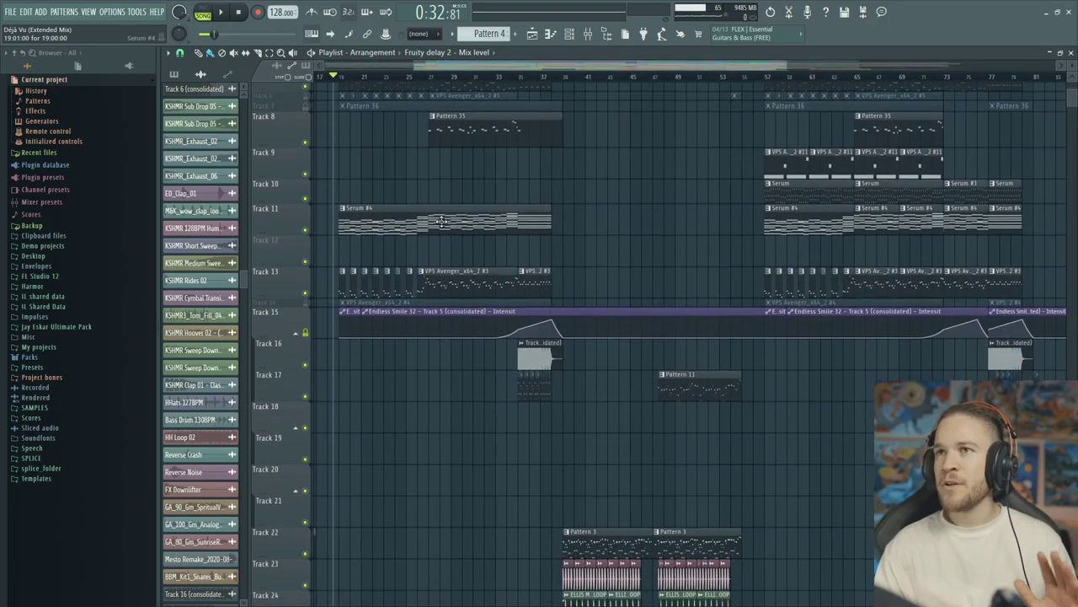
scroll(428, 253, "down", 3)
scroll(428, 261, "down", 6)
scroll(428, 274, "down", 14)
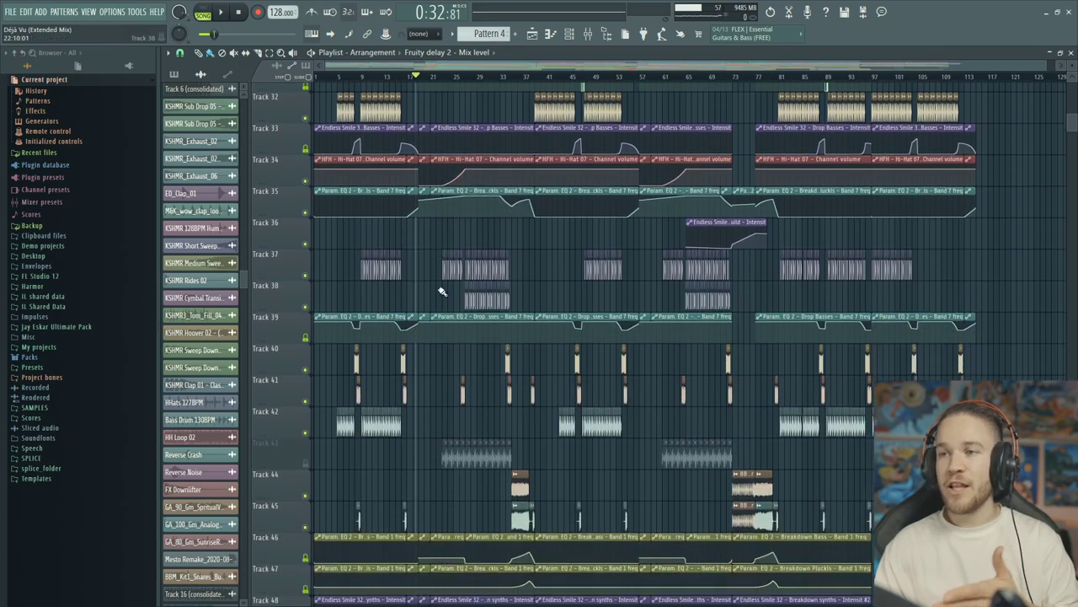
scroll(423, 320, "down", 20)
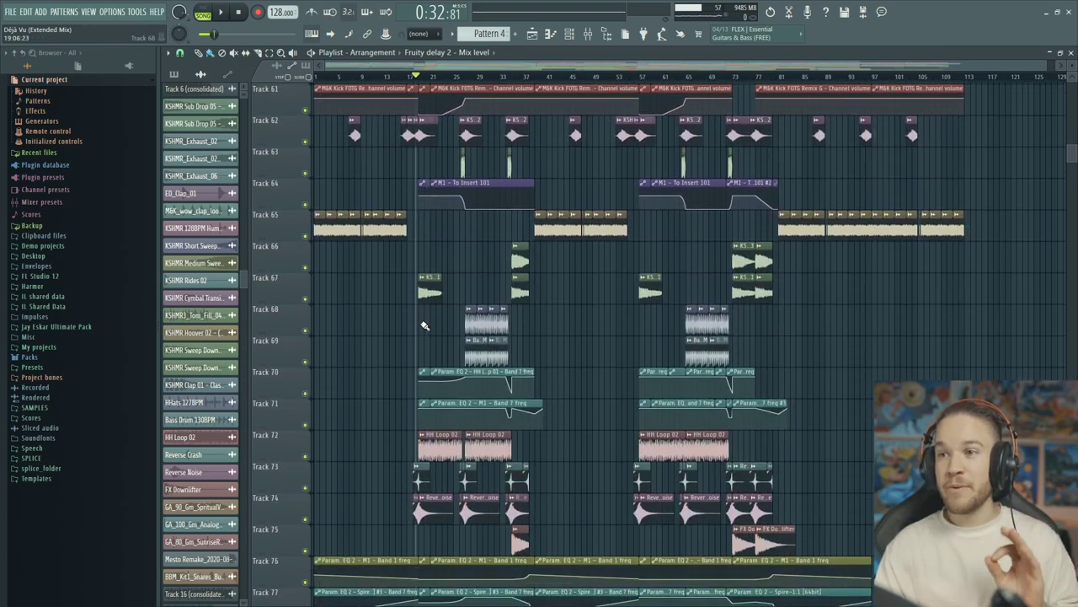
scroll(426, 327, "down", 16)
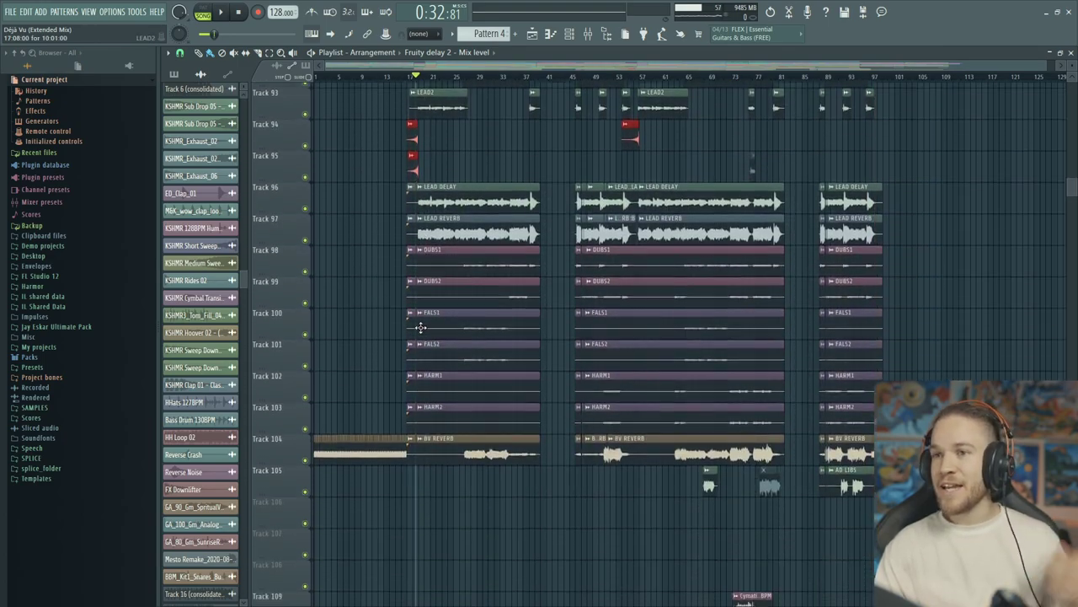
scroll(445, 325, "up", 20)
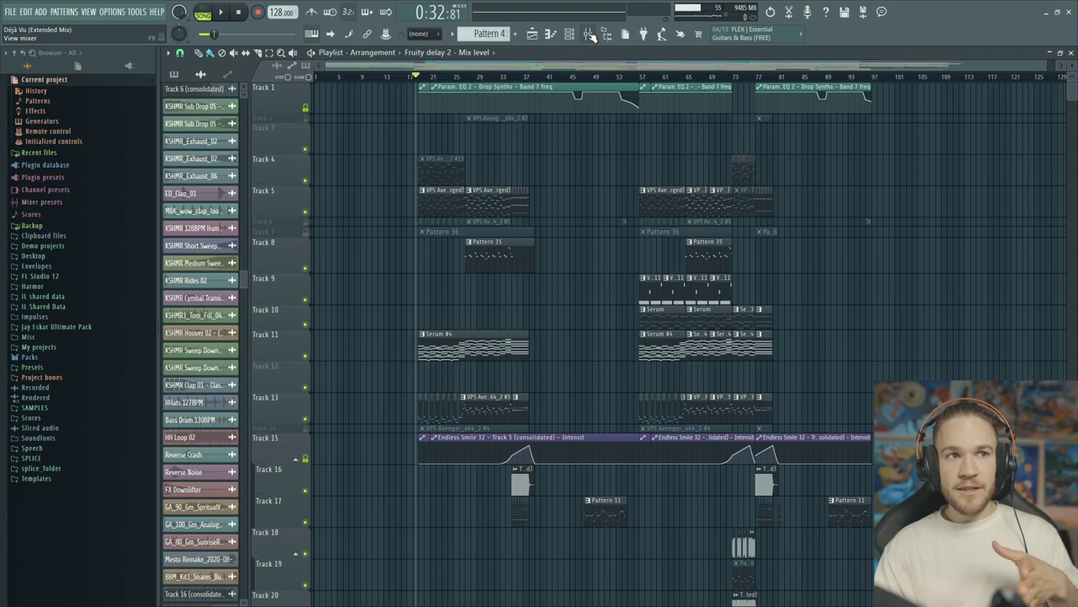
Look over the insert tracks in the mixer, including the colour-grouped vocal inserts, and return to the playlist
left_click(589, 34)
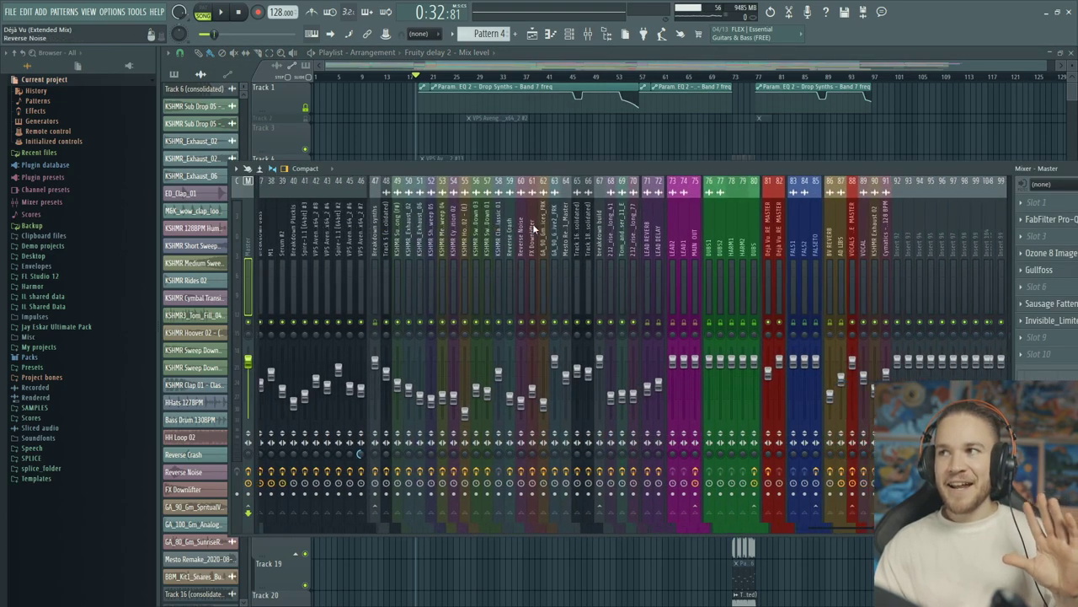
scroll(532, 224, "down", 5)
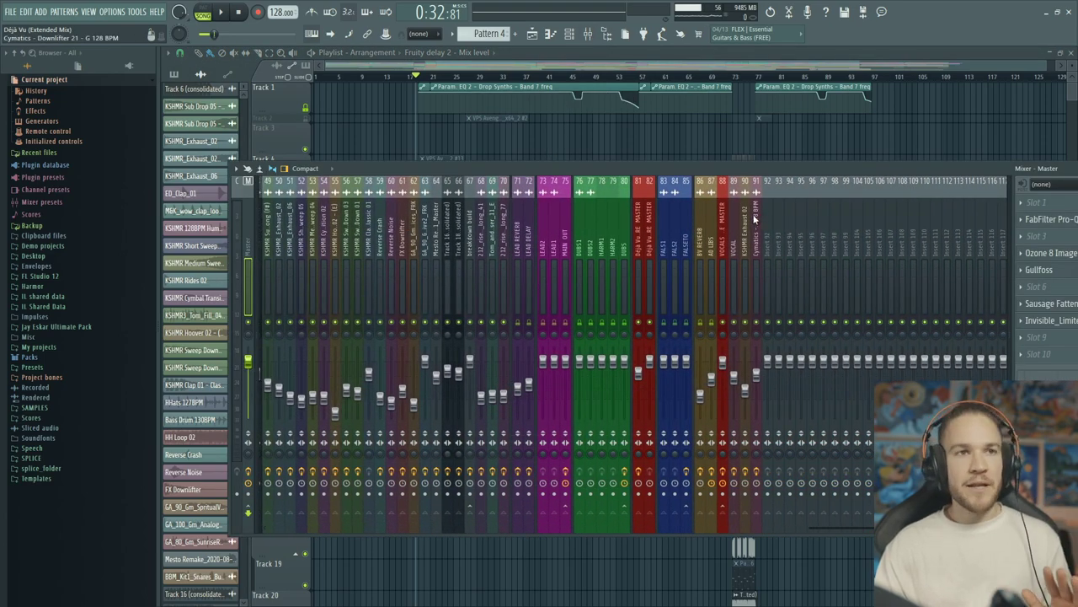
left_click(516, 128)
Examine the drum, effect and automation clips on the playlist tracks between about Track 28 and Track 65
scroll(413, 84, "up", 3)
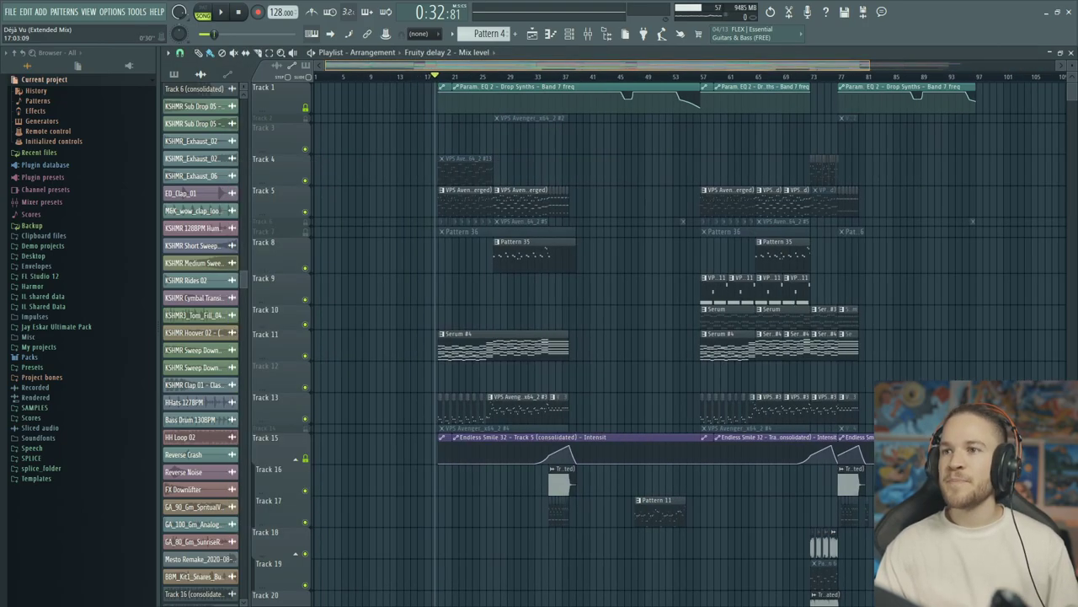
scroll(481, 344, "down", 6)
scroll(515, 405, "down", 8)
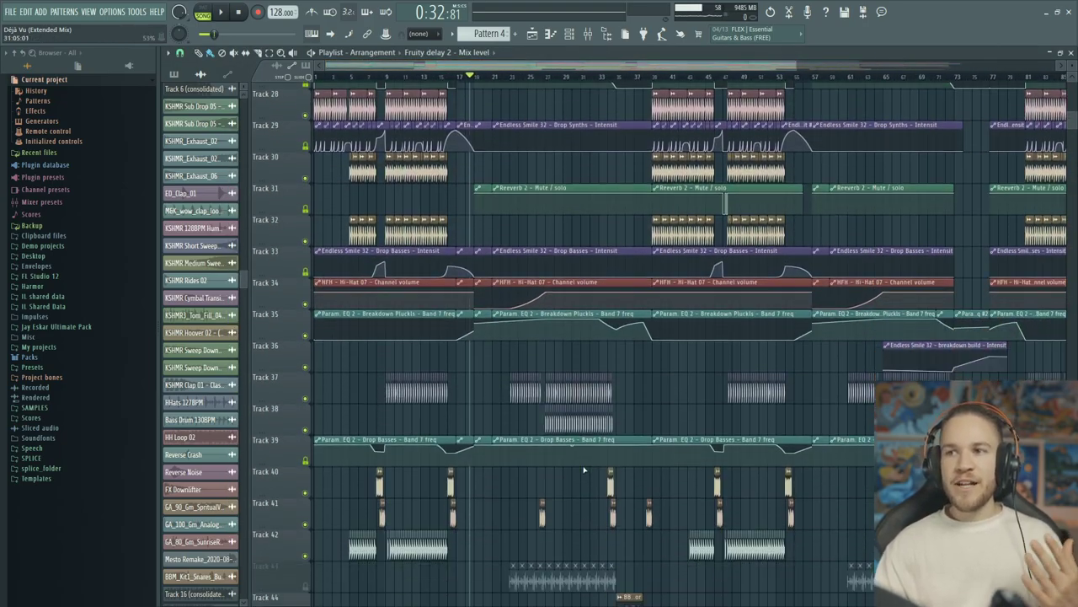
scroll(510, 432, "down", 1)
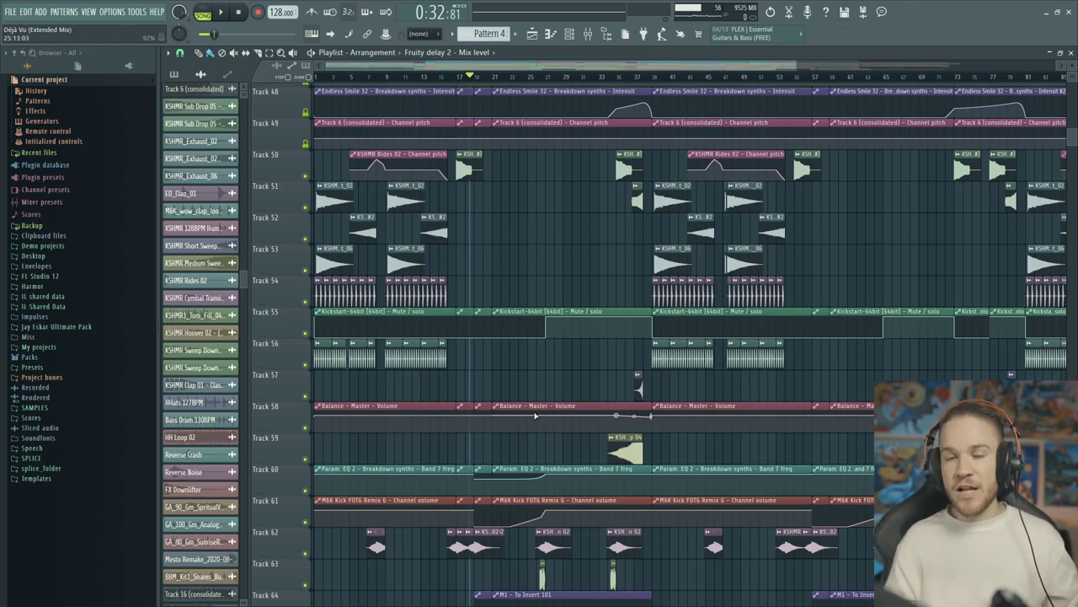
scroll(535, 416, "down", 1)
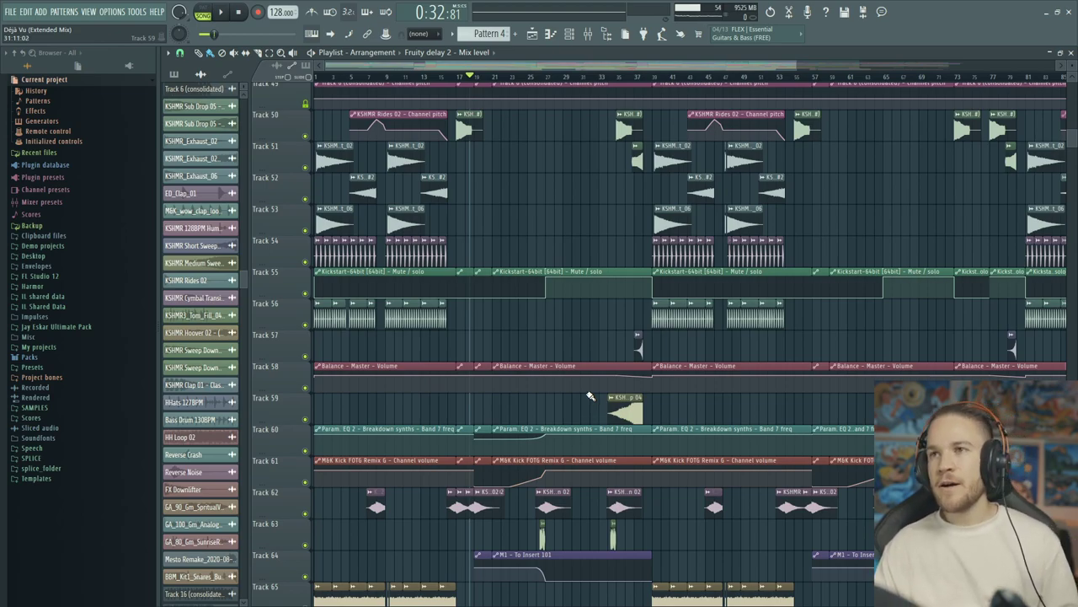
scroll(514, 346, "up", 6)
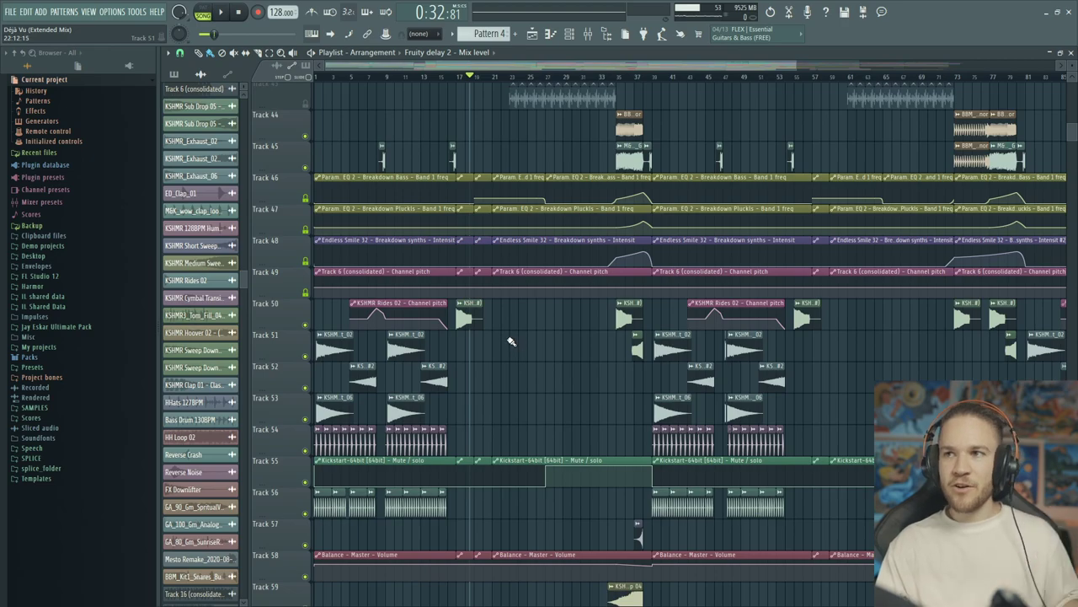
scroll(506, 354, "up", 1)
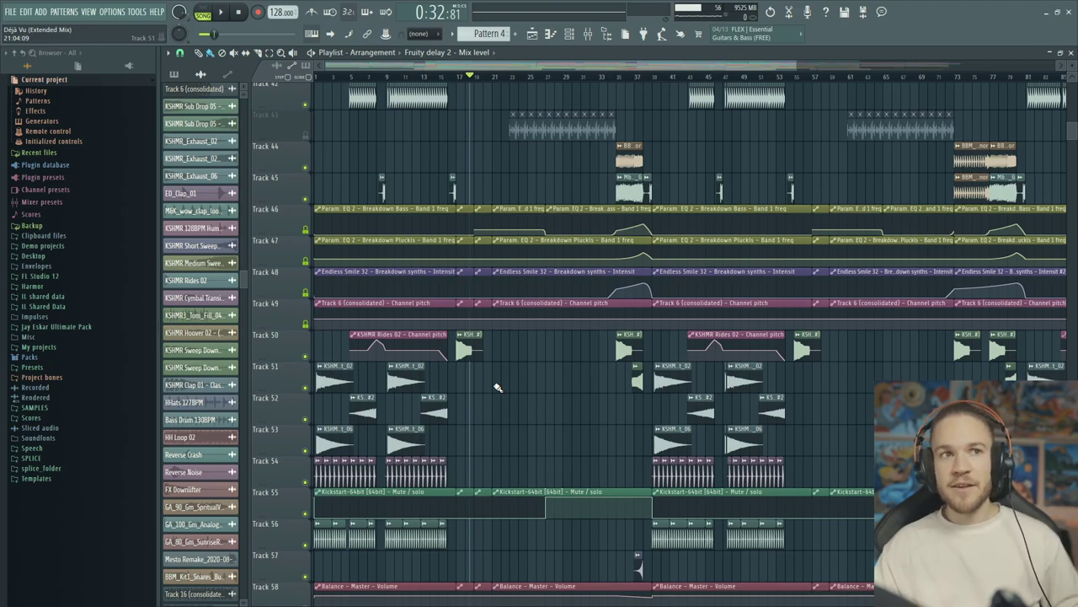
scroll(487, 80, "up", 5)
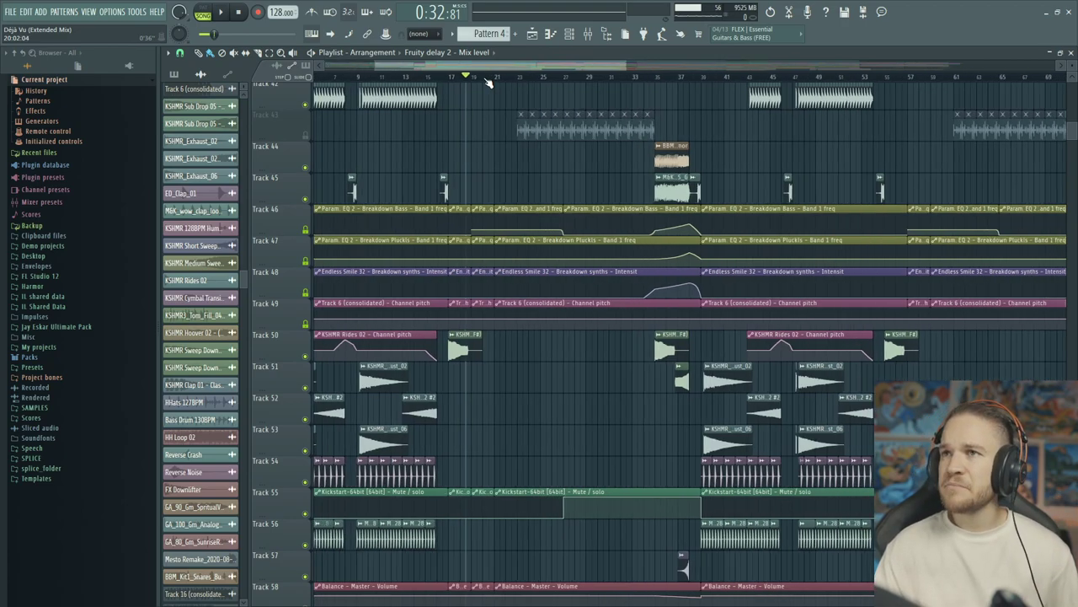
Solo Track 11 and play back its Serum #4 clip from bar 19
scroll(506, 410, "up", 10)
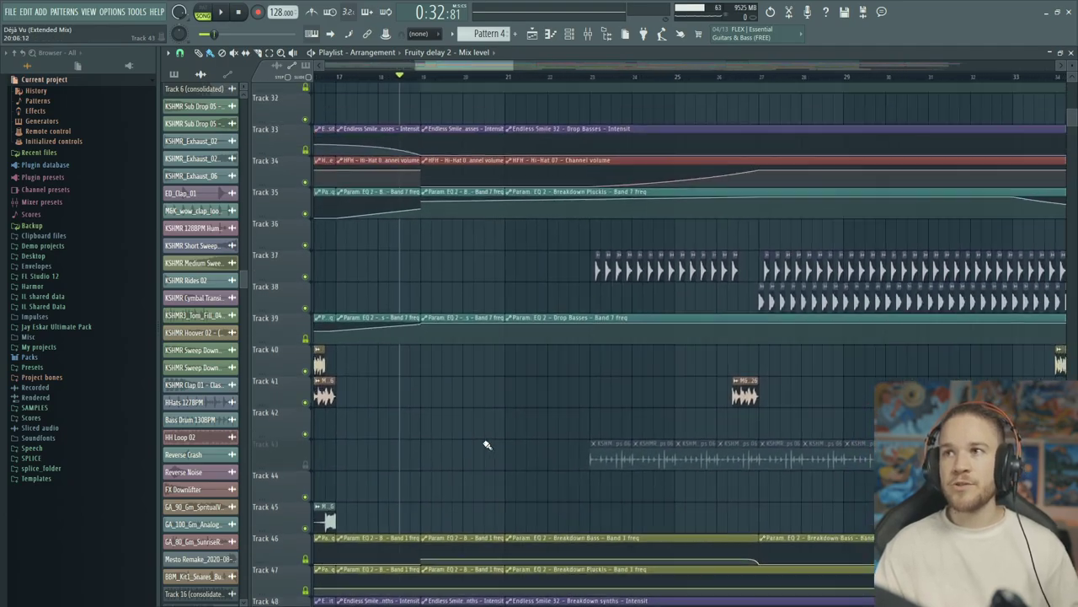
scroll(466, 360, "up", 20)
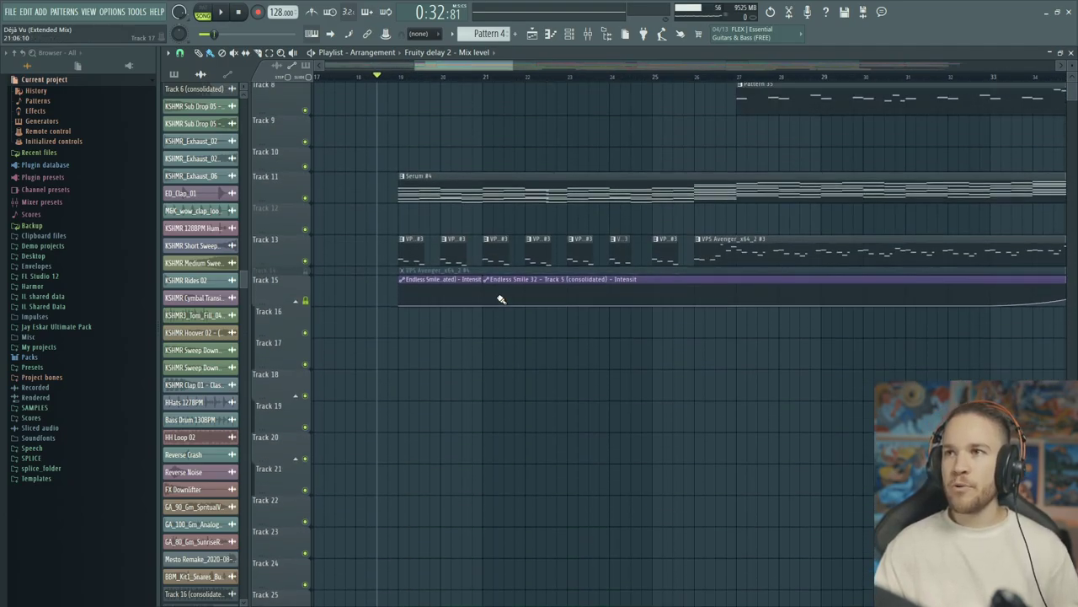
left_click(305, 350, "ctrl")
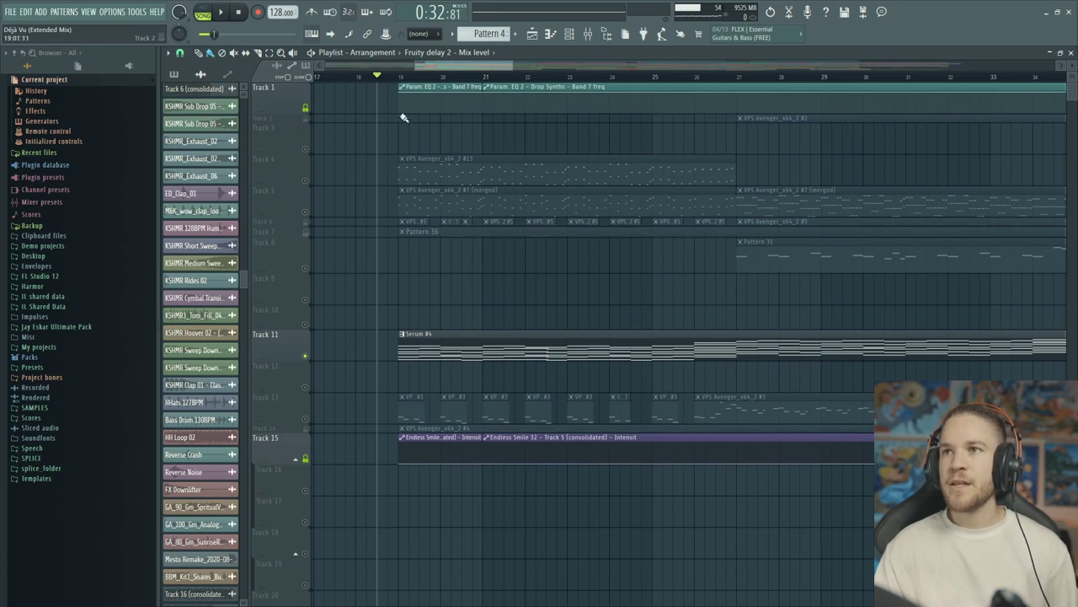
key("space")
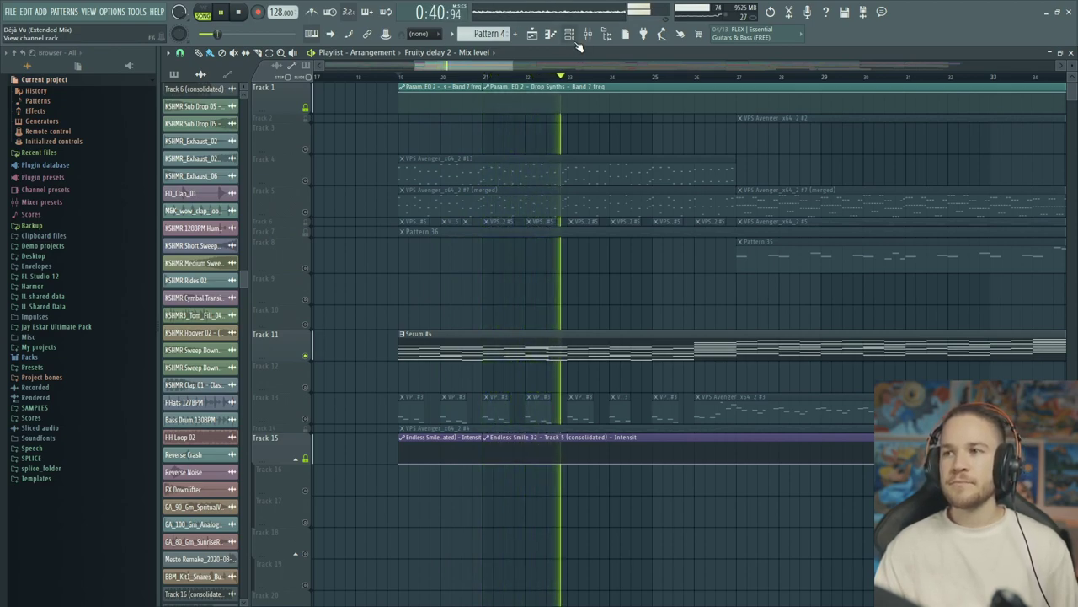
key("space")
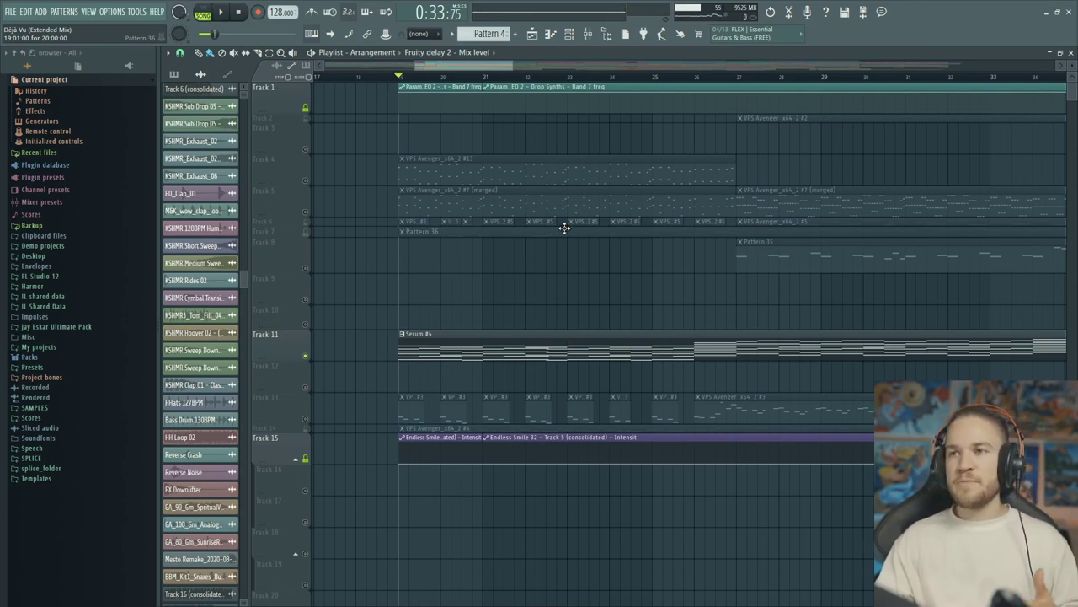
Open the Serum #4 clip on Track 11 in the piano roll and audition individual chord notes such as D#5 and A#5
left_click(467, 363)
double_click(477, 348)
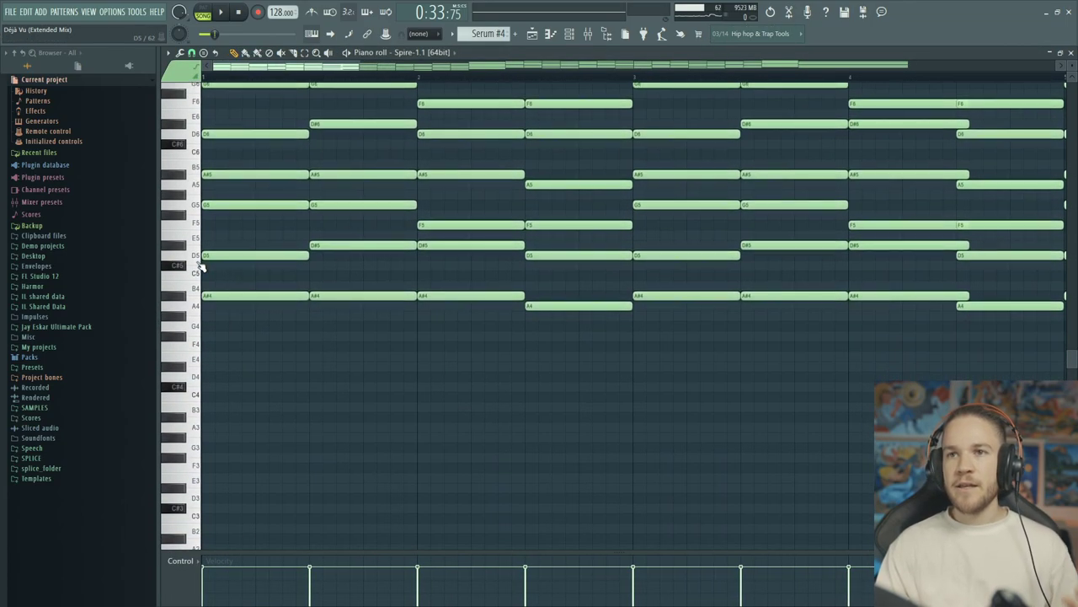
left_click(194, 209)
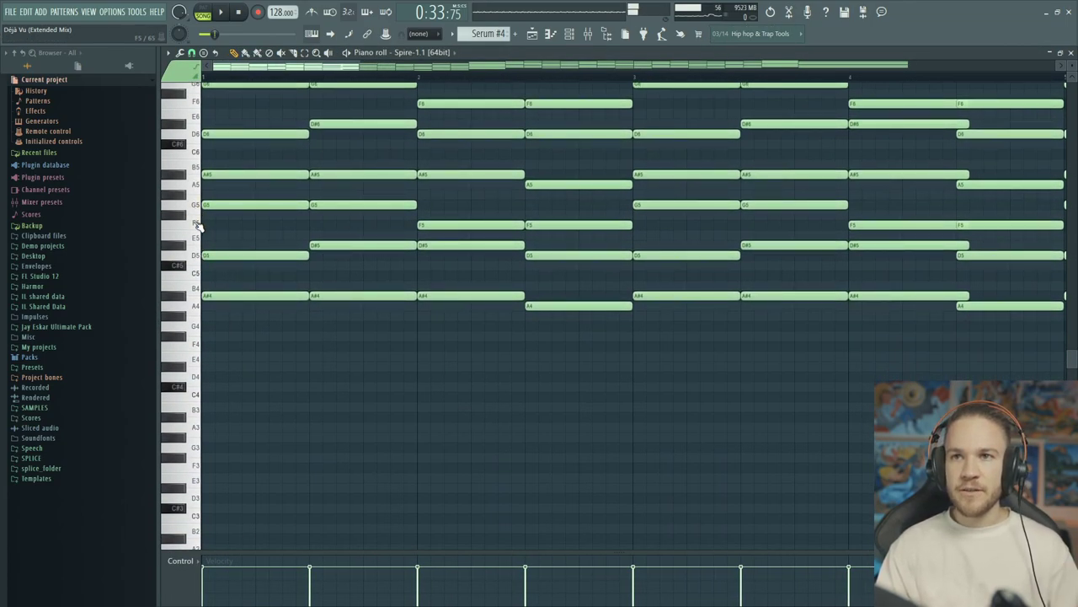
left_click(180, 247)
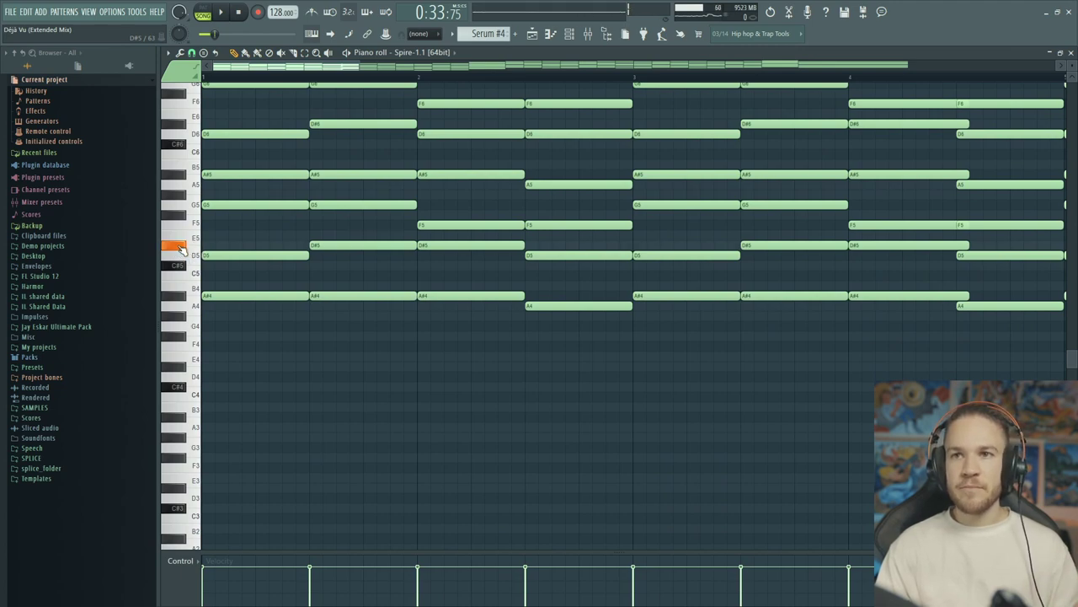
left_click(179, 177)
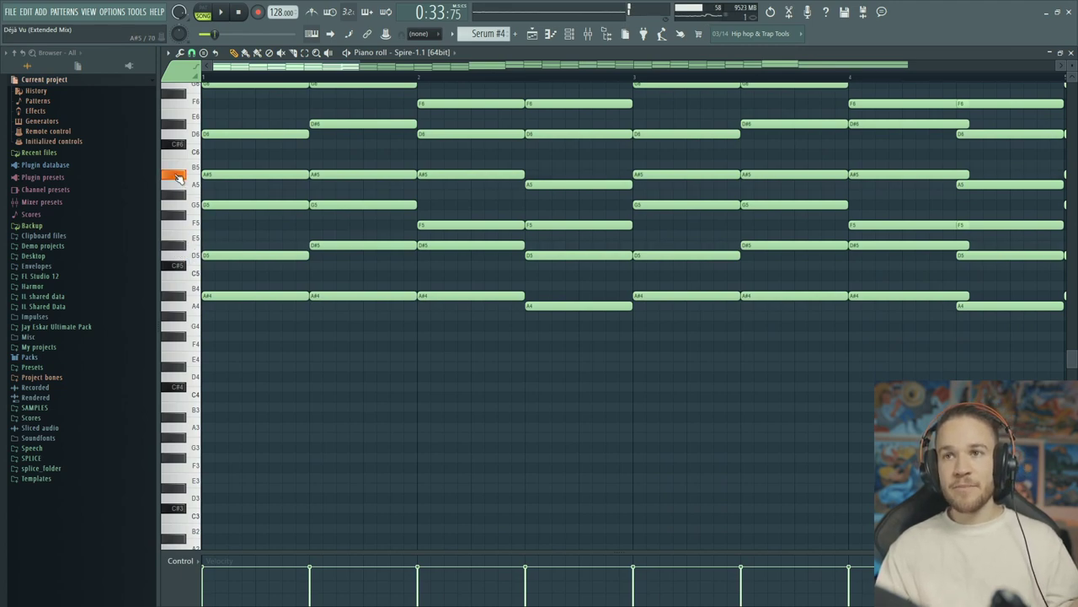
left_click(188, 263)
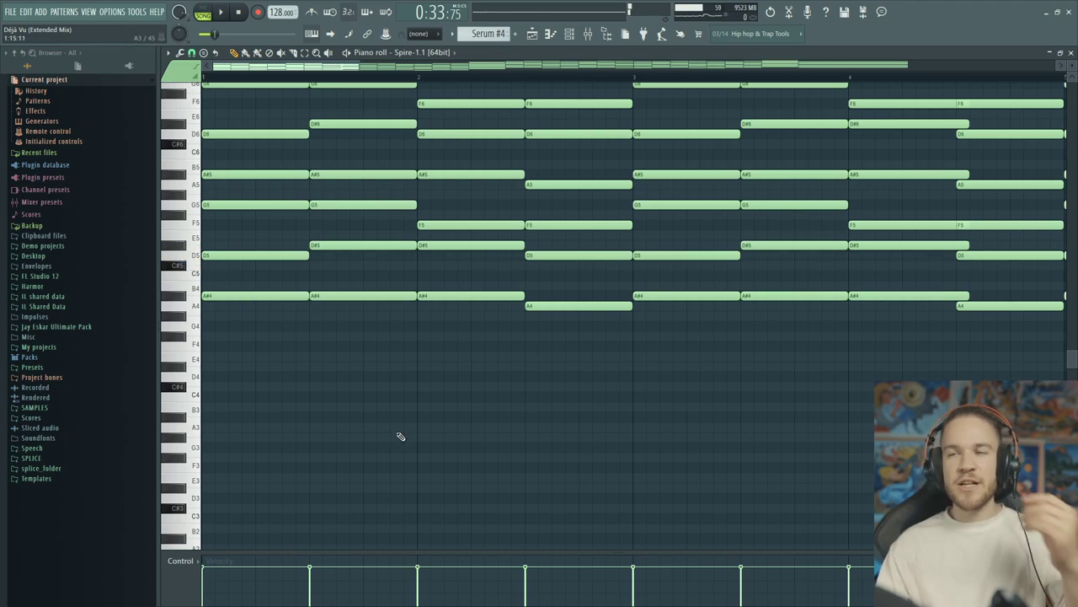
Select the notes of the first chord, listen to the opening chords, and clear the selection
scroll(424, 422, "up", 3)
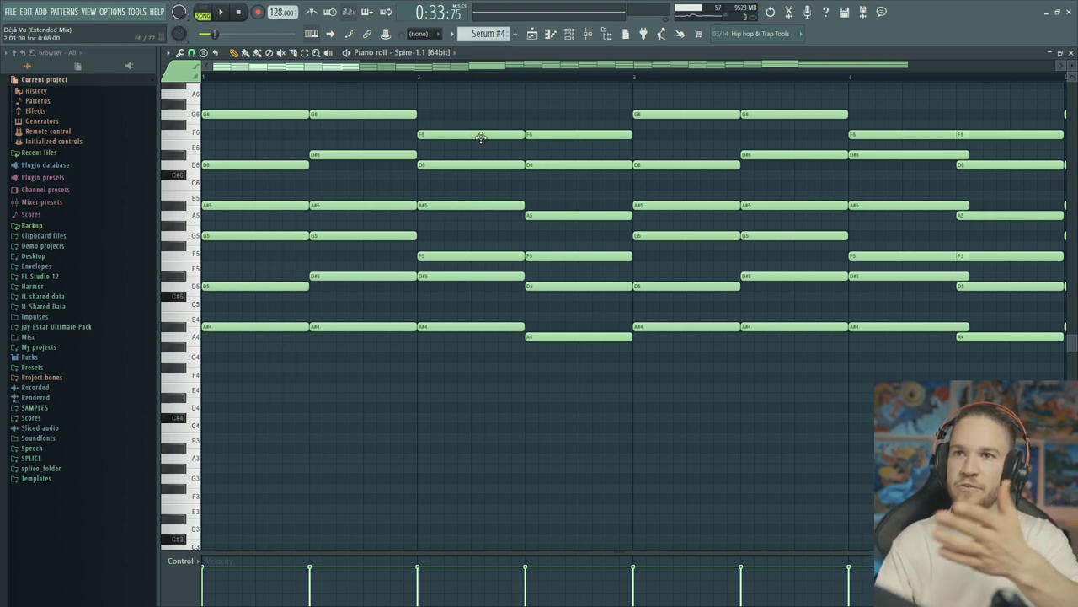
key("c")
left_click_drag(252, 371, 256, 126)
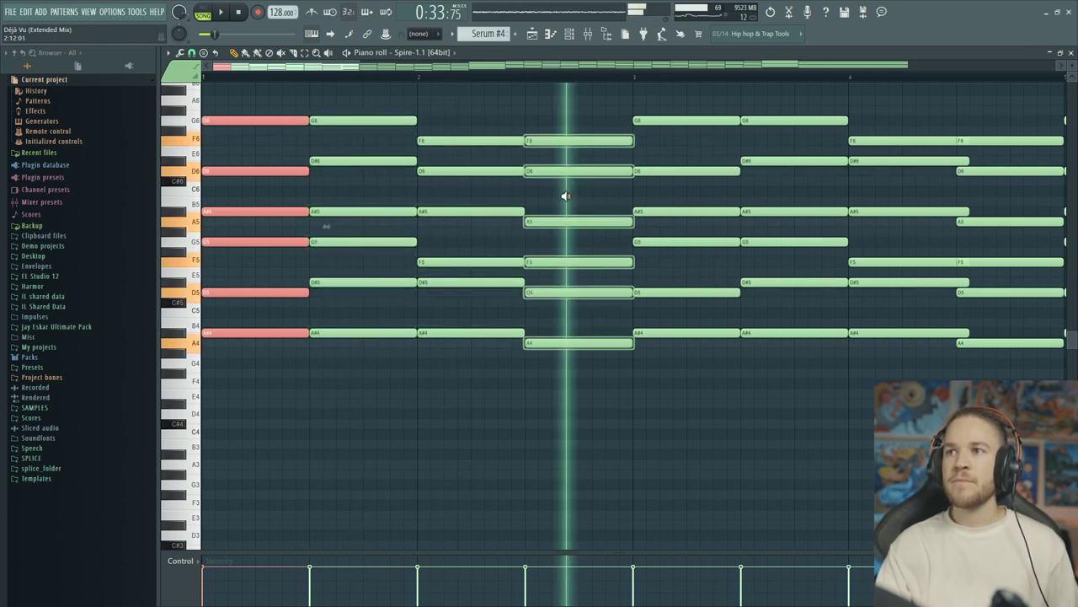
key("ctrl+d")
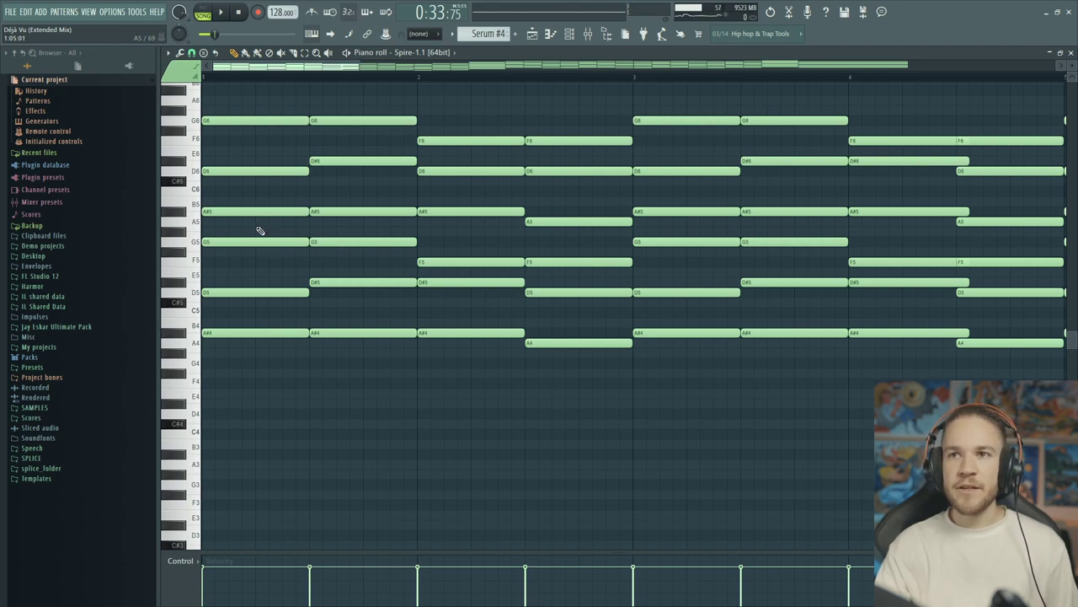
Try muting the first chord's A#4, D5 and G6 notes, audition the remaining notes, and undo the muting
left_click_drag(258, 266, 254, 334)
left_click(249, 121)
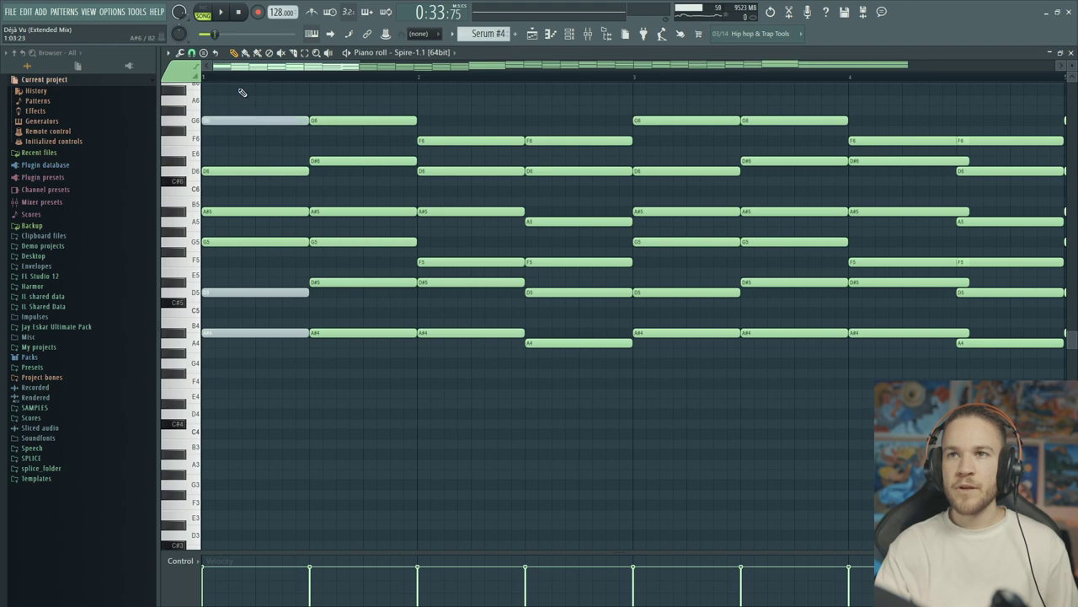
left_click(247, 157)
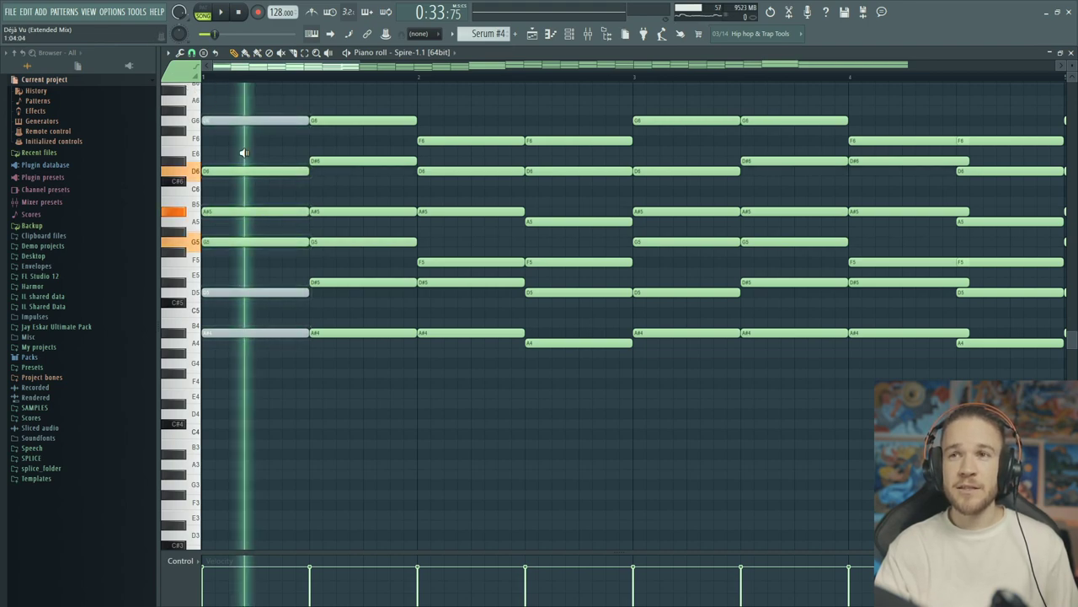
key("ctrl+z")
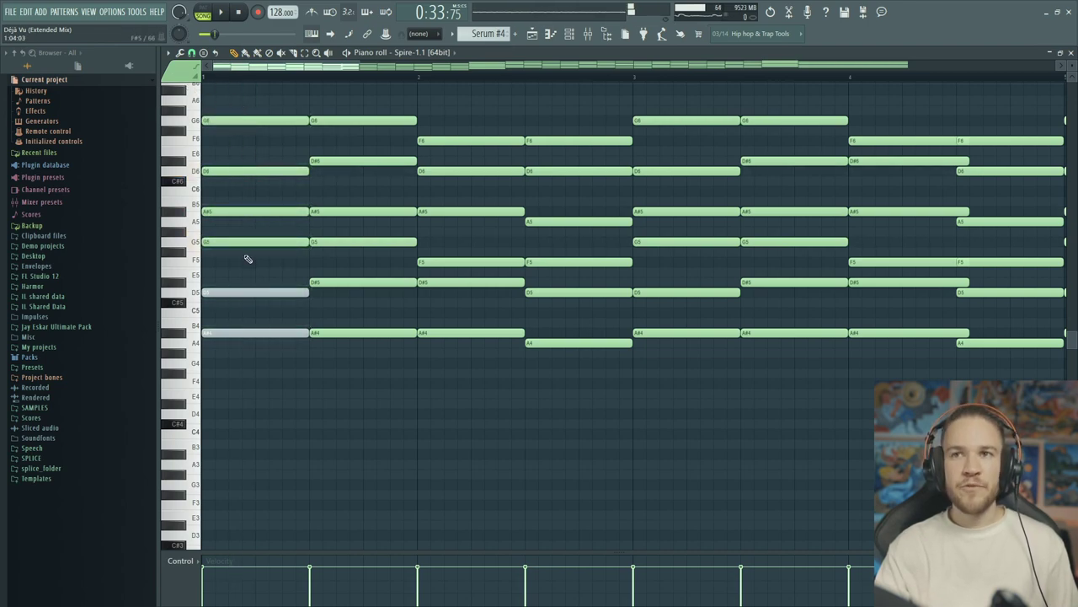
key("ctrl+z")
left_click(247, 277)
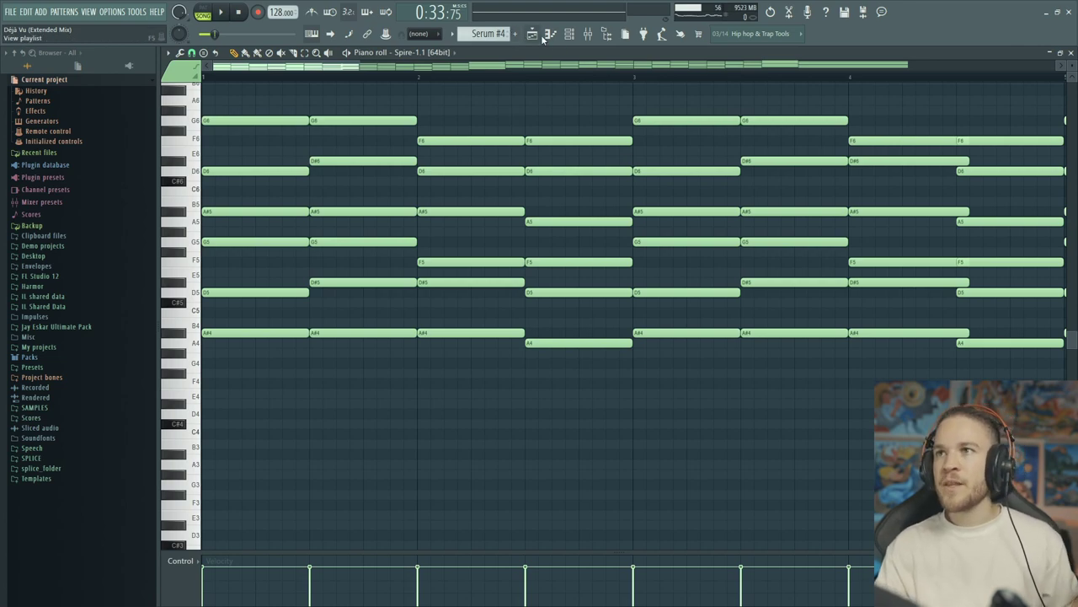
Open the Spire-1.1 #3 synth from the channel rack and move its window to a clearer position
left_click(569, 34)
left_click(495, 459)
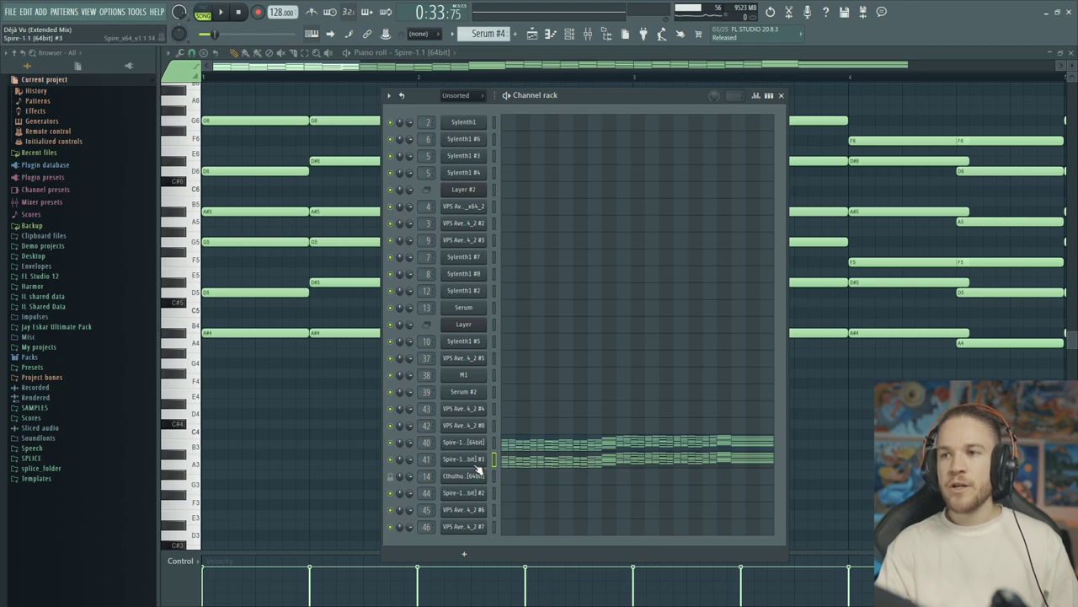
left_click(478, 461)
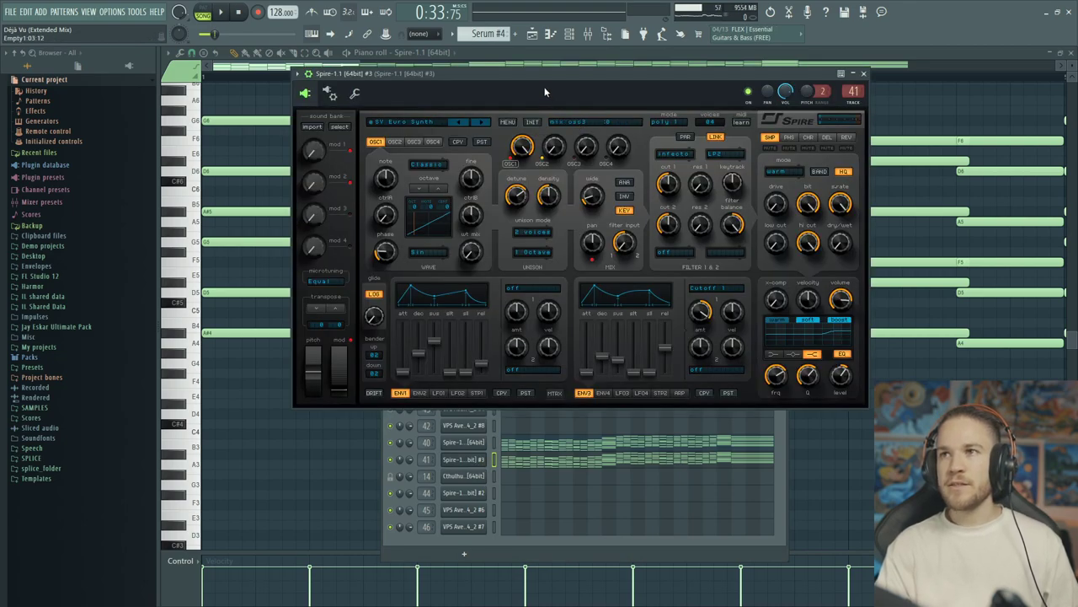
left_click_drag(544, 90, 501, 77)
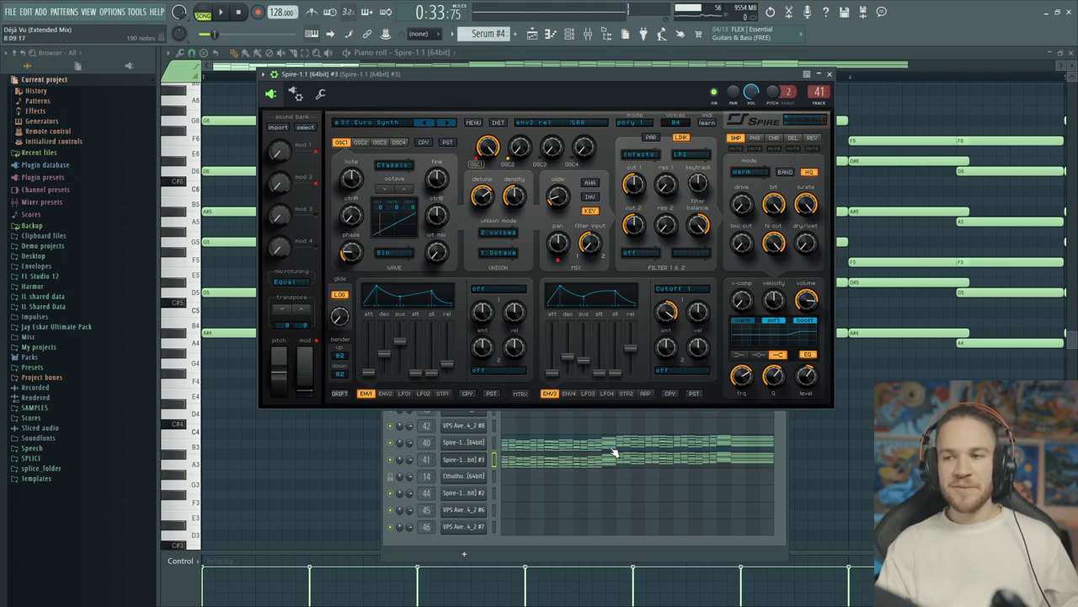
Open the Spire-1.1 Breakdown Pluckls synth on mixer track 40, then return to the channel rack
left_click(495, 446)
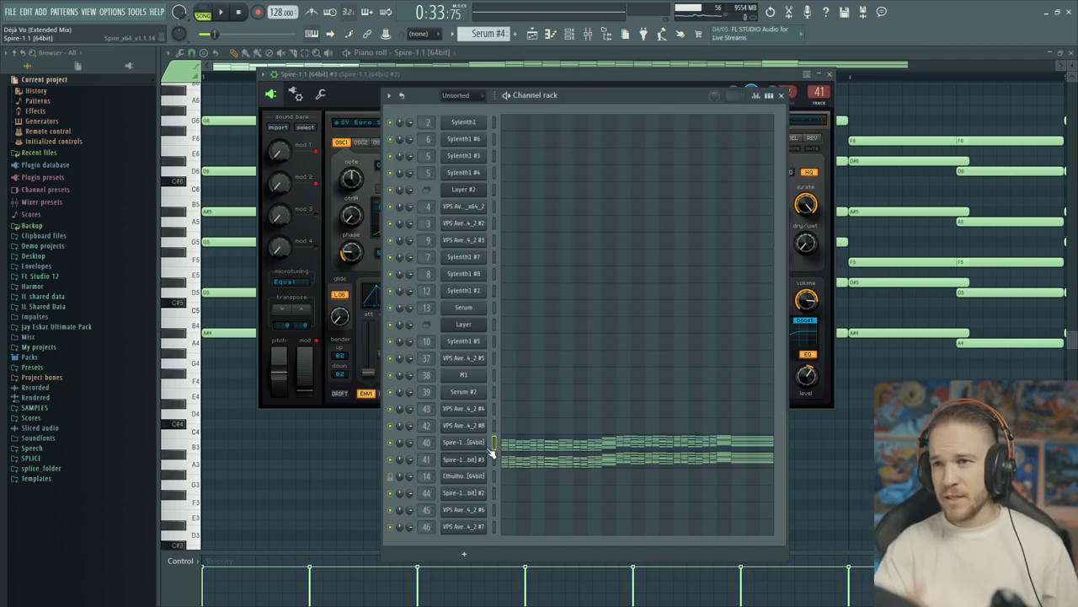
left_click(481, 445)
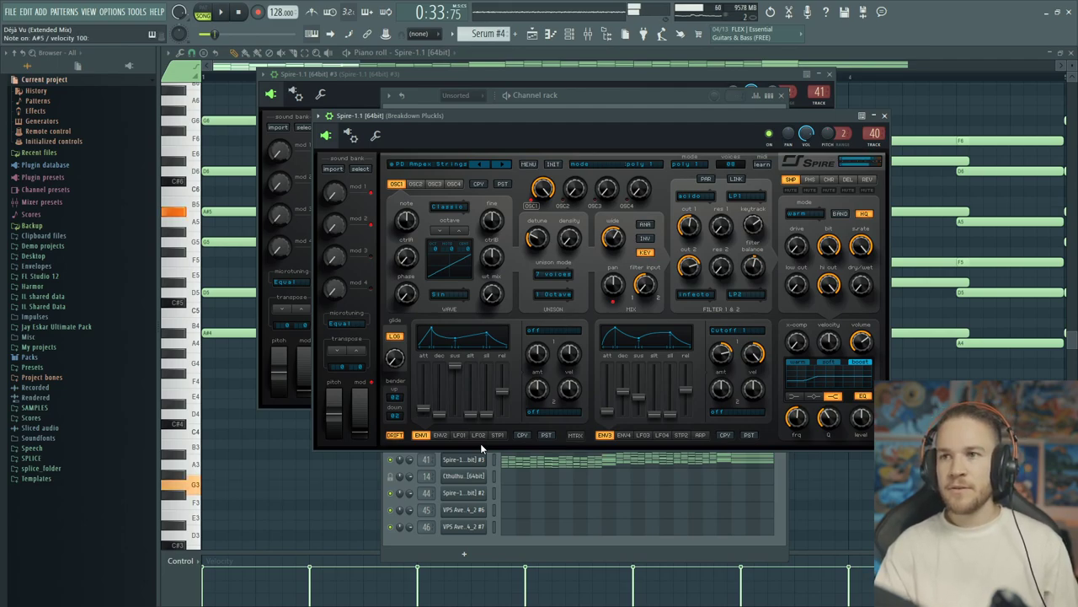
left_click(501, 462)
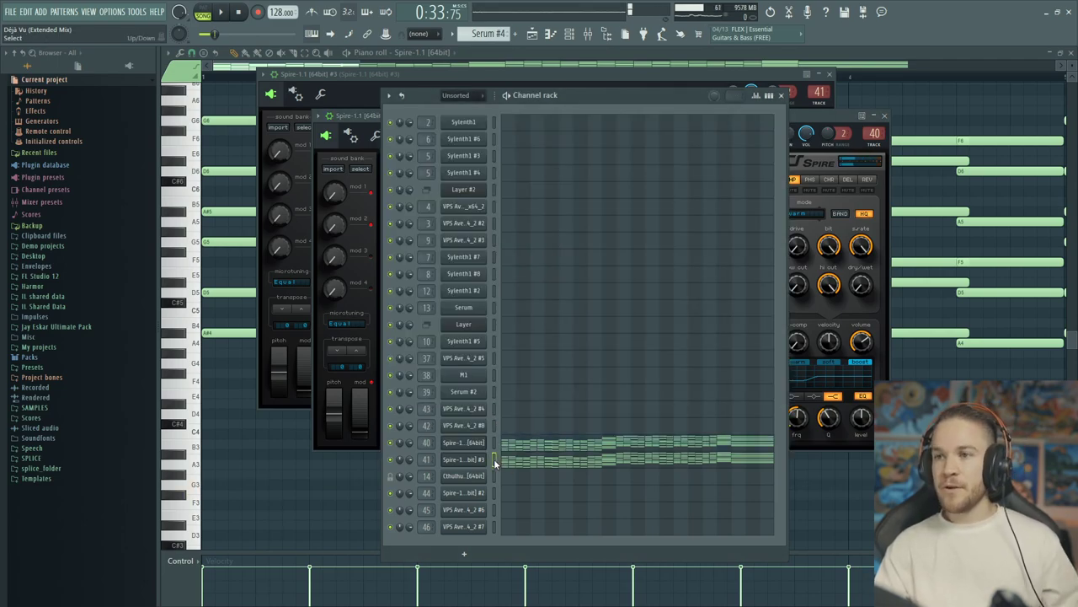
Switch playback to pattern mode, listen to the opening Serum #4 chords, and return to the playlist
left_click(202, 11)
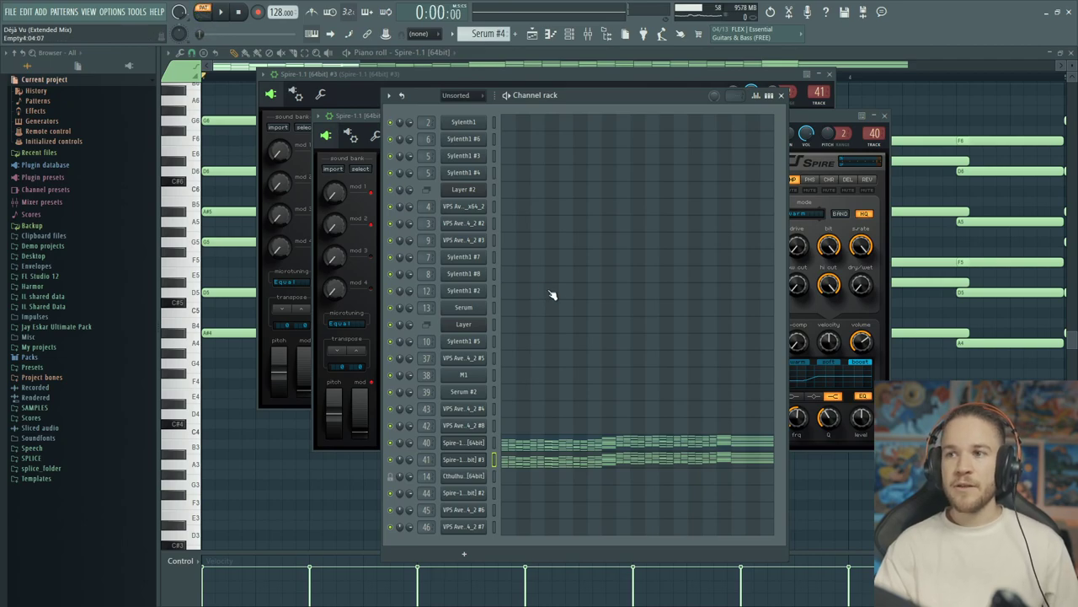
key("space")
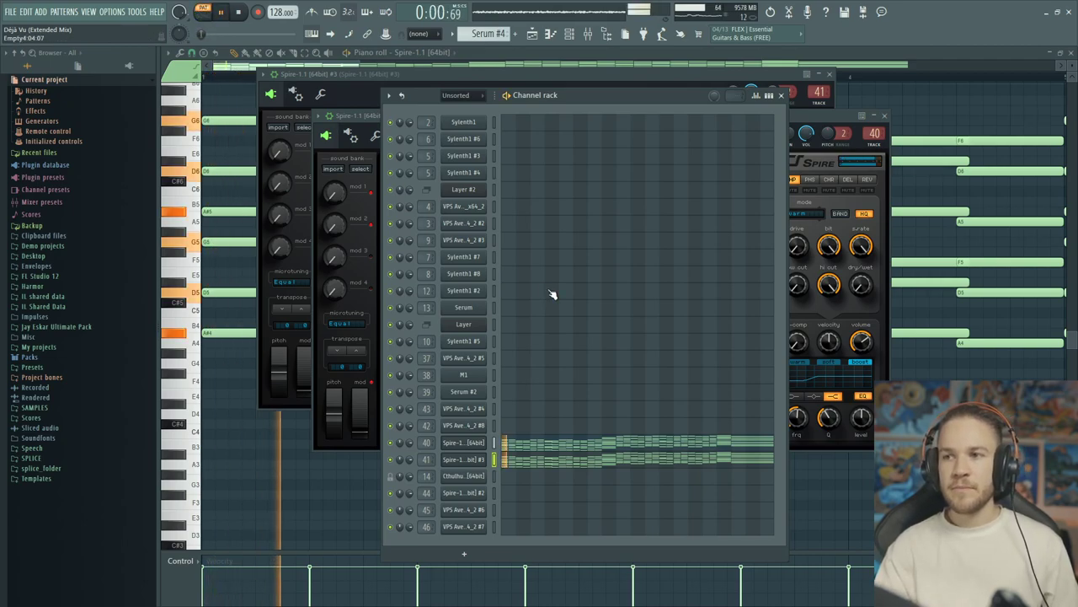
left_click(532, 34)
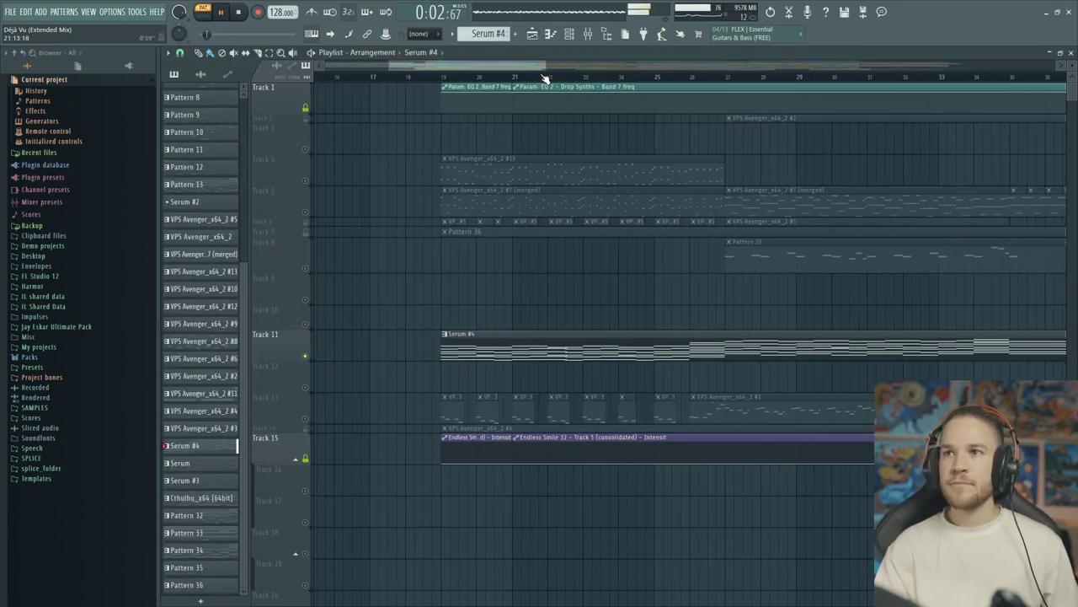
key("space")
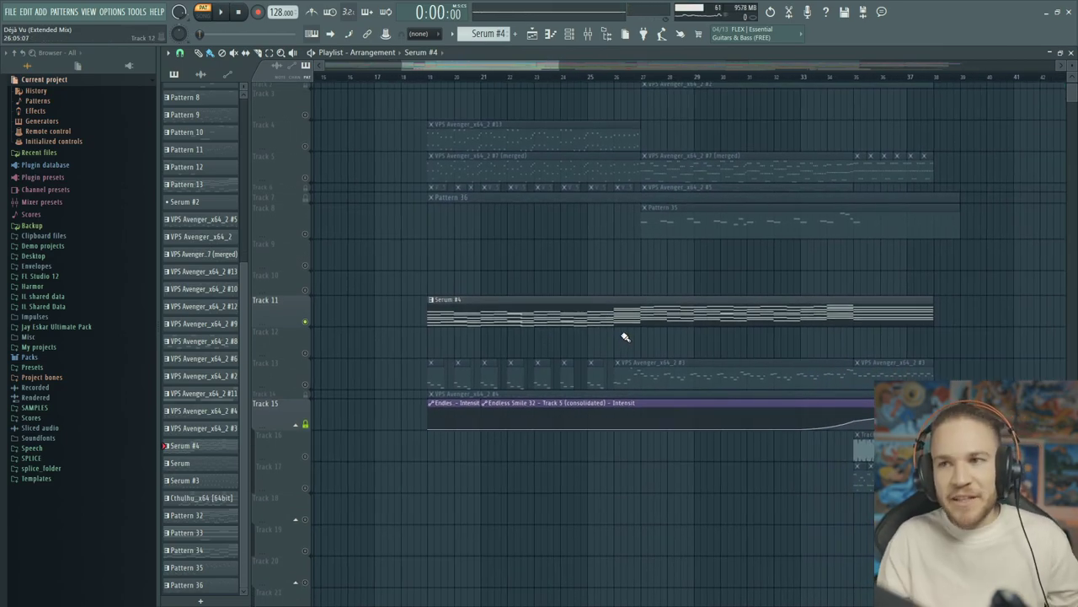
Mark bars 19 to 27 in the playlist, clear the time selection, and place the song playback position at bar 19
left_click(581, 77)
scroll(583, 76, "down", 2)
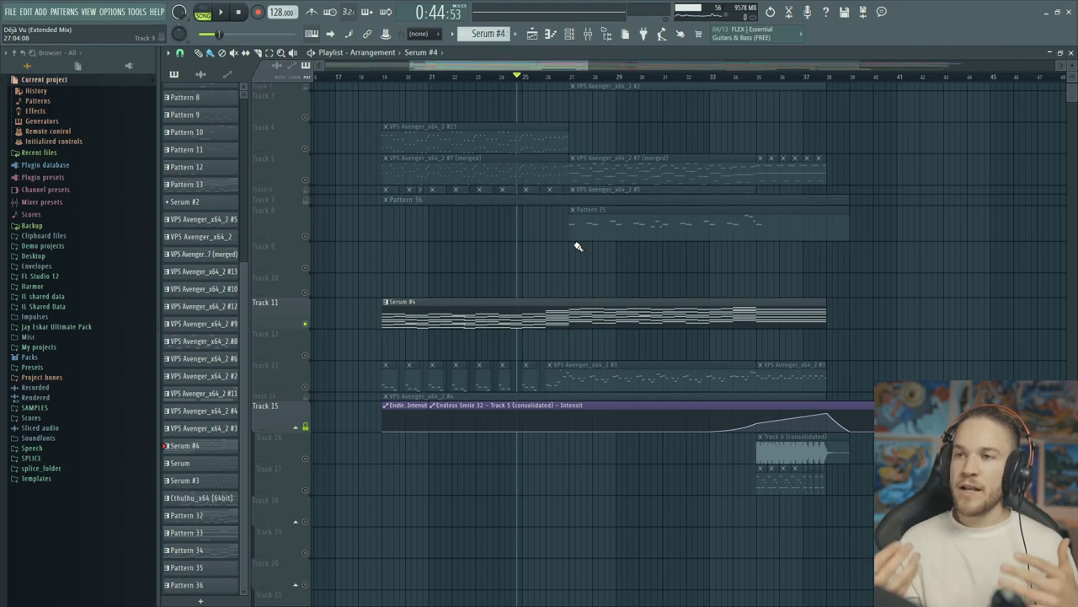
left_click_drag(385, 76, 570, 84)
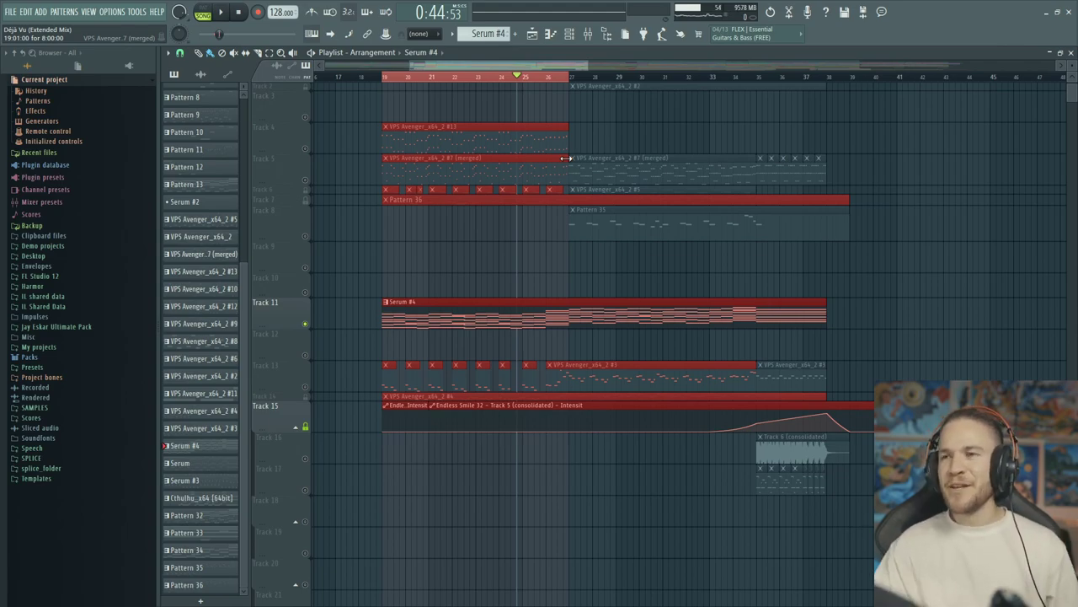
left_click(410, 77)
left_click(386, 77)
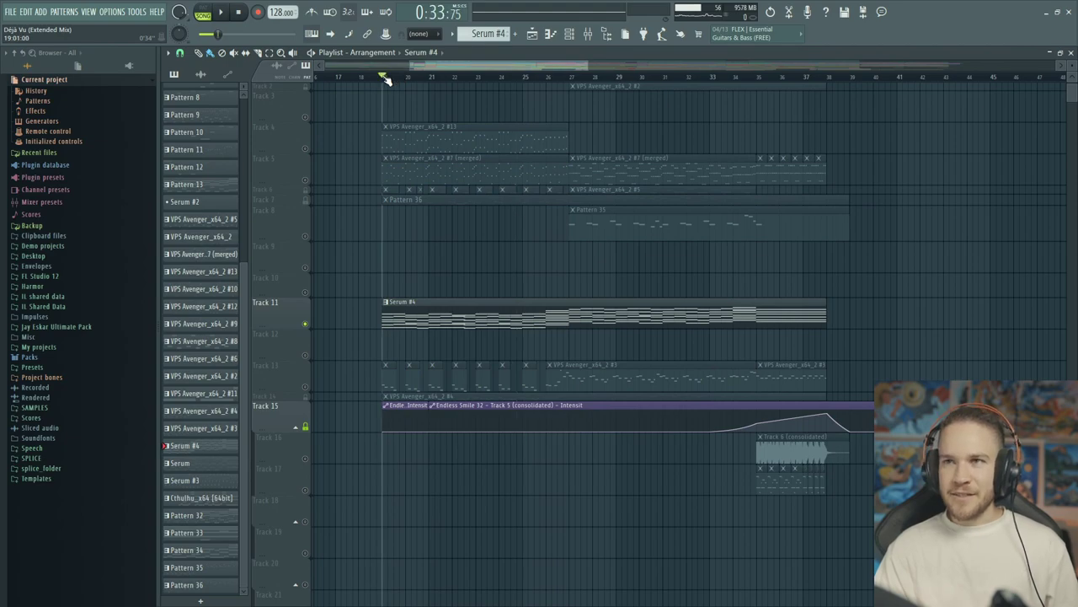
Listen to the Serum #4 chords on Track 11 from bar 19 into the section after bar 27
key("space")
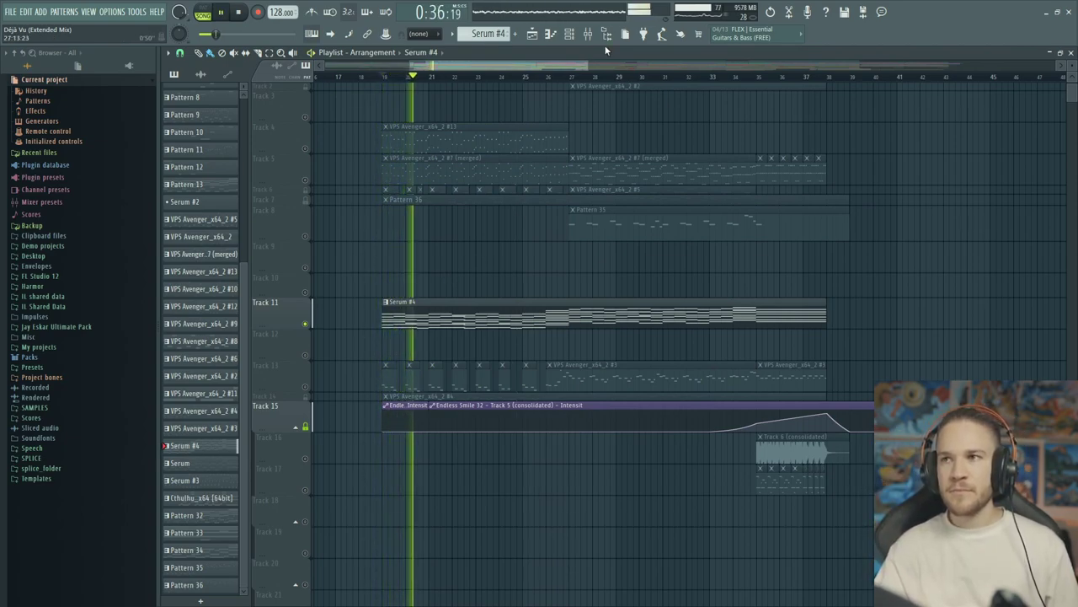
scroll(570, 84, "up", 1)
scroll(480, 211, "up", 2)
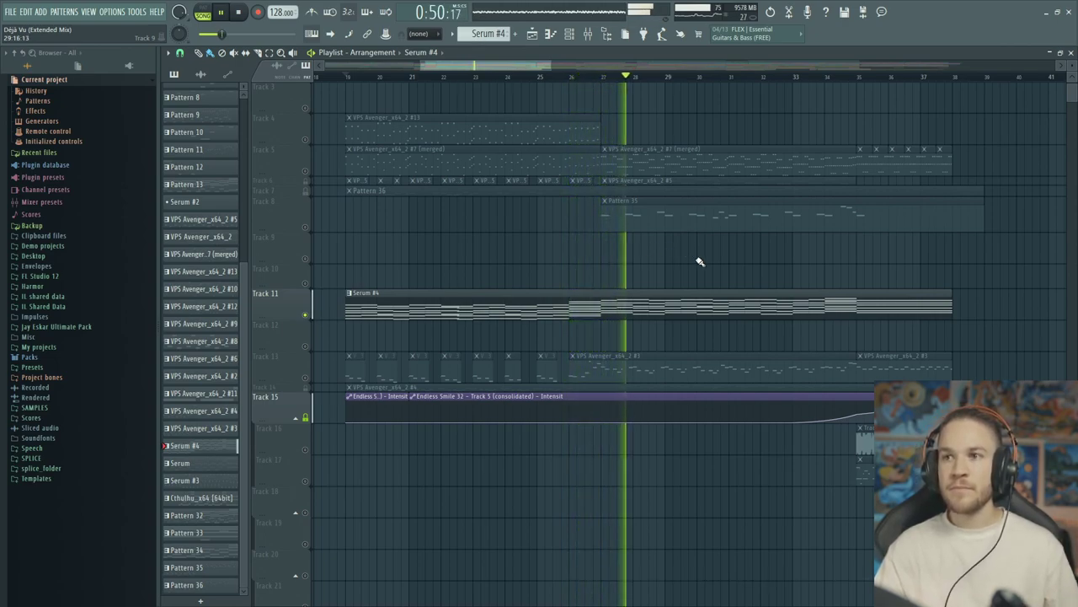
key("space")
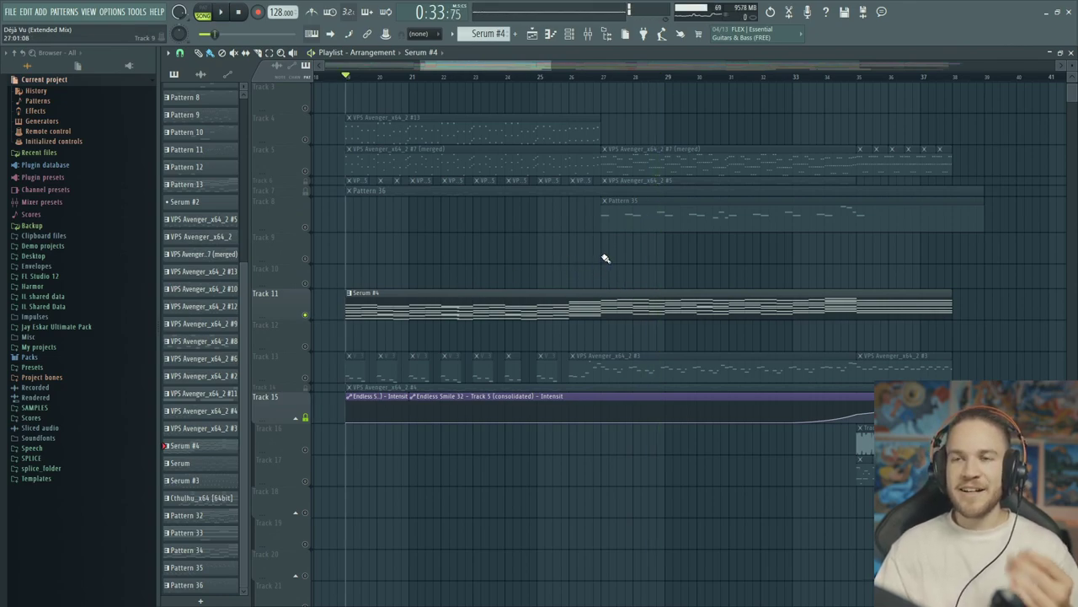
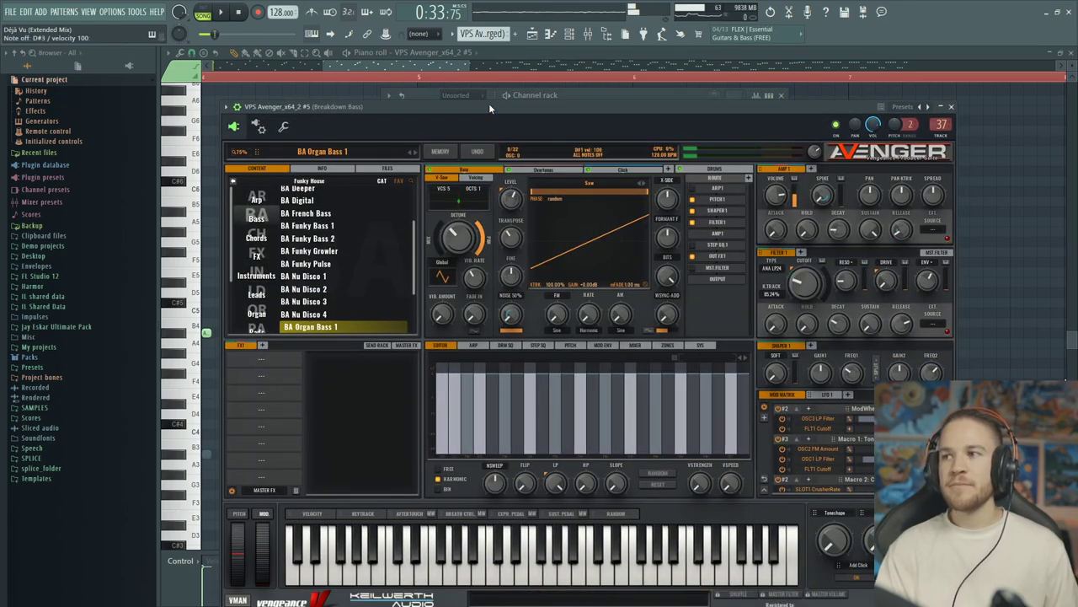
Bring the channel rack forward, open the Serum #2 synth, and shift its window so more of it is visible
left_click(579, 102)
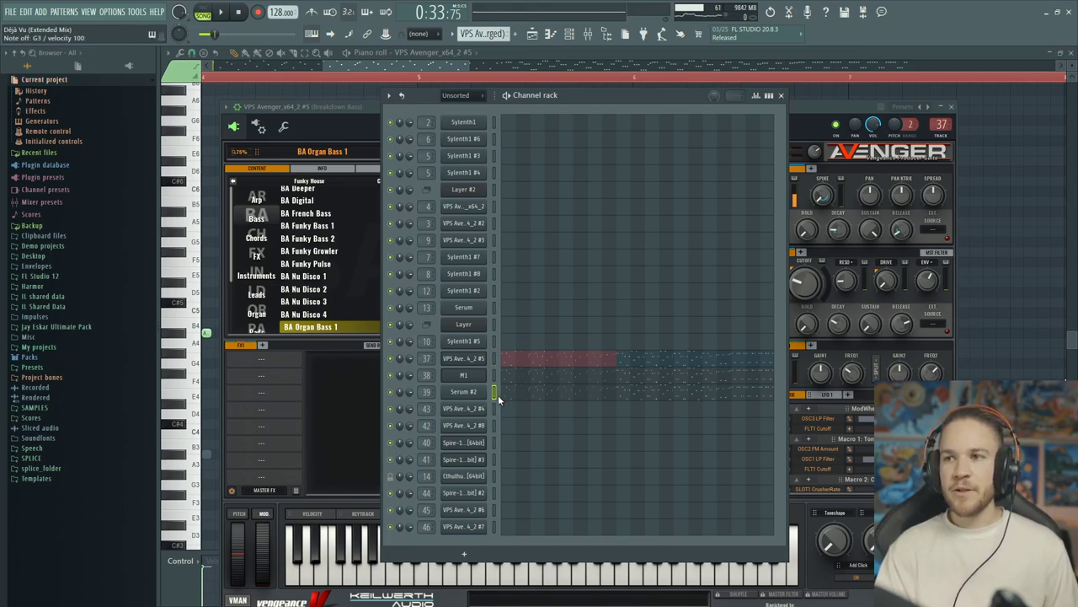
left_click(573, 385)
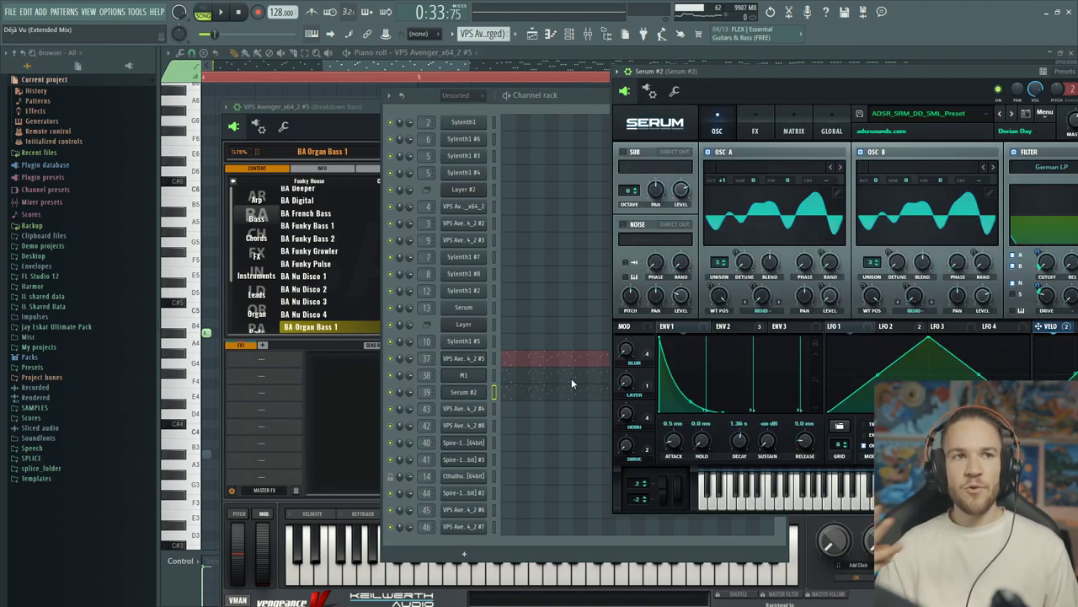
left_click_drag(787, 68, 700, 74)
Return to the playlist and listen to Track 5 together with the Track 11 chords from bar 19
key("F5")
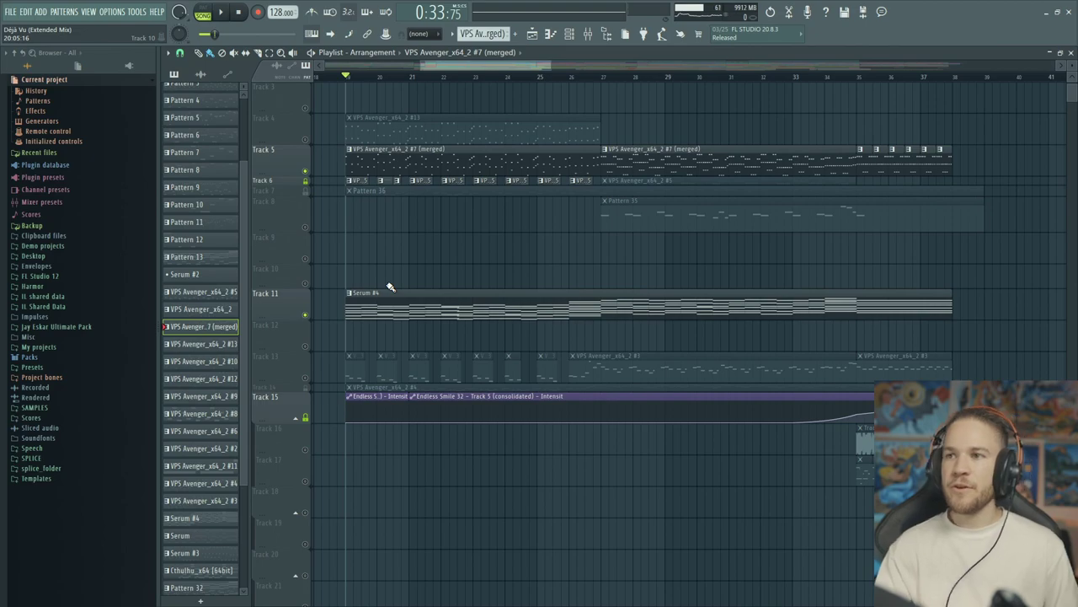
scroll(306, 199, "up", 1)
key("space")
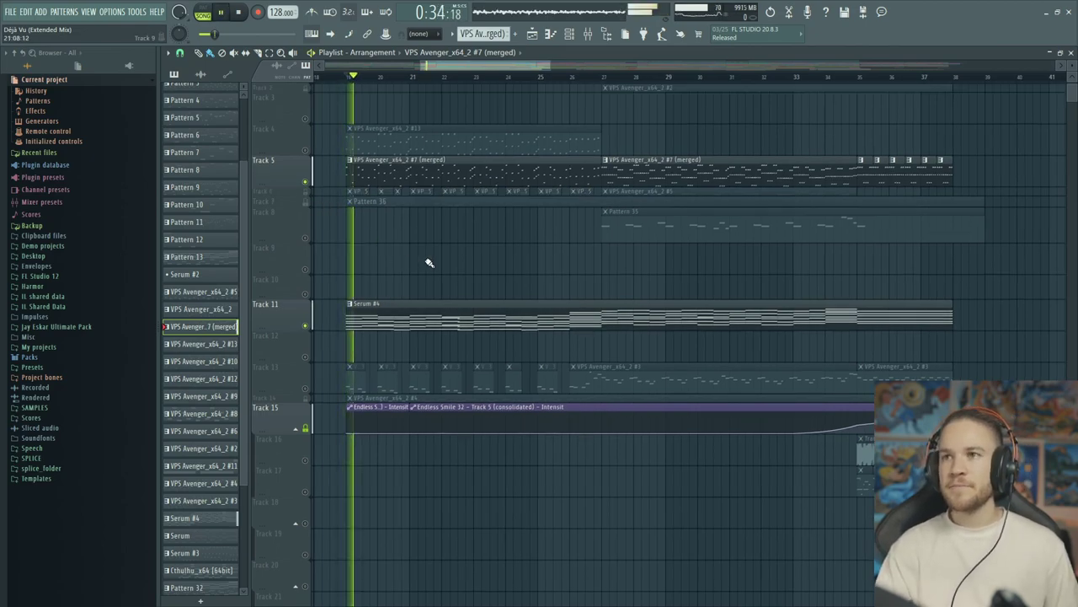
scroll(559, 101, "down", 1)
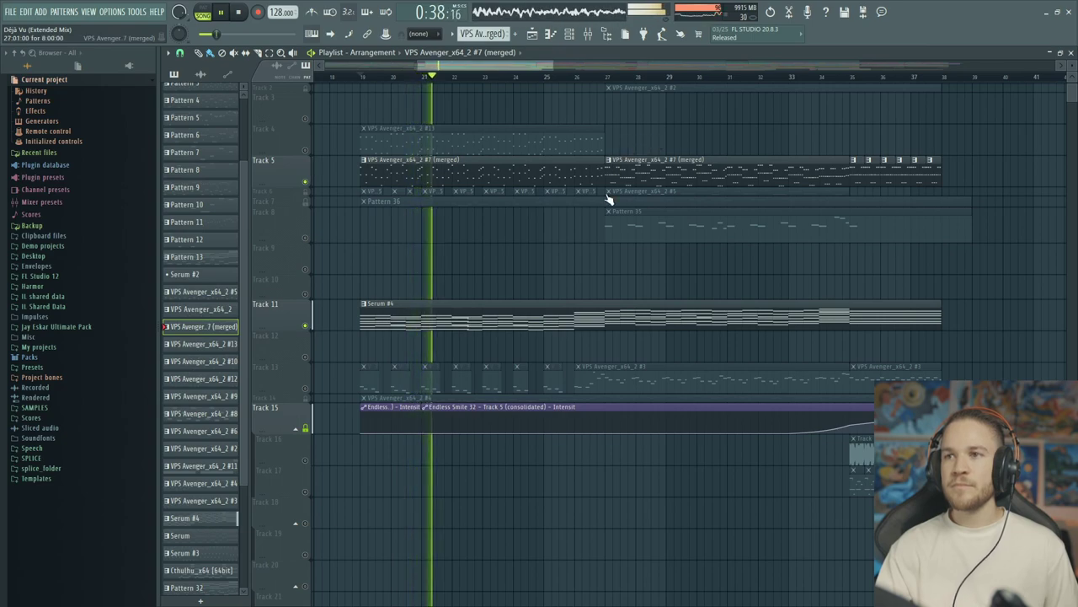
key("space")
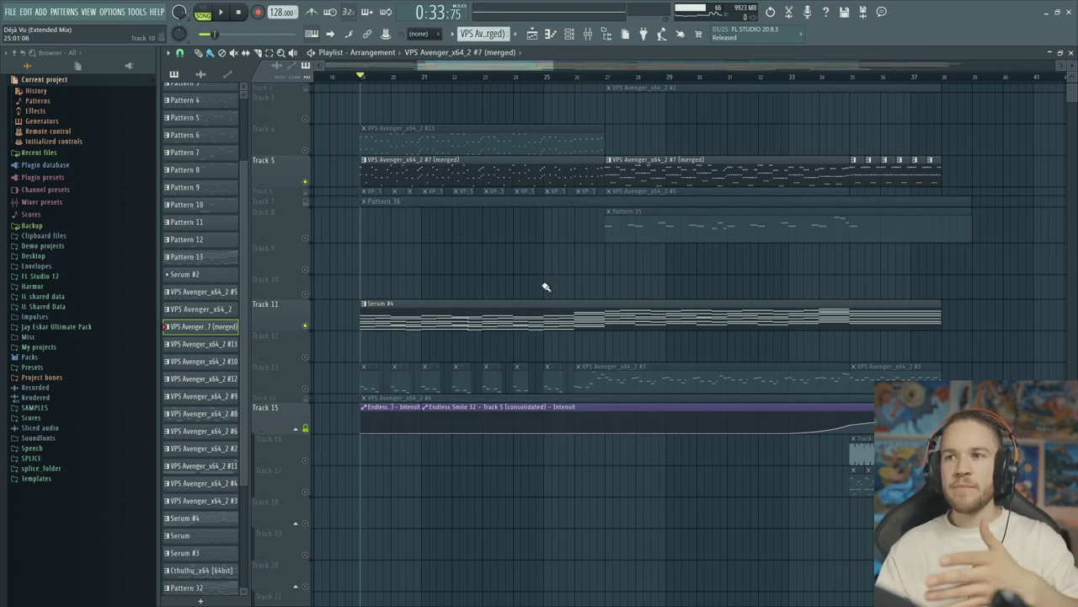
Examine the Serum #4 chord notes in the piano roll, then point out the section starts at bars 27 and 19 in the playlist
double_click(490, 304)
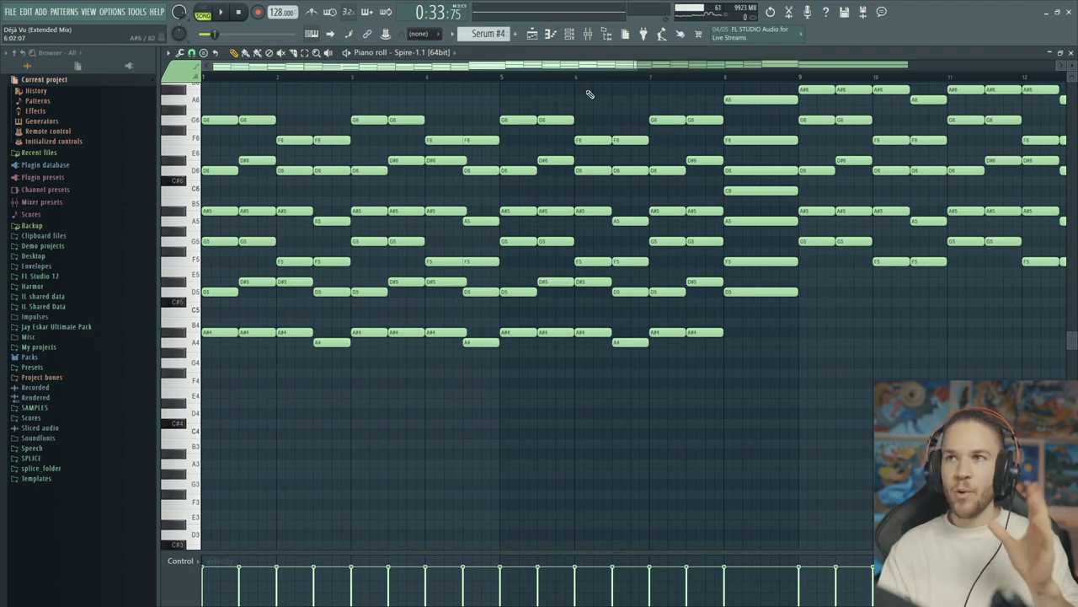
left_click(536, 33)
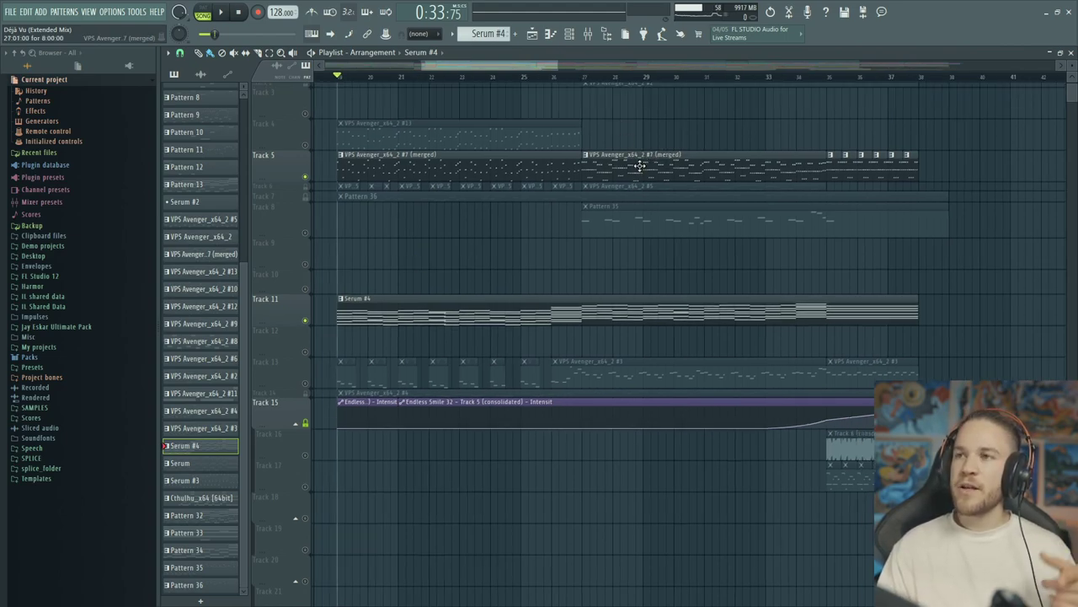
left_click(583, 83)
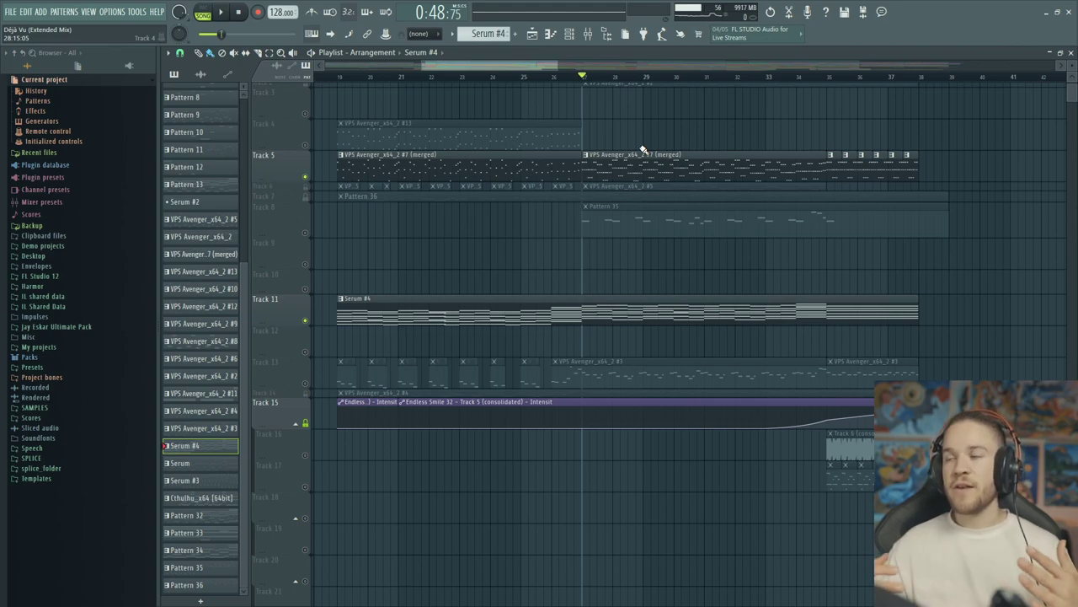
left_click(344, 80)
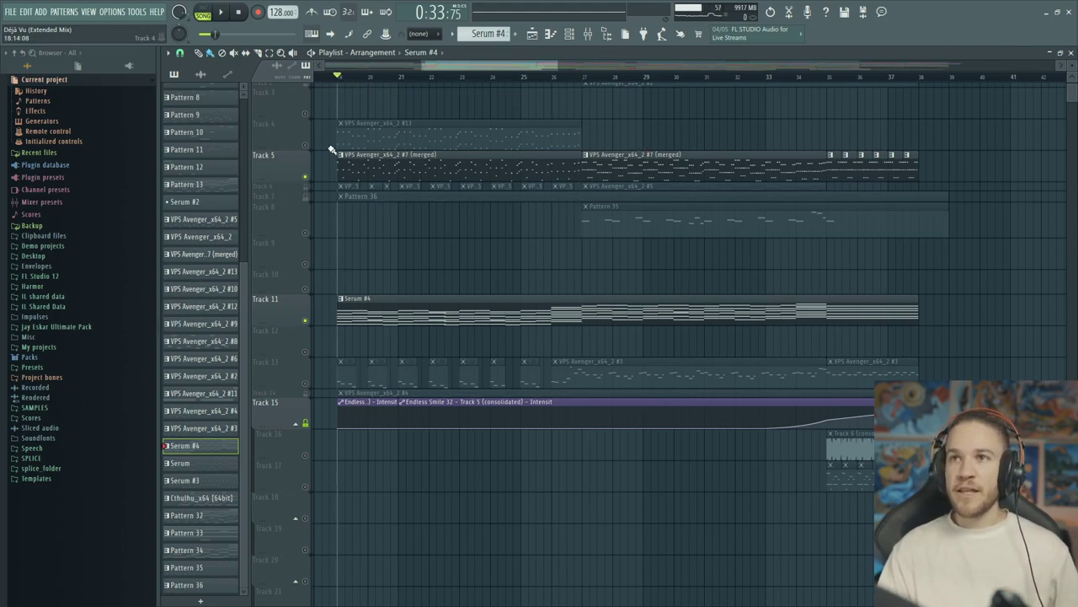
Solo Track 5 and listen to its VPS Avenger part from bar 19
left_click(308, 176)
key("space")
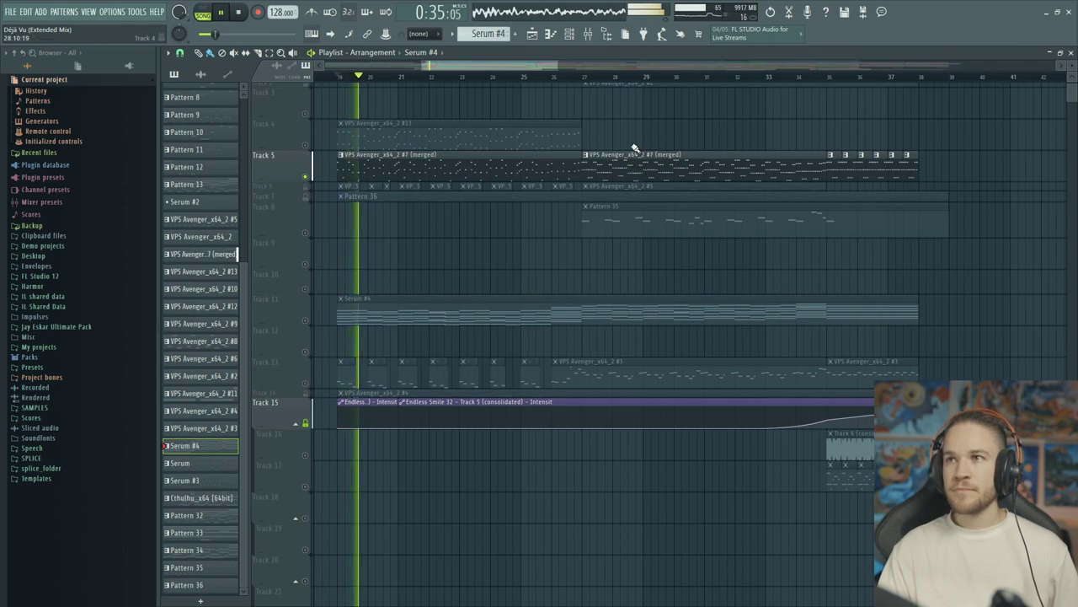
key("space")
Listen to the soloed Track 5 part from bar 27 to hear its second section
left_click(588, 80)
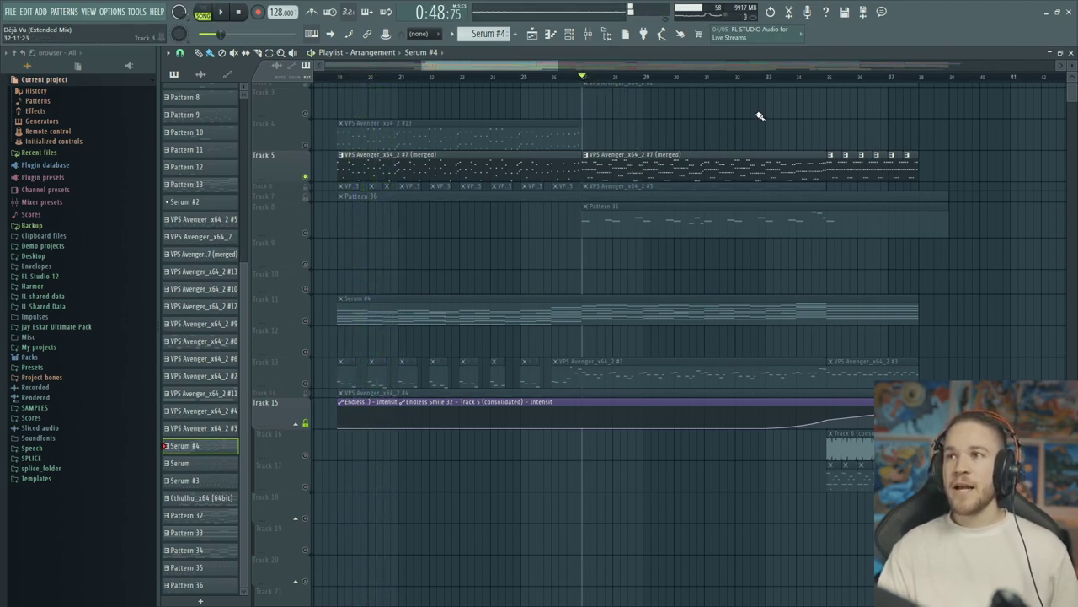
key("space")
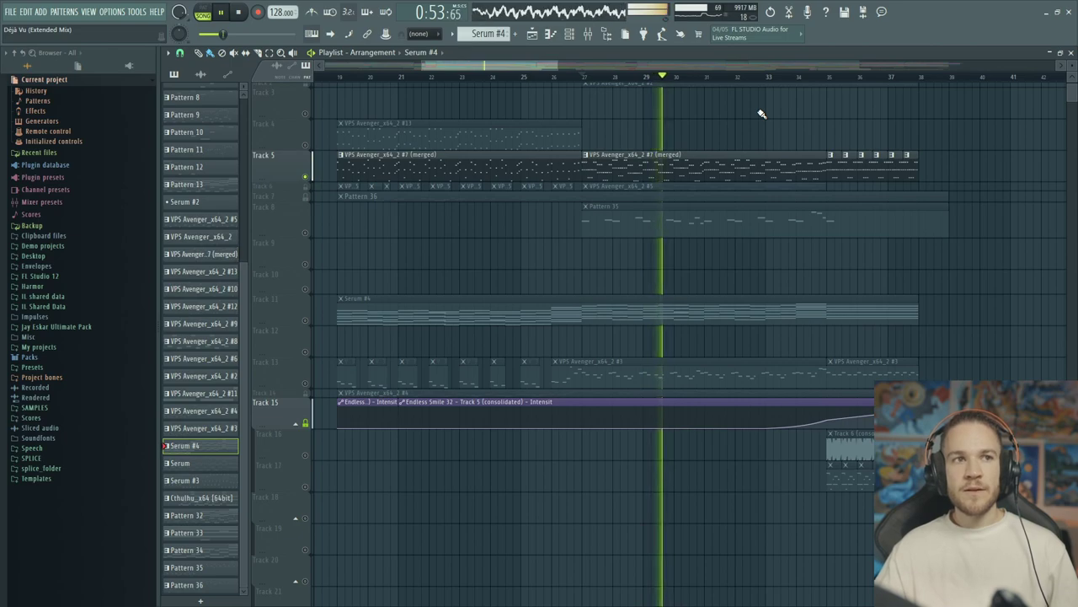
key("space")
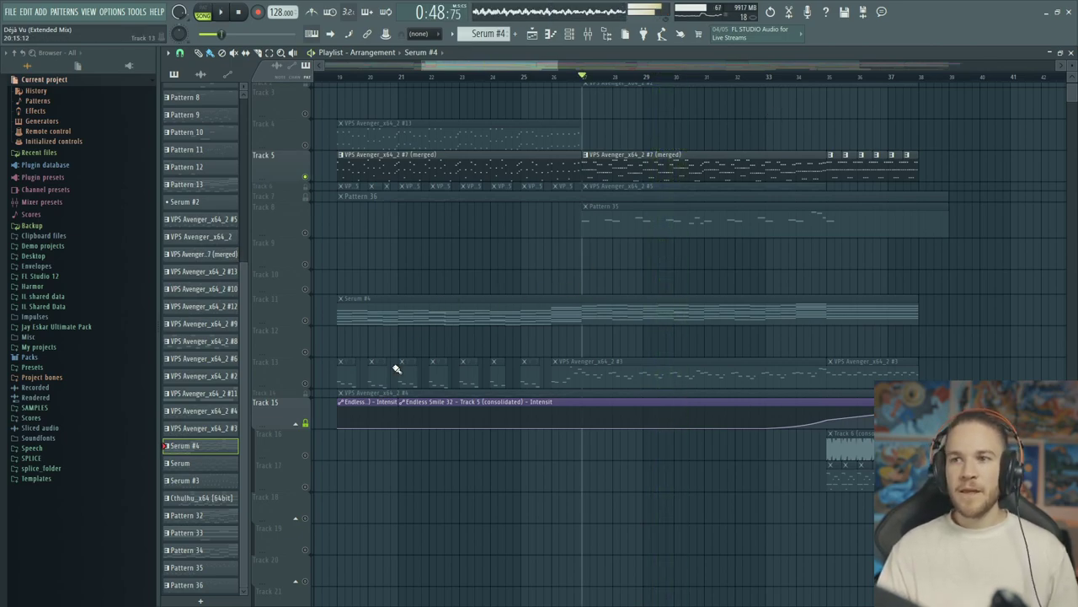
Unmute Track 11 and the Track 38 samples, and listen to them with Track 5 from bar 27
left_click(305, 320)
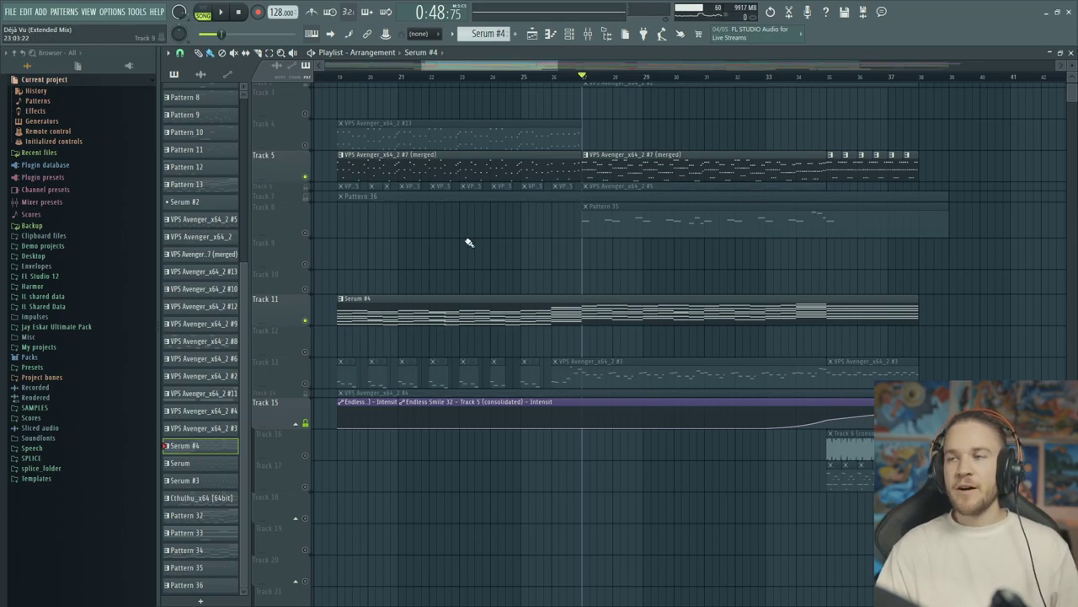
scroll(506, 261, "up", 1)
scroll(607, 299, "down", 5)
scroll(623, 320, "down", 10)
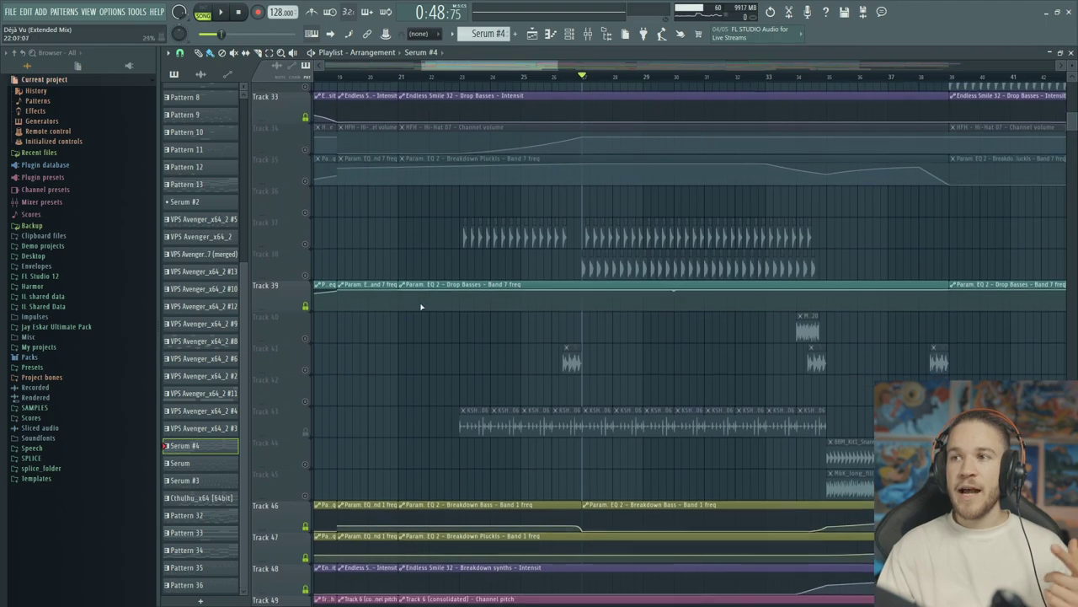
left_click(305, 270)
key("space")
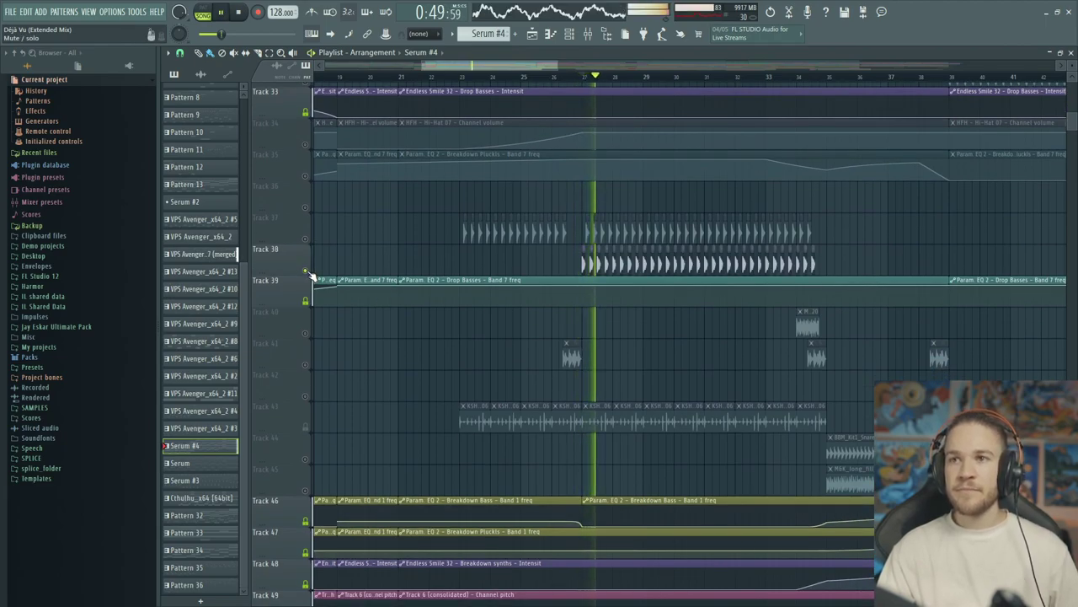
key("space")
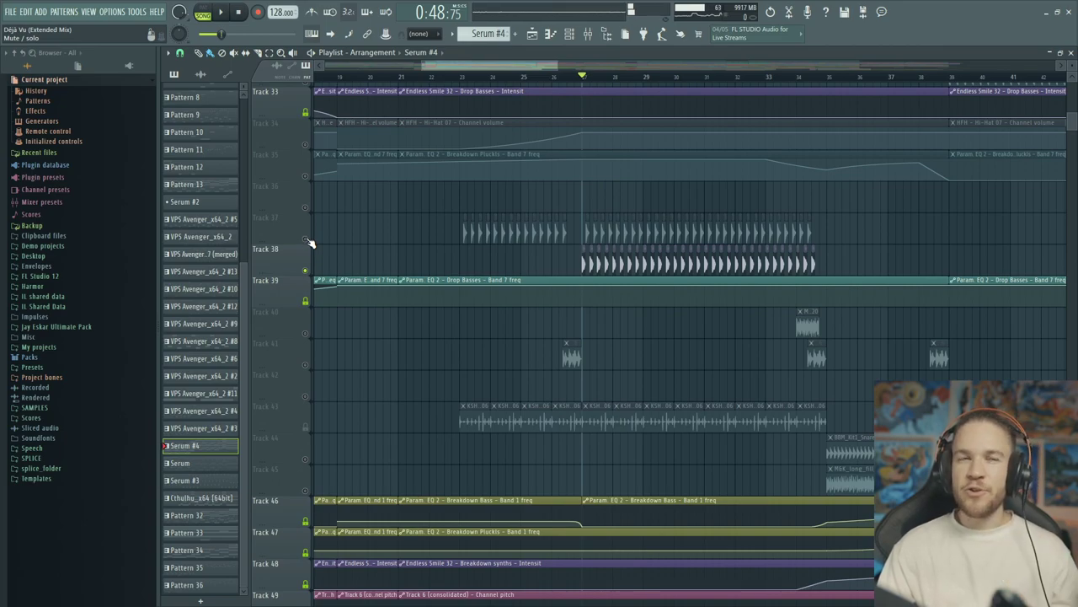
Unmute the Track 37 samples and listen to the combined layers from bar 27
left_click(305, 240)
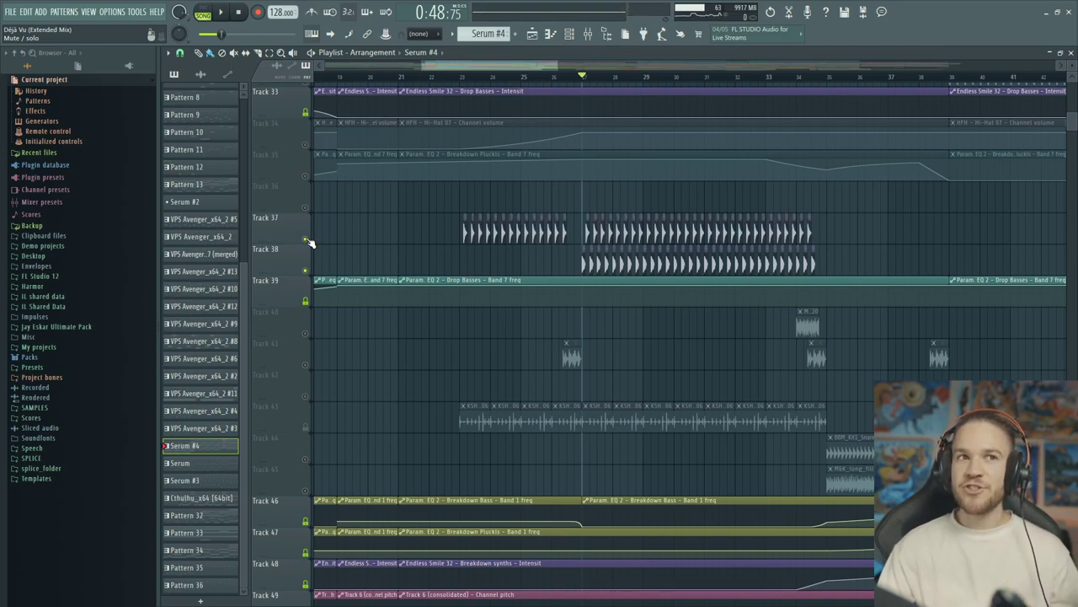
key("space")
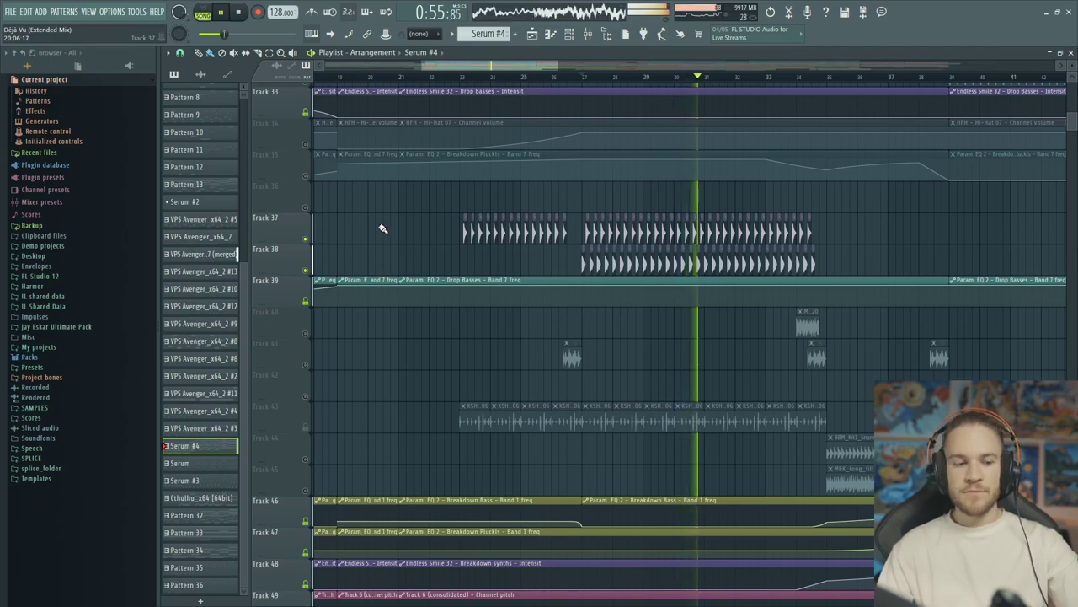
key("space")
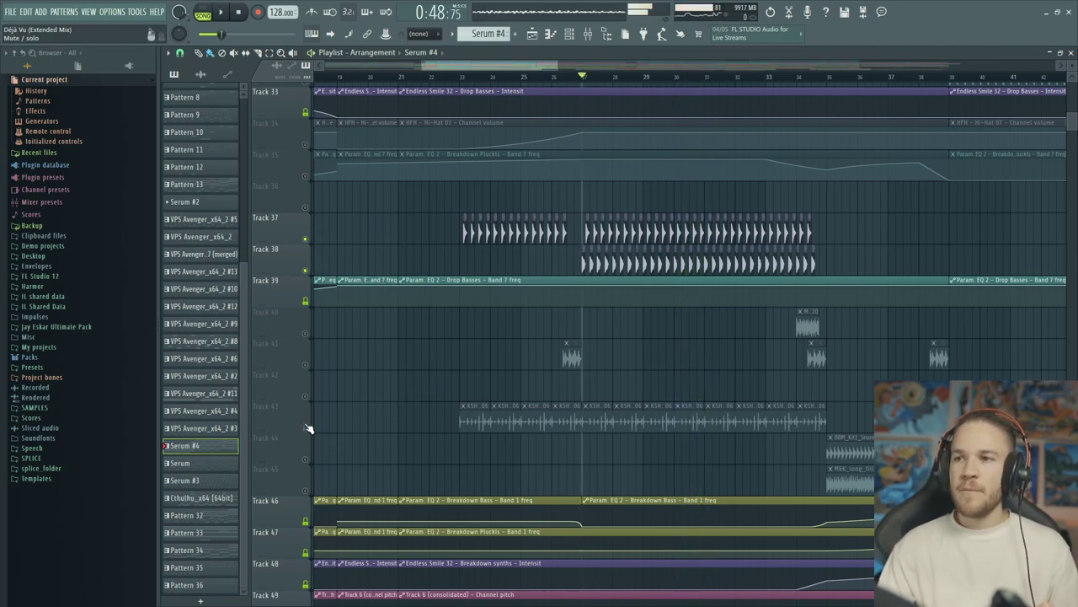
Unmute all tracks, then solo the HHats 127BPM loops on Track 68 and listen to them from bar 27
left_click(305, 333)
scroll(597, 436, "down", 2)
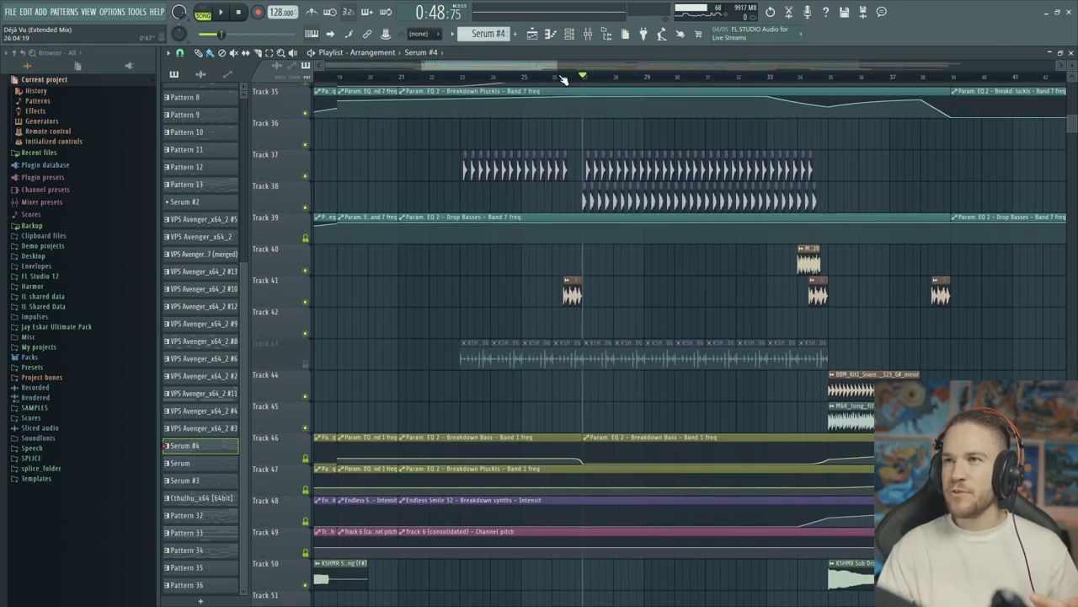
scroll(515, 358, "down", 12)
key("space")
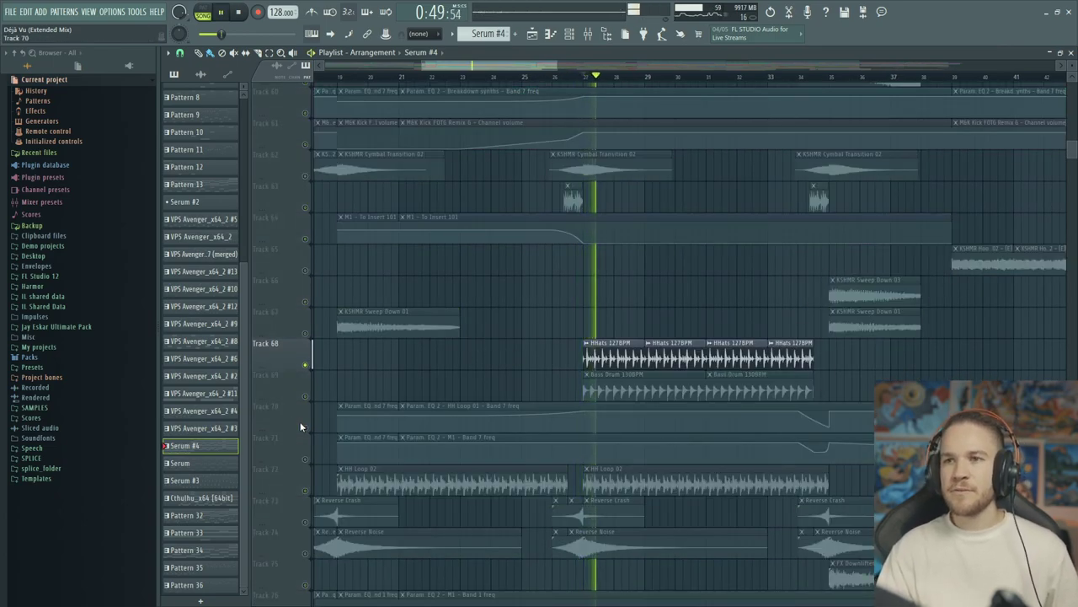
Solo the Bass Drum 130BPM samples on Track 69 and listen to them from bar 27
left_click_drag(305, 364, 305, 396)
key("space")
key("space")
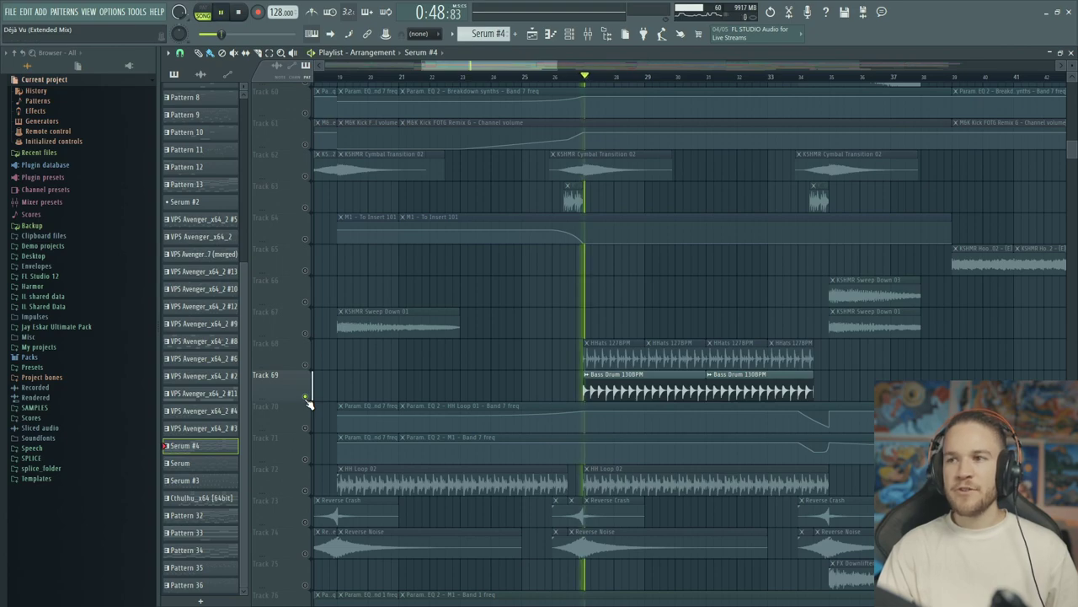
key("space")
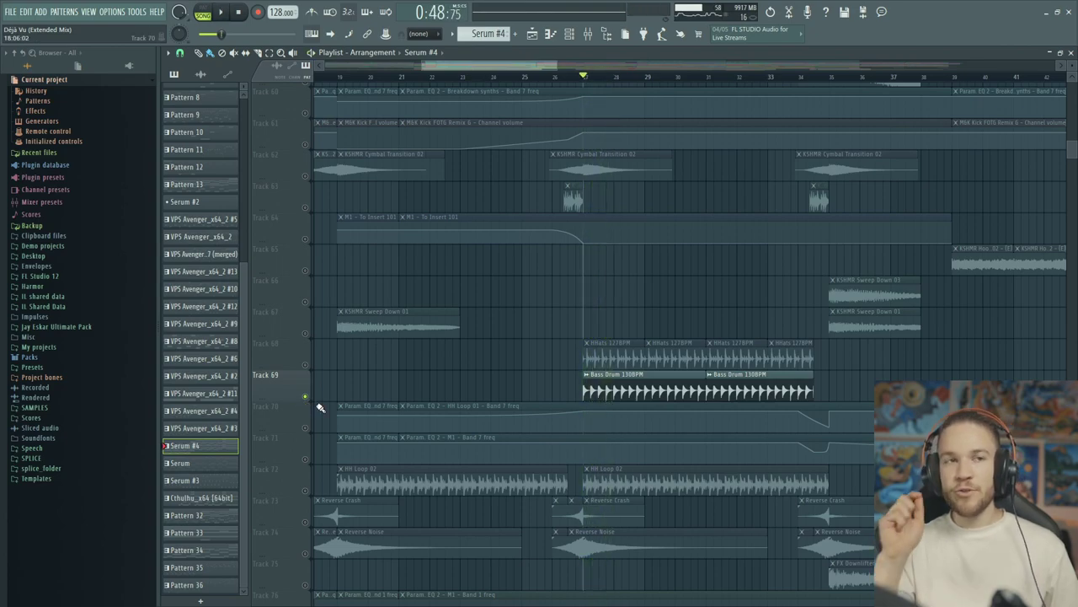
Solo the HH Loop 02 clips on Track 72 and listen to them from bar 27
right_click(305, 489)
key("space")
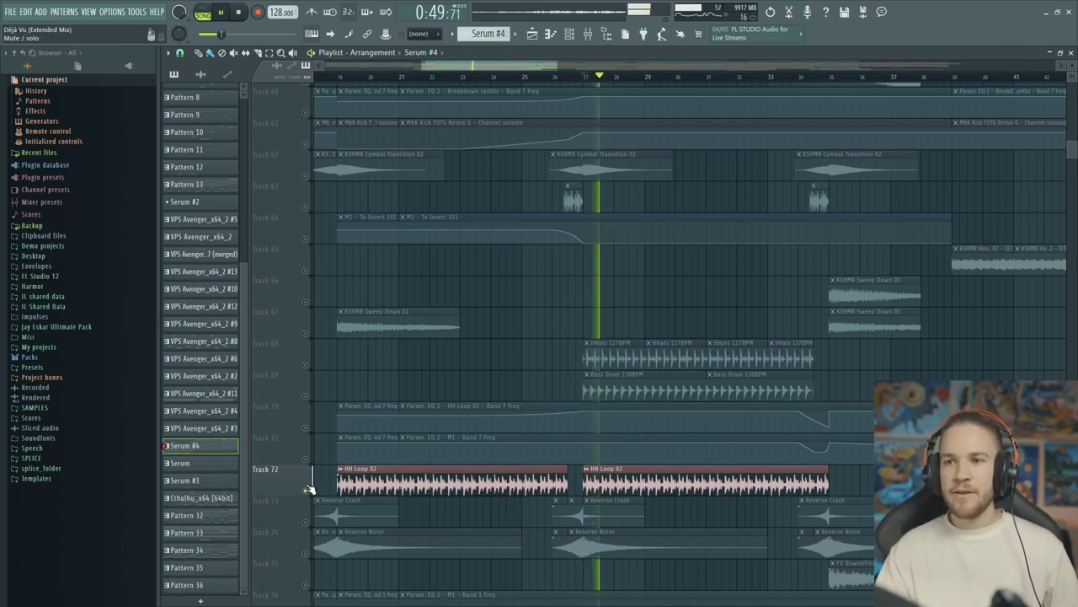
key("space")
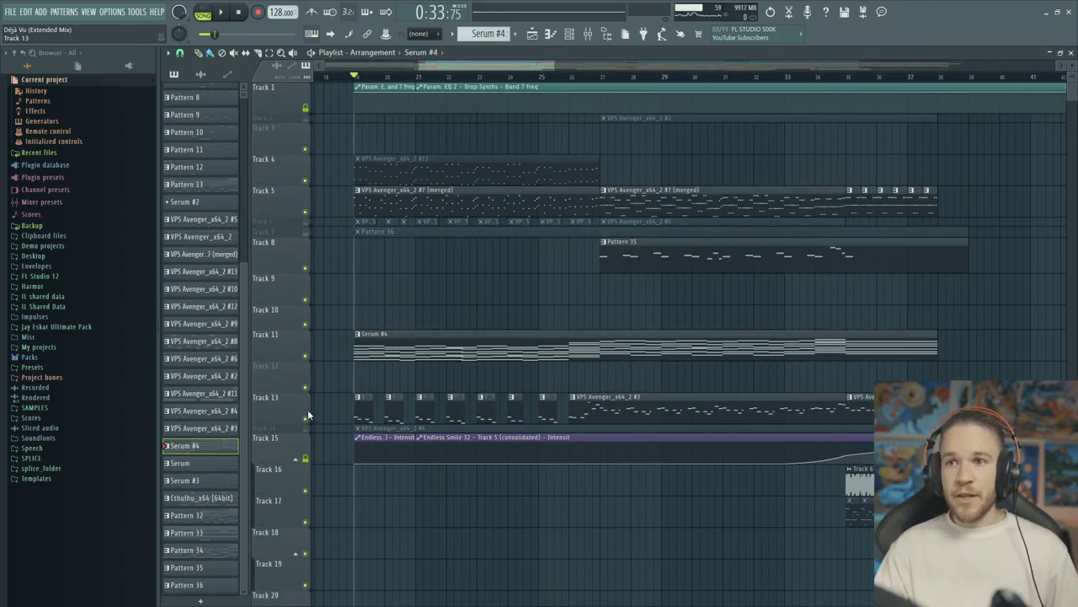
Solo Track 13 and listen to its VPS Avenger part from bar 19
left_click(306, 417)
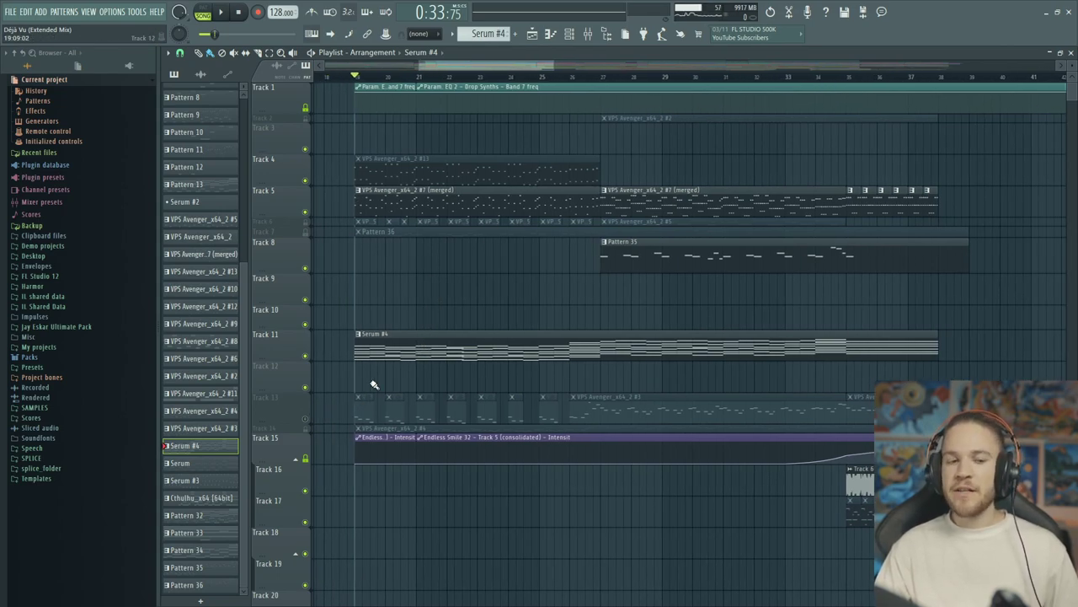
left_click(306, 417, "ctrl")
key("space")
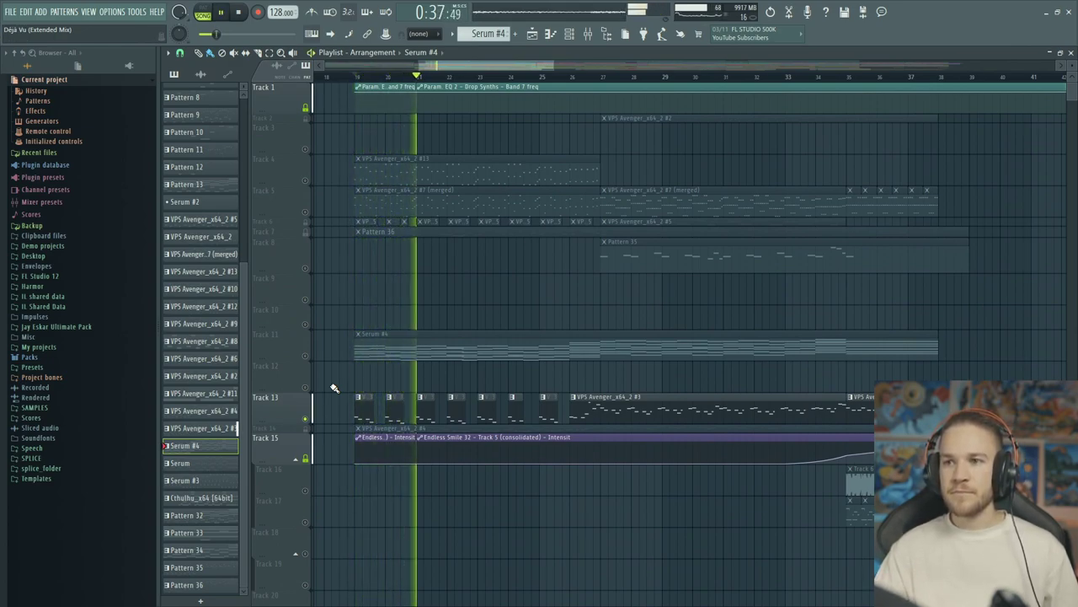
key("space")
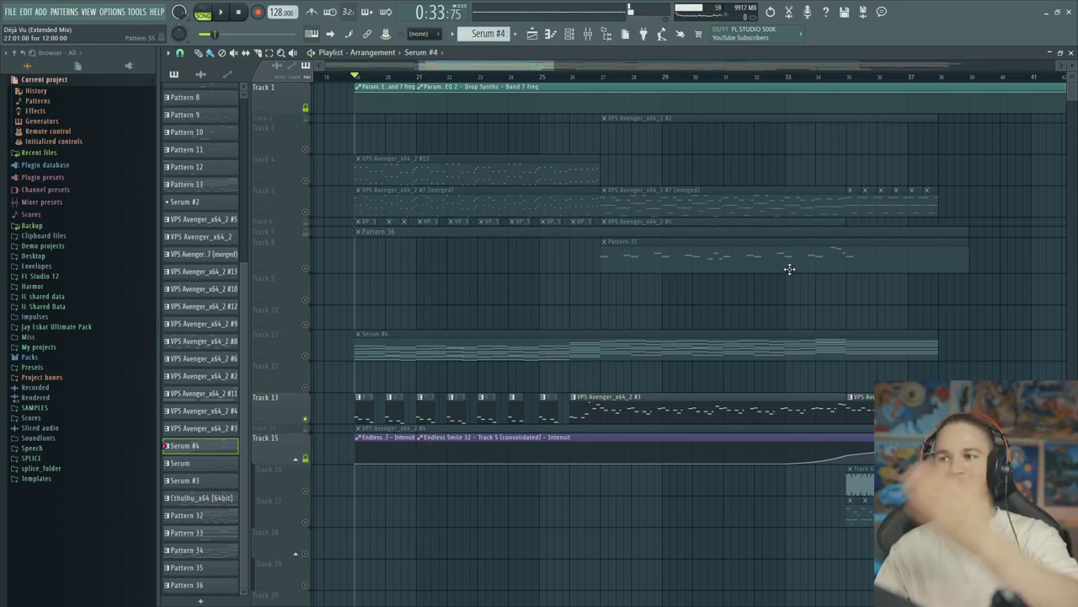
Listen to the second section of the soloed Track 13 part, starting just before bar 26
left_click(565, 78)
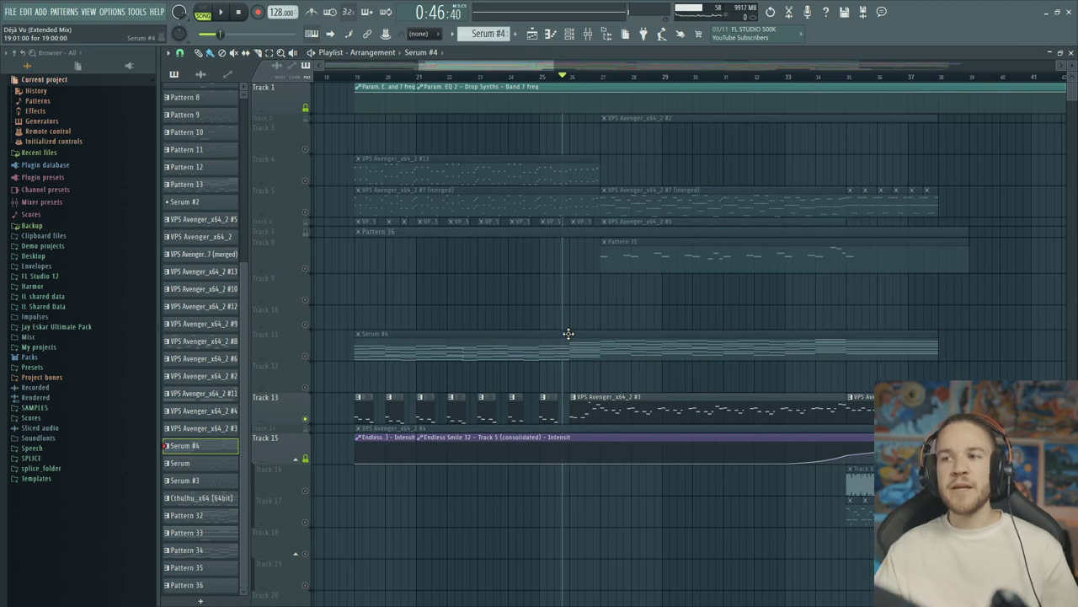
key("space")
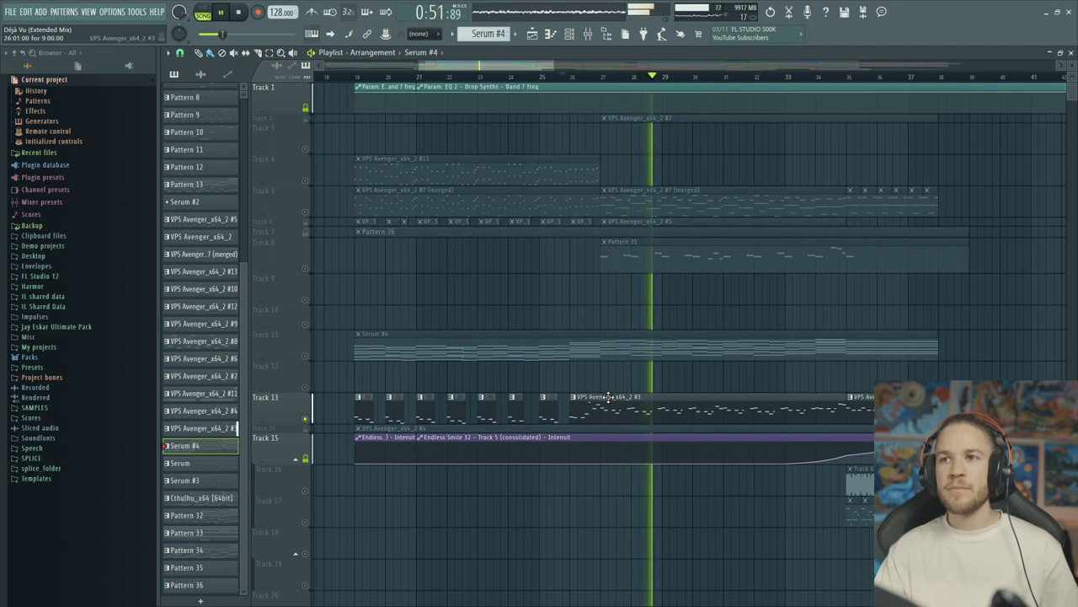
key("space")
Open the VPS Avenger_x64_2 #4 synth used in Track 13's pattern, audition its LD Evil Trance preset, and close it
left_click(661, 410)
double_click(661, 411)
key("F6")
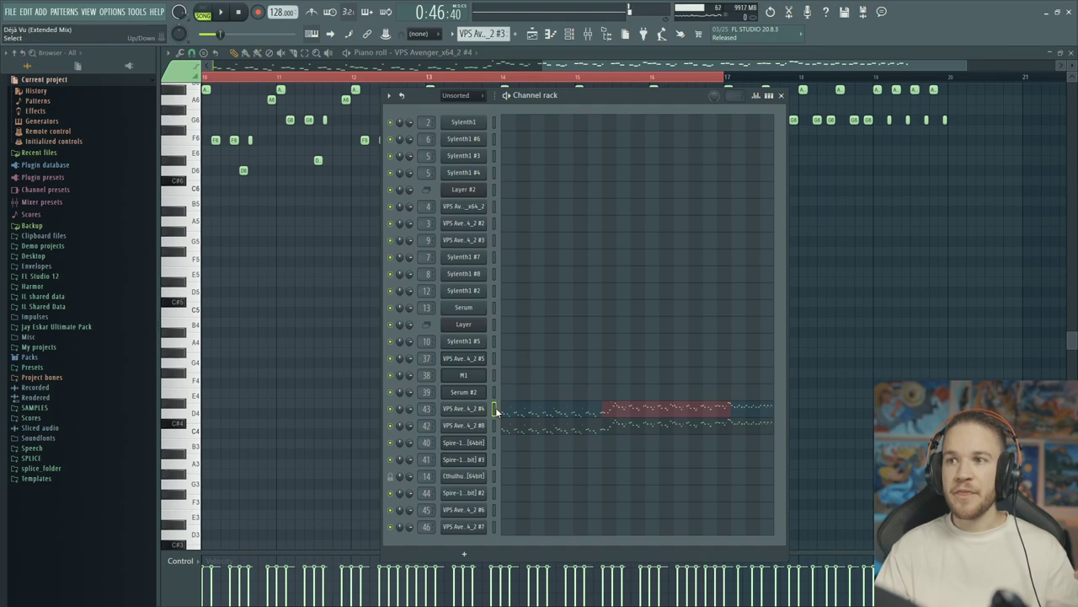
left_click(484, 410)
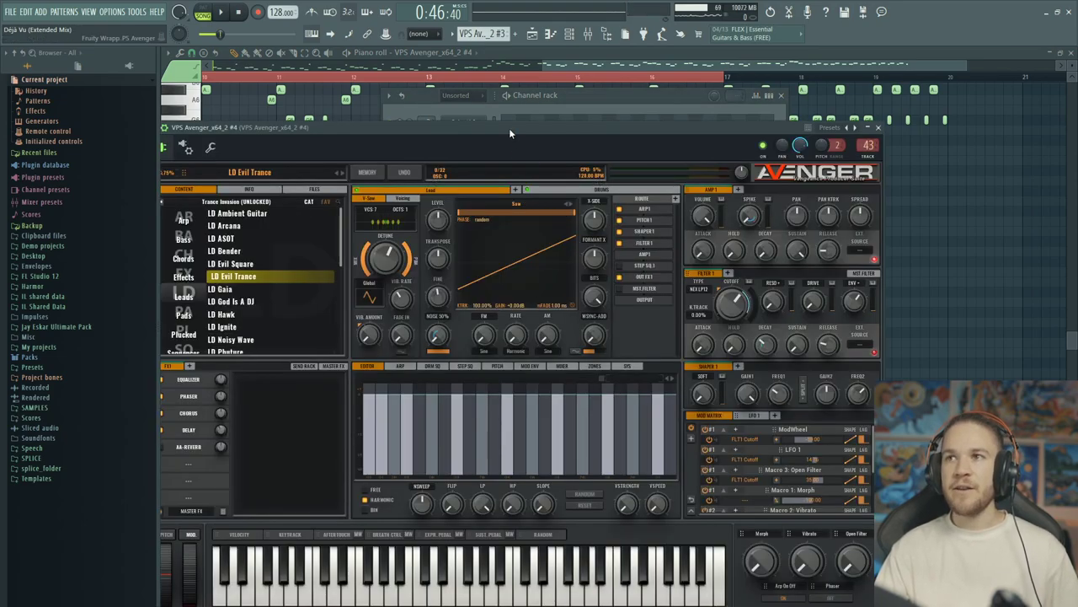
left_click_drag(509, 128, 551, 94)
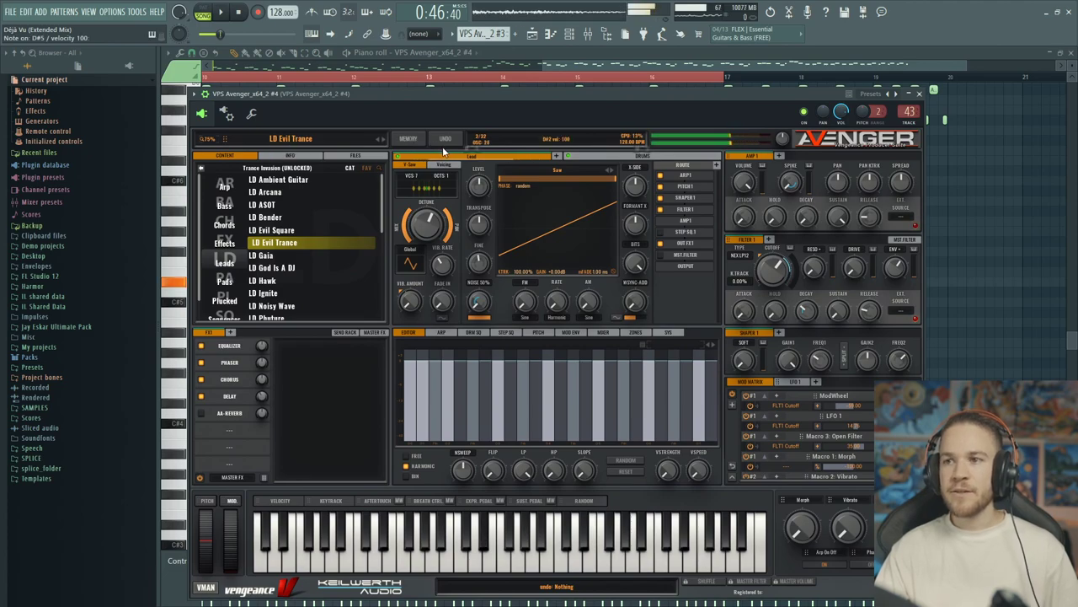
left_click(921, 95)
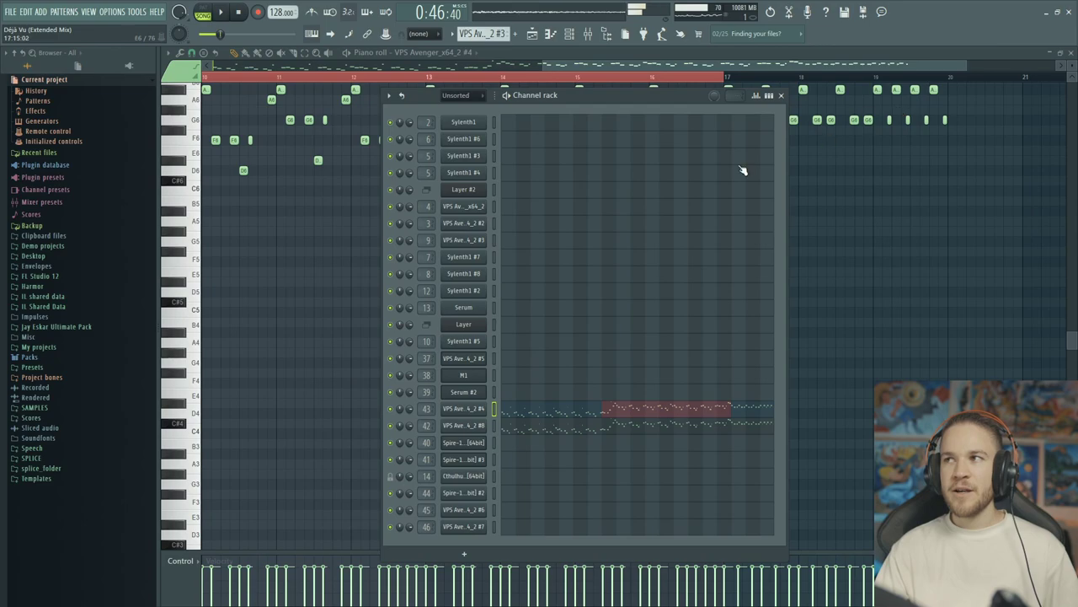
Review the VPS Avenger_x64_2 #4 notes in the piano roll, then return to the playlist arrangement
left_click(620, 406)
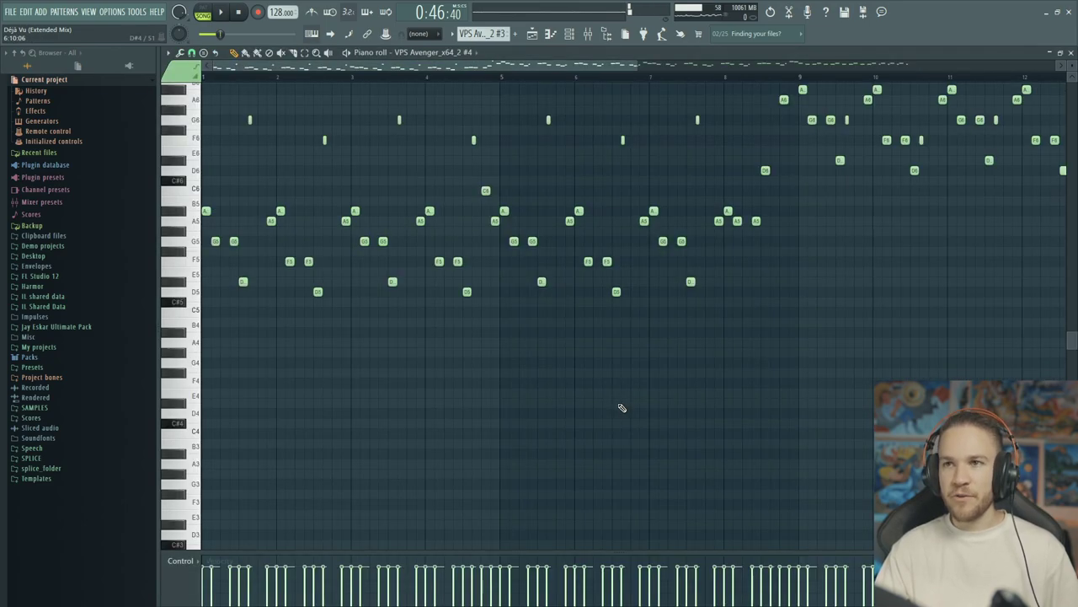
left_click(182, 215)
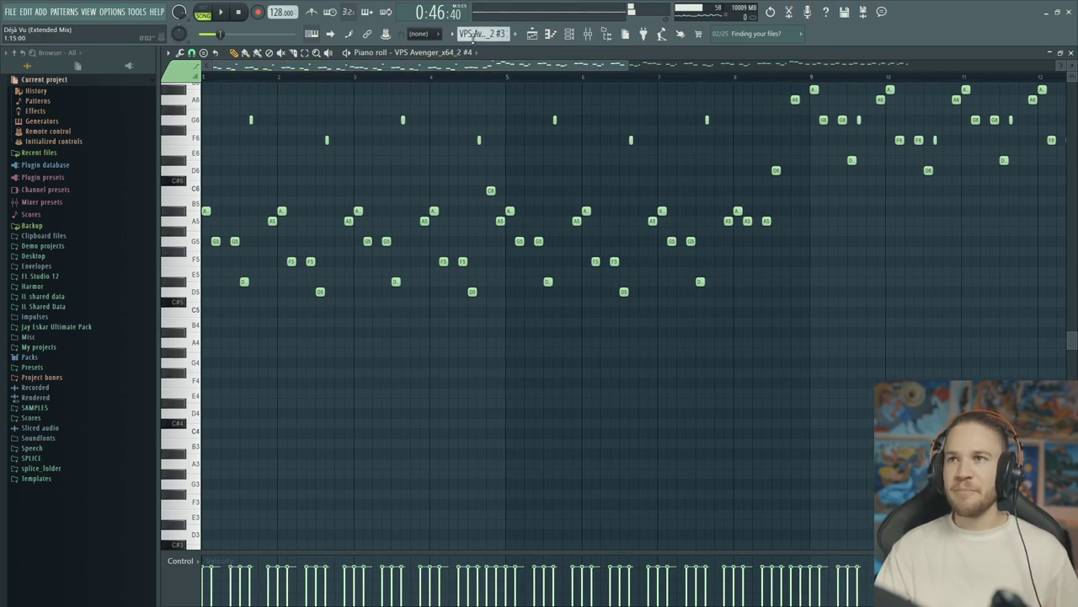
left_click(532, 33)
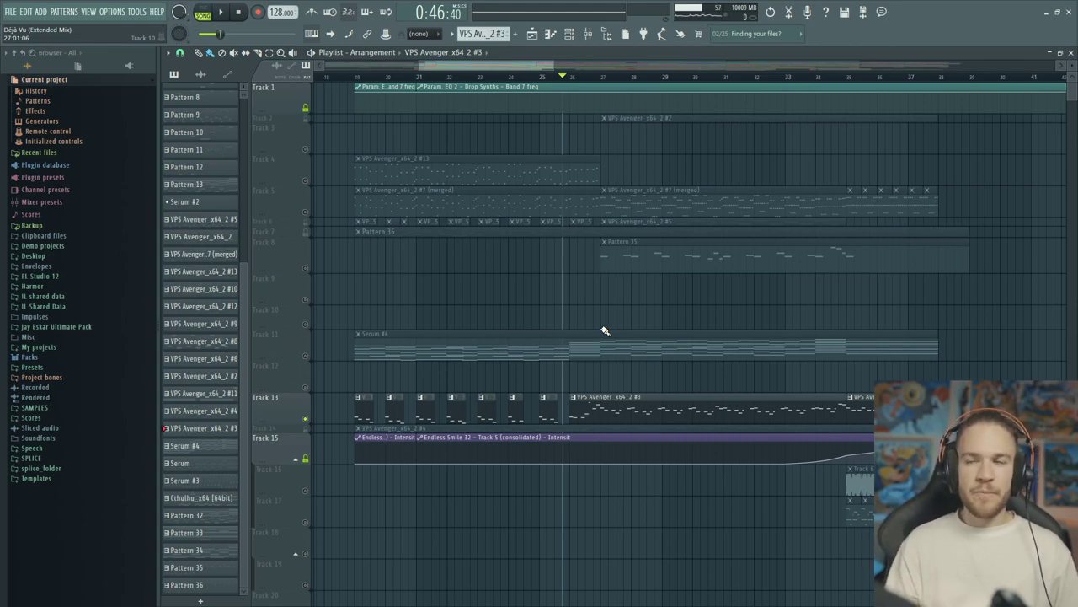
Unmute Tracks 5 and 11, listen to them with Track 13 from around bar 25, and restore all tracks at the end
left_click(305, 212)
left_click(542, 84)
key("space")
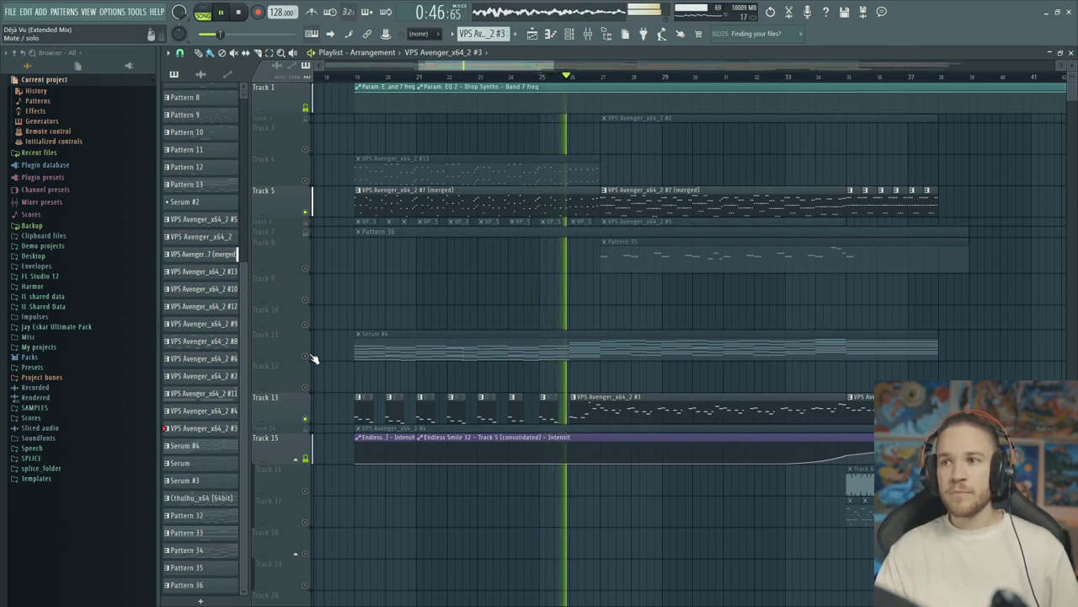
left_click(310, 355)
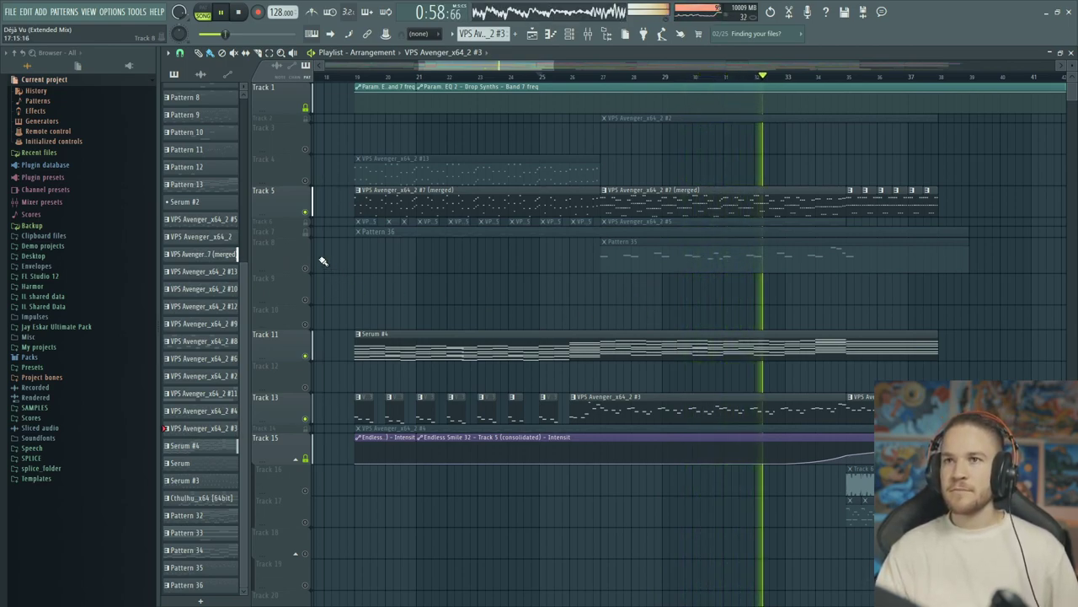
key("space")
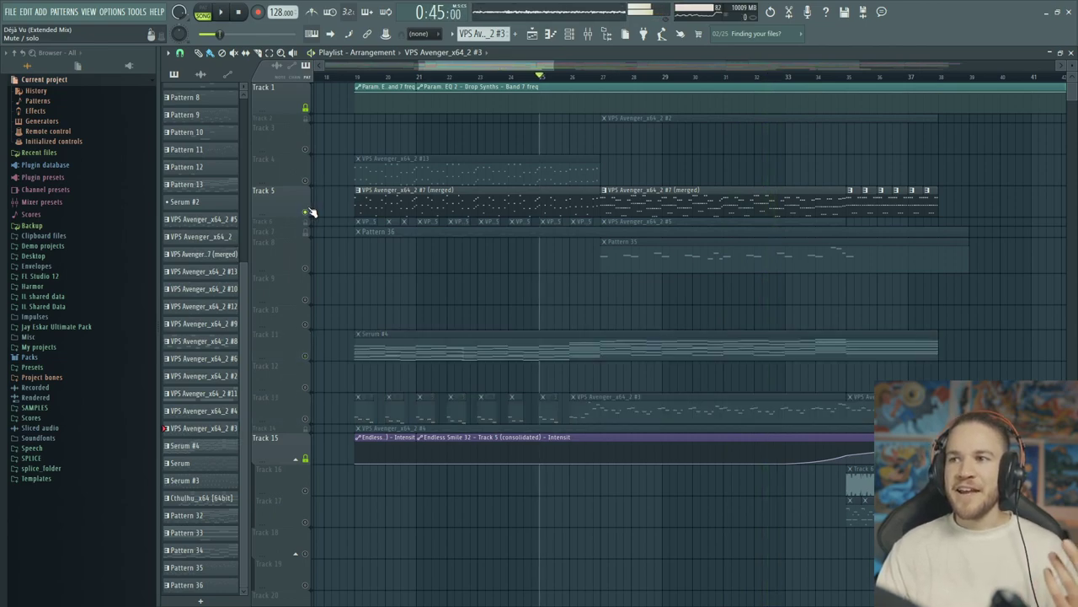
right_click(308, 212)
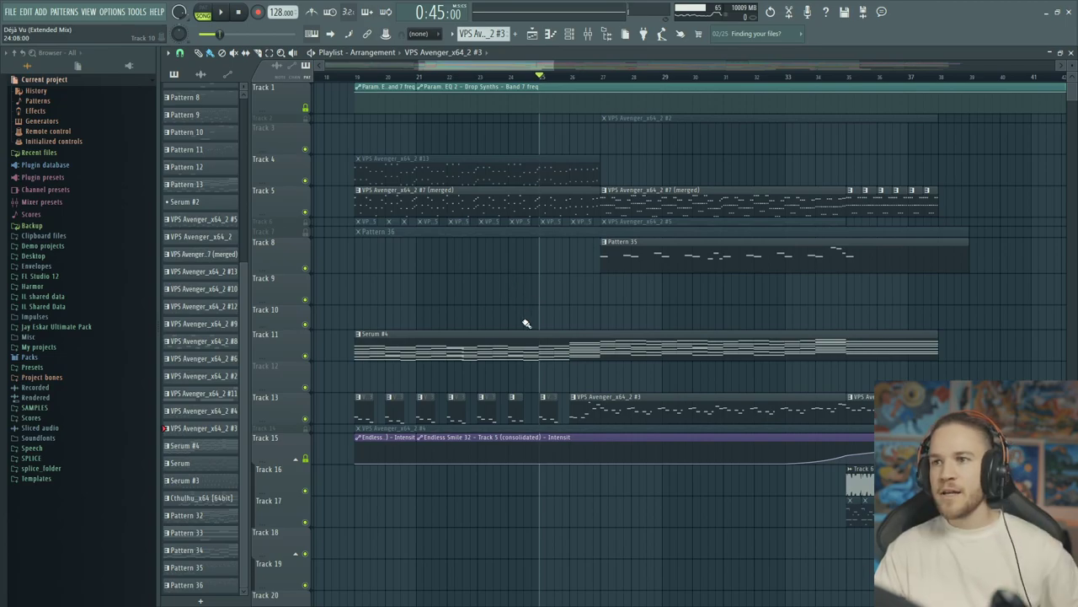
Examine the breakdown's percussion, automation, vocal and effects tracks and the start of the drop in the playlist
scroll(546, 324, "down", 6)
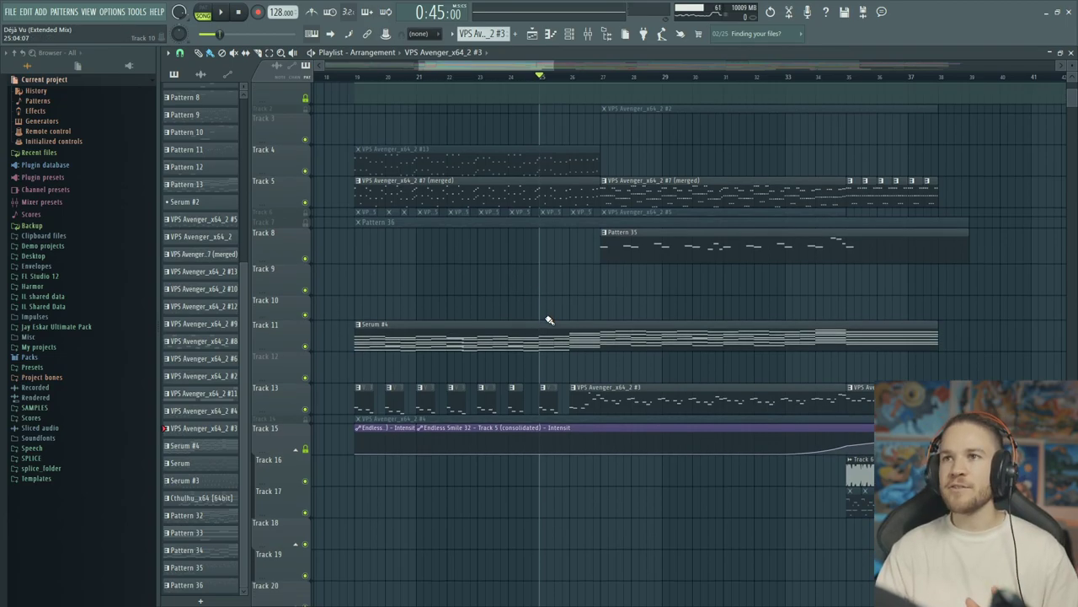
scroll(556, 278, "down", 5)
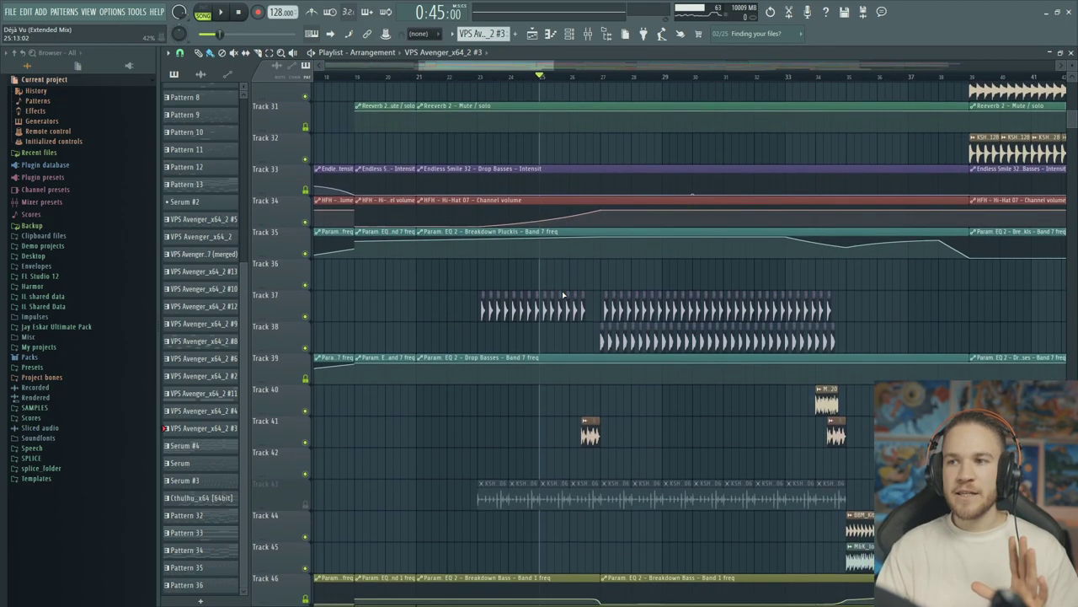
scroll(633, 249, "down", 20)
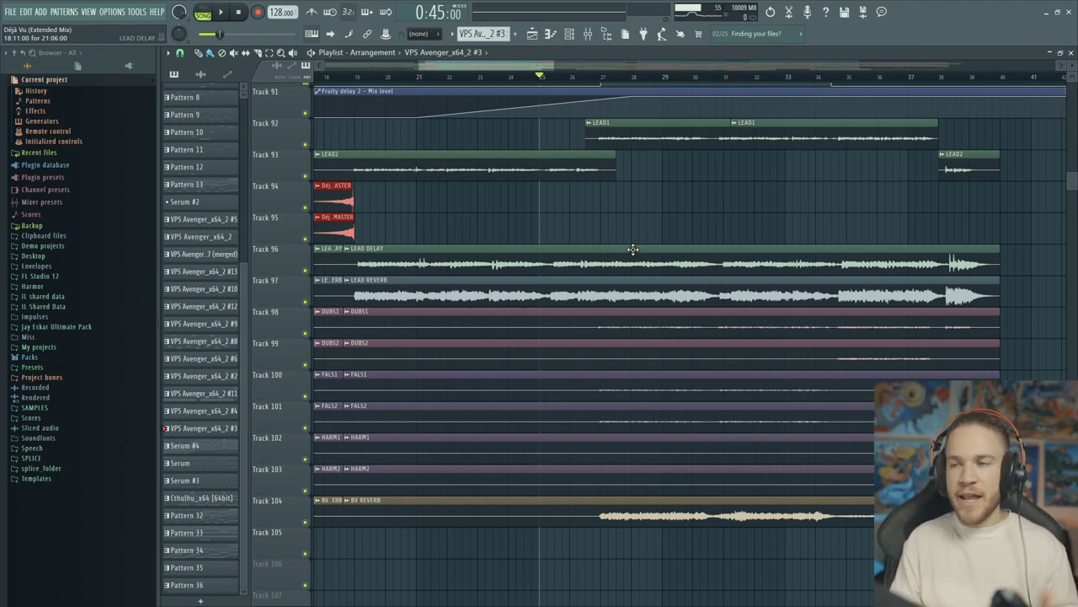
scroll(705, 239, "up", 6)
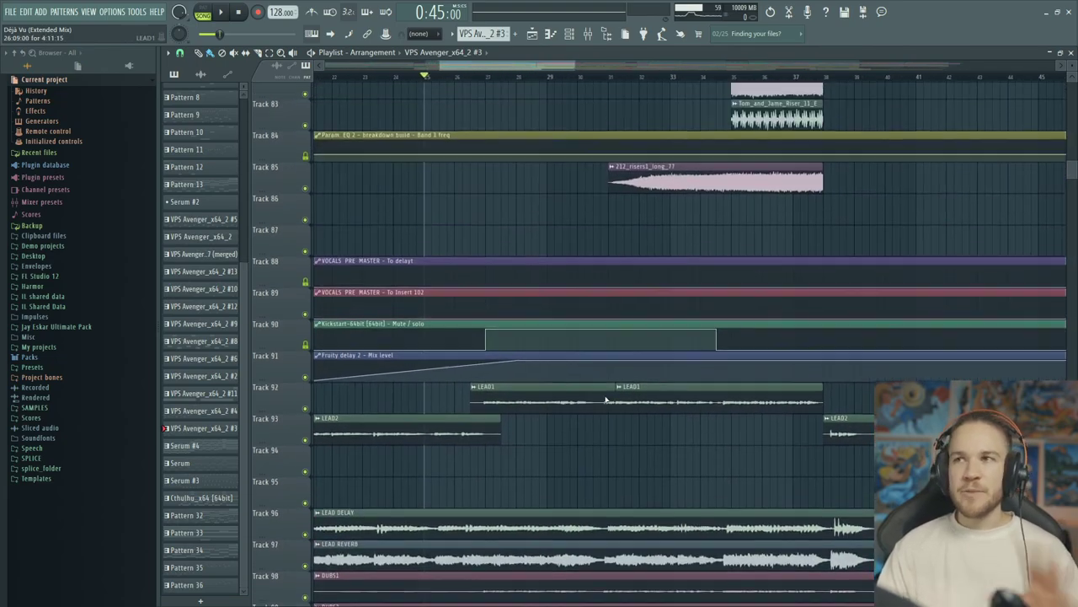
scroll(615, 354, "up", 12)
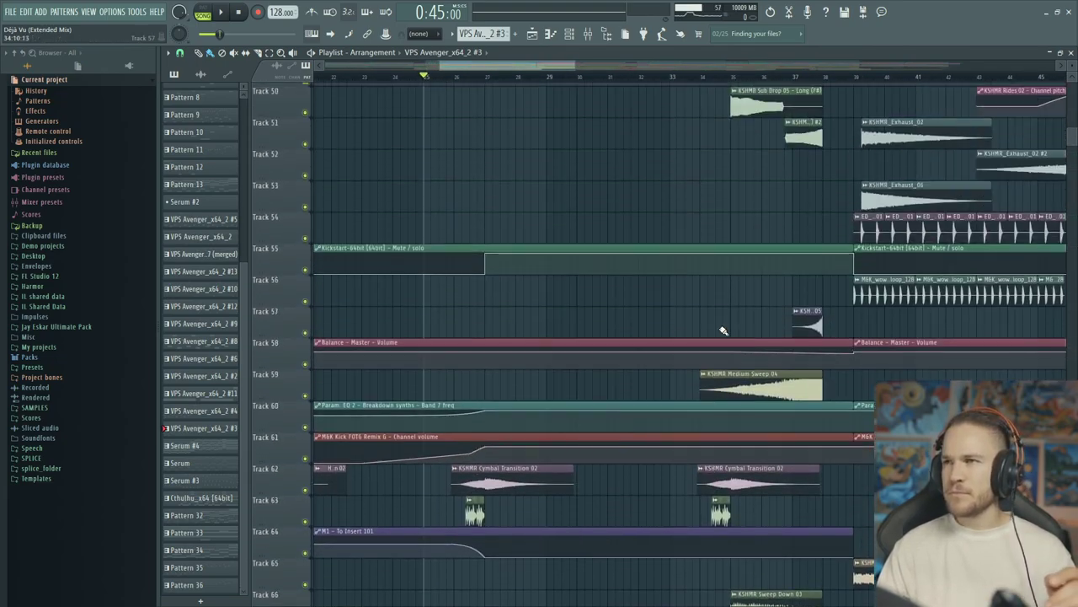
scroll(634, 324, "up", 9)
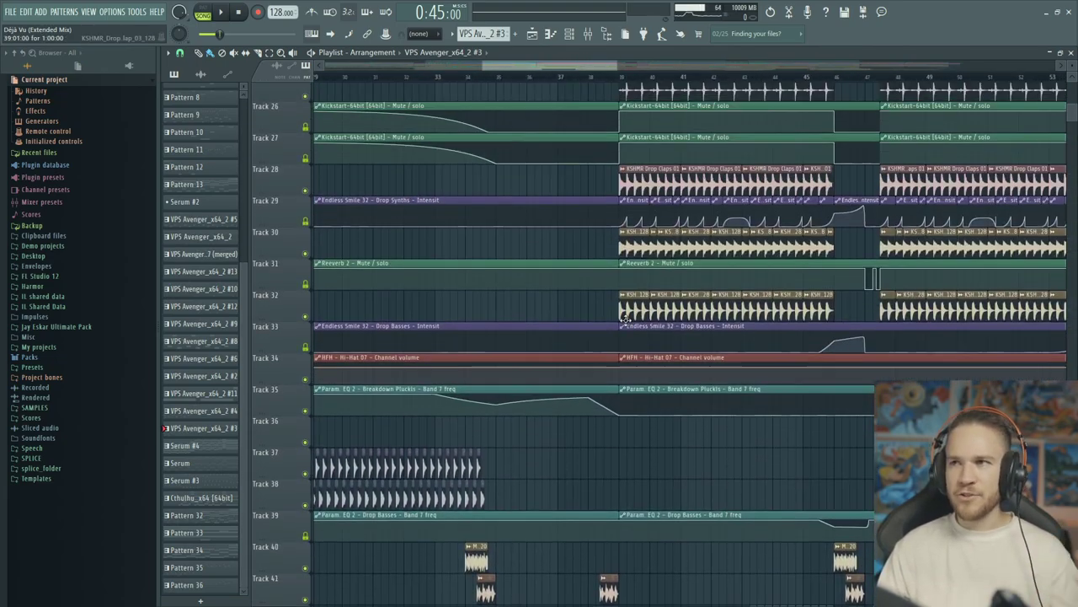
scroll(616, 332, "up", 4)
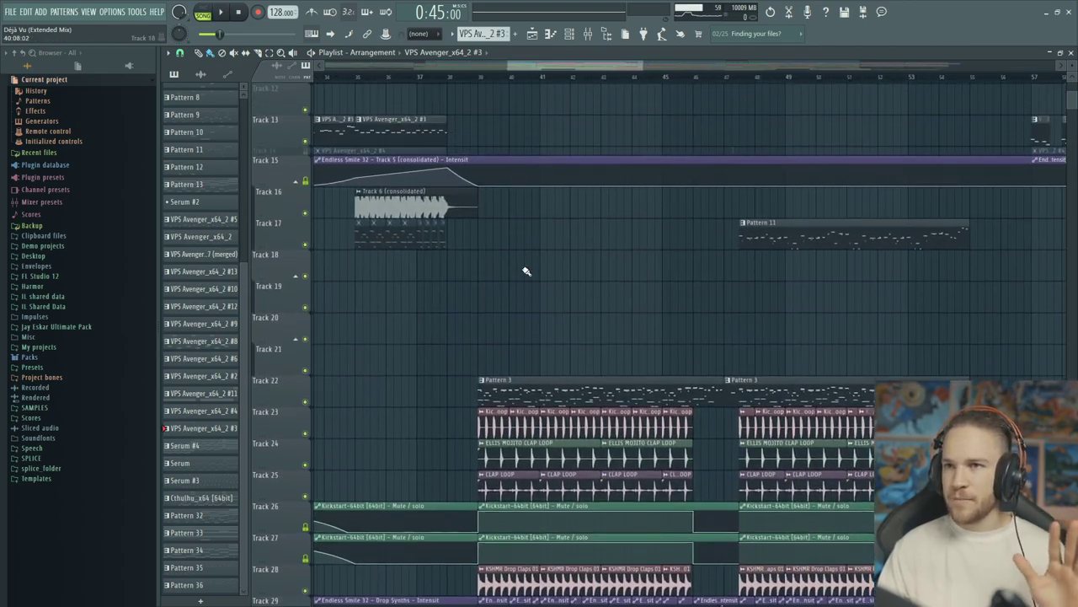
scroll(333, 82, "down", 3)
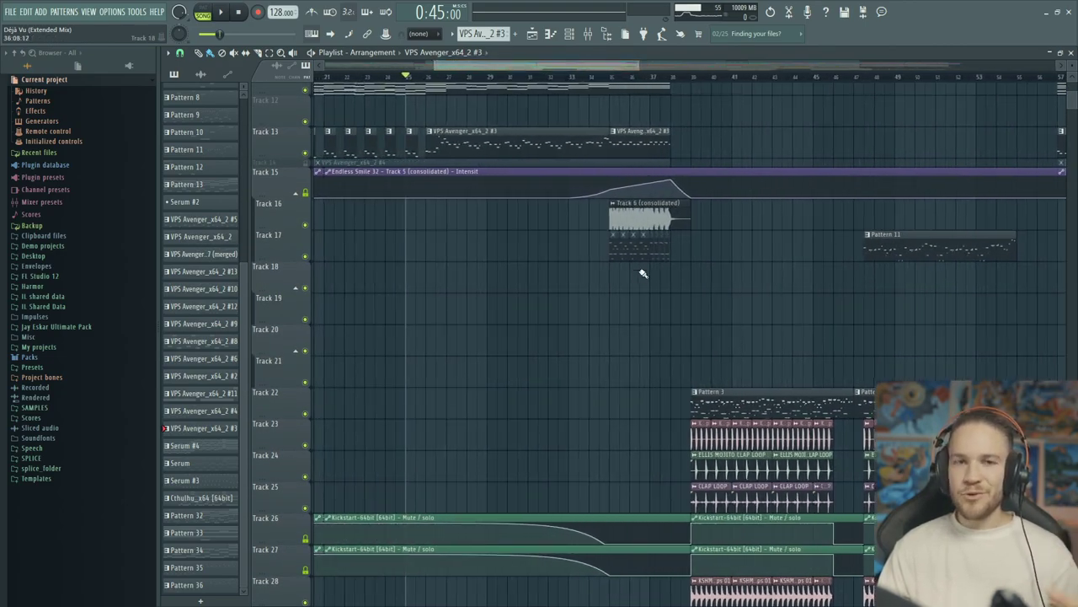
scroll(593, 368, "up", 2)
scroll(605, 244, "left", 4)
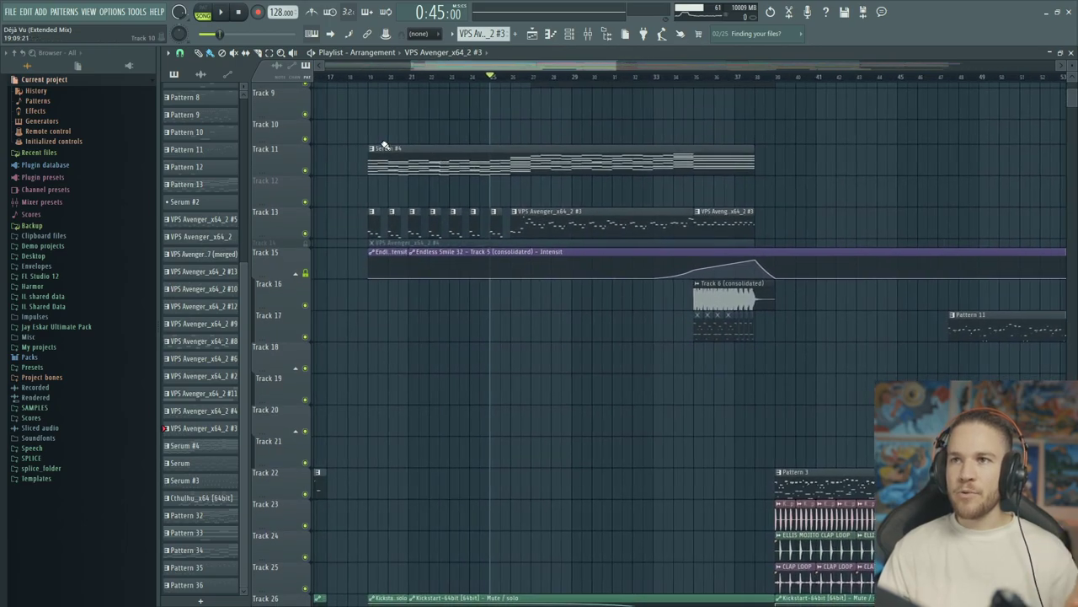
scroll(590, 190, "right", 3)
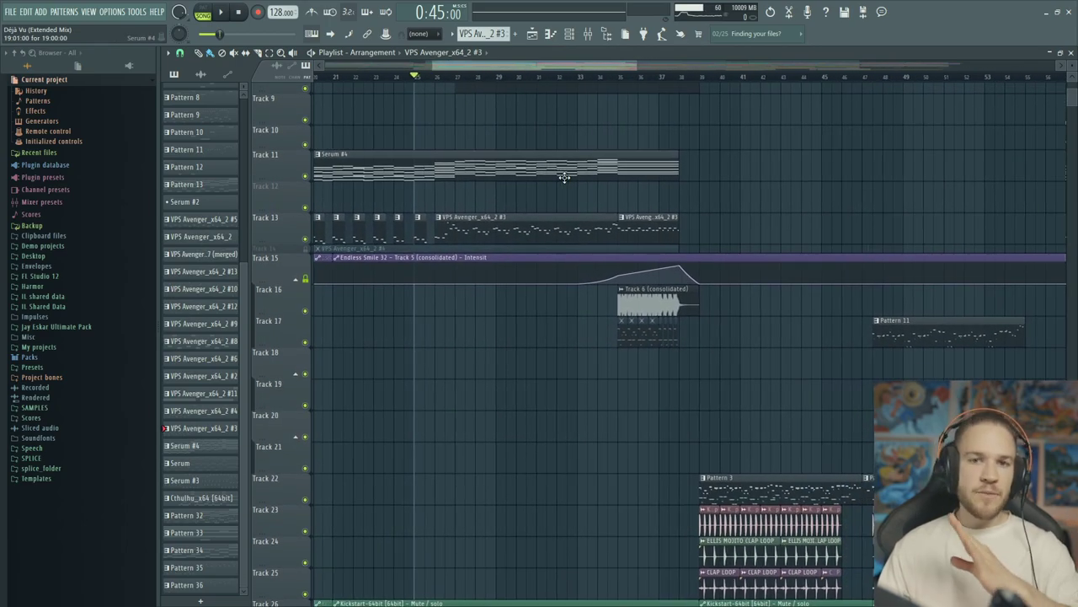
scroll(772, 373, "down", 5)
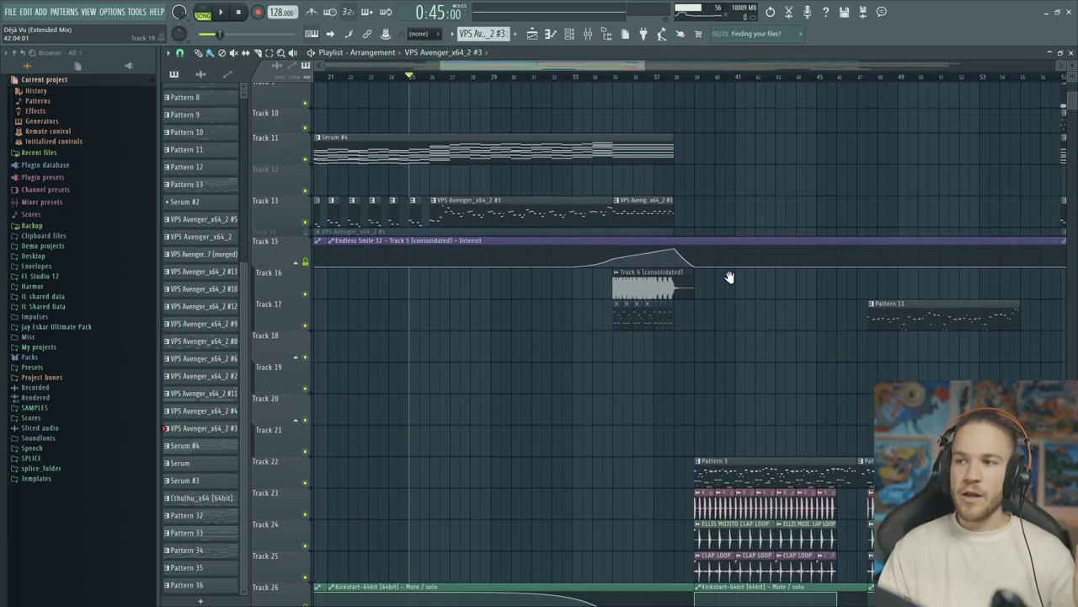
Open Pattern 3's Layer #2 notes from the drop, switch playback to pattern mode, and show the channel rack
double_click(664, 248)
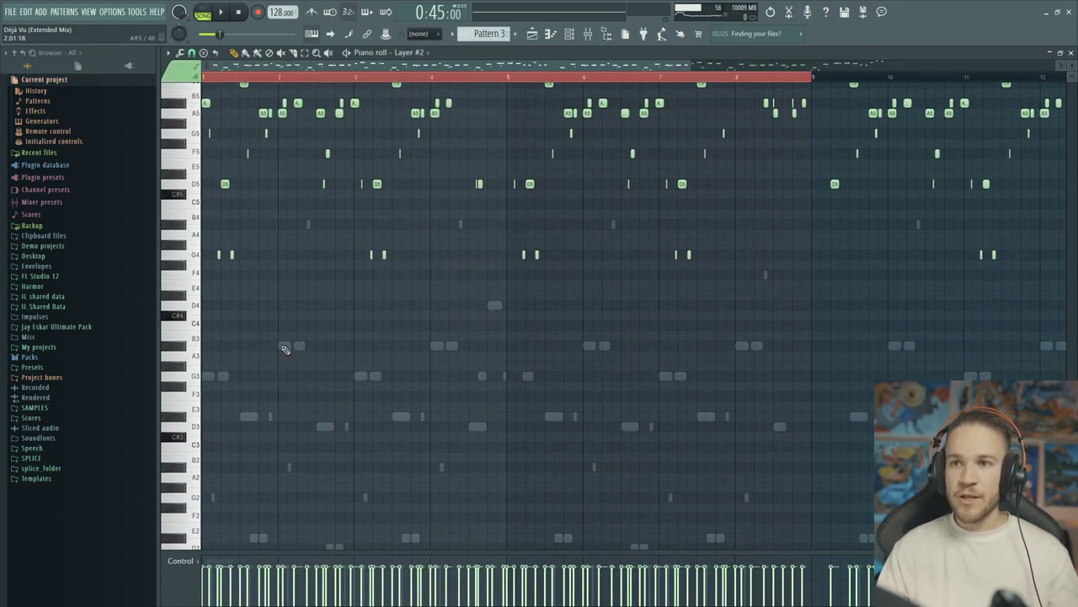
key("l")
key("F6")
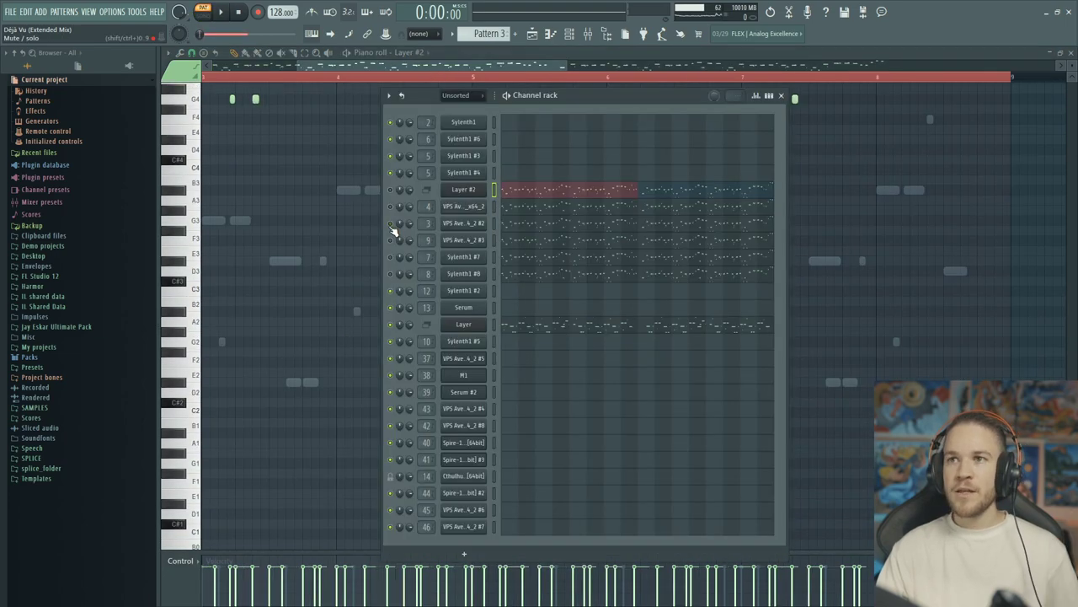
Play Pattern 3 and open the bass Layer channel's notes in the piano roll, then stop playback
key("space")
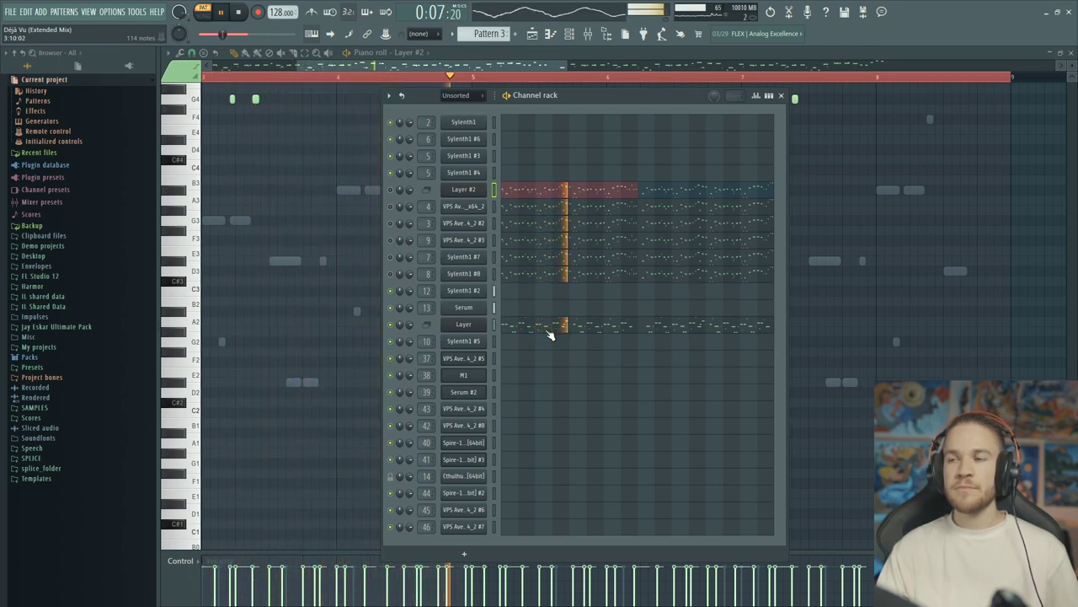
left_click(537, 333)
key("space")
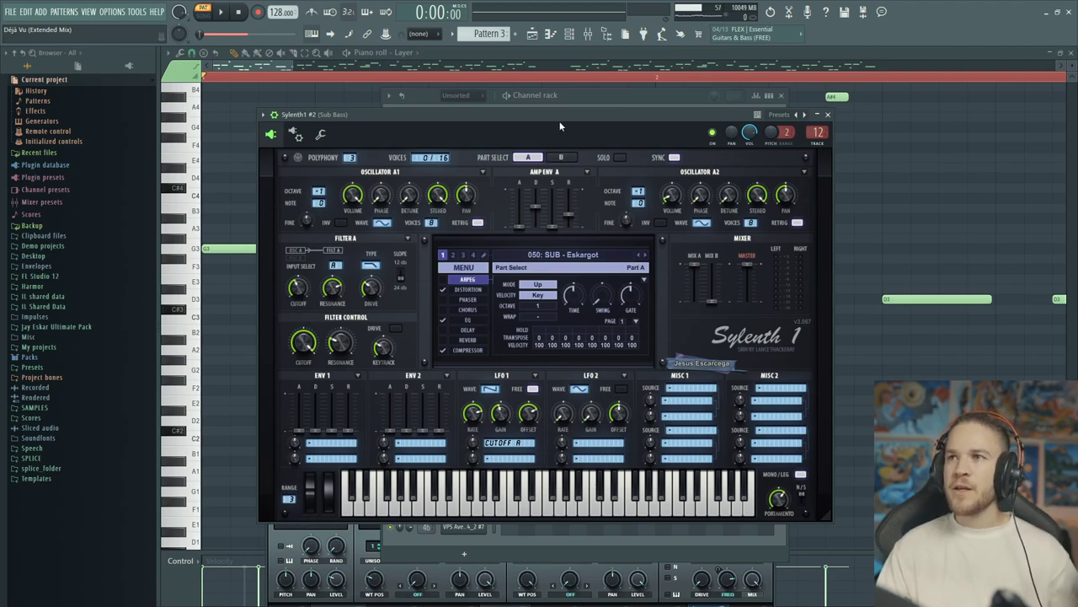
Examine the oscillators and mixer settings of the Sylenth1 #2 sub bass, then close the plugin window
mouse_move(565, 113)
left_mouse_down()
mouse_move(807, 97)
mouse_move(600, 81)
mouse_move(608, 89)
mouse_move(558, 110)
left_mouse_up()
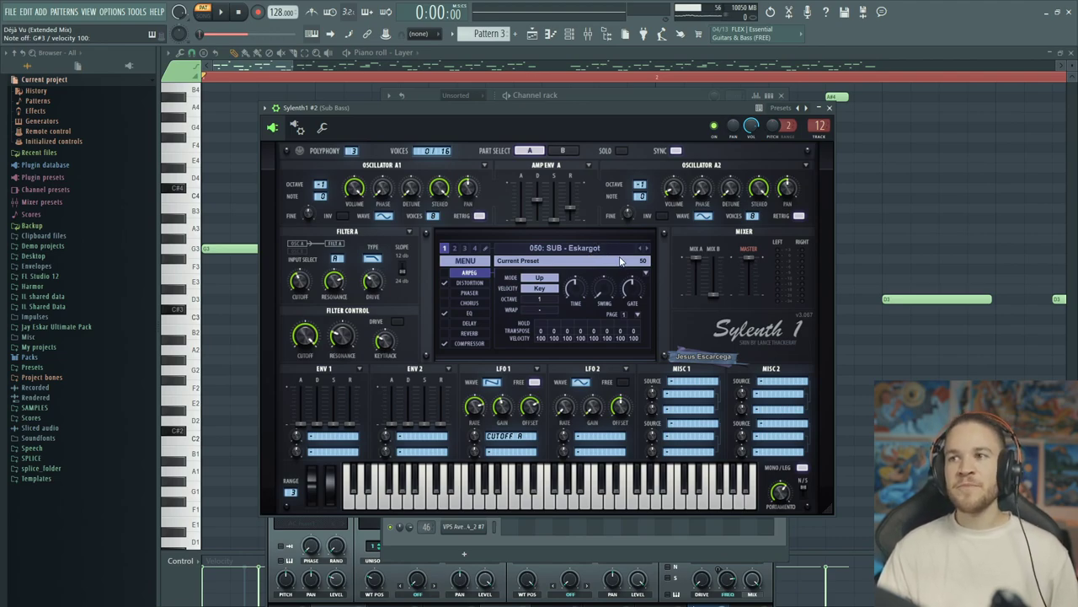
left_click_drag(541, 123, 526, 123)
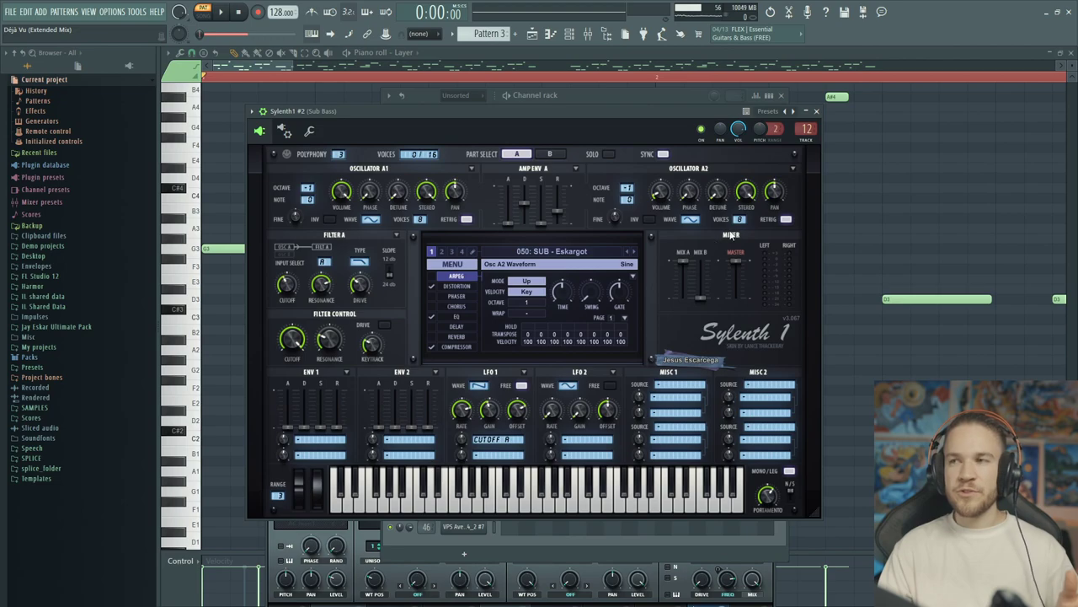
left_click(816, 111)
Open the Serum channel's bass patch, examine and close it, then play Pattern 3's basses briefly
left_click(482, 307)
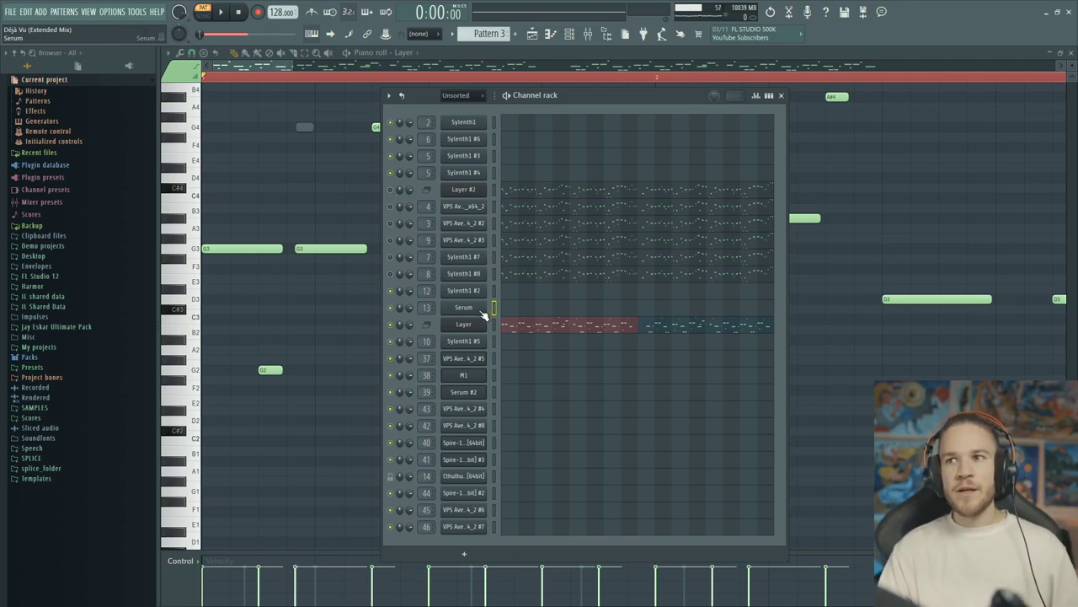
left_click(478, 309)
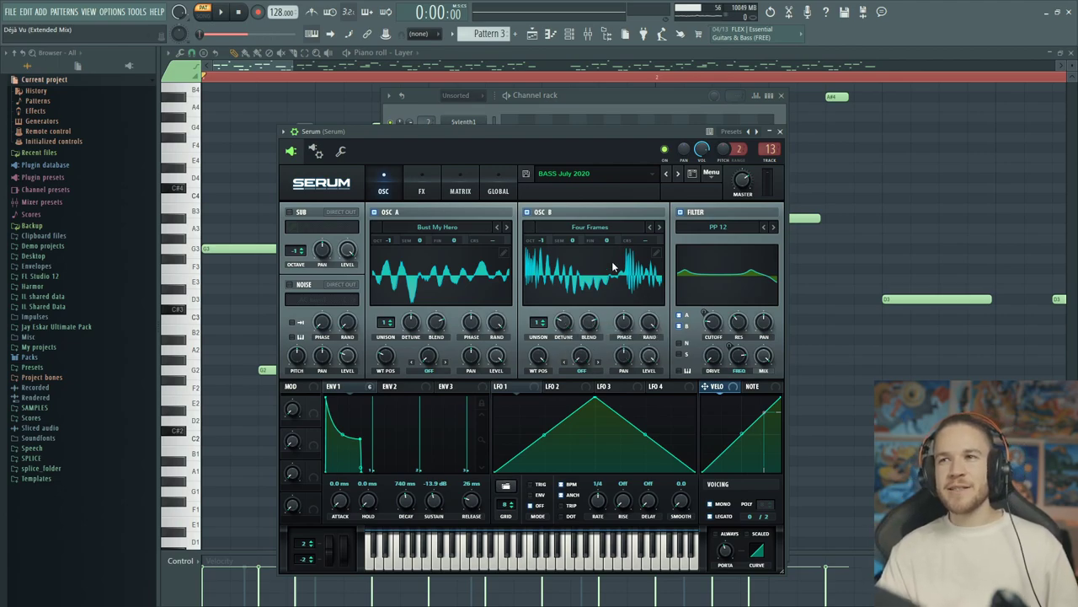
left_click(780, 132)
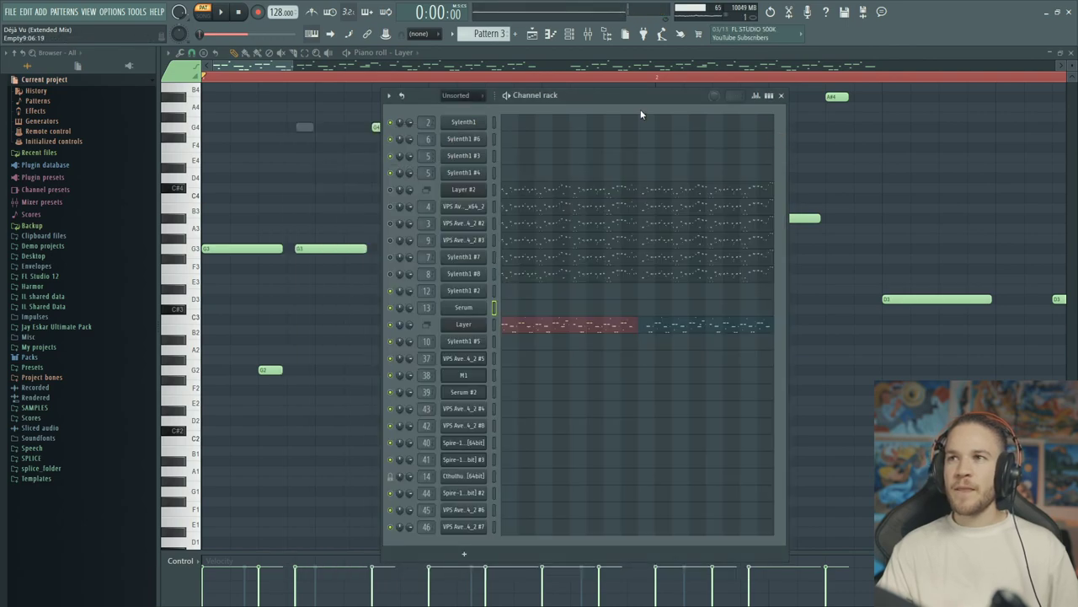
left_click(225, 14)
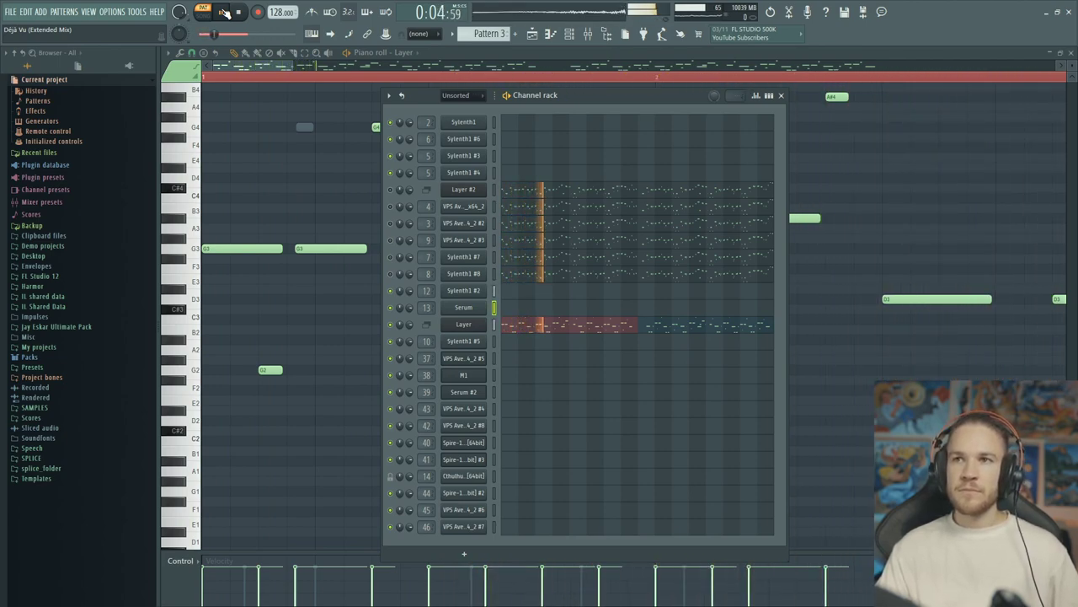
key("space")
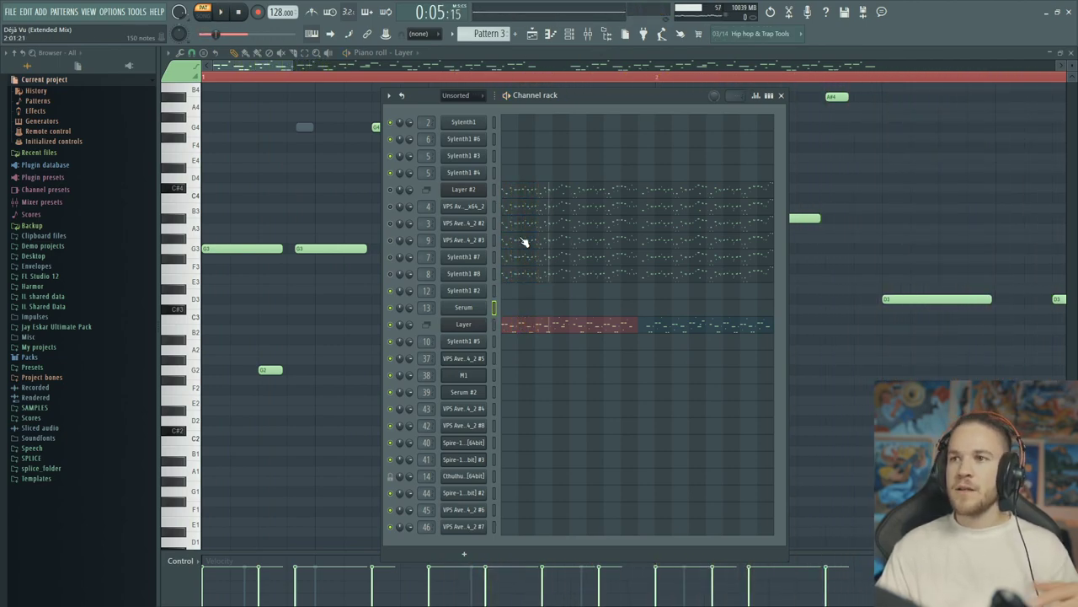
Open the mixer and check CamelCrusher on the Sub Bass track
left_click(590, 36)
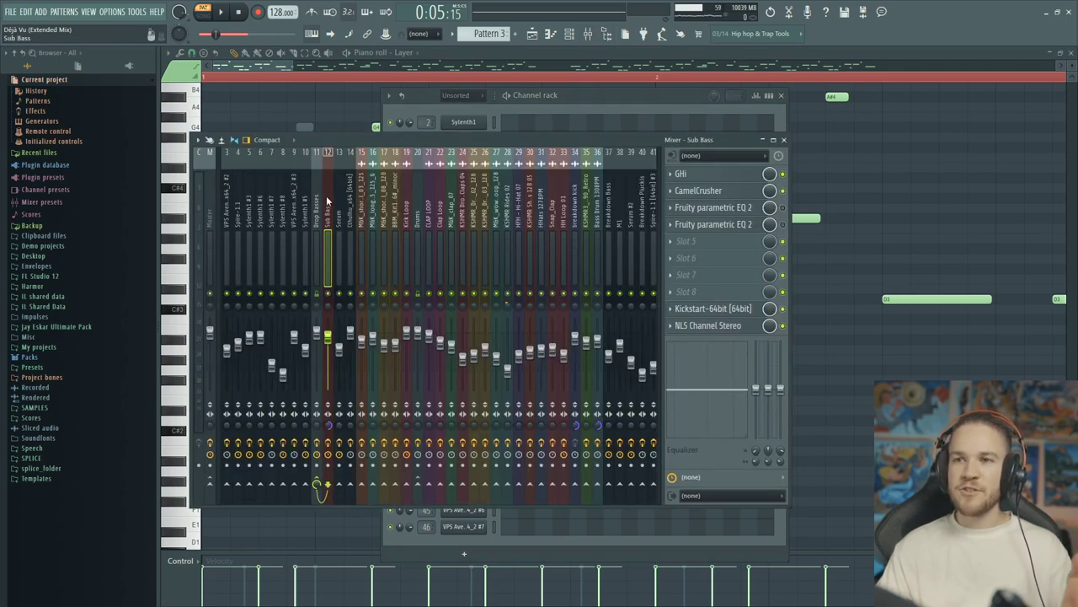
left_click(731, 192)
left_click(463, 208)
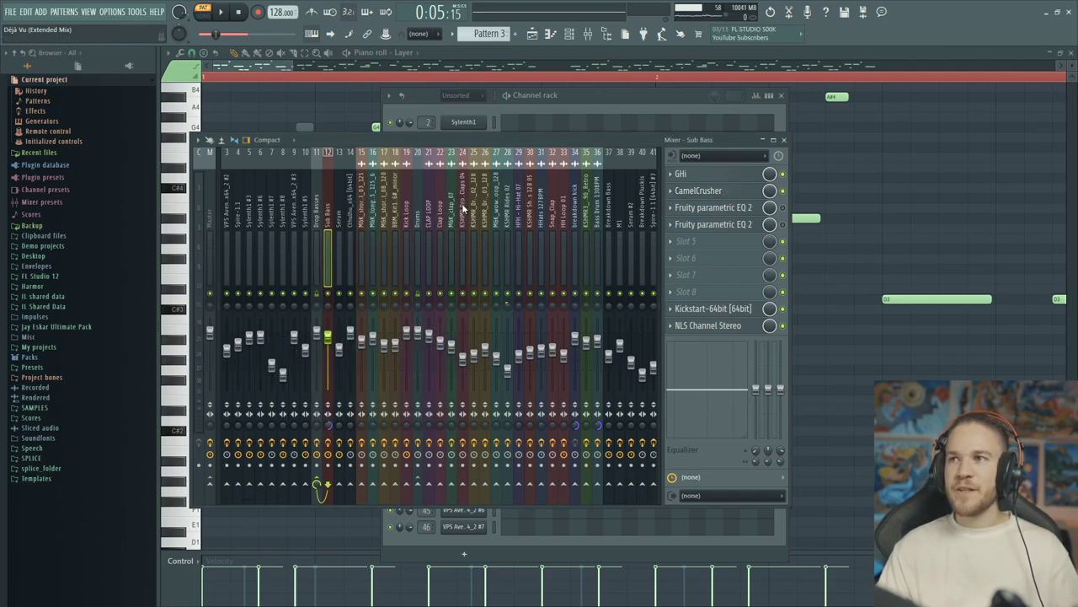
Select the Serum mixer track and inspect its TAL-Bitcrusher and Oxford Inflator Native settings
left_click(338, 192)
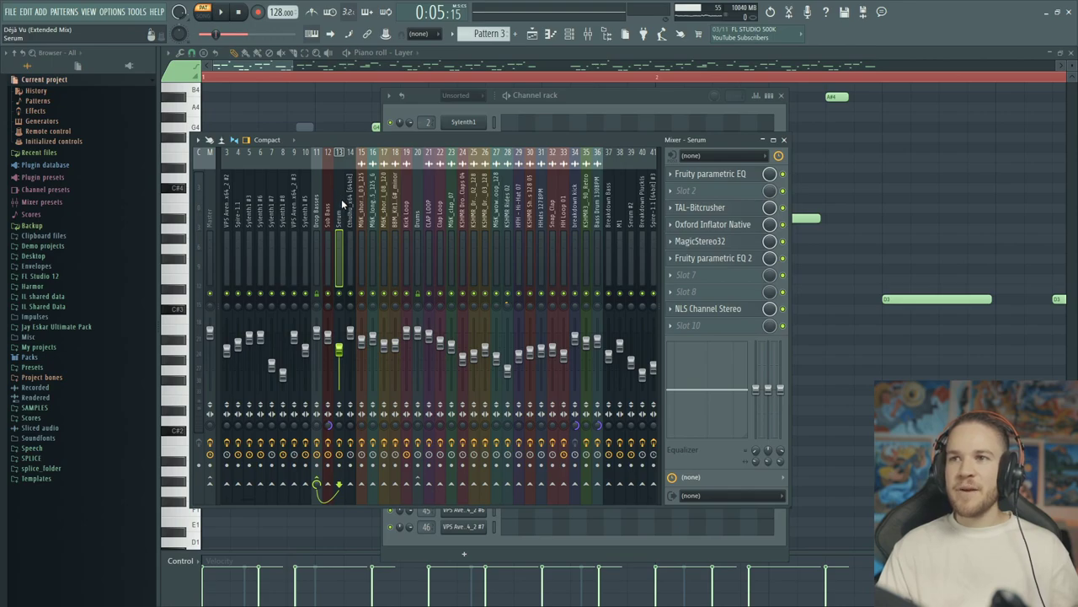
left_click(722, 211)
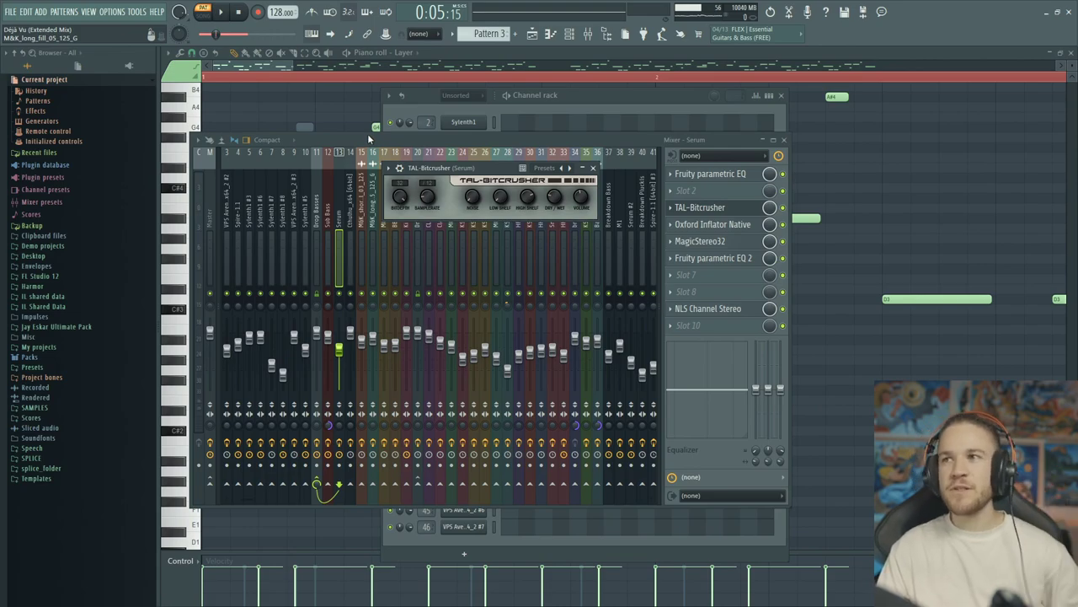
left_click(708, 228)
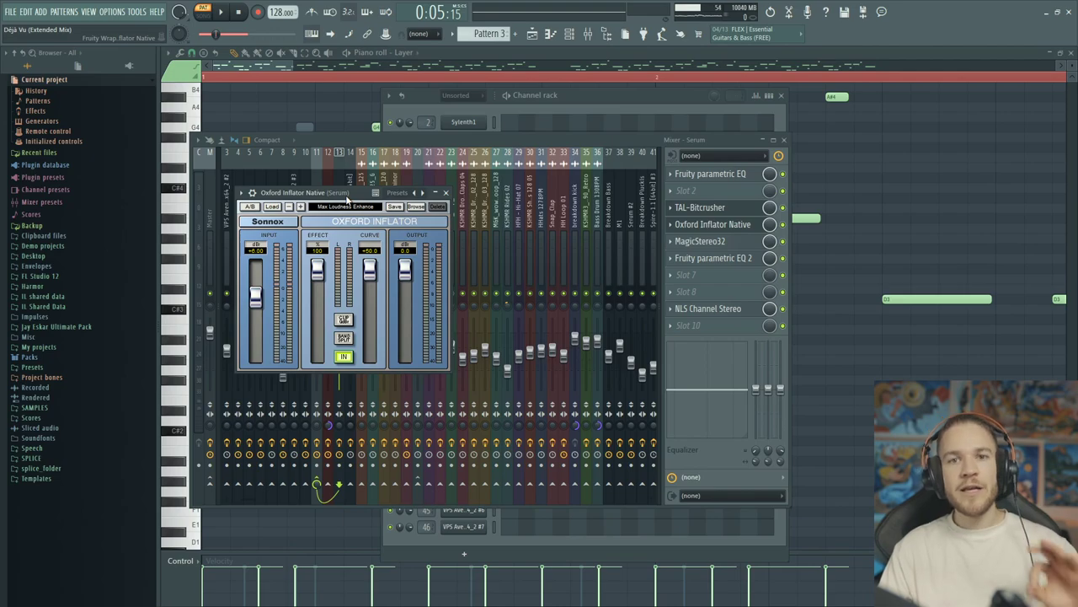
left_click_drag(346, 199, 464, 199)
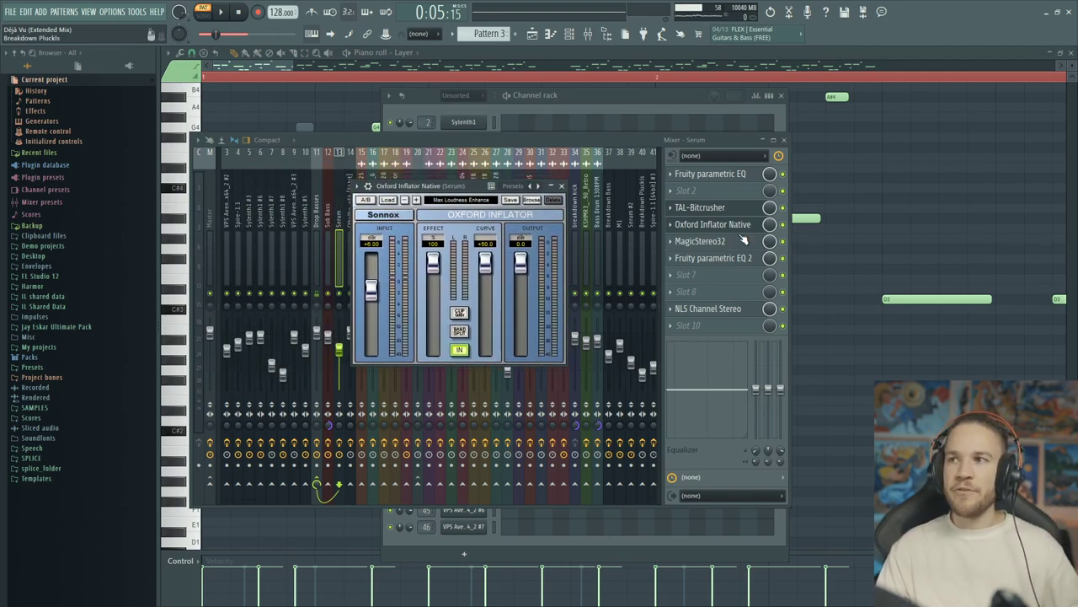
Inspect the MagicStereo32 effect on the Serum mixer track, then close it
left_click(730, 242)
left_click_drag(502, 185, 492, 160)
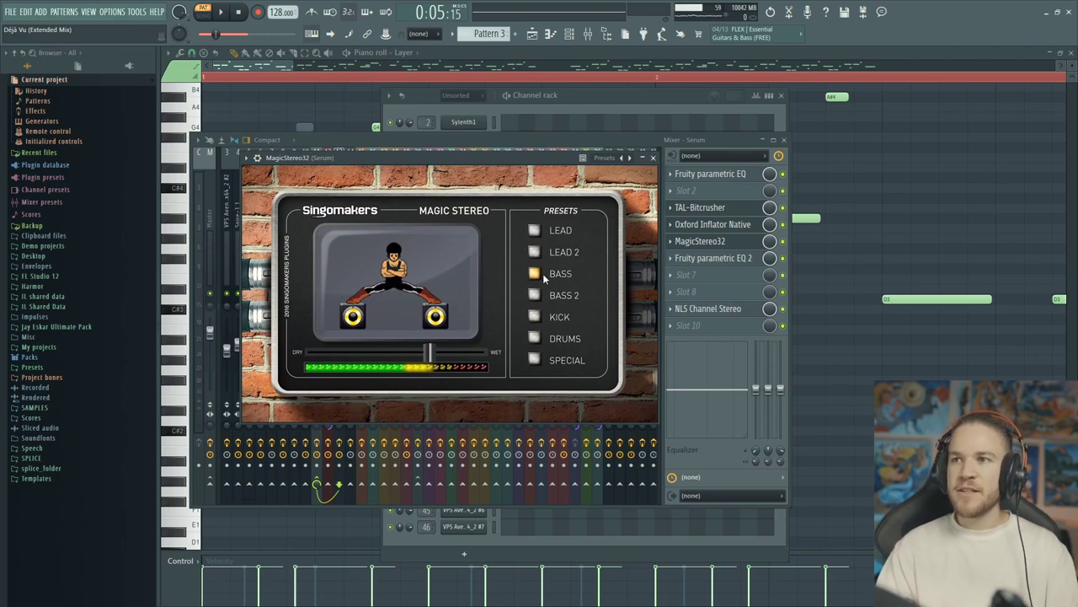
left_click(652, 158)
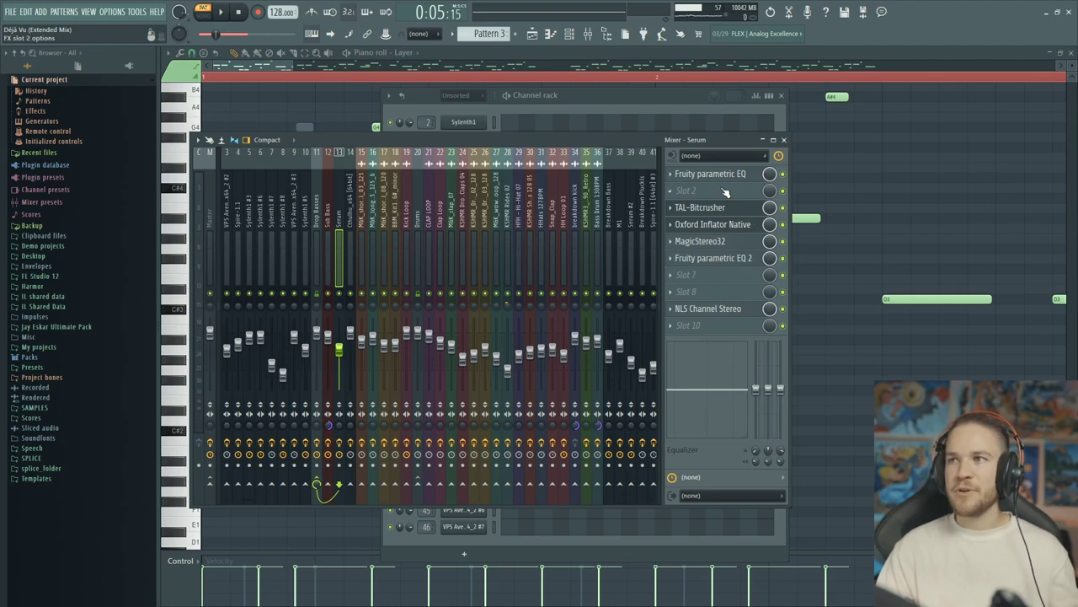
Inspect the Serum track's Fruity parametric EQ 2 and Fruity parametric EQ curves, closing each one
left_click(729, 258)
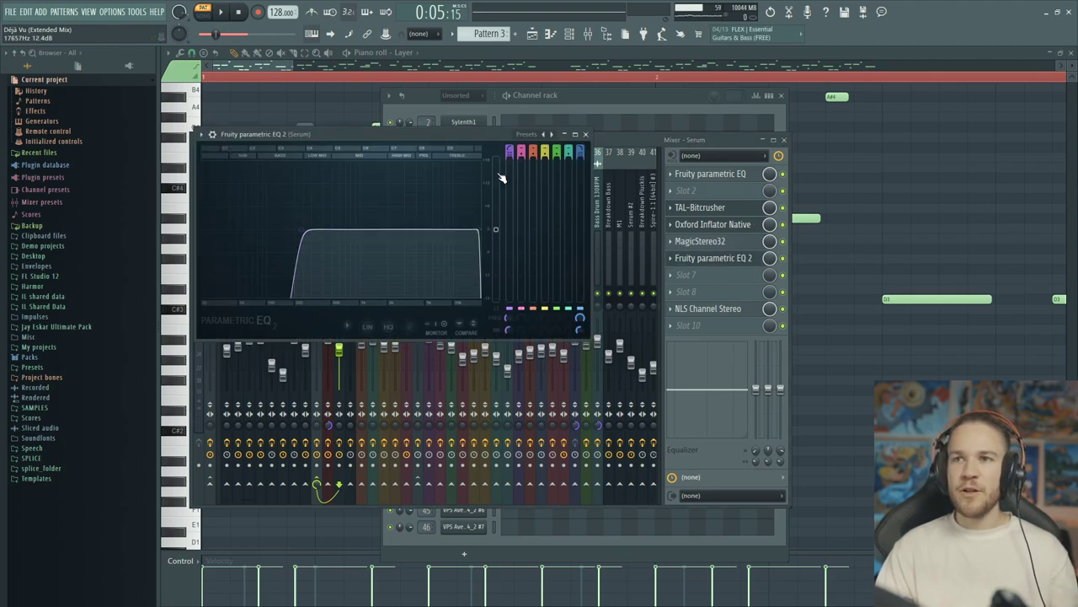
left_click(586, 134)
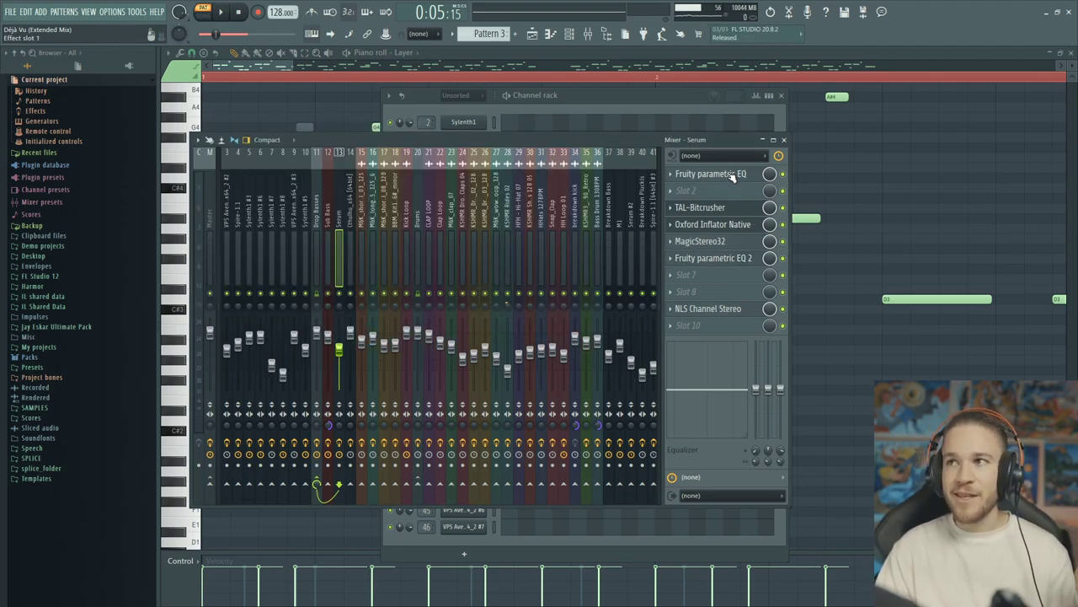
left_click(723, 174)
left_click_drag(289, 111, 325, 113)
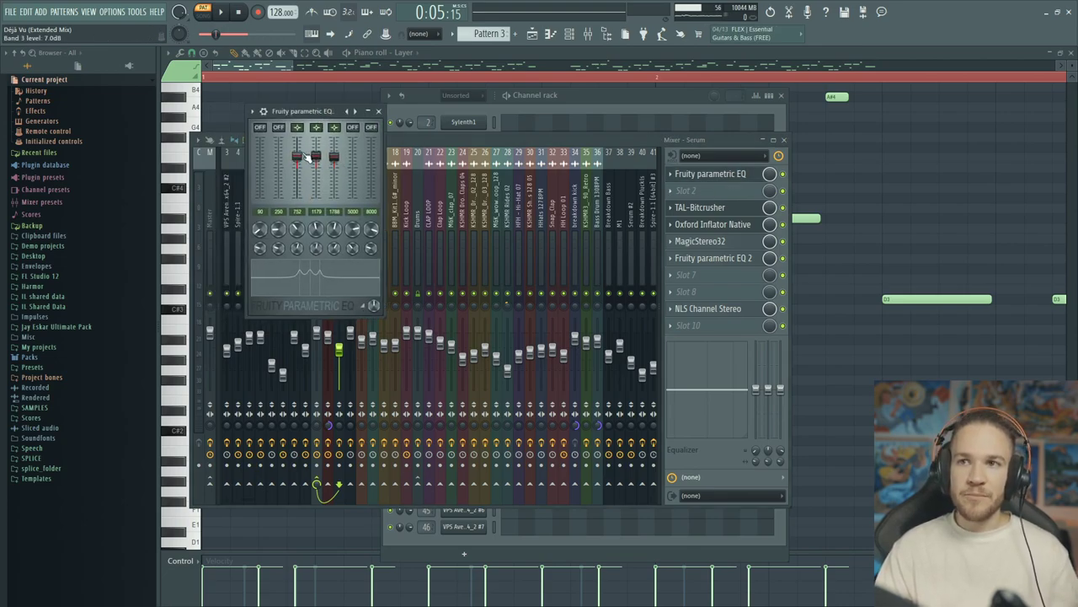
left_click(378, 111)
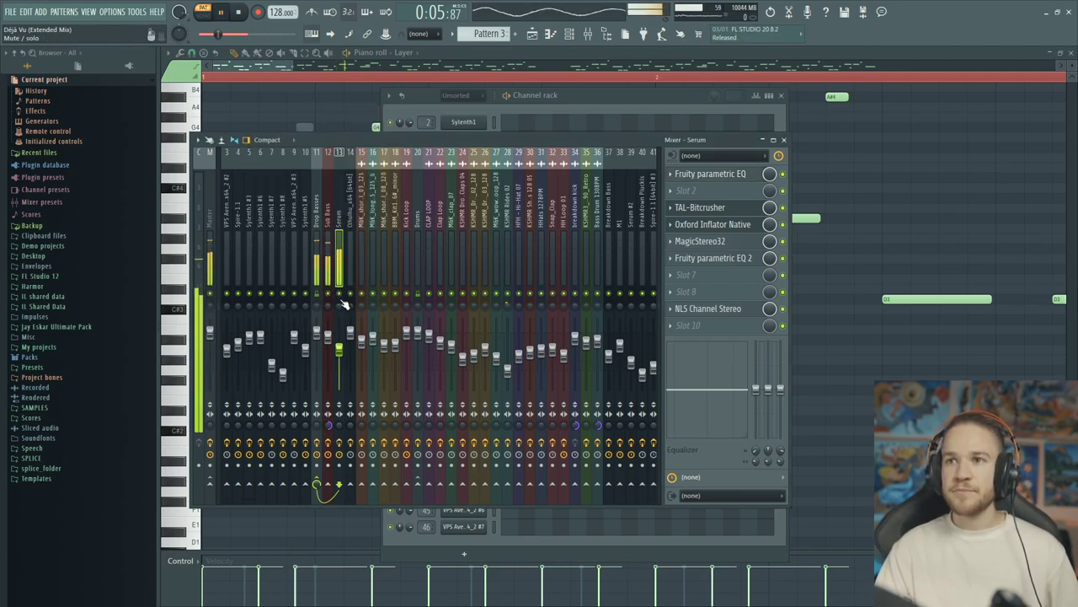
Play the bass pattern with the Serum track's effects bypassed and with them enabled to compare the sound
key("space")
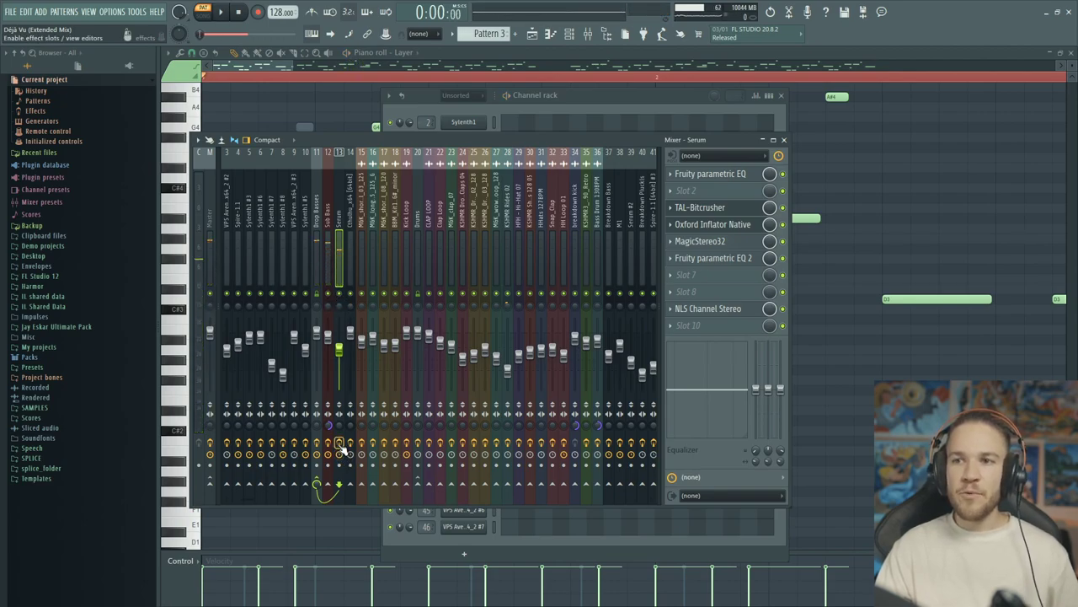
key("space")
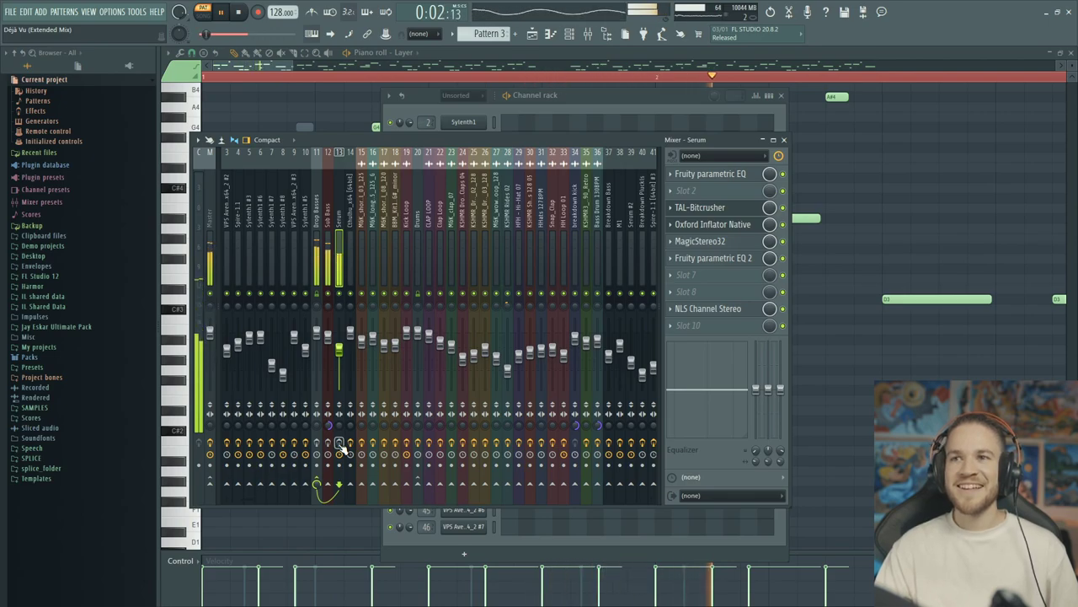
key("space")
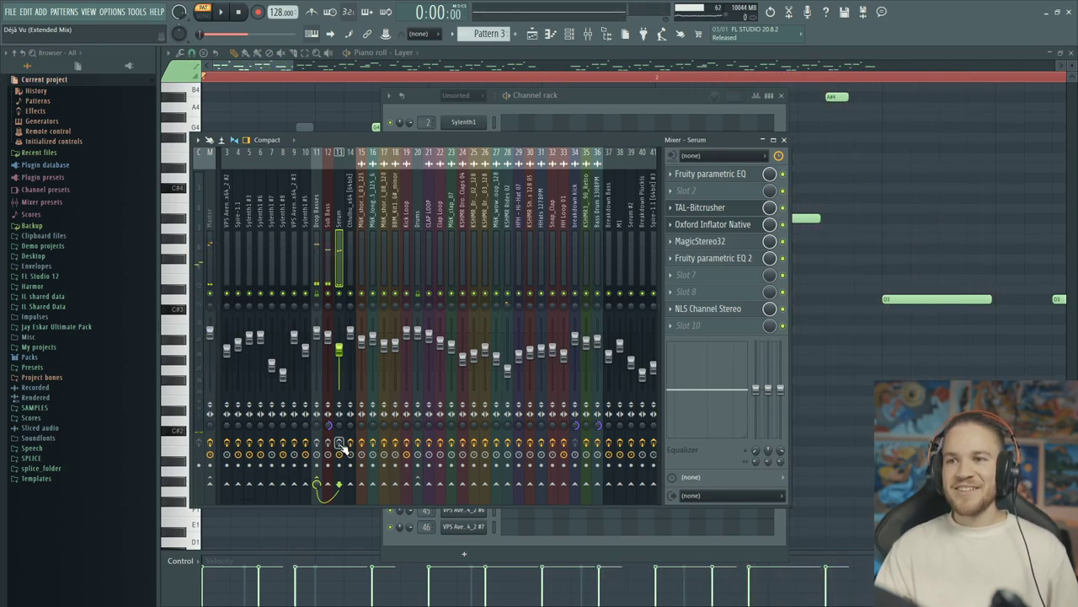
key("space")
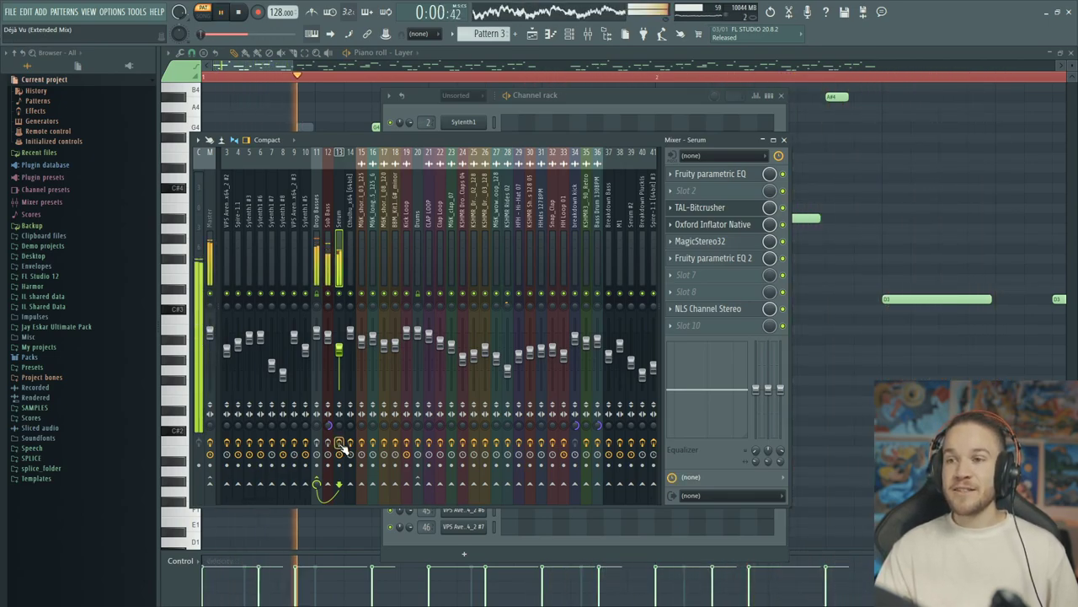
key("space")
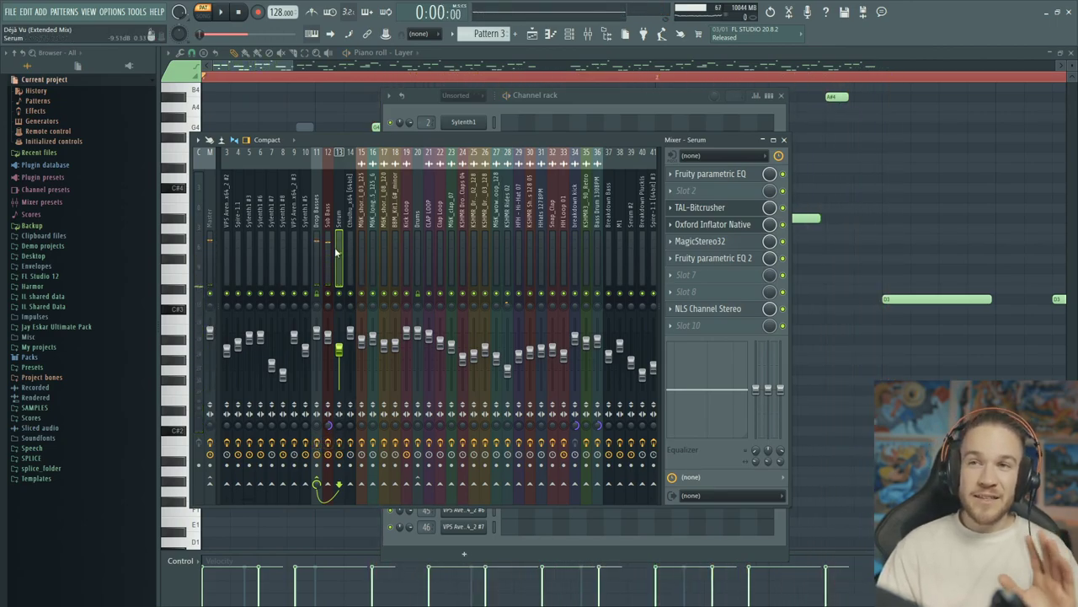
Select the Drop Basses mixer track and inspect its Kickstart and Endless Smile 32 effects, closing each one
left_click(317, 204)
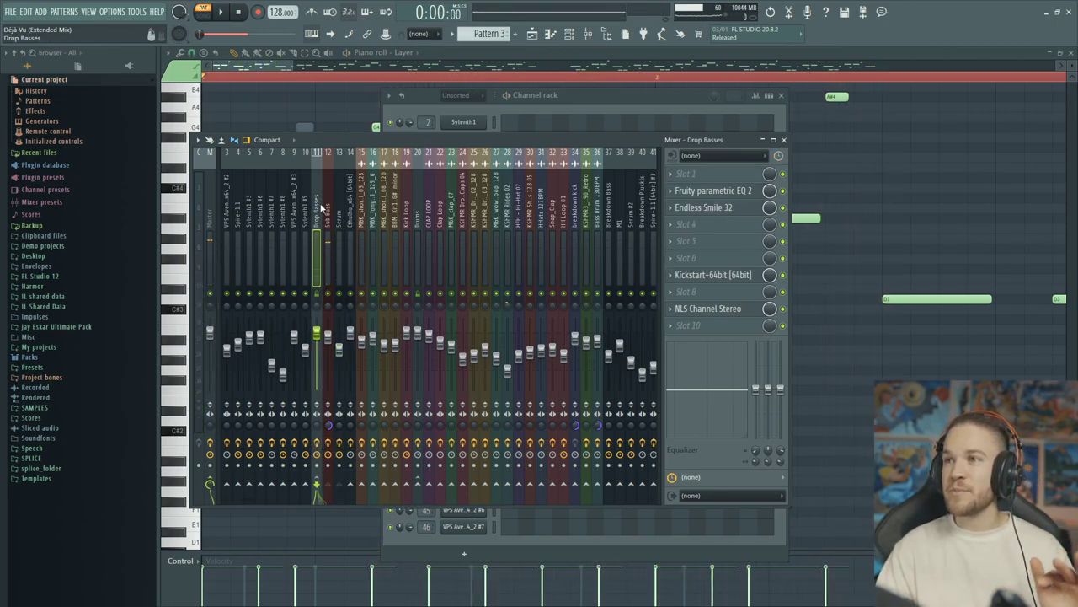
left_click(728, 276)
left_click(500, 105)
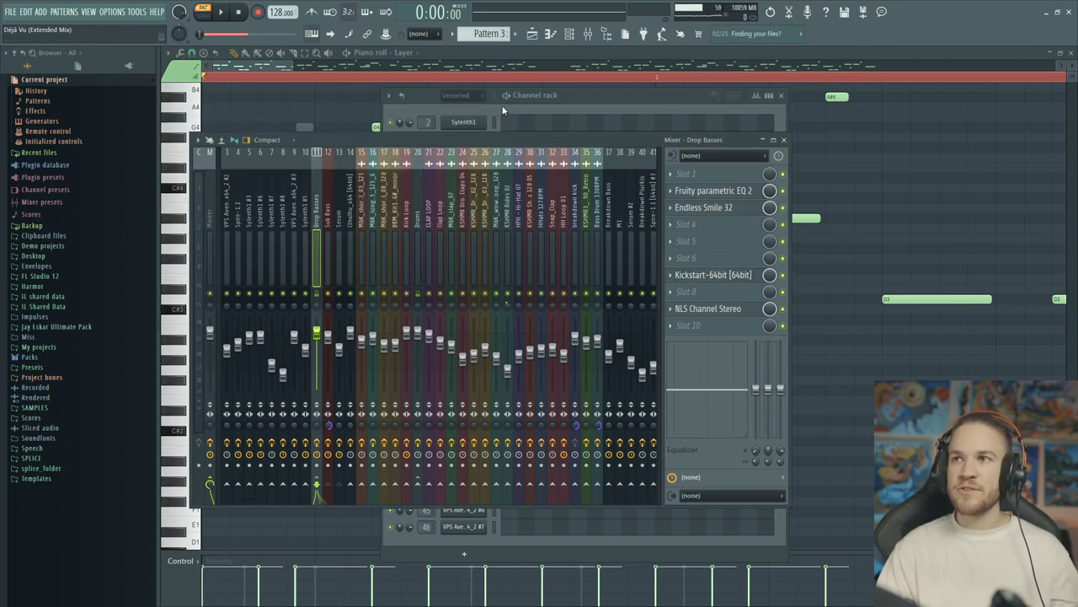
left_click(729, 209)
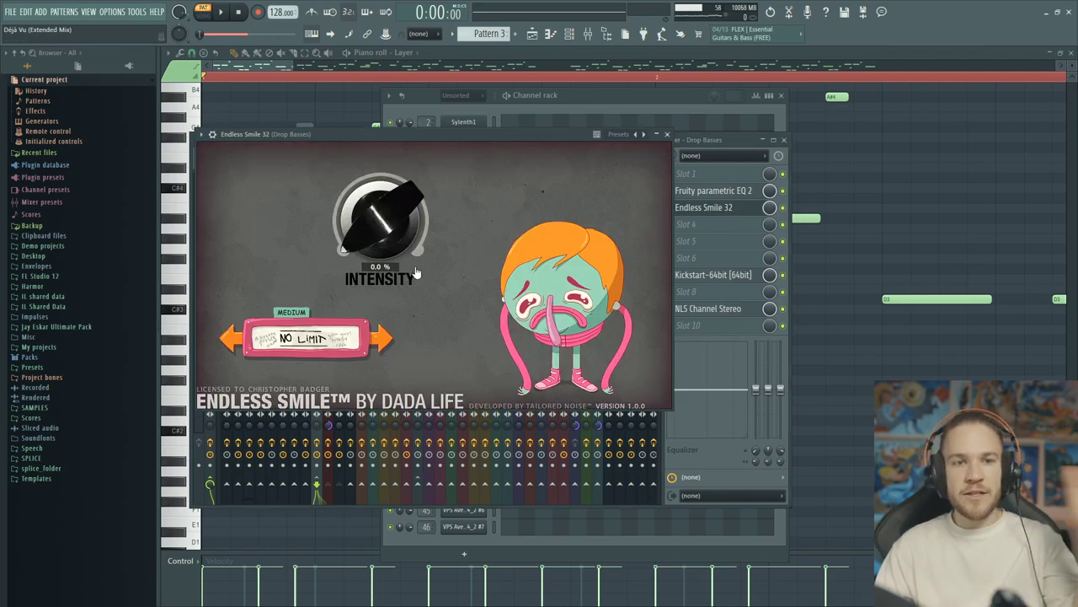
left_click(668, 135)
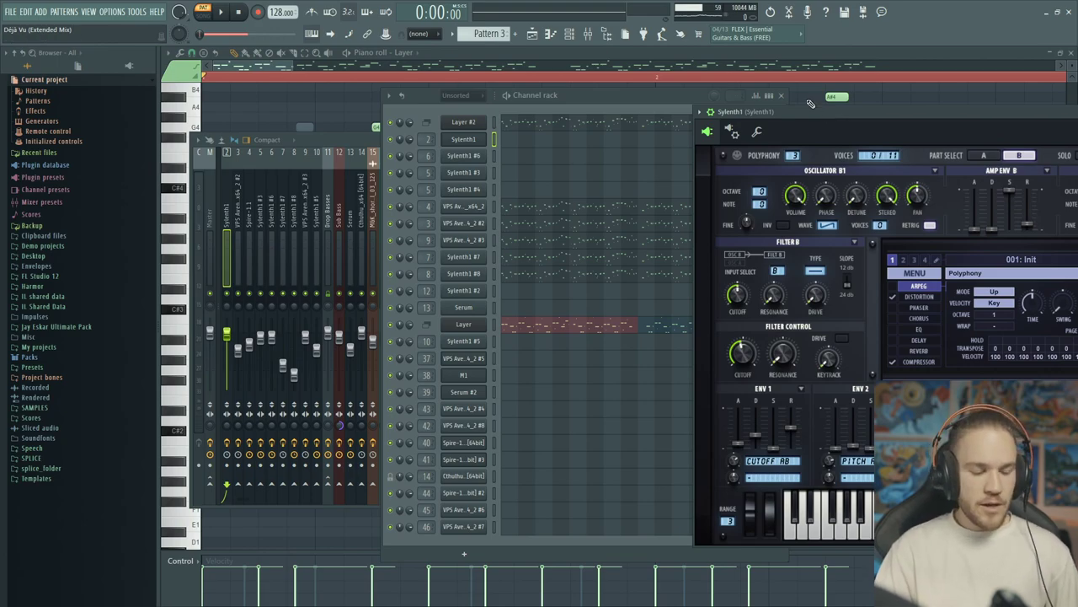
Bring the Sylenth1 plugin window fully into view and listen to its sound, then stop playback
left_click_drag(839, 113, 538, 123)
key("space")
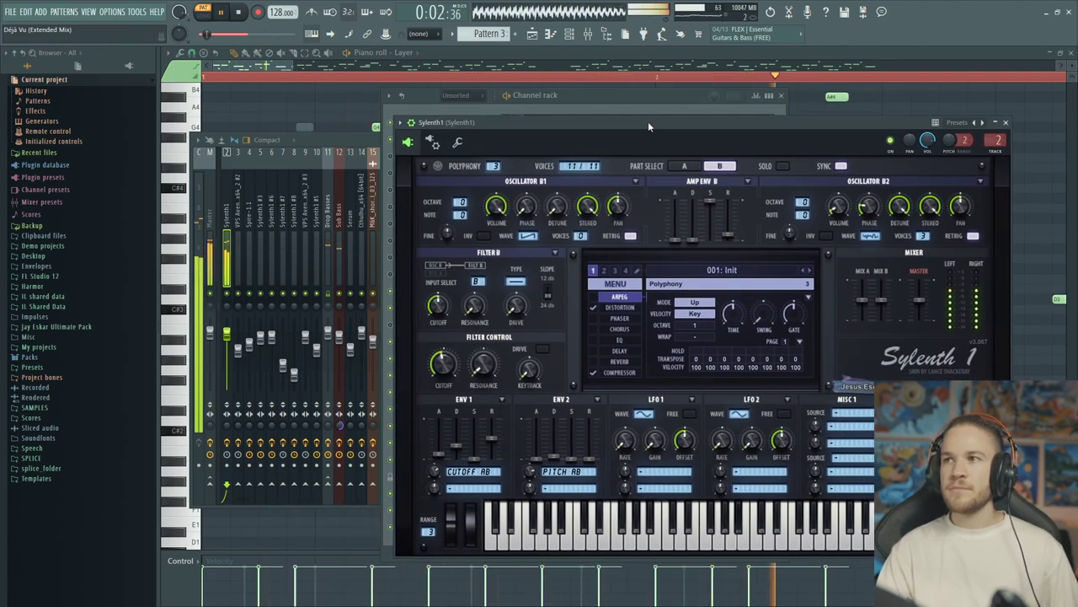
key("space")
Examine the part A and part B oscillators of Sylenth1, then show its mixer track's effect chain
left_click_drag(648, 121, 743, 138)
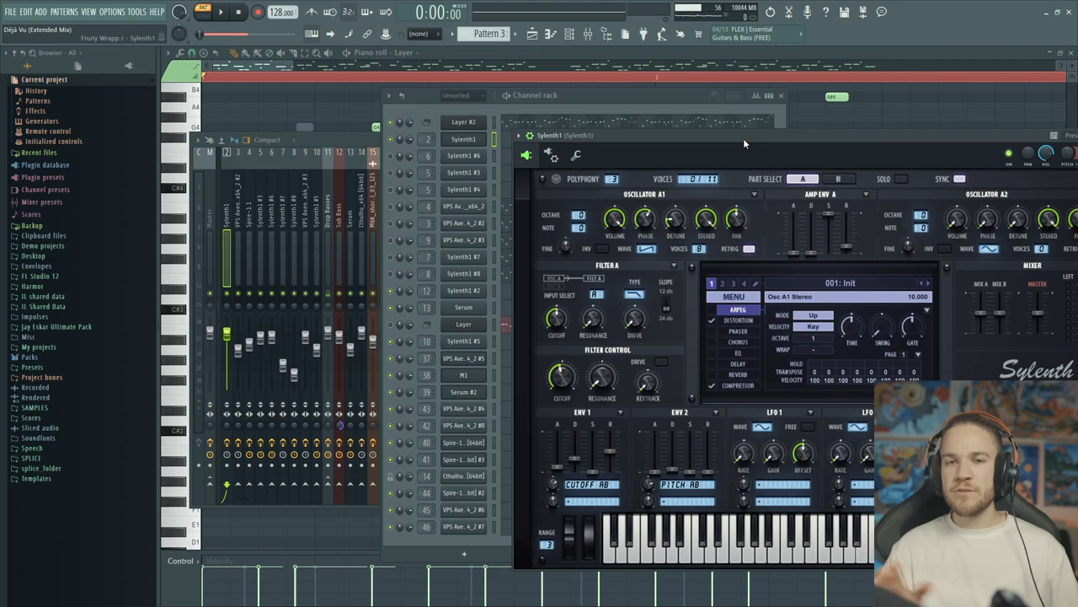
left_click_drag(743, 138, 607, 127)
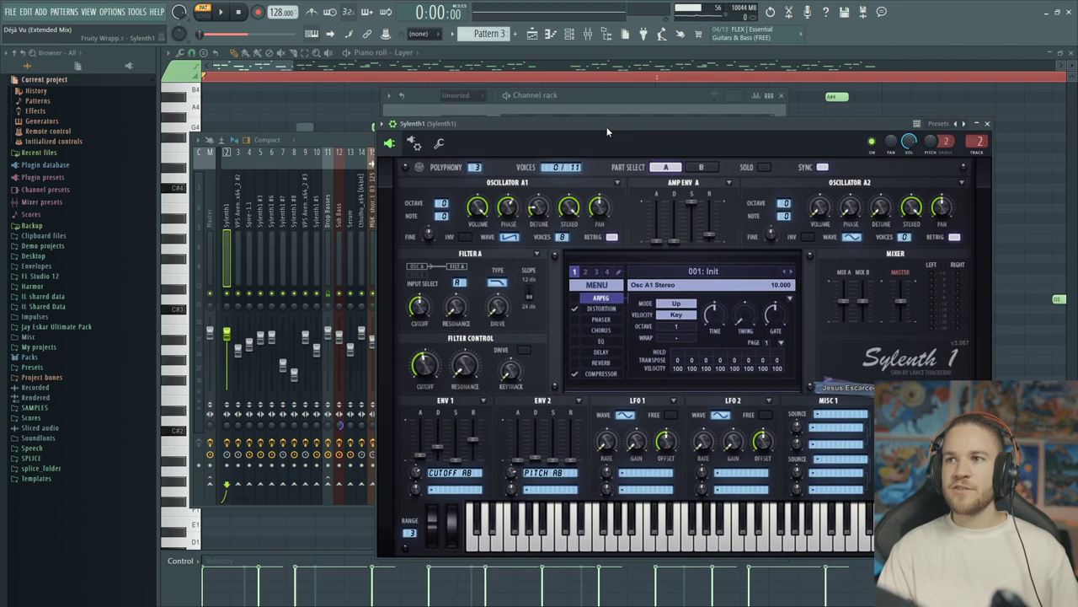
left_click(701, 166)
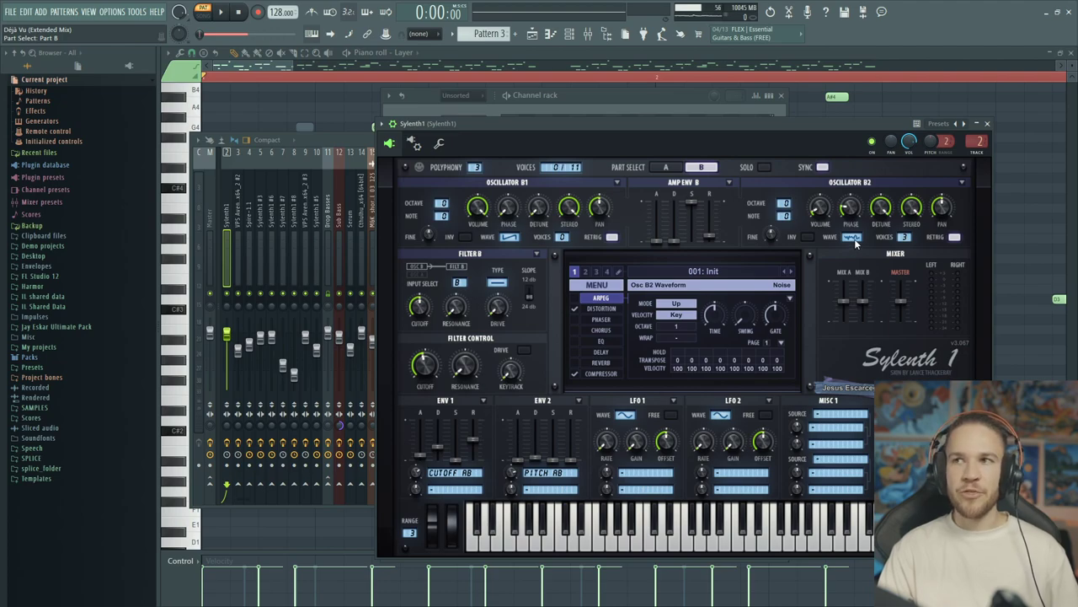
left_click(594, 40)
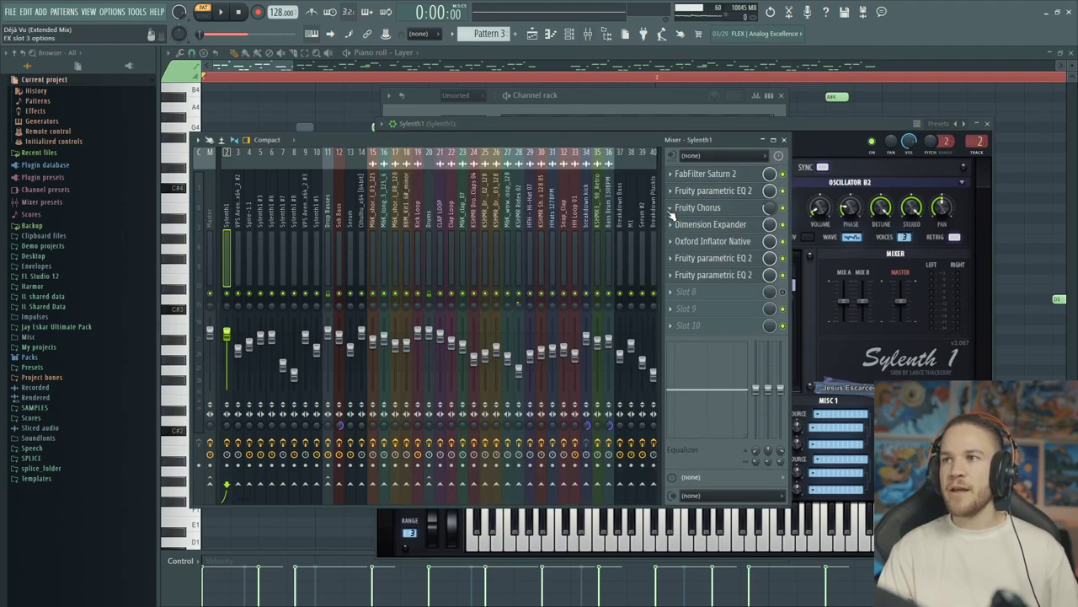
Examine Sylenth1's distortion settings, switch the distortion off and back on to compare the sound, and reposition the plugin window
scroll(258, 245, "up", 1)
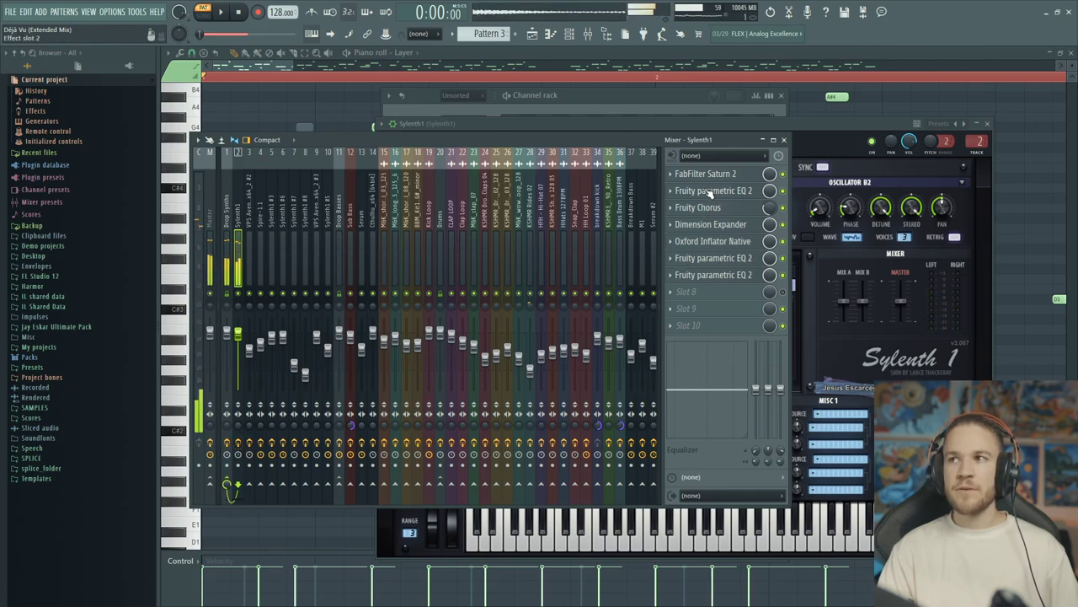
left_click(590, 124)
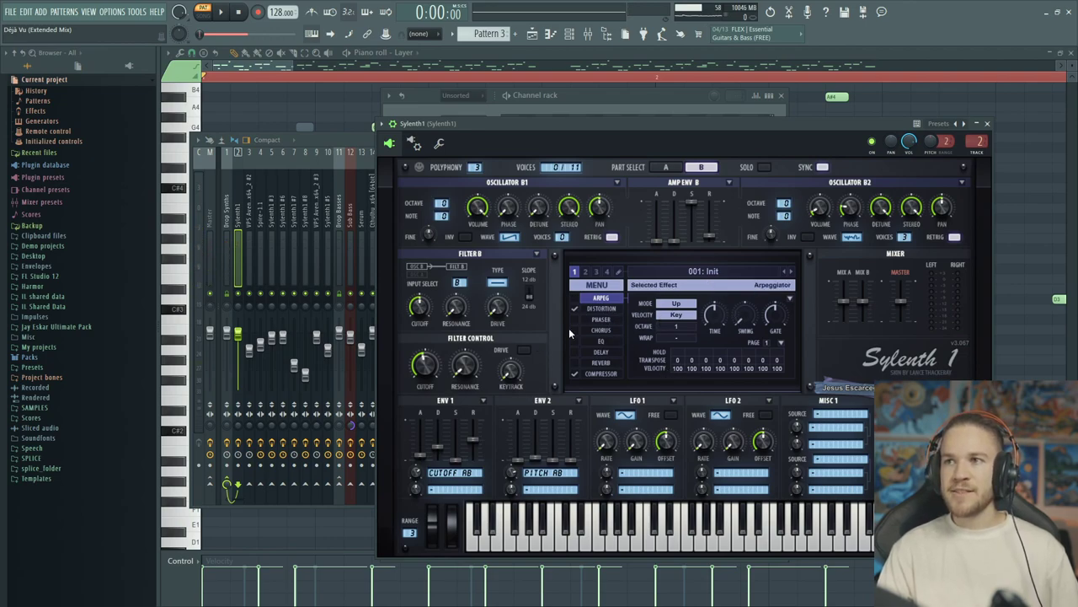
left_click(601, 309)
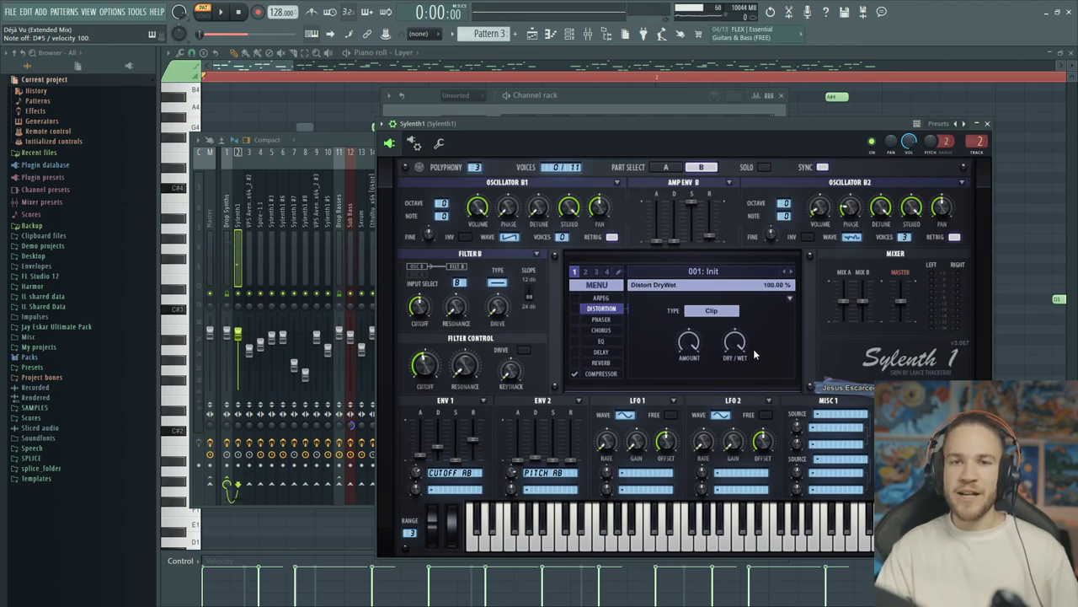
left_click(575, 311)
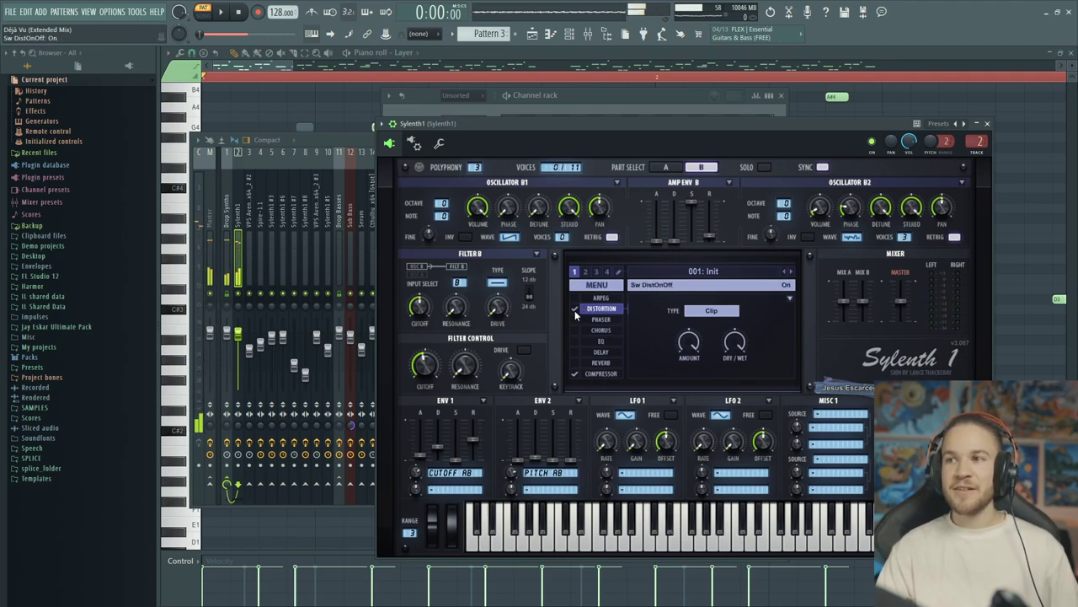
left_click_drag(561, 127, 499, 126)
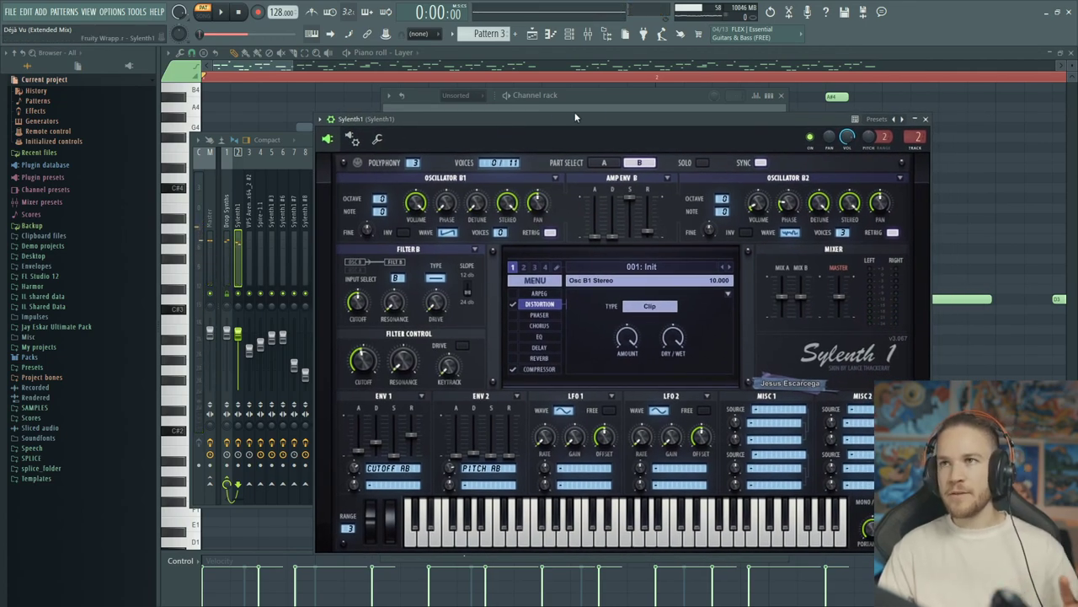
Inspect the FabFilter Saturn 2, Fruity Chorus and Dimension Expander effects on the Sylenth1 mixer track
left_click(588, 33)
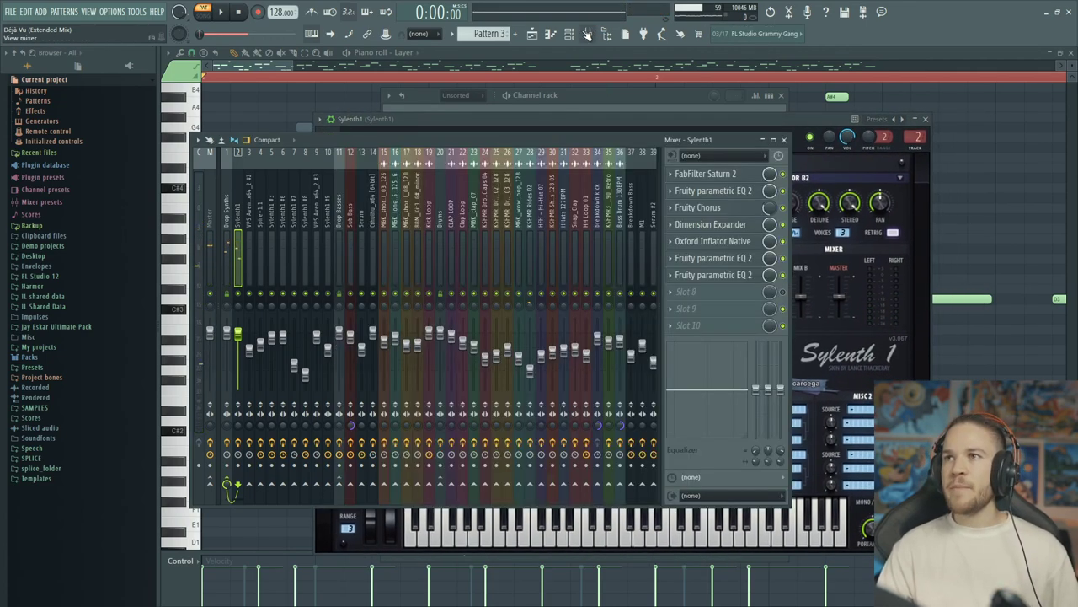
left_click(730, 175)
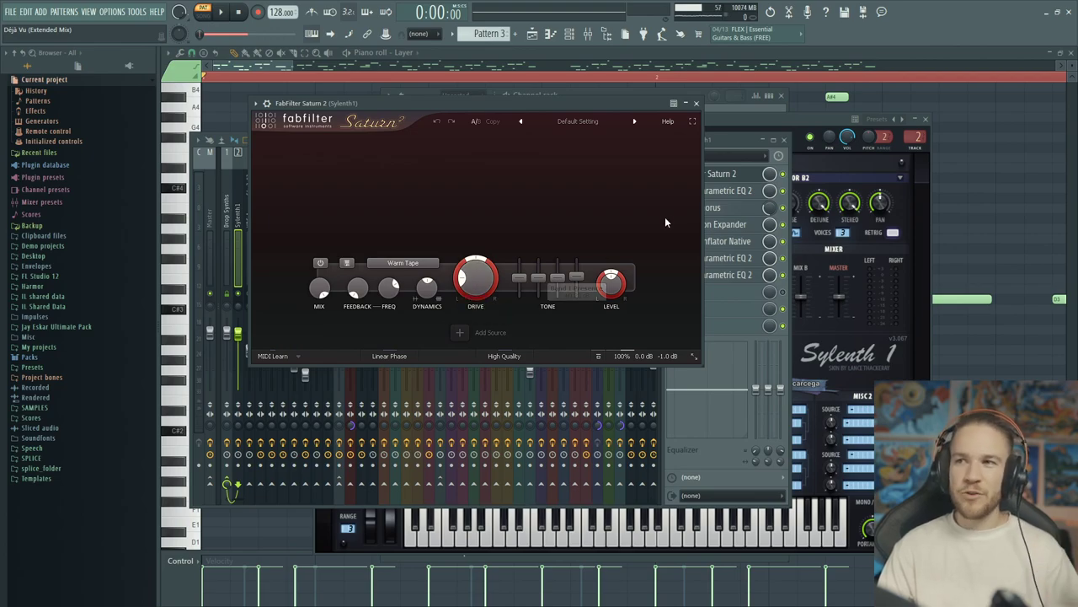
left_click(696, 103)
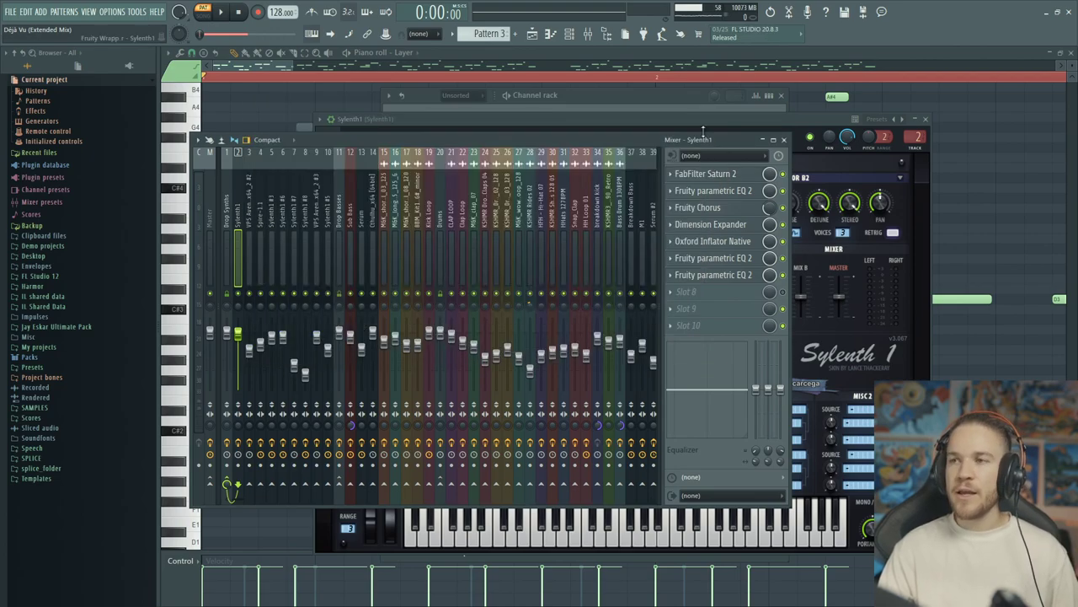
left_click(724, 212)
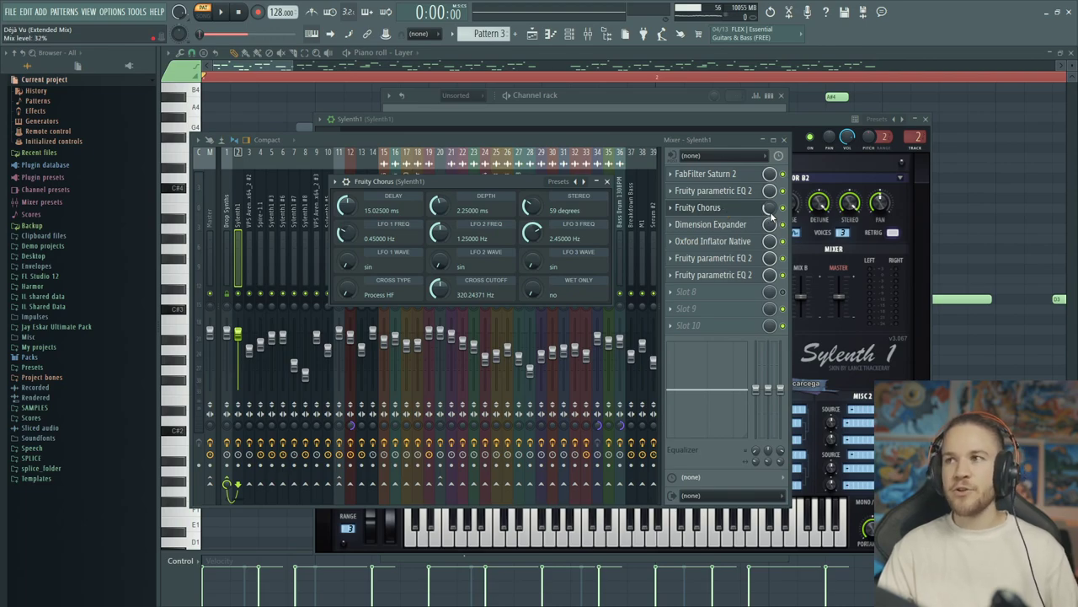
left_click(740, 226)
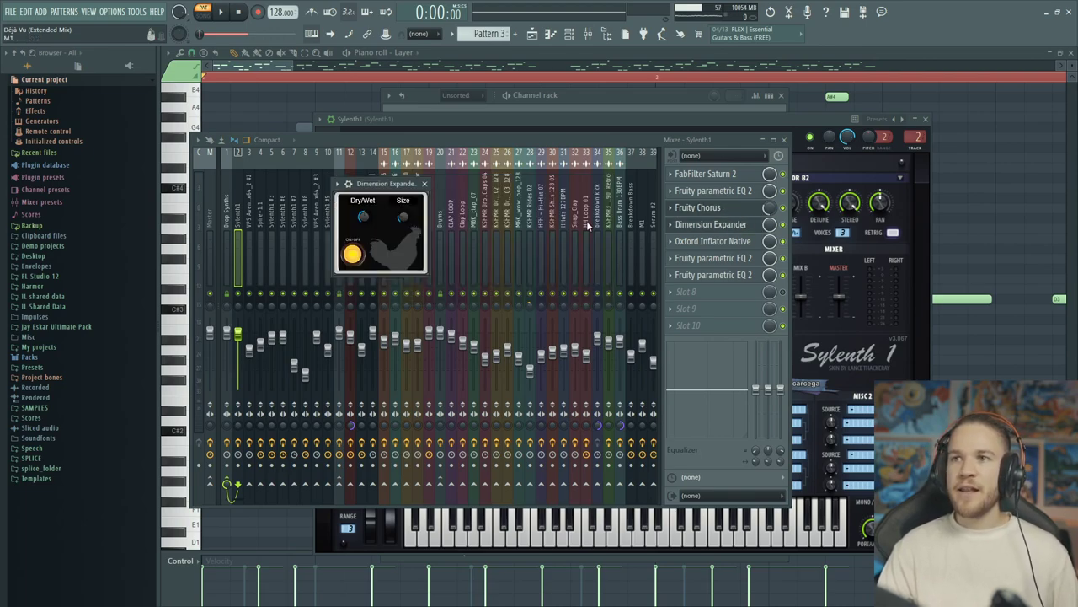
left_click_drag(384, 183, 446, 175)
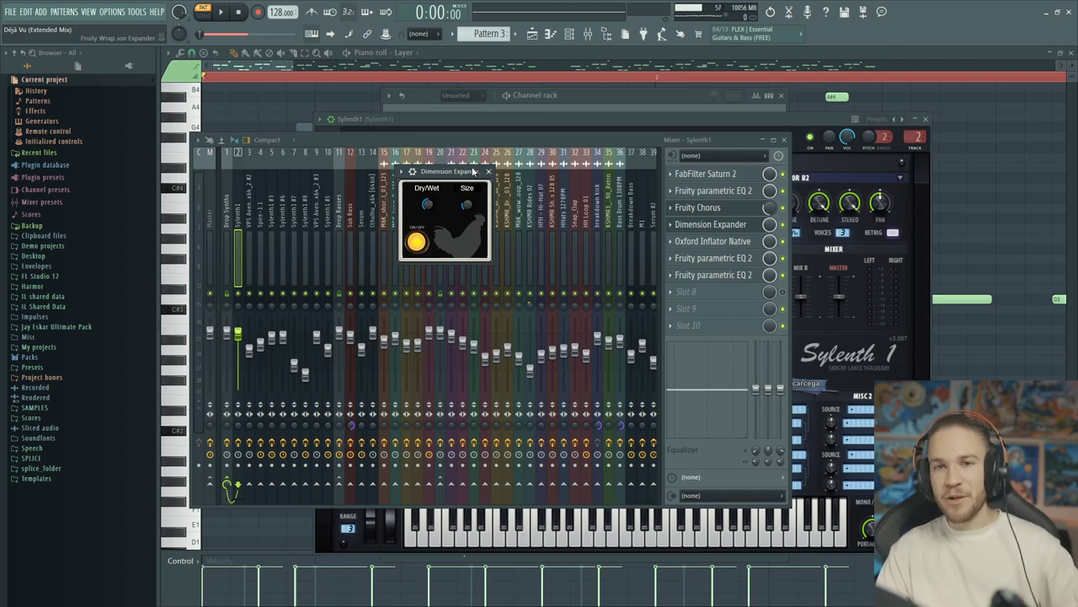
Inspect the Oxford Inflator Native and the first Fruity parametric EQ 2 after it on the Sylenth1 mixer track, closing the EQ
left_click(735, 242)
left_click_drag(354, 207, 362, 137)
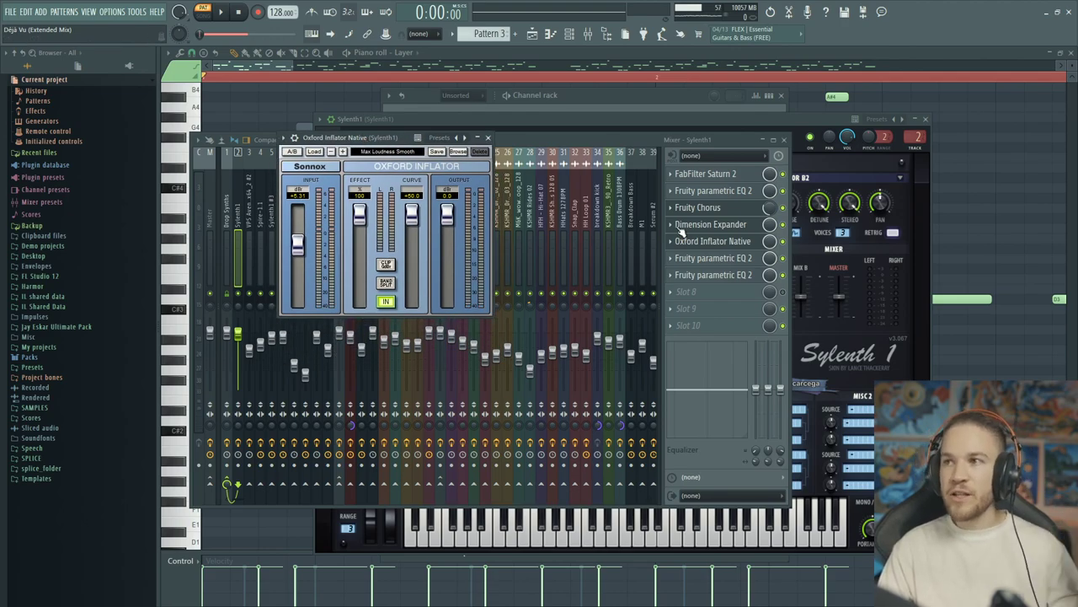
left_click(712, 259)
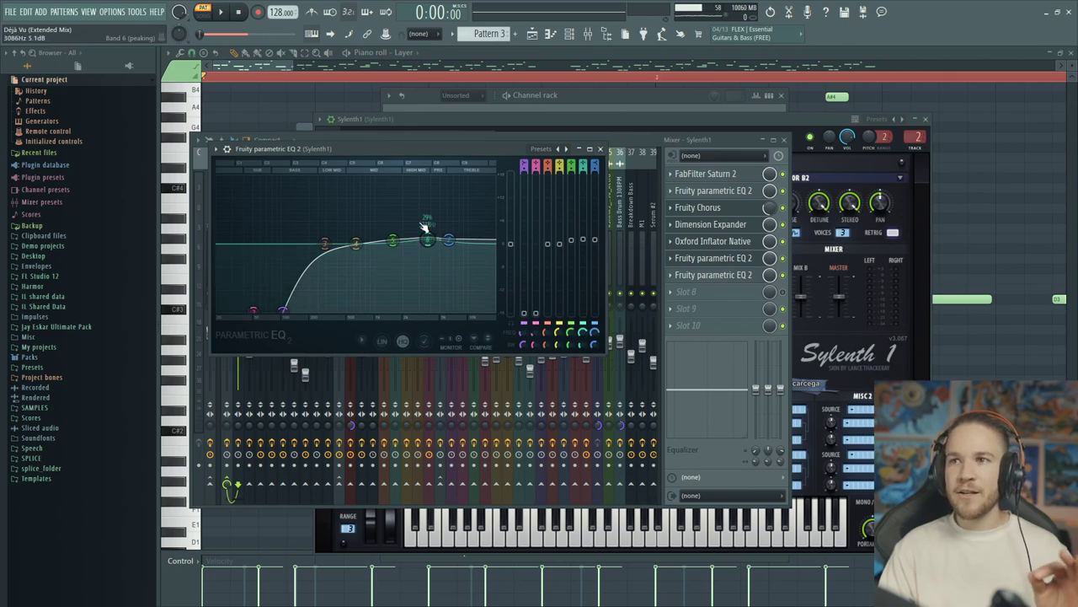
left_click(600, 148)
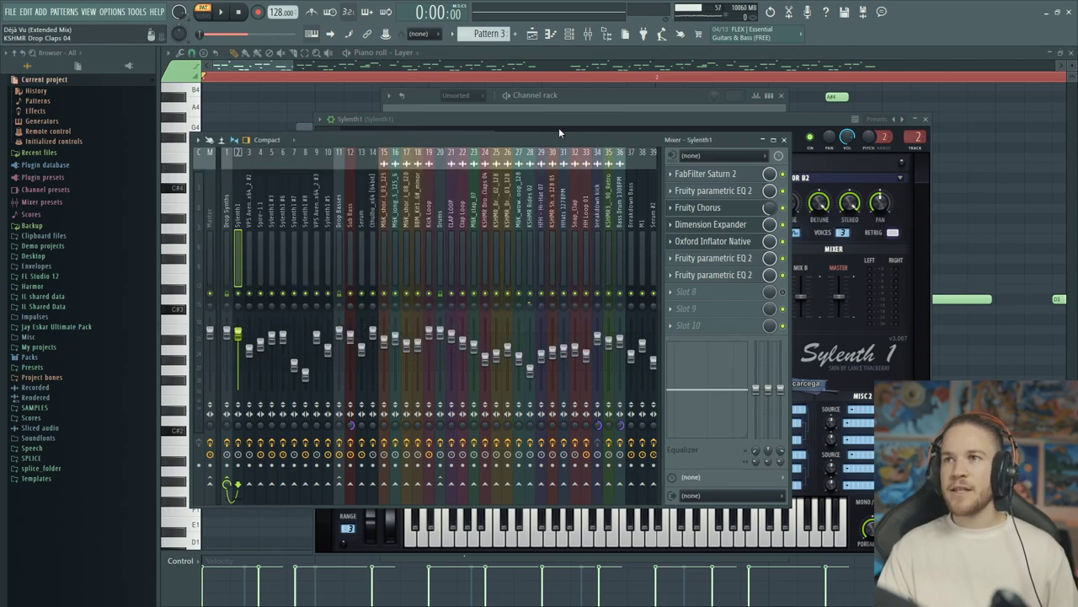
Show the channel rack, select the Sylenth1 #4 channel, and play Pattern 3 to hear the layered lead synths
key("F6")
left_click(494, 188)
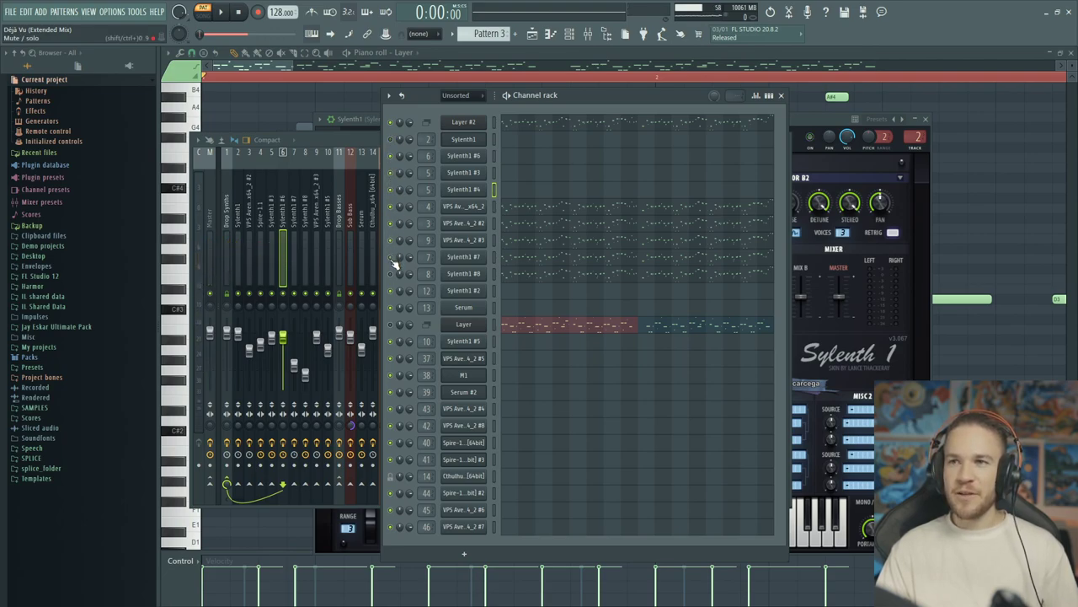
key("space")
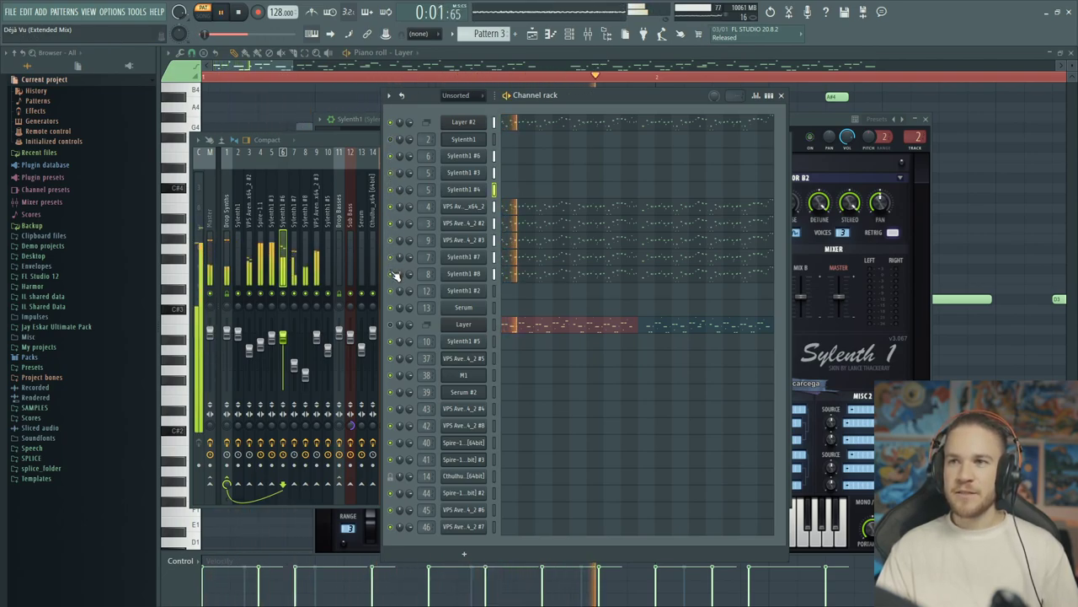
key("space")
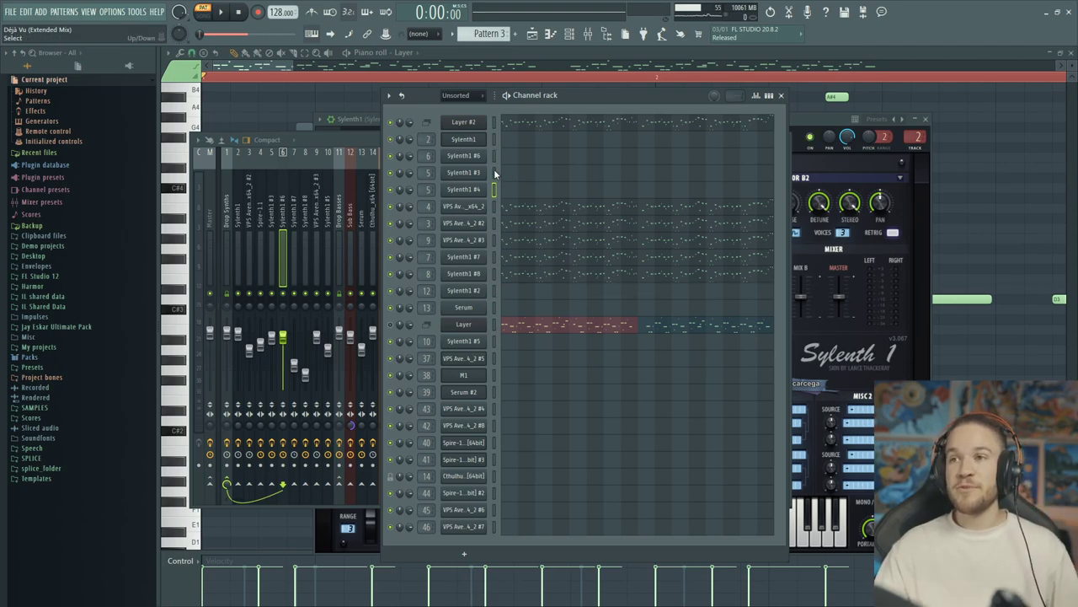
key("space")
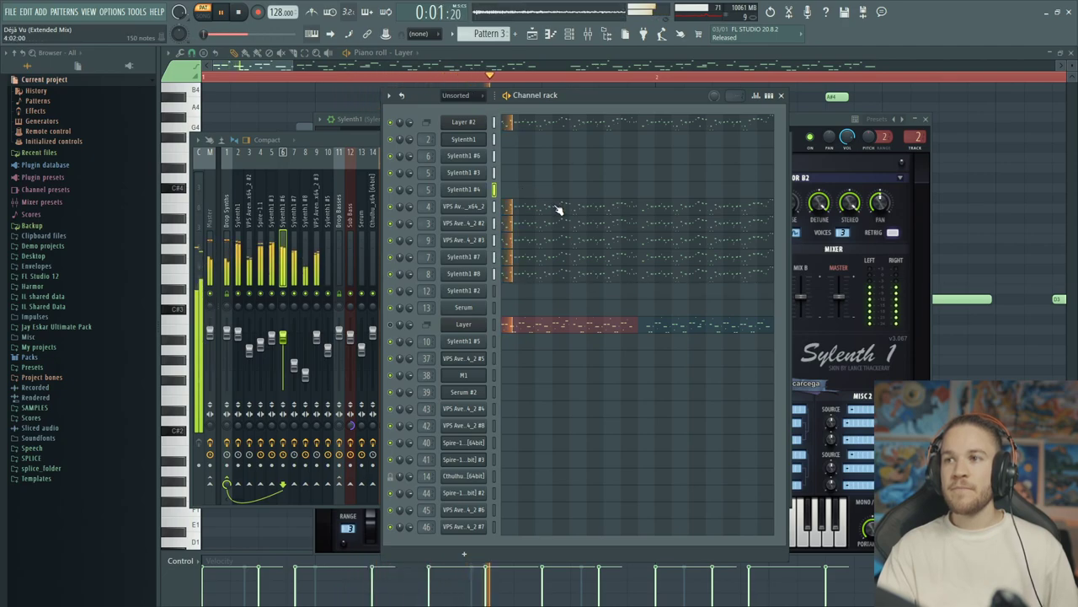
key("space")
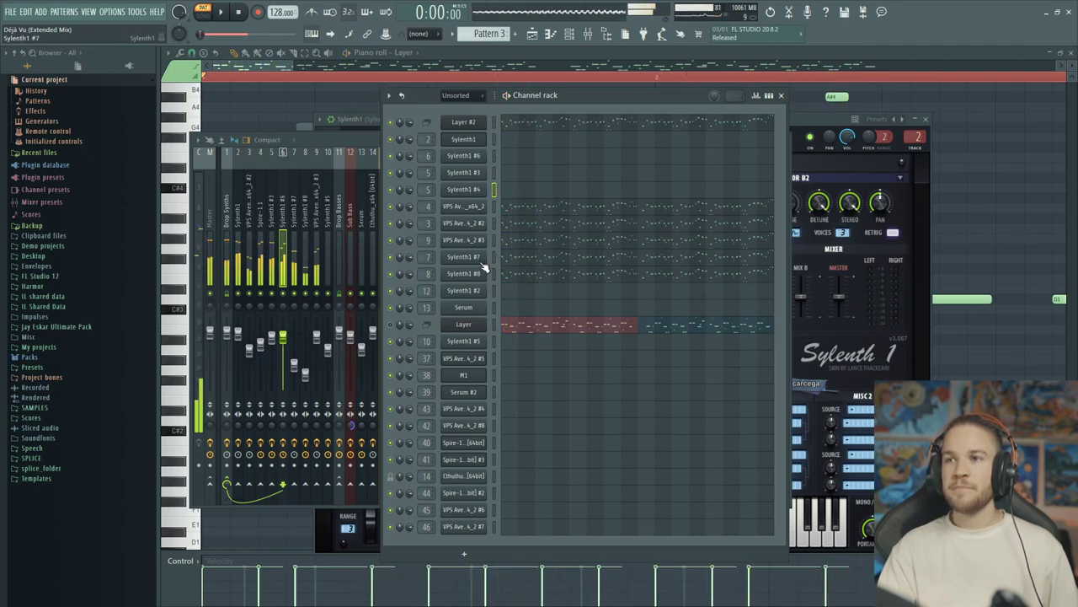
Open the Sylenth1 #7 and Sylenth1 #8 patches from the channel rack and arrange their windows side by side for comparison
left_click(472, 258)
left_click_drag(549, 161, 784, 90)
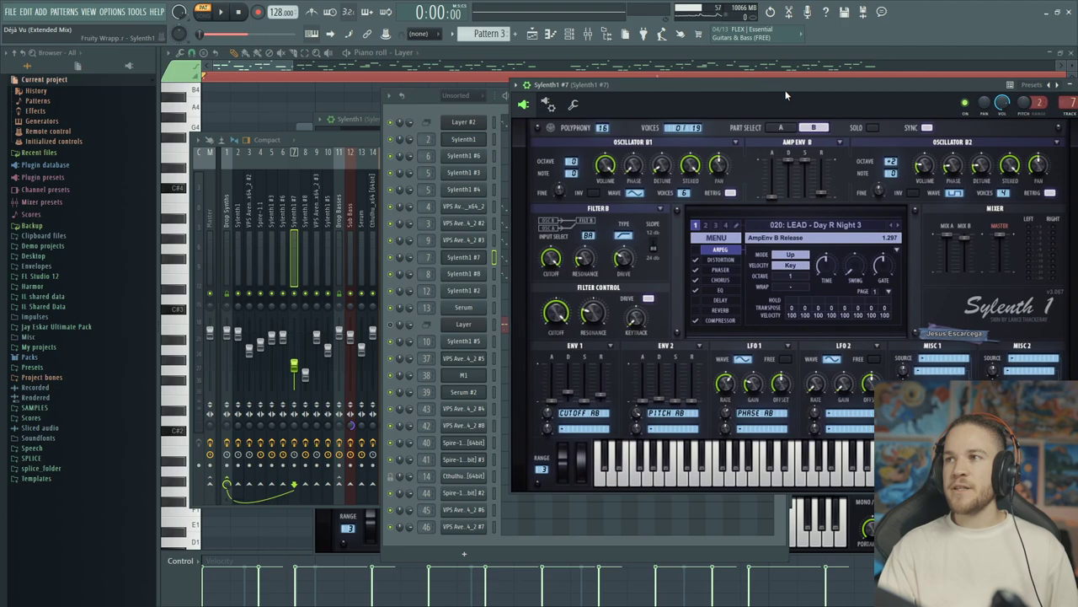
left_click(495, 275)
left_click(477, 275)
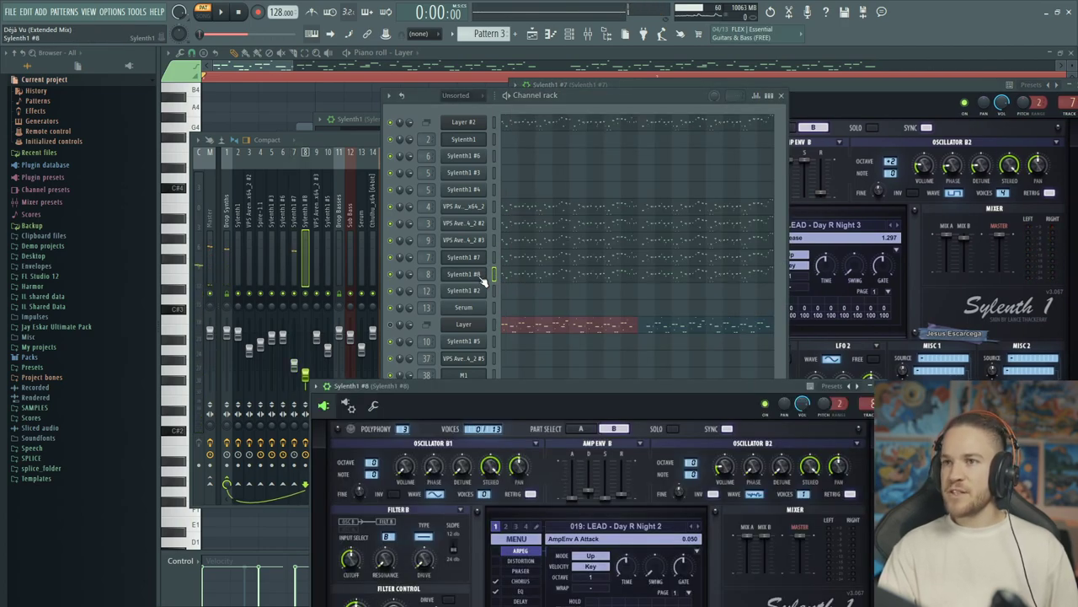
left_click_drag(580, 375, 519, 133)
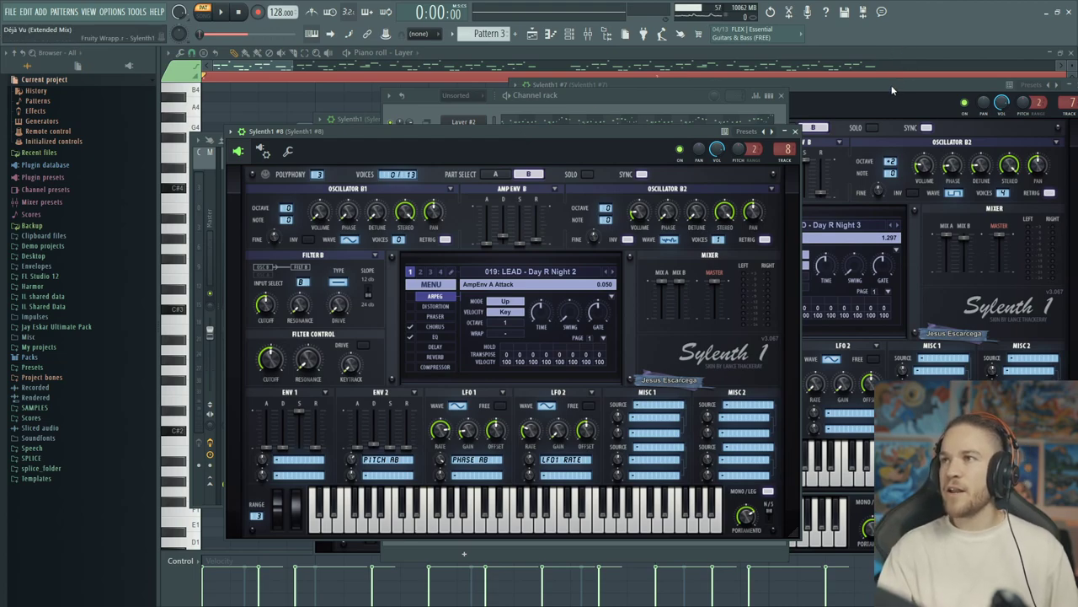
left_click_drag(897, 83, 817, 107)
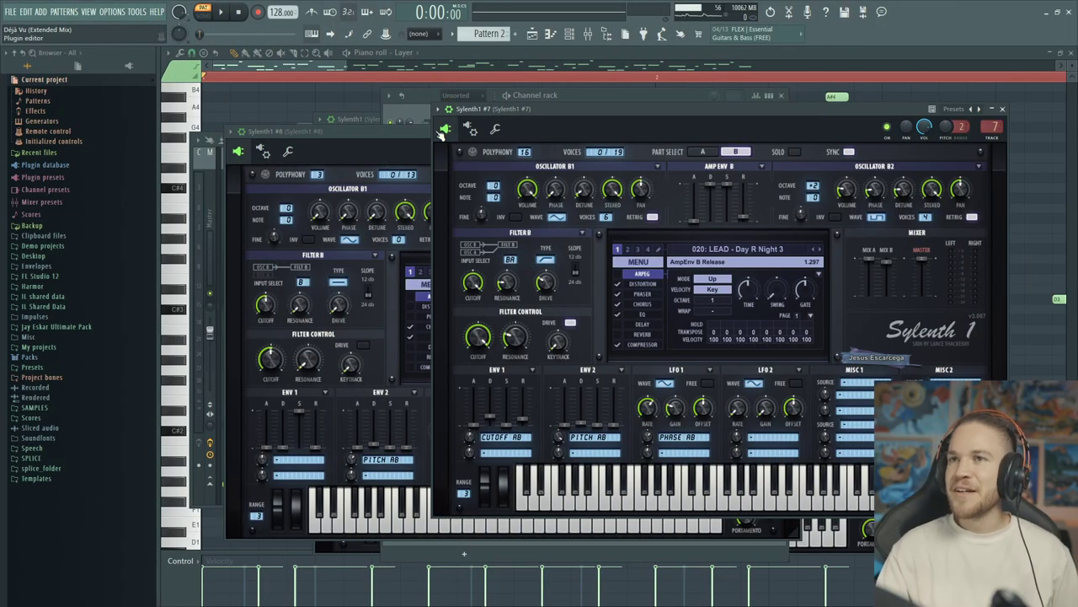
Solo the kick loop on playlist track 23, enable clap tracks 24 and 25, and place the playhead at bar 39
key("F6")
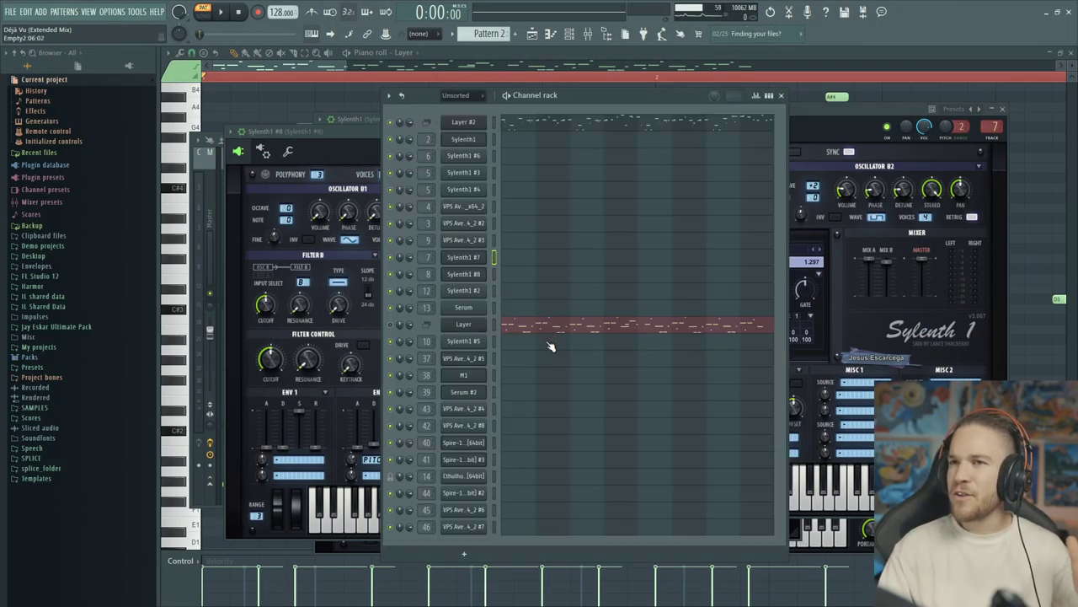
key("F5")
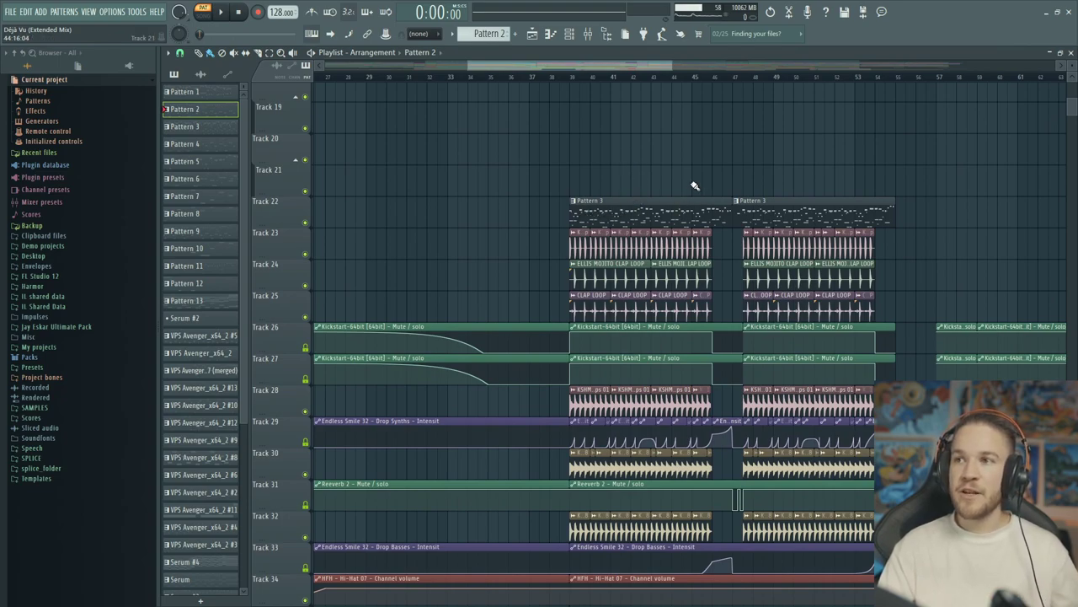
scroll(699, 185, "down", 2)
scroll(698, 186, "right", 2)
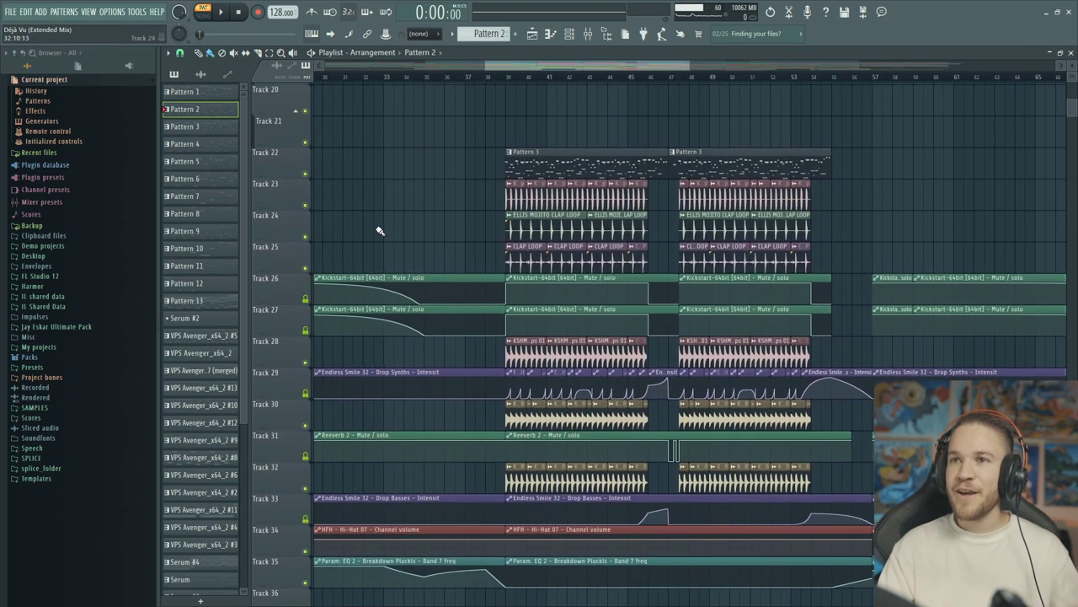
right_click(305, 203)
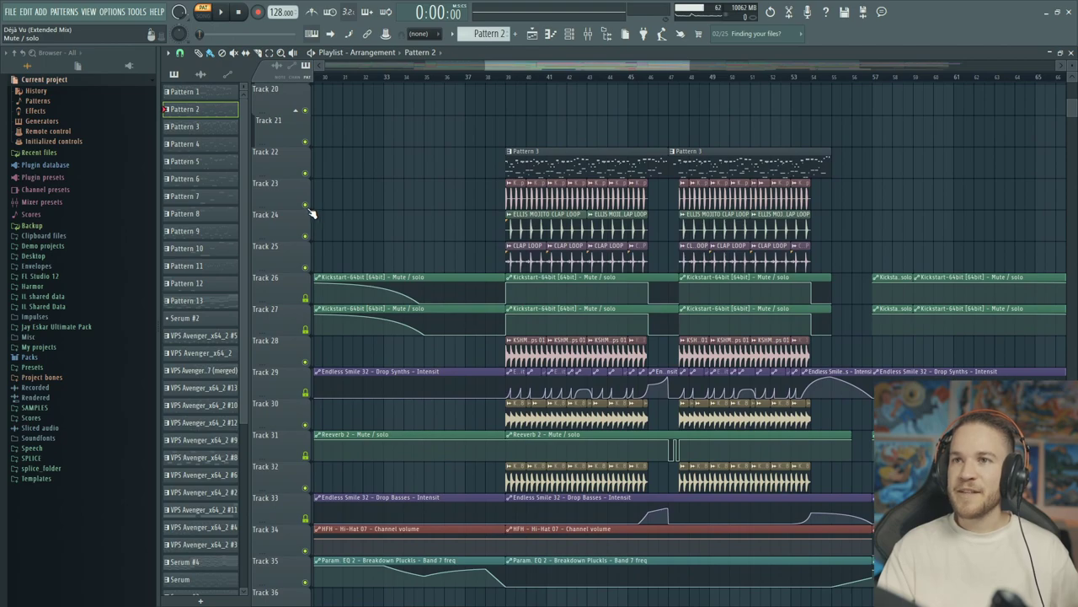
left_click(306, 235)
left_click(306, 267)
left_click(512, 76)
scroll(512, 78, "up", 3)
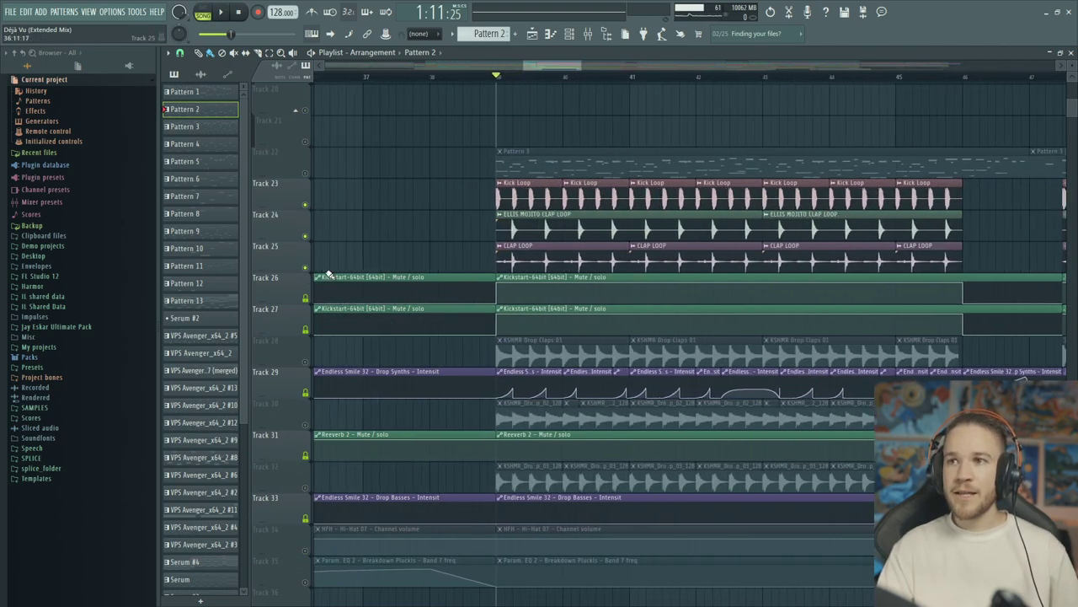
Play the kick loop without the claps, bring in the clap loops on tracks 24 and 25 one by one, and stop playback
left_click(306, 267)
left_click(305, 235)
key("space")
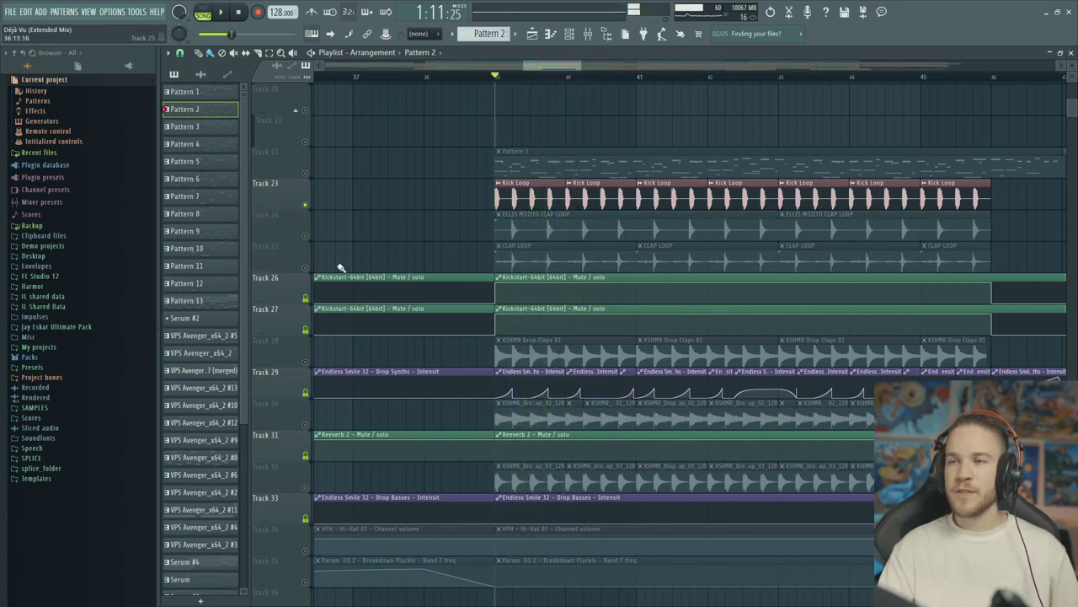
left_click(306, 236)
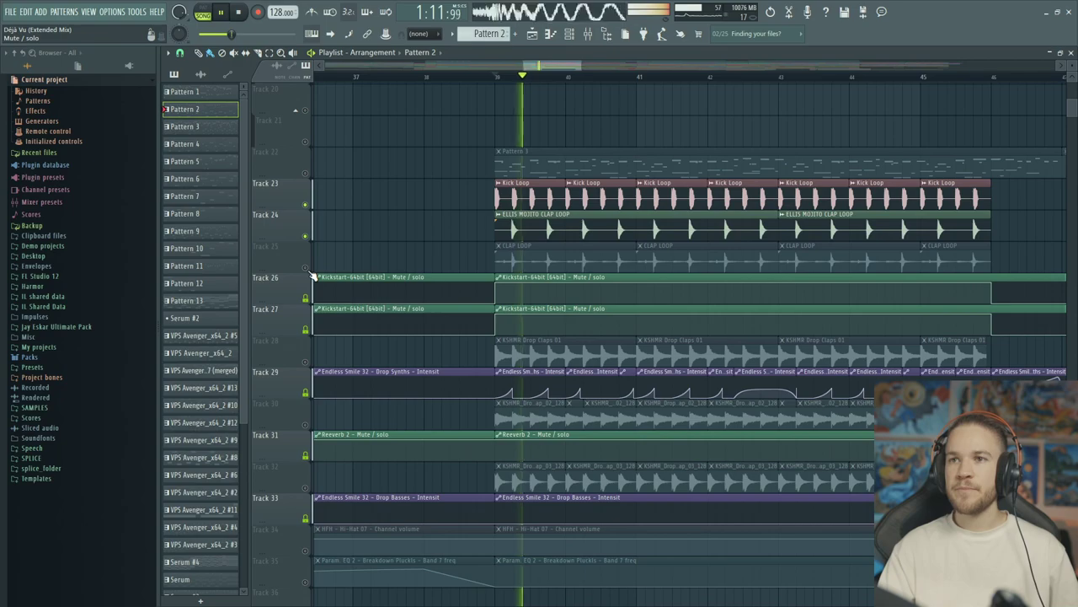
key("space")
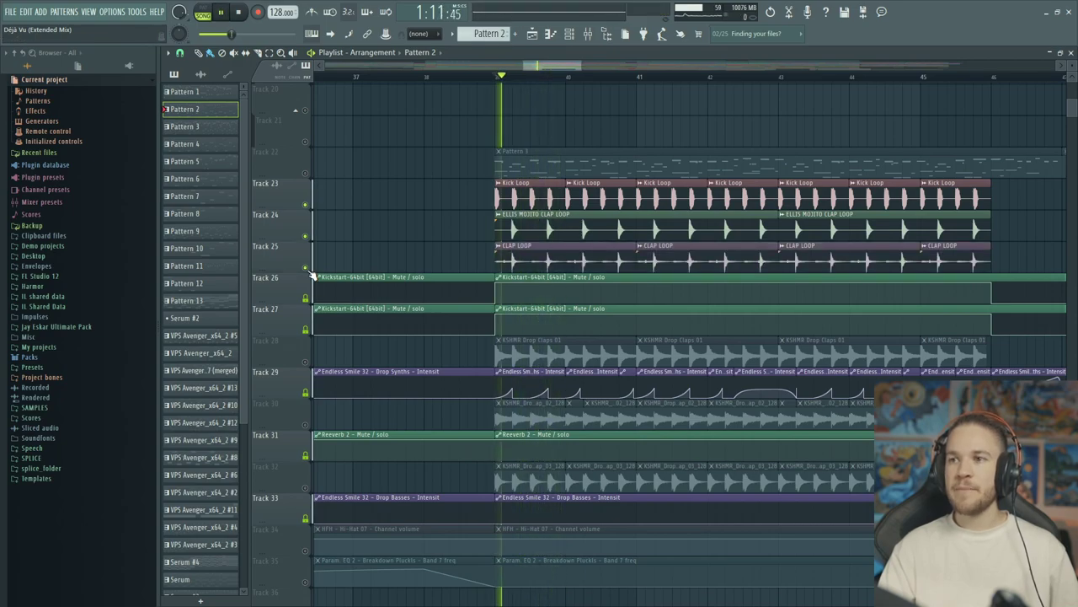
scroll(360, 255, "down", 2)
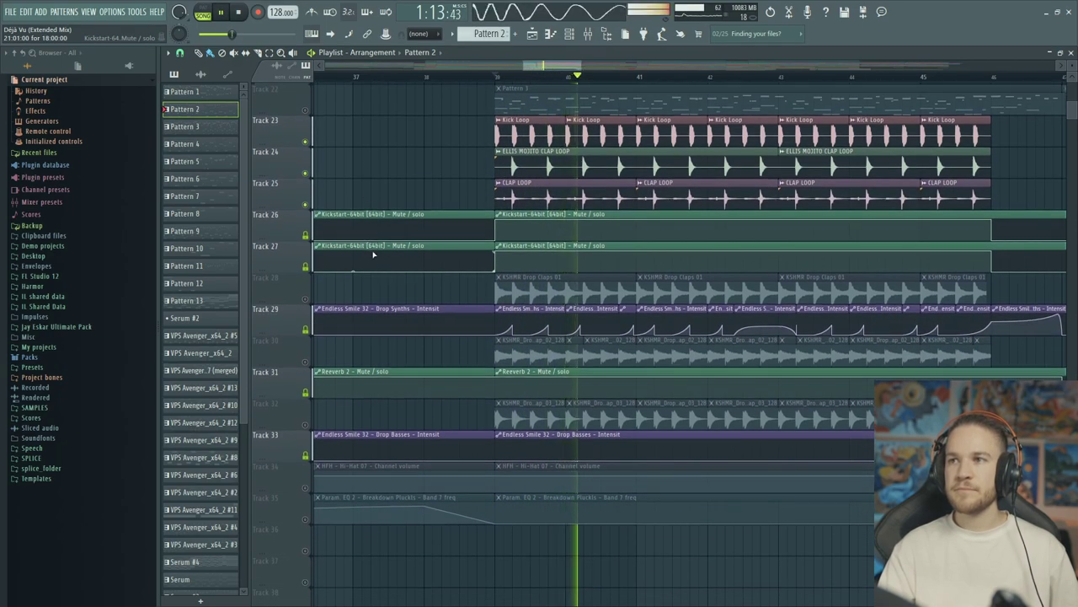
scroll(371, 248, "down", 2)
key("space")
Unmute the KSHMR drop clap layers on tracks 28, 30 and 32 and play them with the kick and clap loops
left_click(305, 236)
left_click(305, 299)
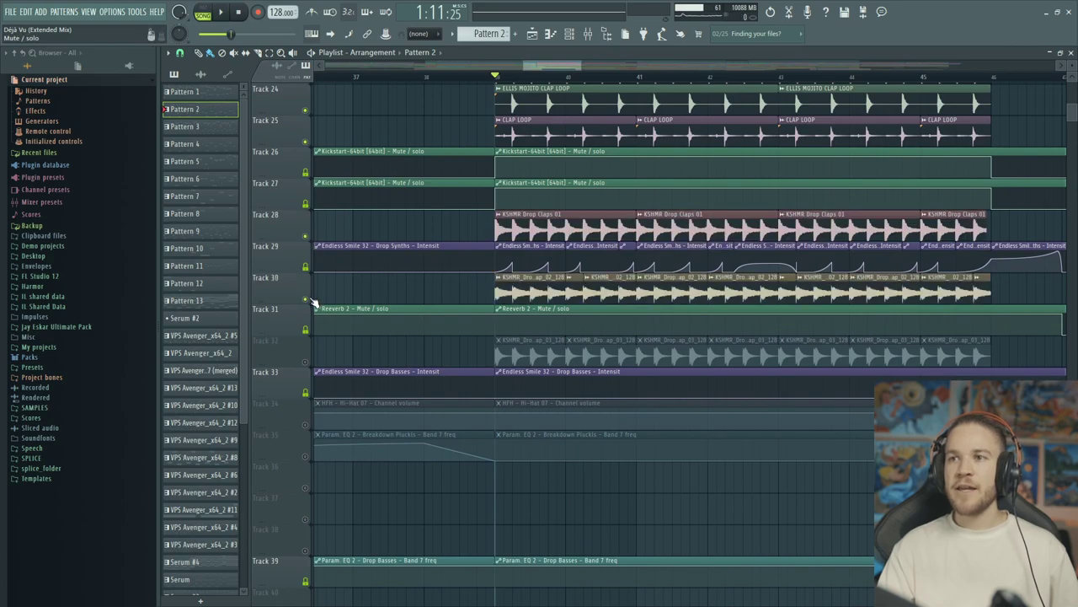
left_click(306, 362)
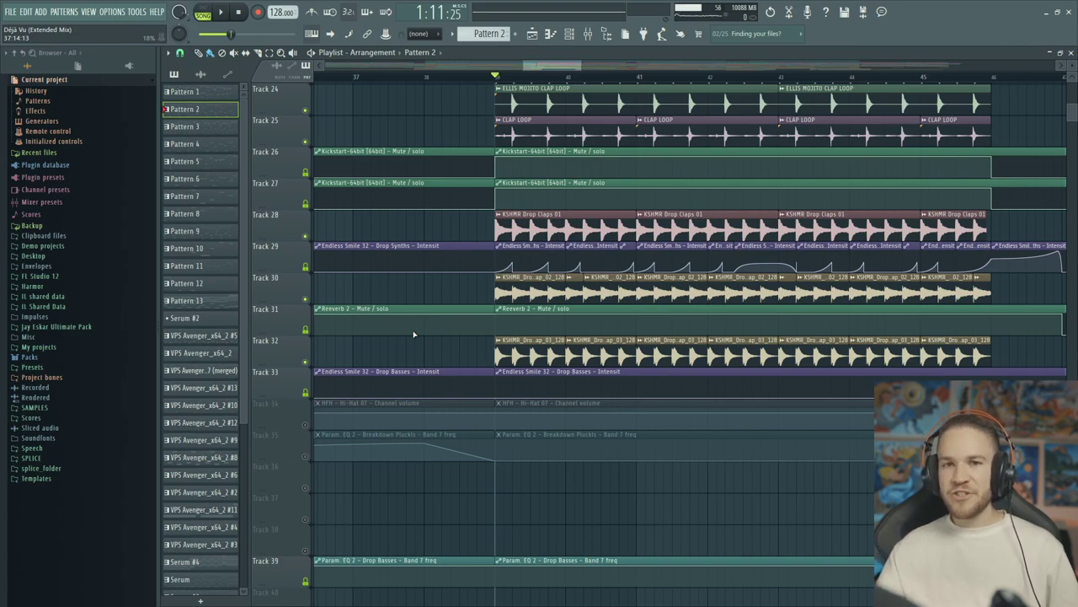
key("space")
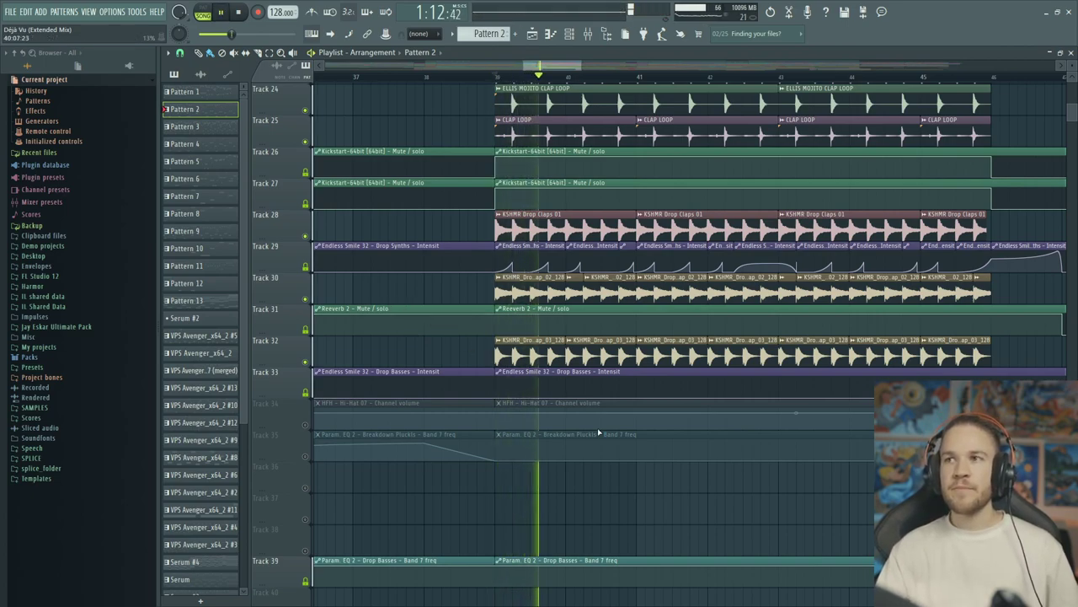
Enable the ED_Clap_01 clips on track 54 and the wow clap loop on track 56, playing the drop from bar 39 after each addition
scroll(600, 438, "up", 5)
scroll(603, 434, "down", 7)
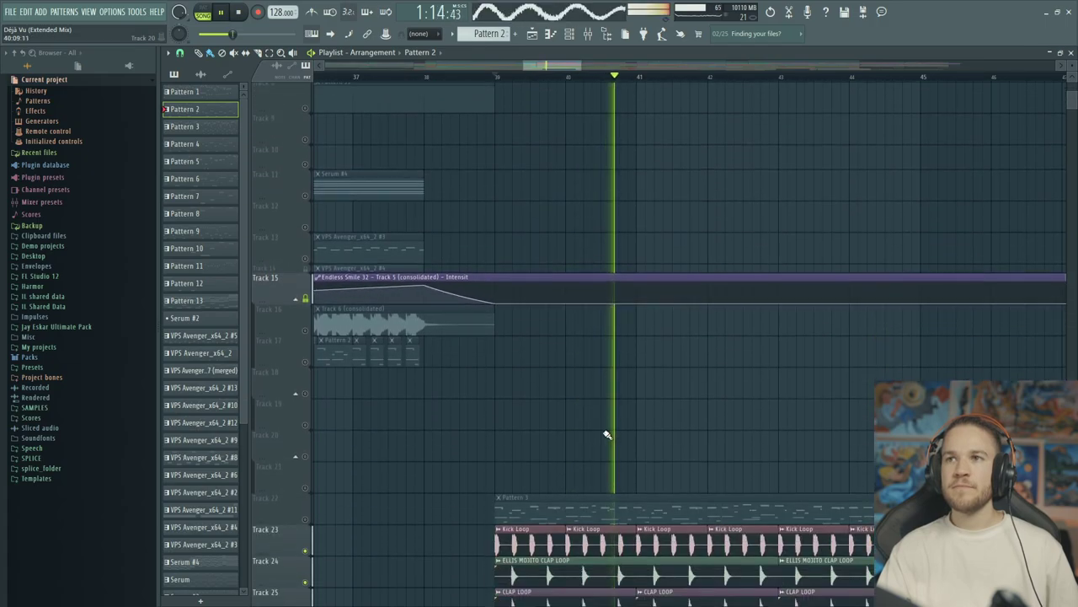
key("space")
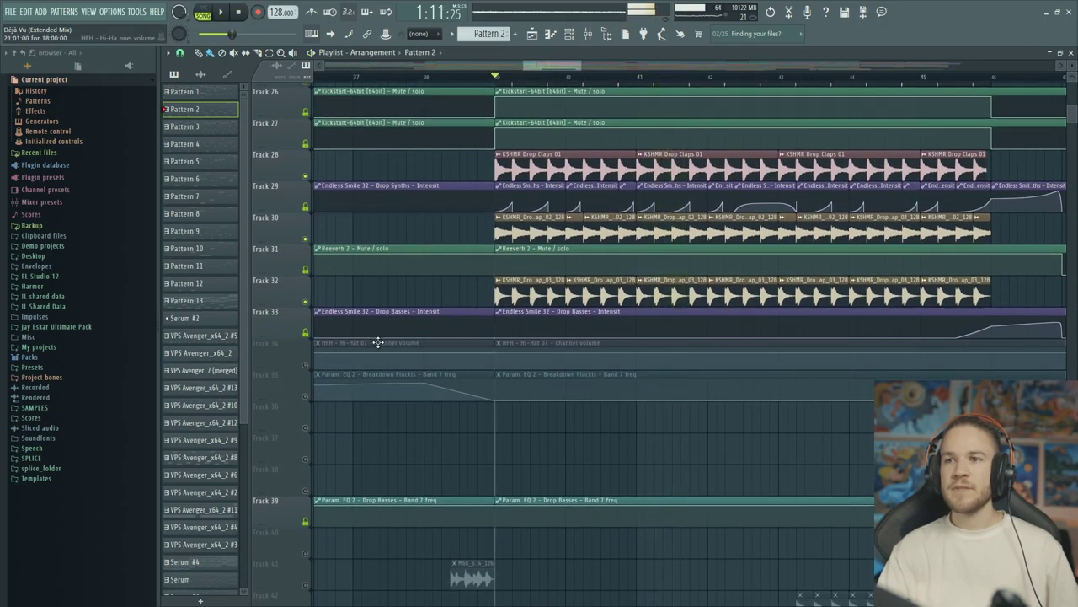
scroll(502, 424, "down", 4)
scroll(502, 425, "down", 5)
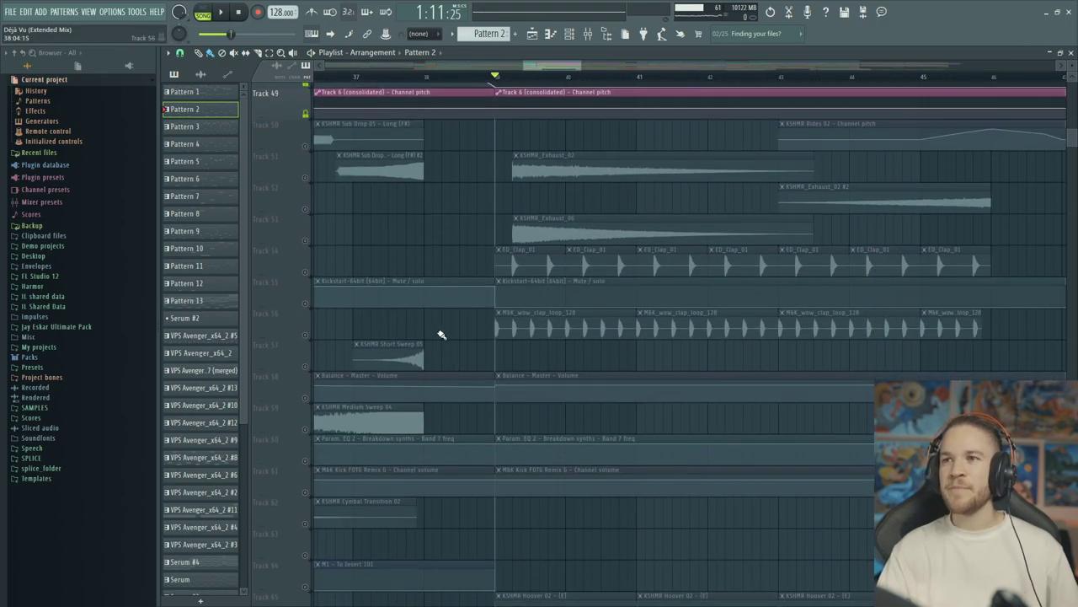
key("space")
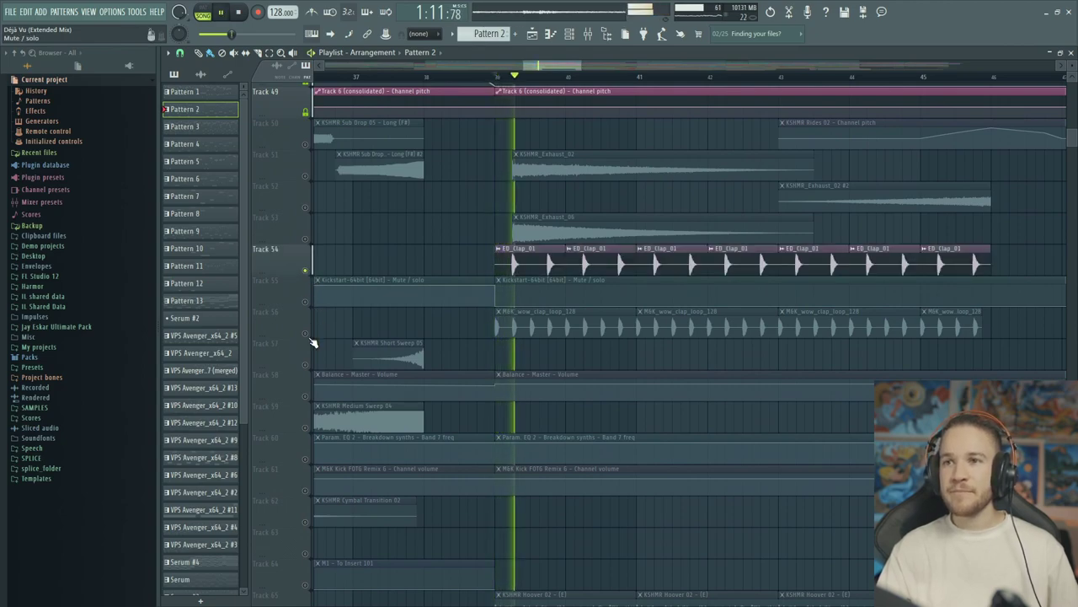
key("space")
left_click(305, 334)
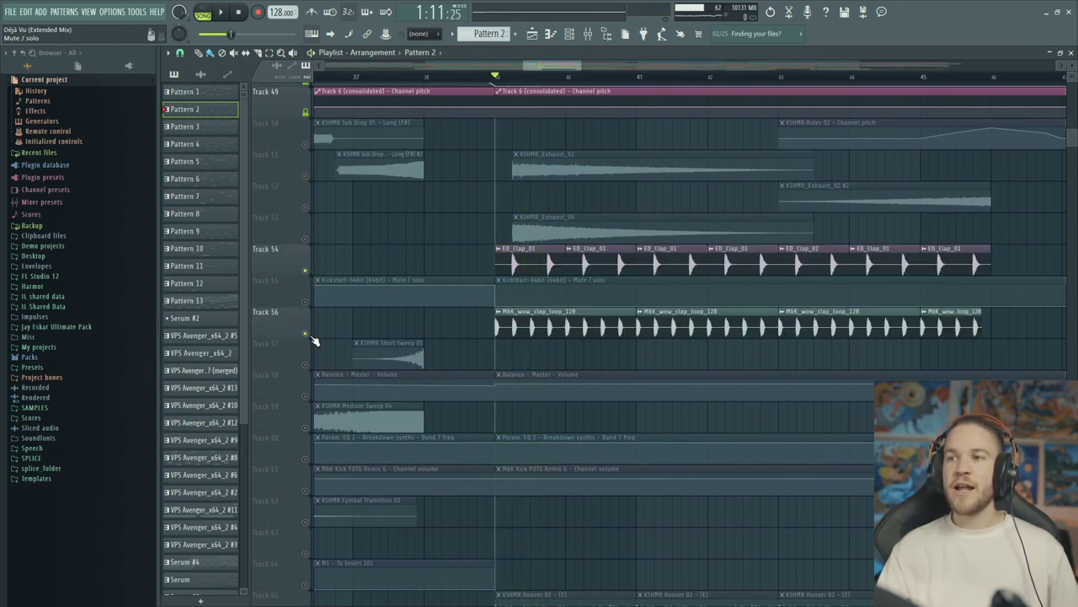
key("space")
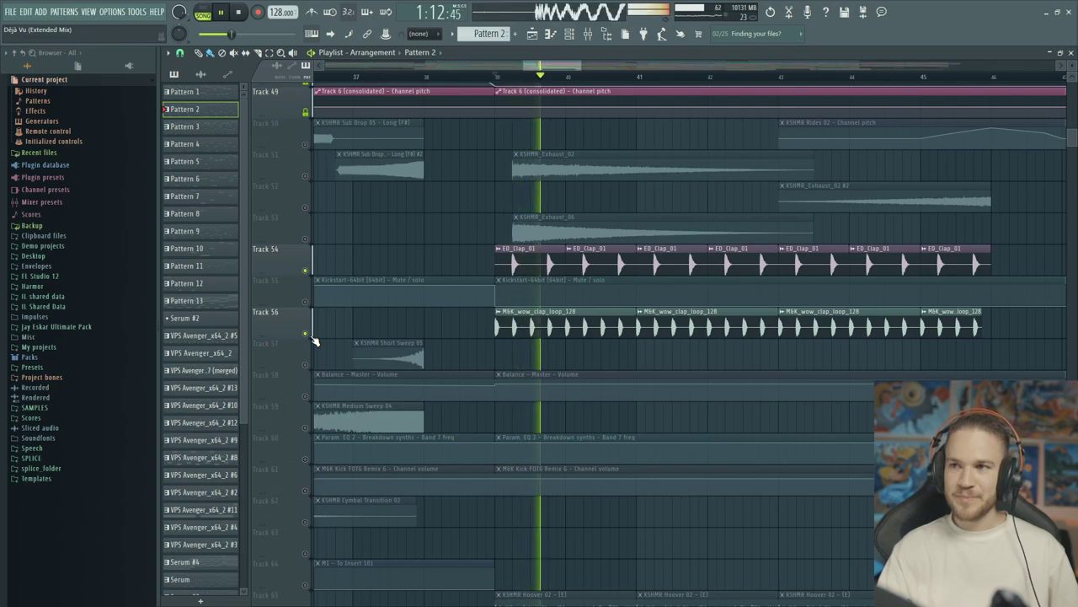
key("space")
Unmute the KSHMR Exhaust effects on tracks 53 and 51 and play them with the drop claps
left_click(306, 239)
left_click(305, 176)
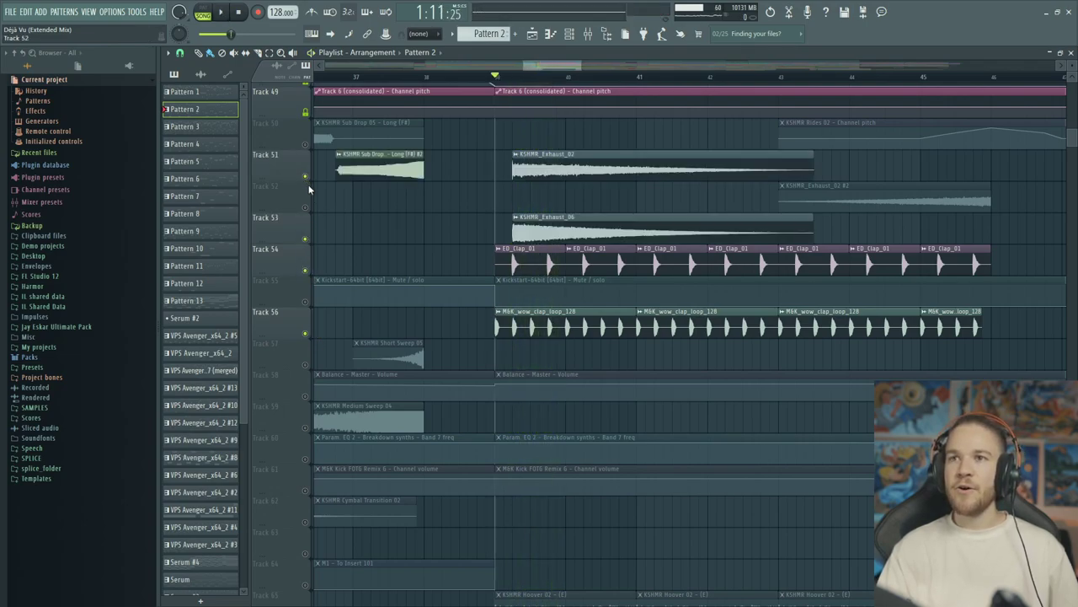
key("space")
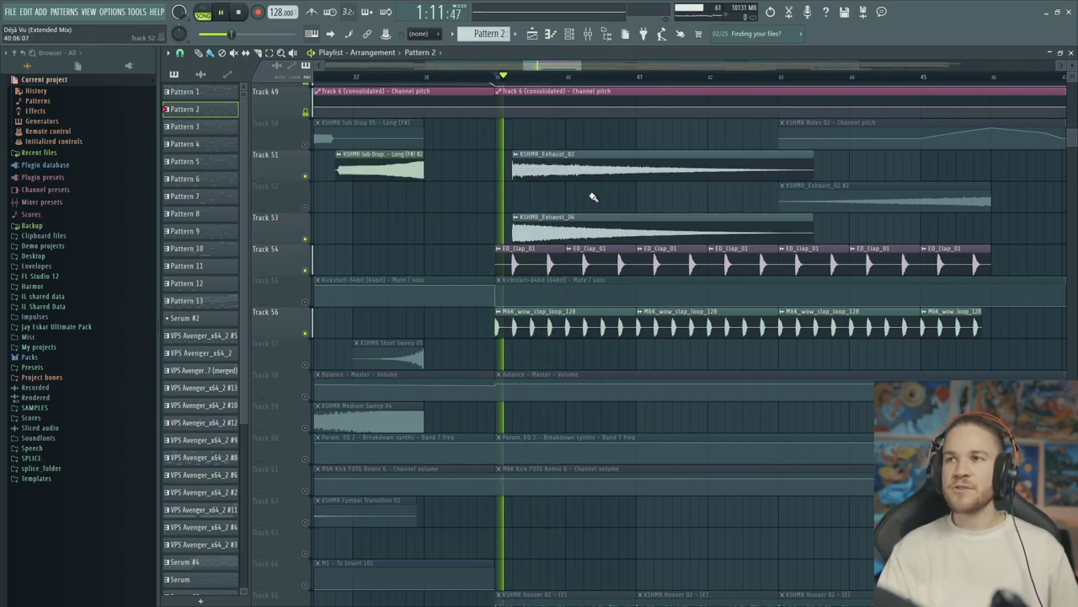
scroll(741, 248, "down", 5)
key("space")
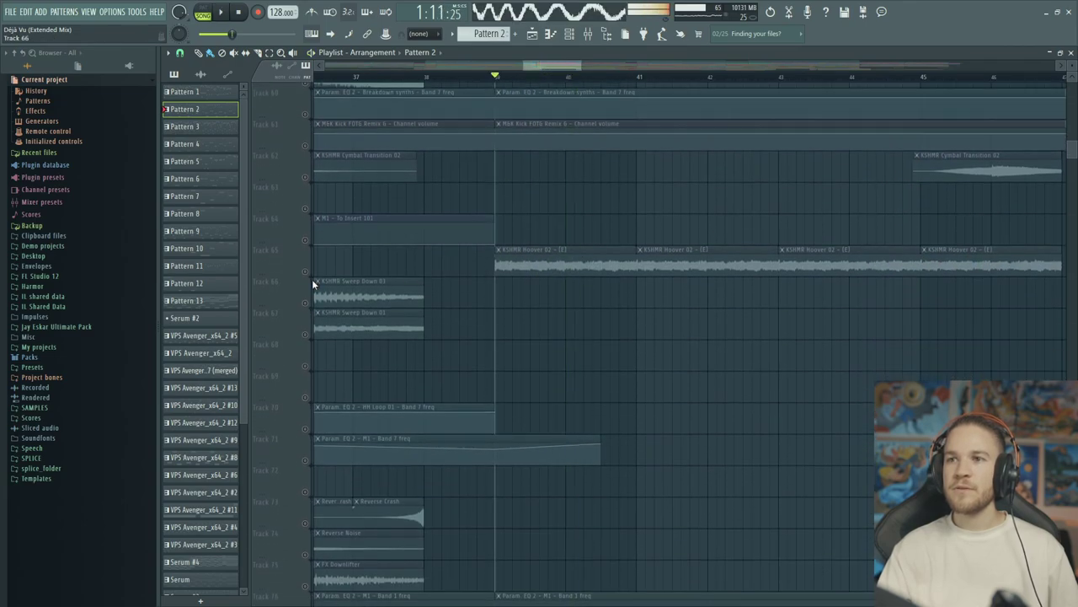
Unmute the KSHMR Hoover 02 layer on track 65, play it from bar 39 and stop playback
left_click(305, 270)
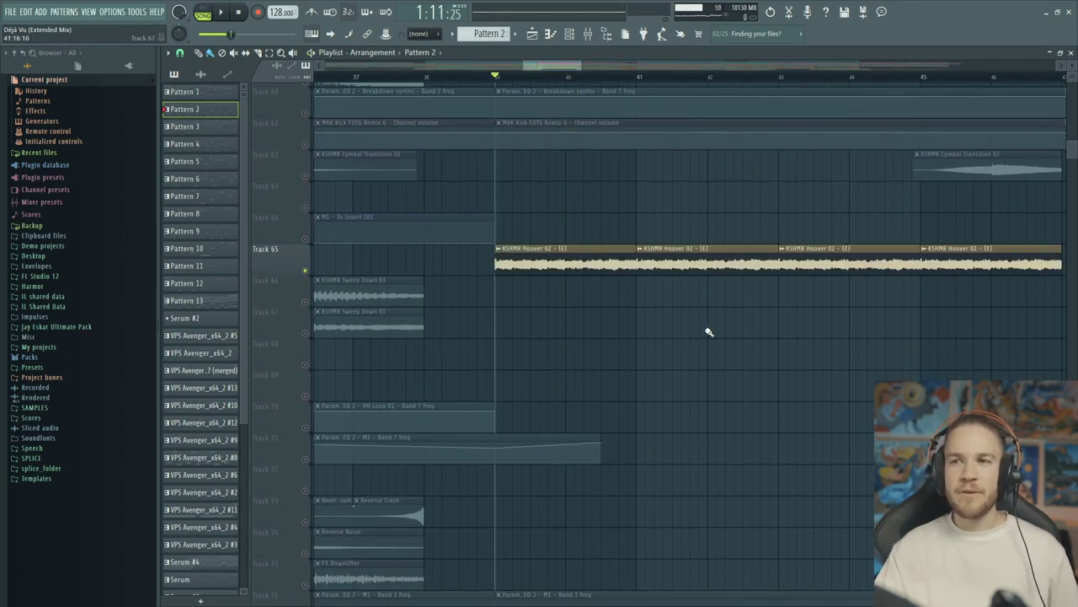
key("space")
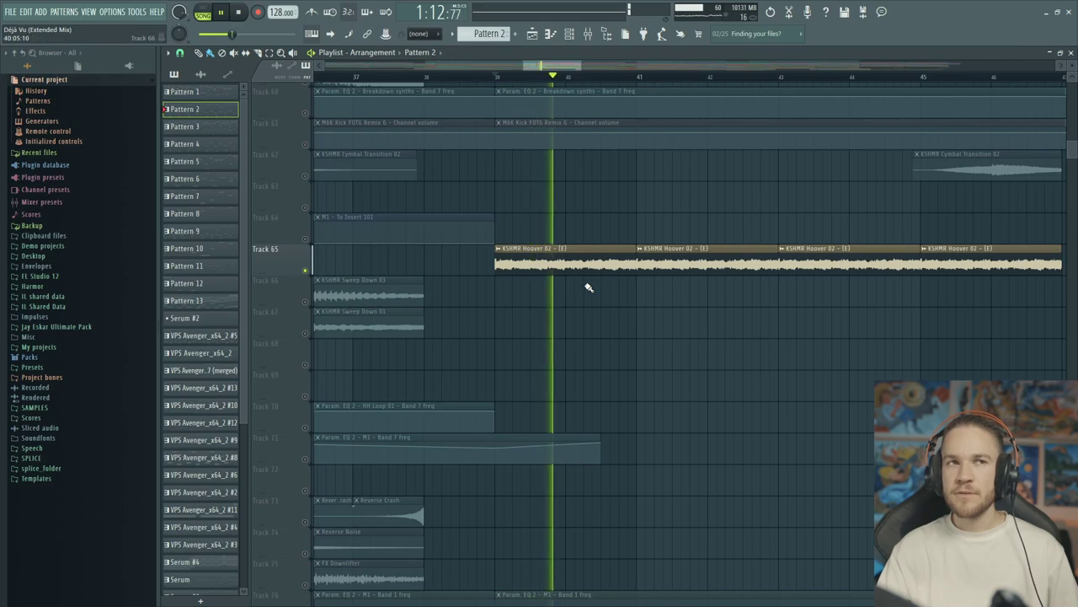
key("space")
Turn all playlist tracks back on and place the playhead at bar 35, where the build-up begins
scroll(623, 342, "down", 6)
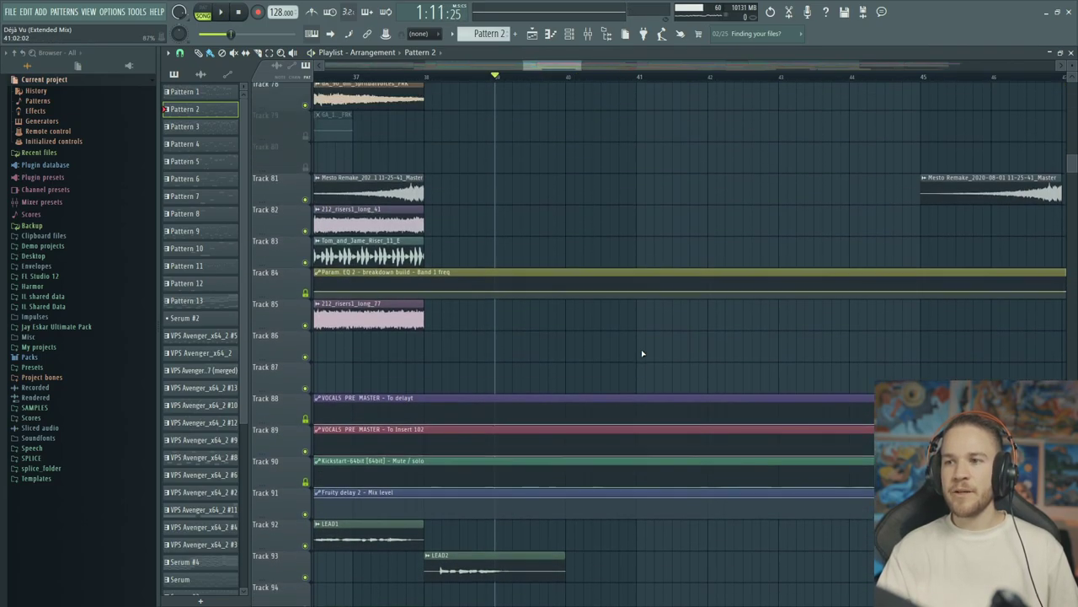
scroll(640, 352, "up", 12)
scroll(649, 354, "down", 5, "ctrl")
left_click(474, 77)
scroll(506, 269, "up", 6)
scroll(520, 282, "up", 3, "ctrl")
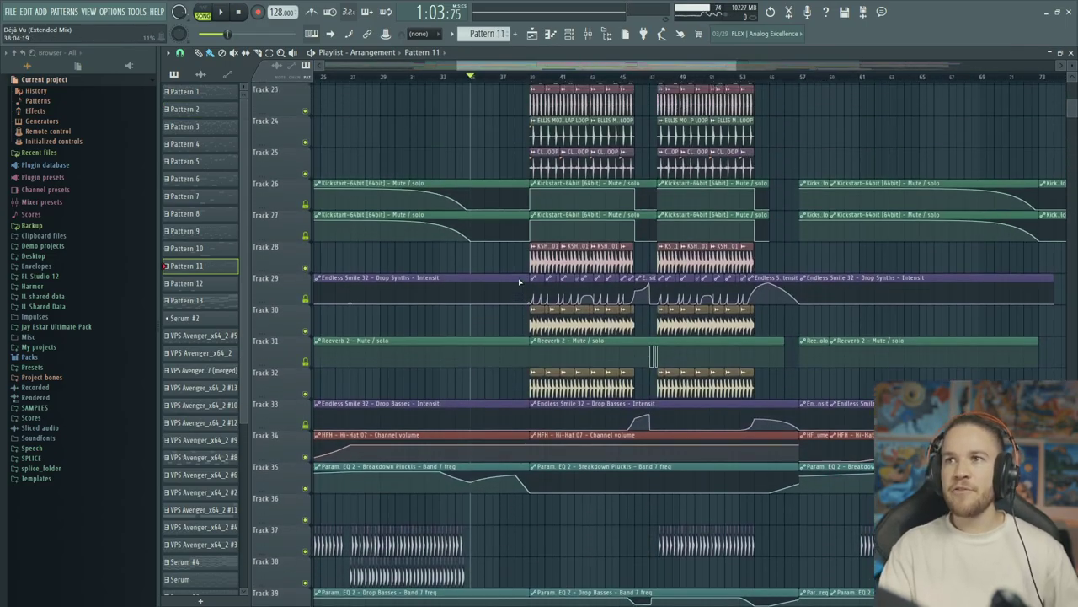
Solo the Track 6 (consolidated) clip on track 16 and play the build-up from bar 35
scroll(520, 283, "up", 5)
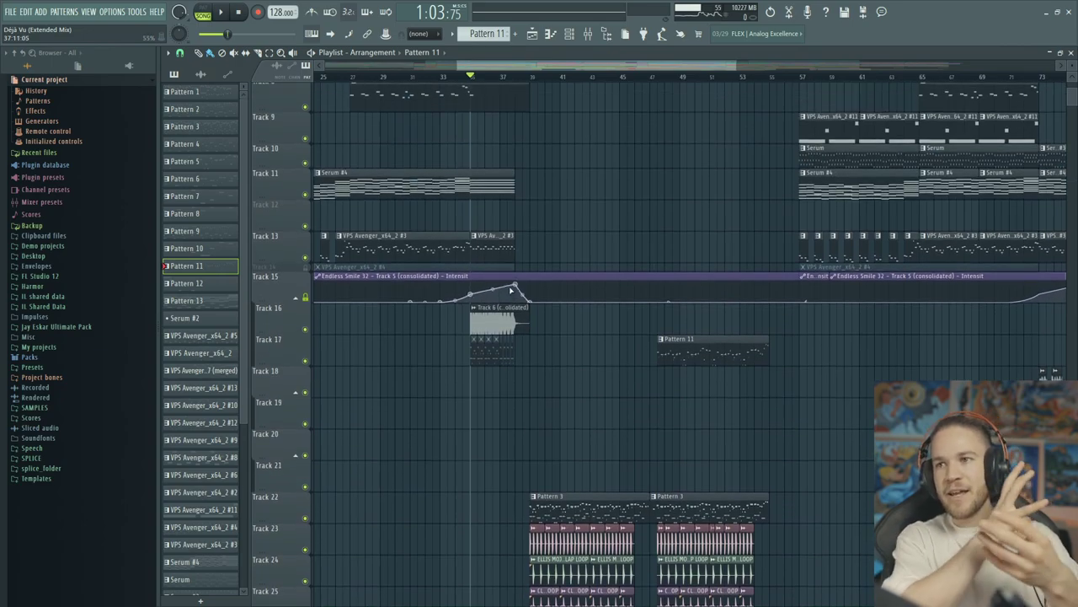
left_click_drag(486, 76, 800, 225)
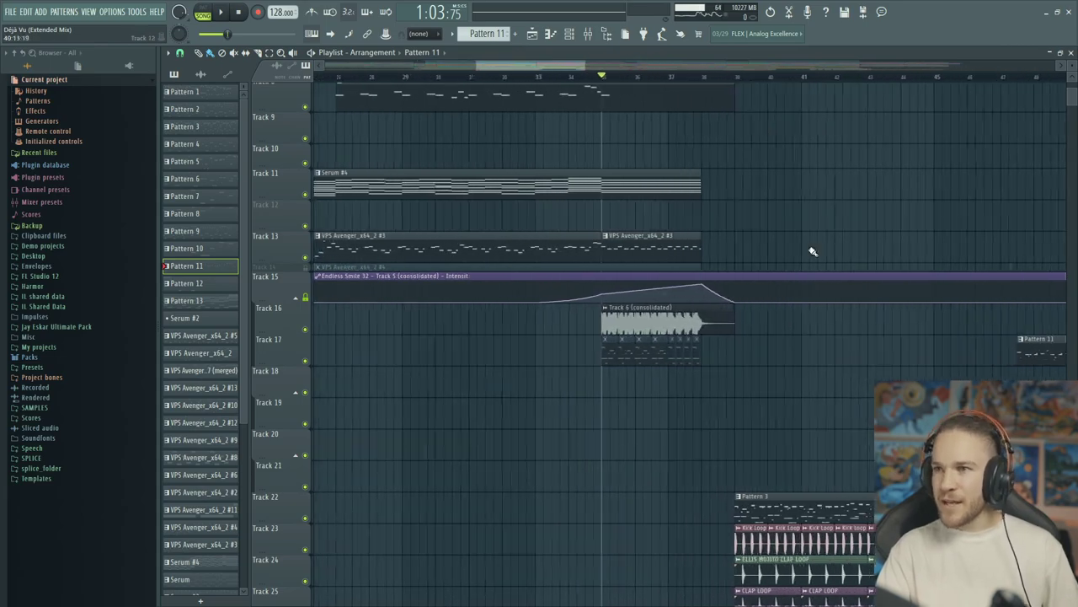
scroll(711, 101, "down", 5)
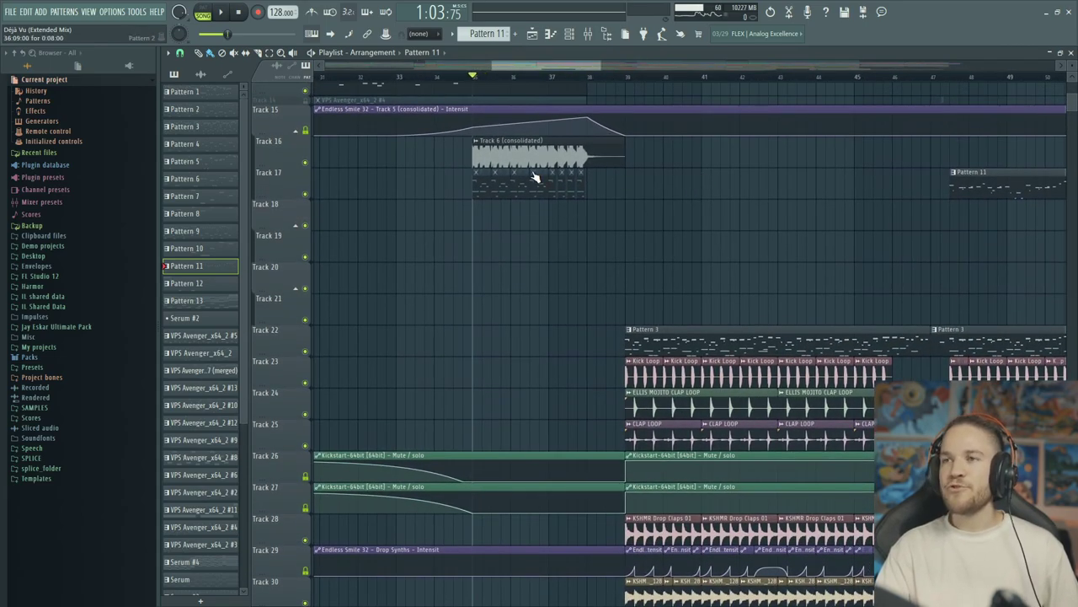
right_click(305, 161)
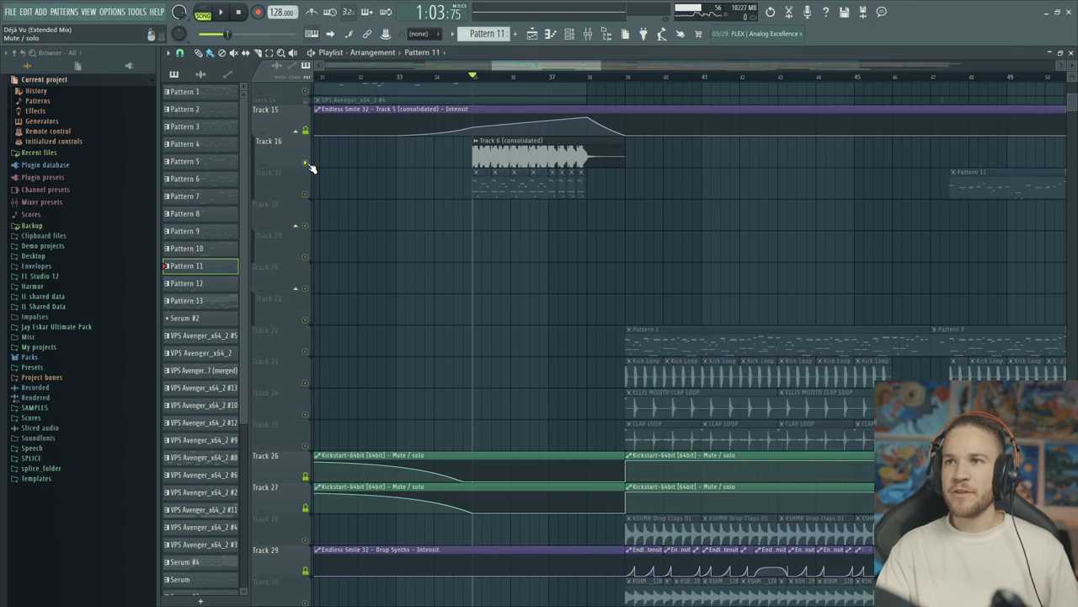
key("space")
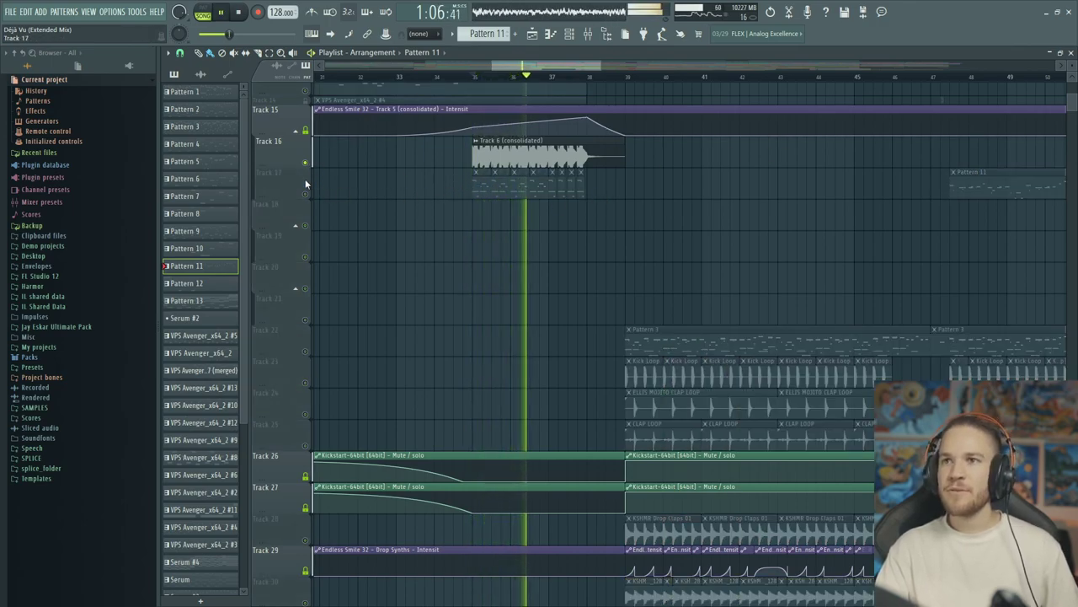
Play the build-up snare fill on track 44, then with the long fill on track 45 unmuted
scroll(439, 284, "down", 2)
scroll(457, 385, "down", 10)
key("space")
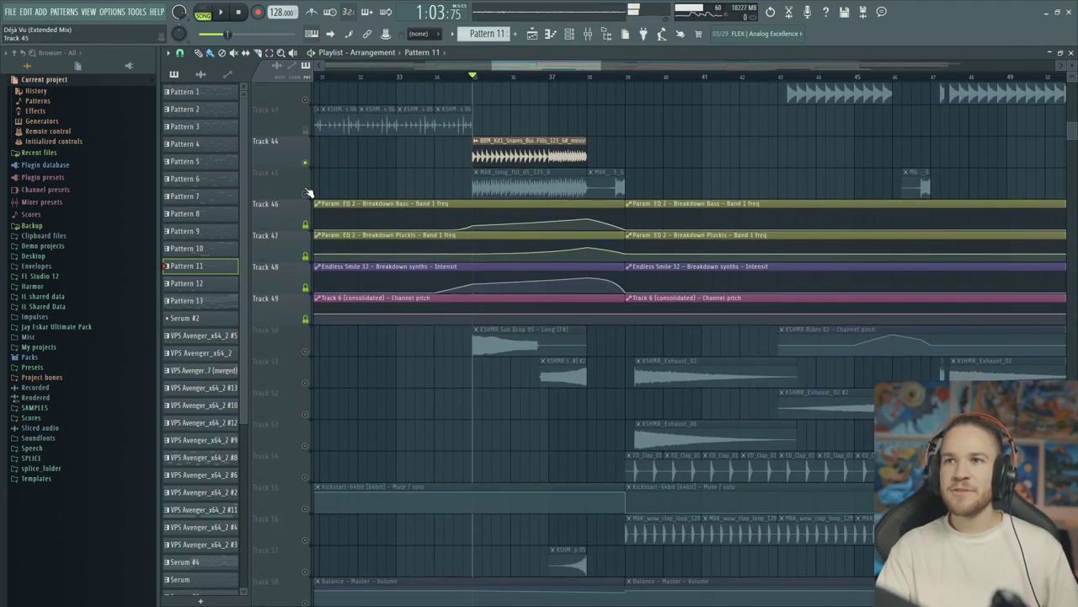
left_click(306, 193)
key("space")
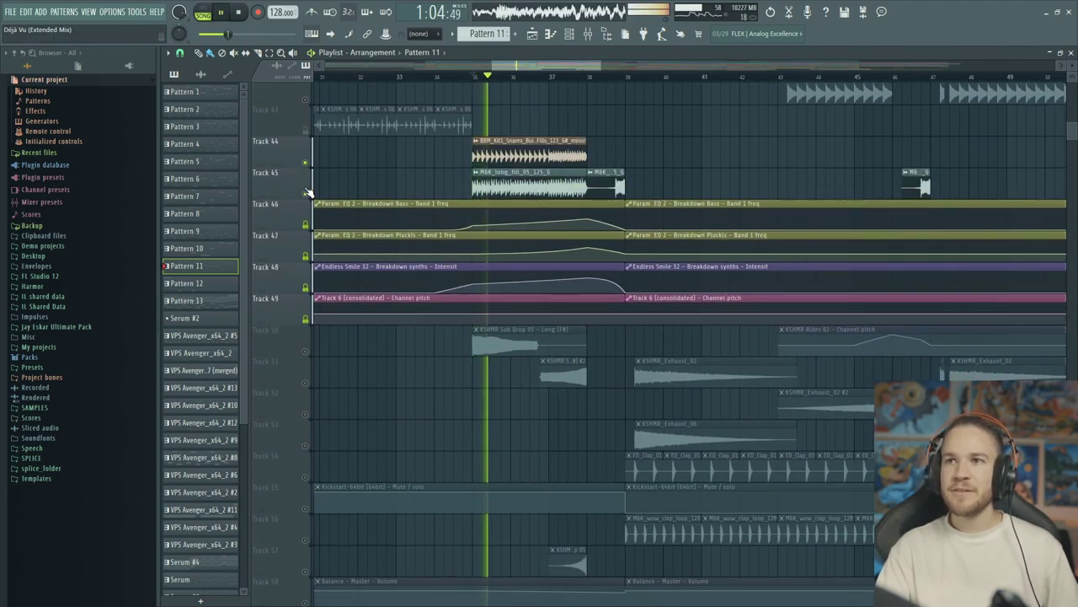
key("space")
Unmute the KSHMR Sub Drop clips on tracks 50 and 51 and play them with the build-up fills
left_click(306, 350)
key("space")
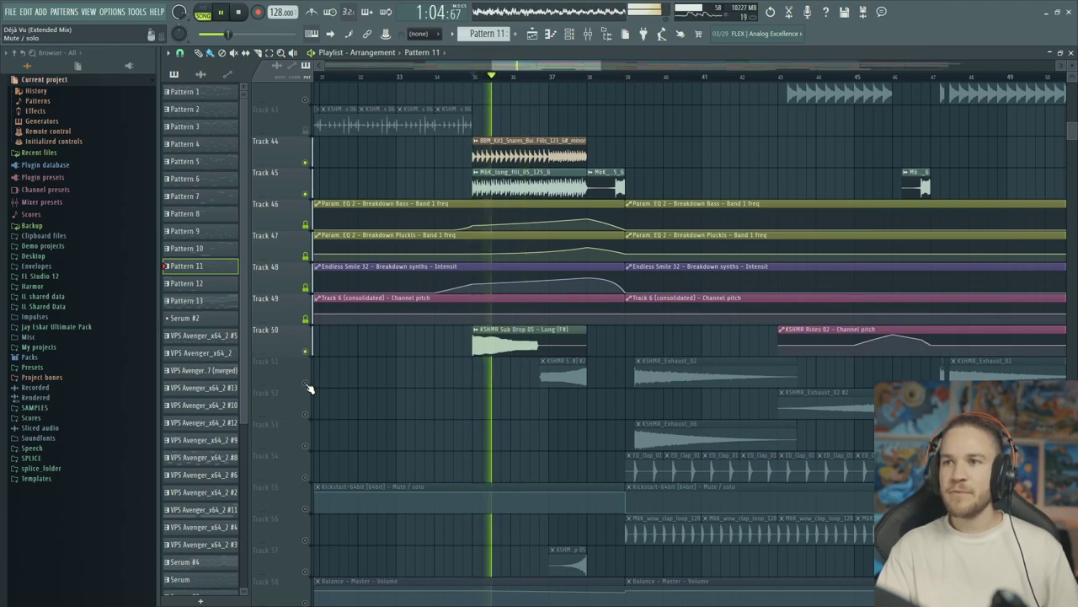
left_click(306, 383)
key("space")
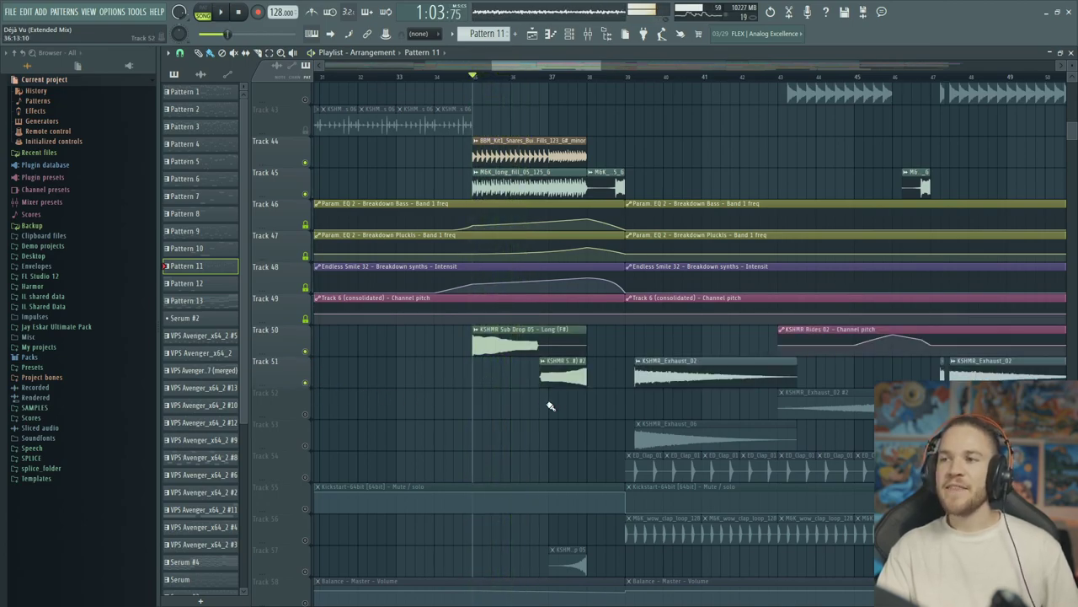
Place the playhead at the start of track 51's rising sub drop clip before bar 37 and play to the end of the build-up
left_click(541, 78)
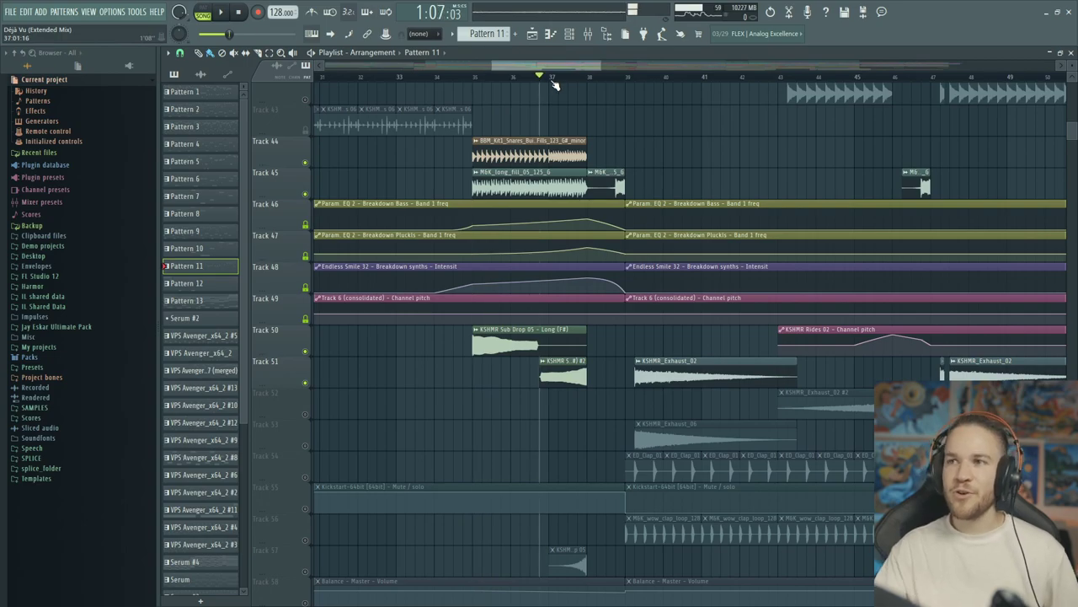
key("space")
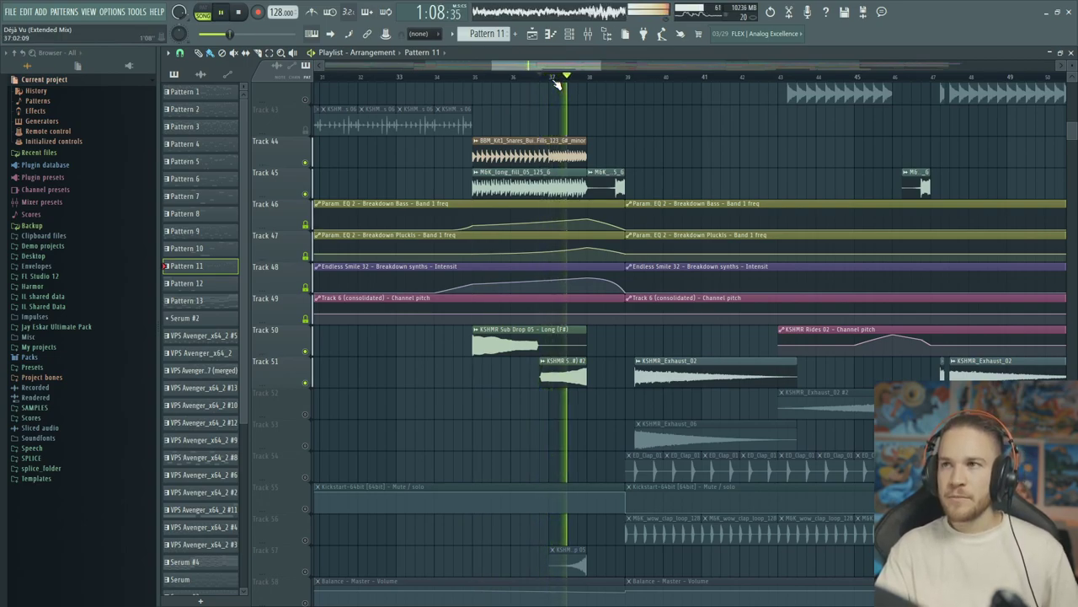
scroll(505, 378, "down", 5)
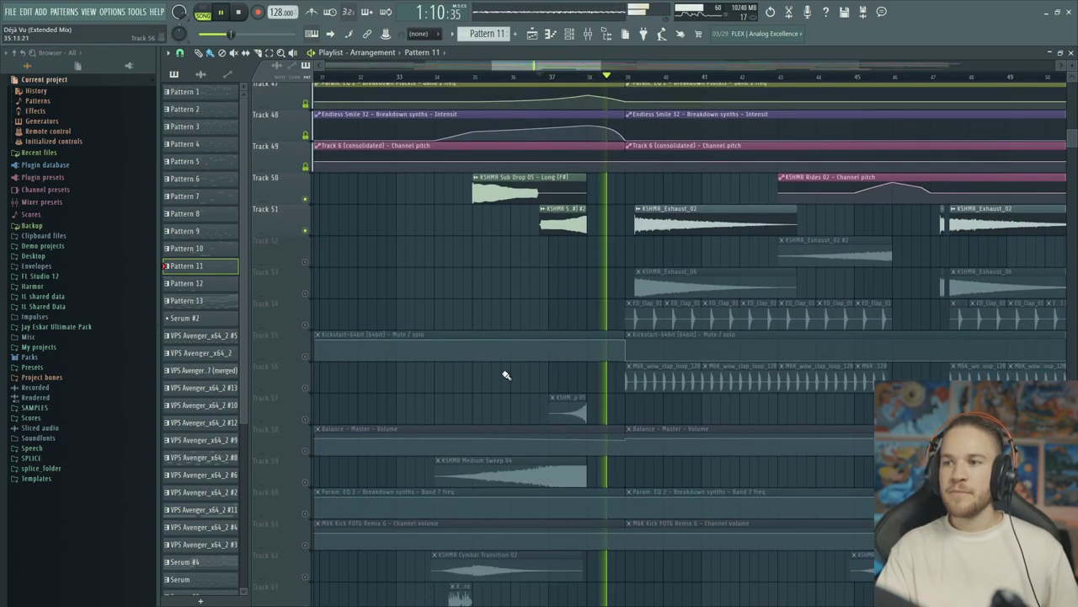
key("space")
Turn all tracks back on and examine the build-up's sweeps, reverse crashes, downlifter and risers on tracks 57 to 85
left_click(305, 287, "ctrl")
left_click(305, 287, "ctrl")
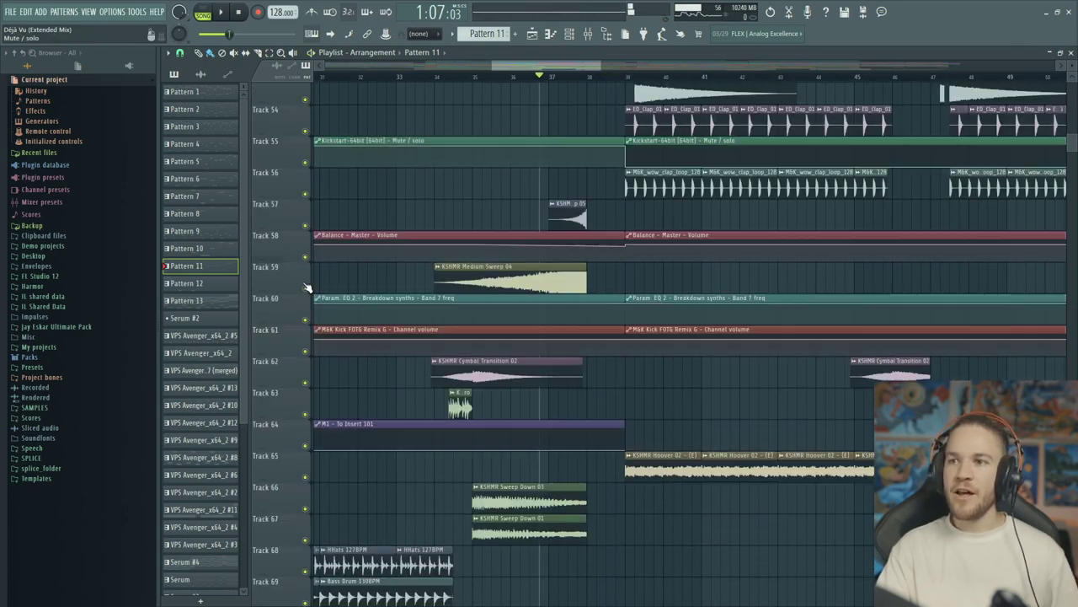
scroll(515, 249, "down", 3)
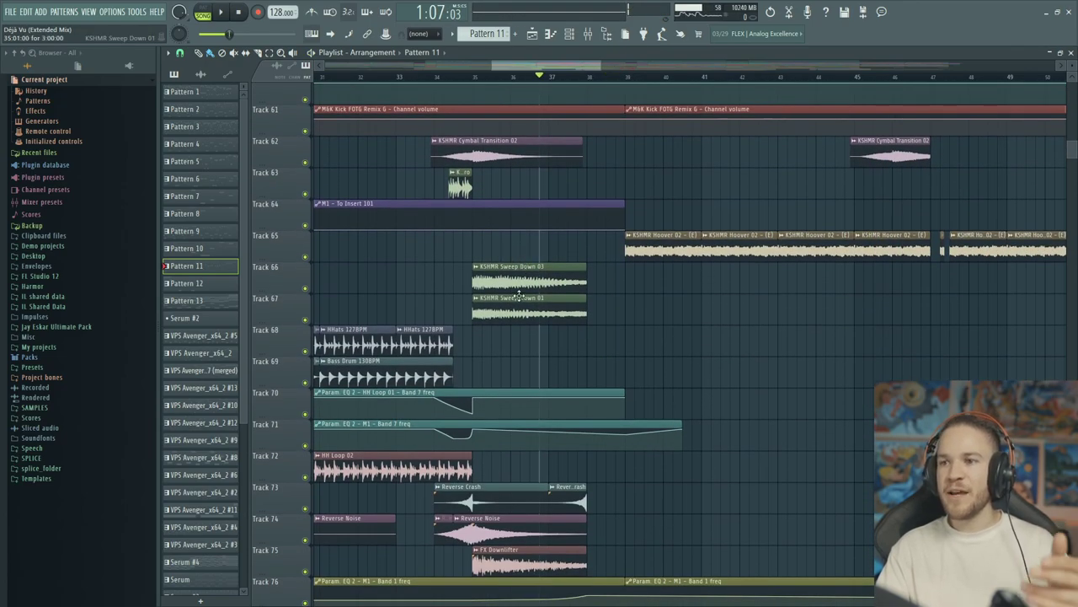
scroll(517, 295, "down", 3)
scroll(523, 344, "down", 4)
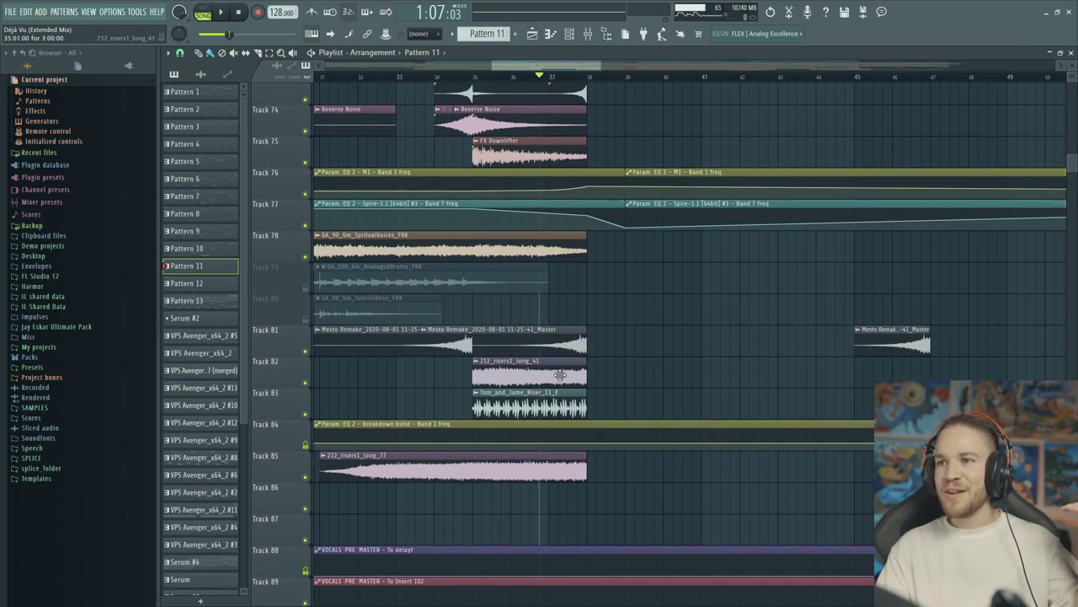
scroll(560, 375, "down", 3)
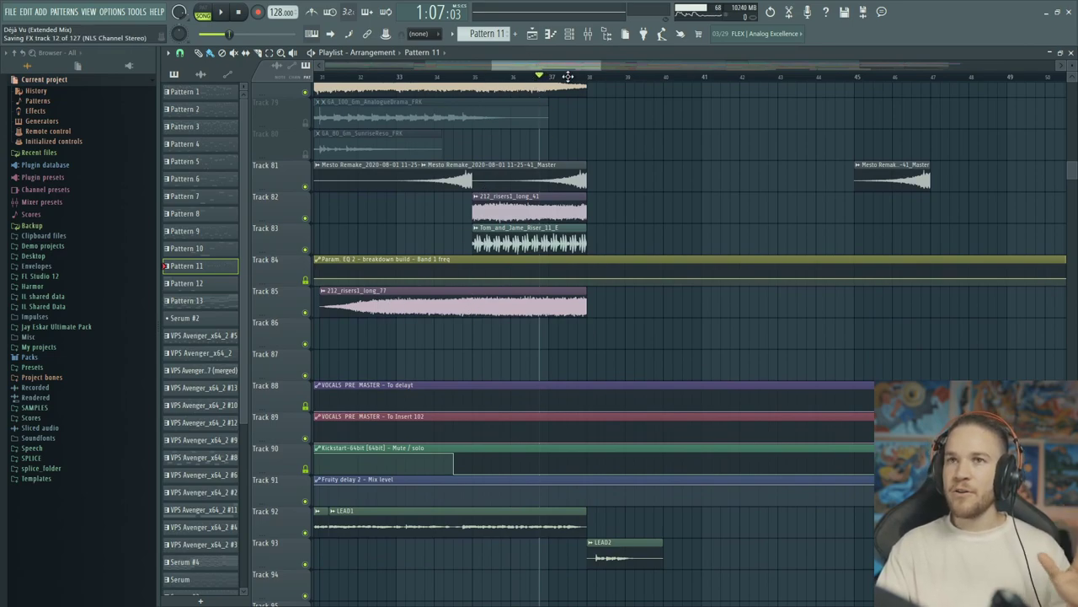
scroll(573, 78, "down", 2)
scroll(572, 72, "down", 1)
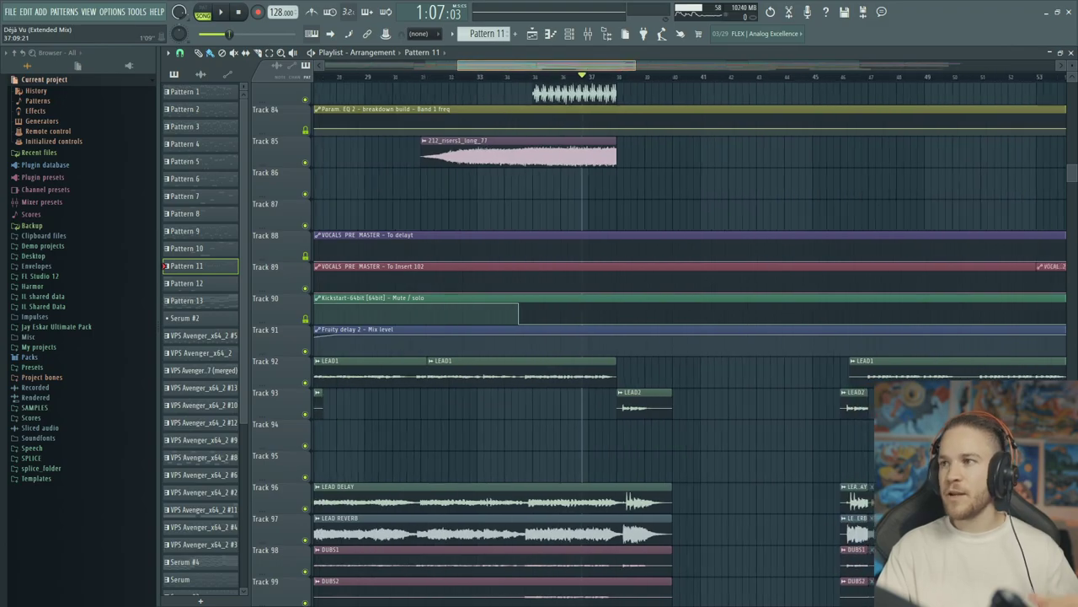
Examine the arrangement of the lead, delay, reverb, dubs, falsetto and harmony vocal clips on tracks 92 to 104
scroll(603, 80, "down", 2)
scroll(603, 80, "down", 2)
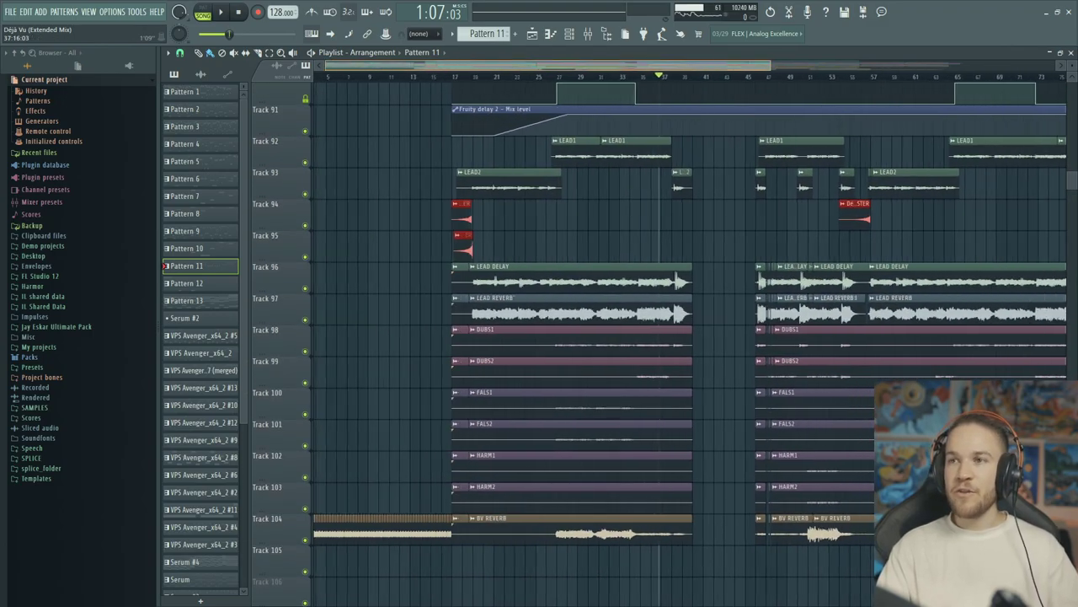
scroll(746, 284, "down", 2)
scroll(746, 284, "up", 5)
scroll(590, 278, "right", 3)
scroll(540, 271, "up", 14)
scroll(581, 230, "up", 4)
scroll(607, 211, "up", 2)
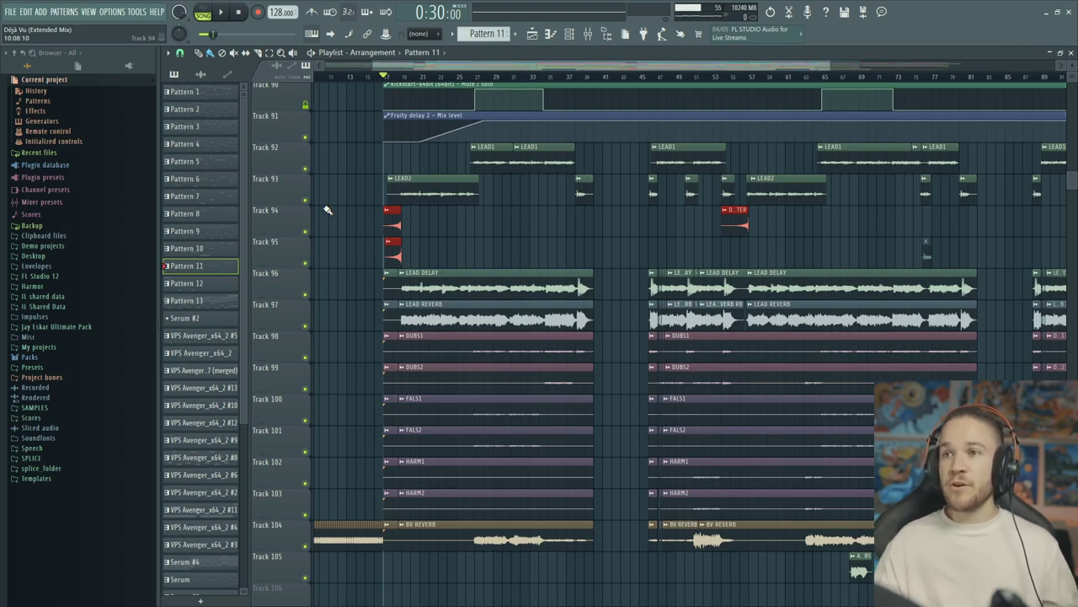
Solo the LEAD2 vocal on track 93 and enable the LEAD1 vocal on track 92 with it
scroll(393, 86, "up", 3)
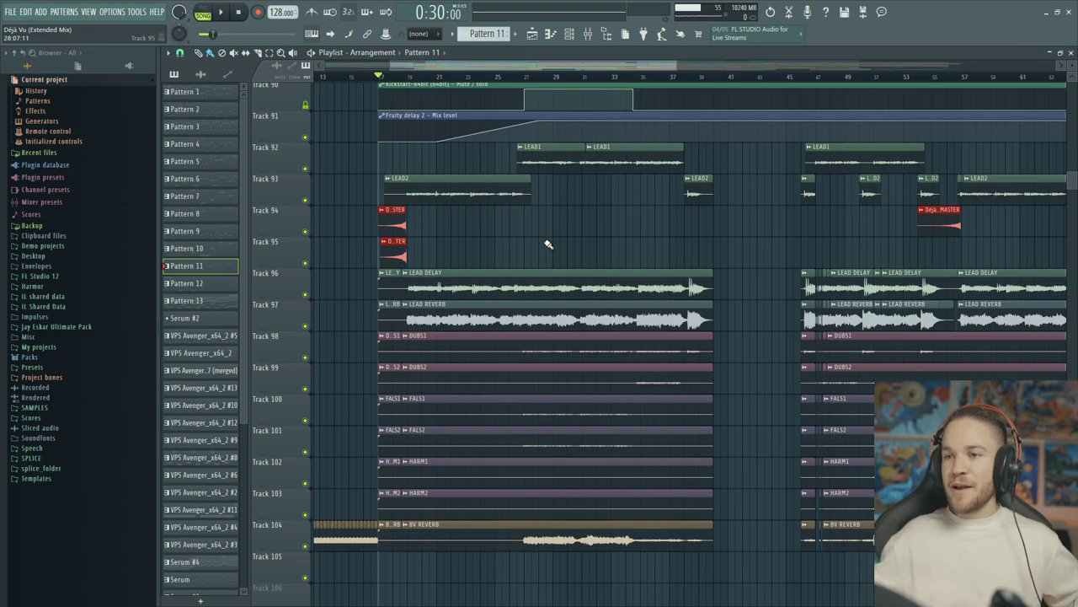
scroll(547, 245, "up", 1)
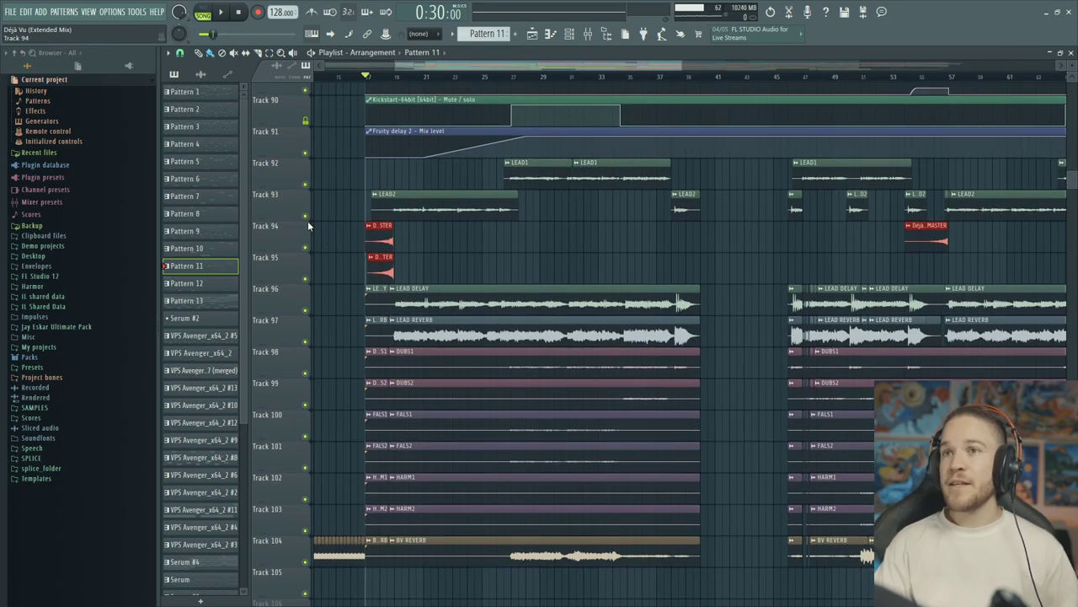
right_click(306, 217)
left_click(305, 184)
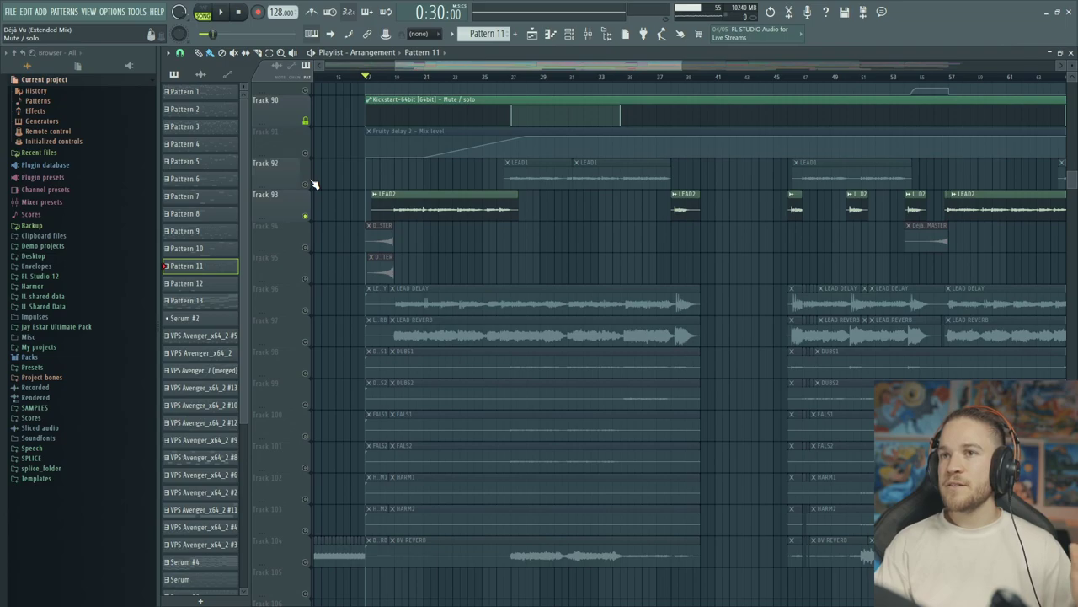
Play the soloed LEAD1 and LEAD2 vocals from bar 18 and bring up the vocal tracks in the mixer
key("space")
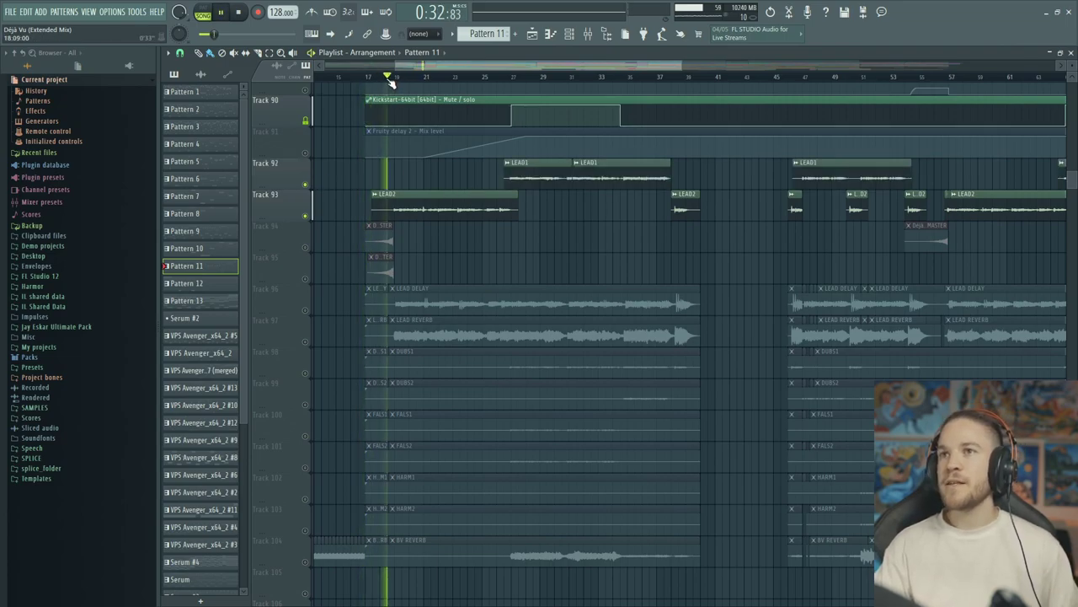
scroll(462, 195, "up", 3, "ctrl")
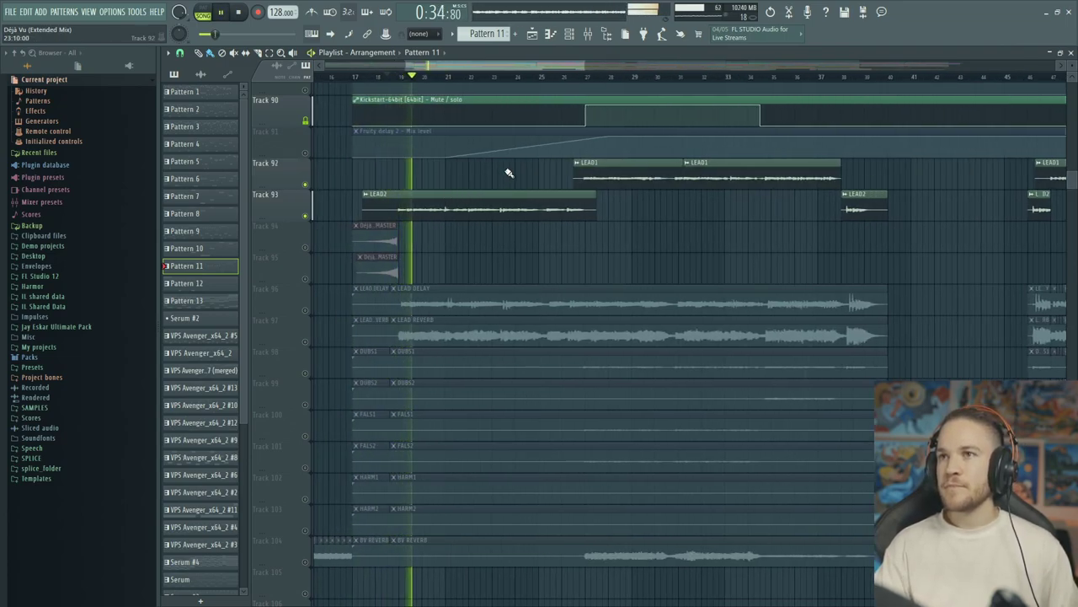
left_click(589, 35)
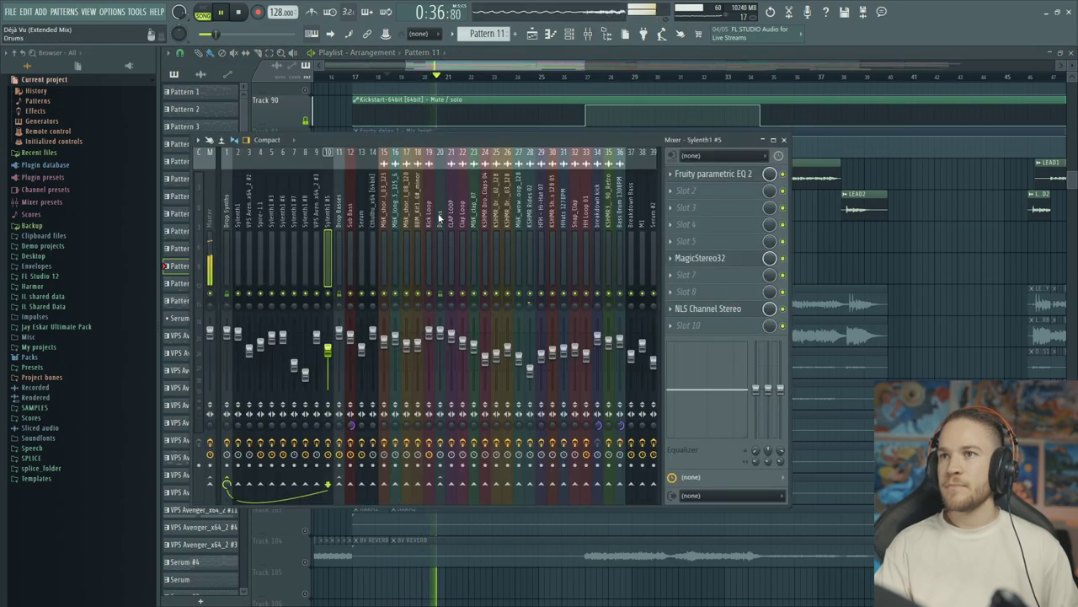
scroll(438, 221, "down", 8)
key("space")
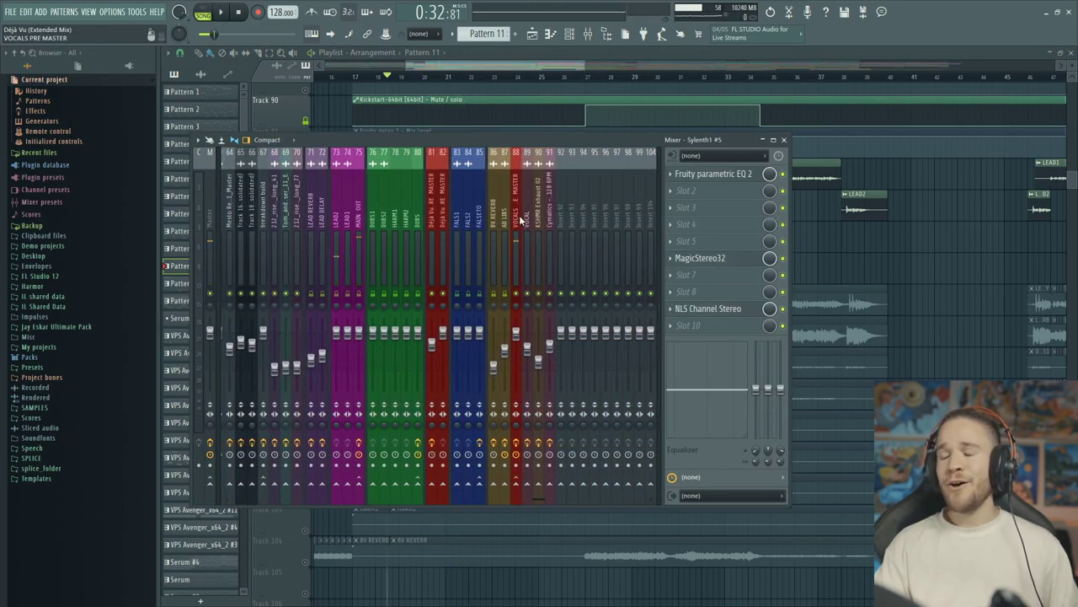
Examine the routing of the LEAD2 and LEAD1 mixer tracks and display MAIN OUT's effect chain
left_click(360, 221)
left_click(335, 221)
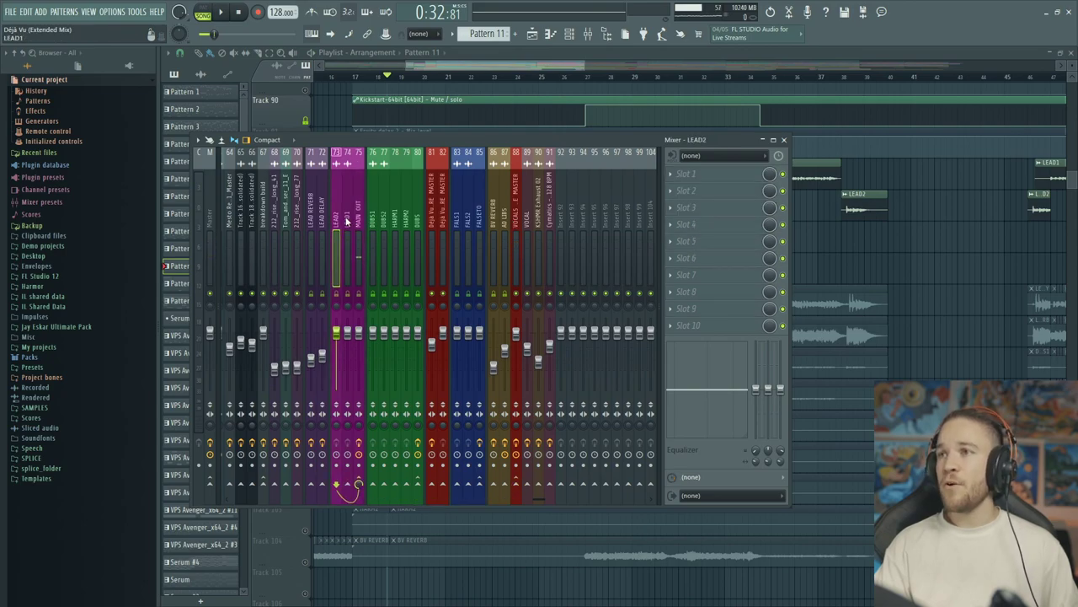
left_click(345, 221)
left_click(335, 220)
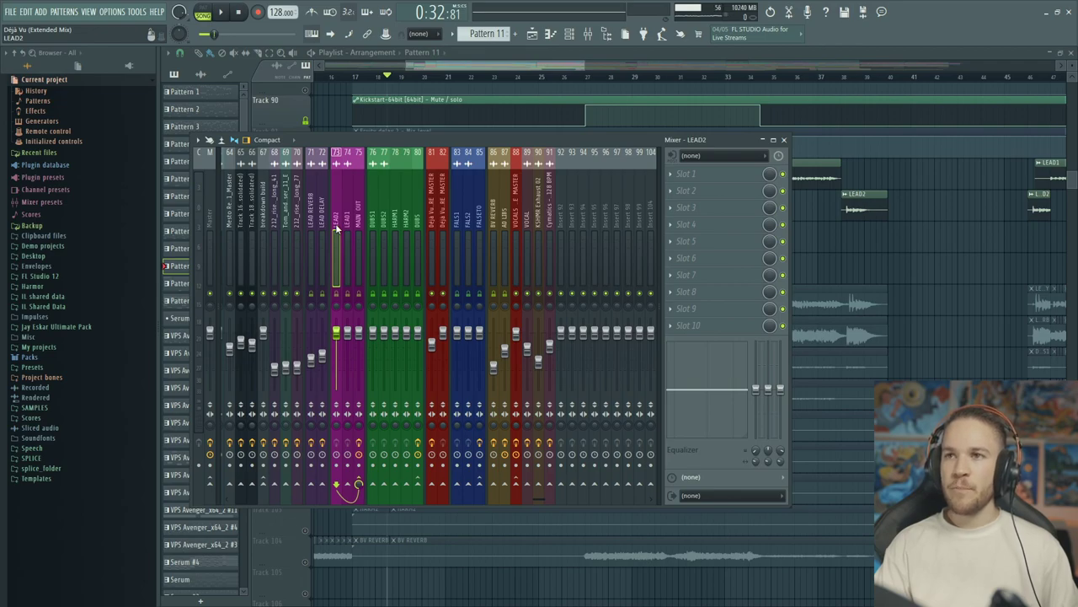
left_click(345, 210)
left_click(357, 206)
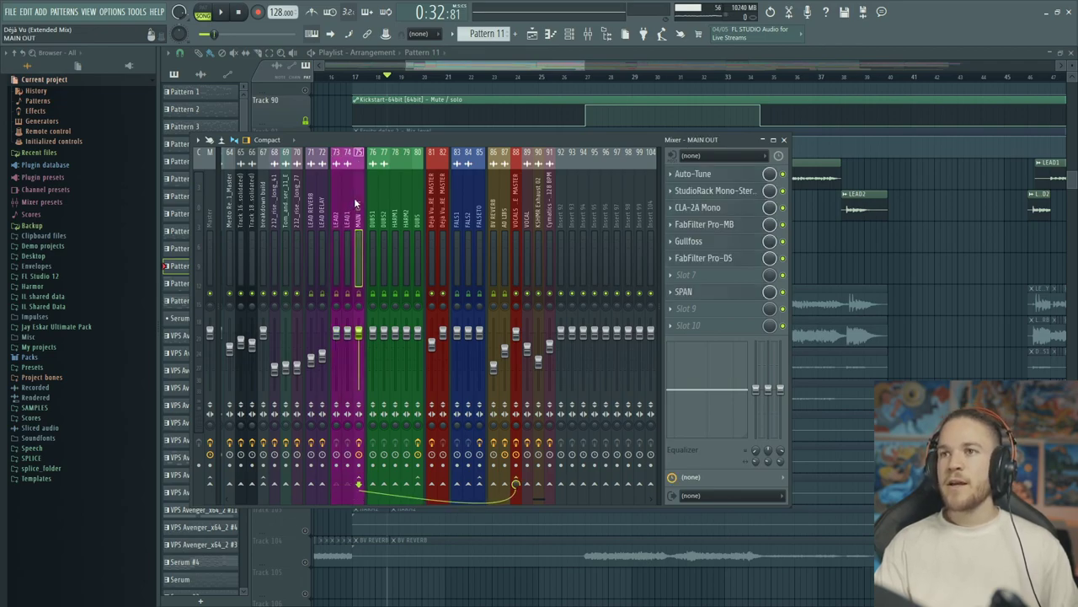
Examine the Abbey Road Saturator, RVox and Q10 settings inside MAIN OUT's StudioRack
left_click(715, 192)
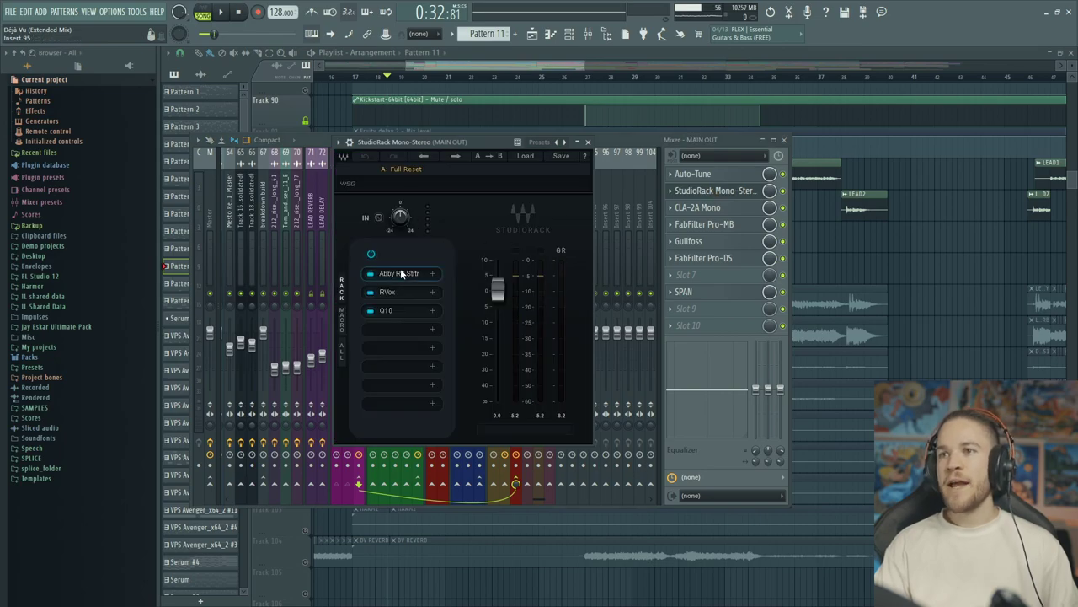
left_click(399, 273)
left_click_drag(613, 118, 787, 54)
left_click(406, 291)
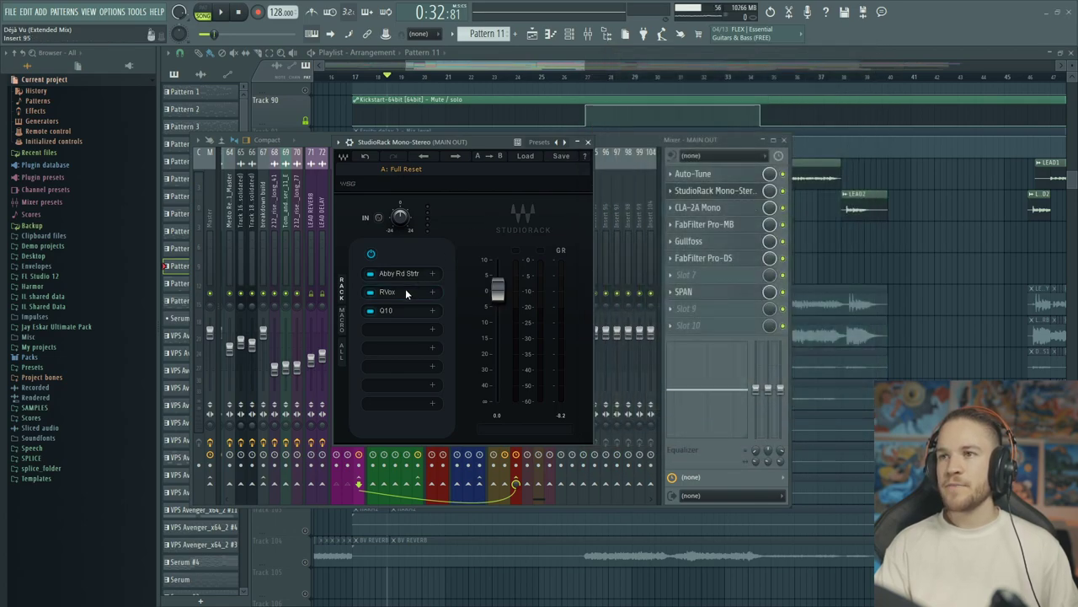
left_click_drag(579, 116, 700, 166)
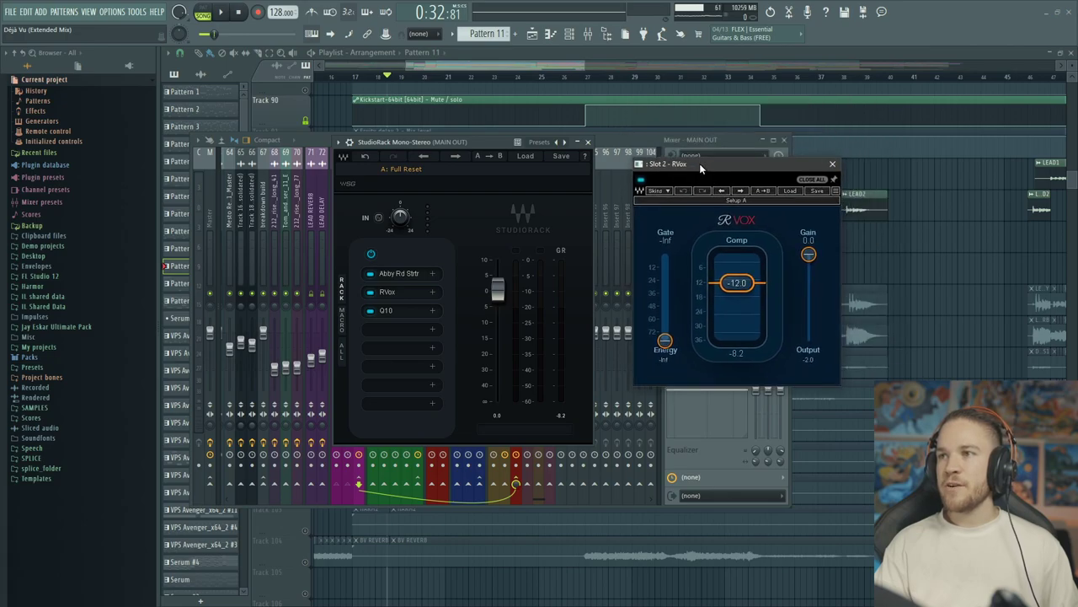
left_click(392, 310)
left_click_drag(501, 102, 770, 106)
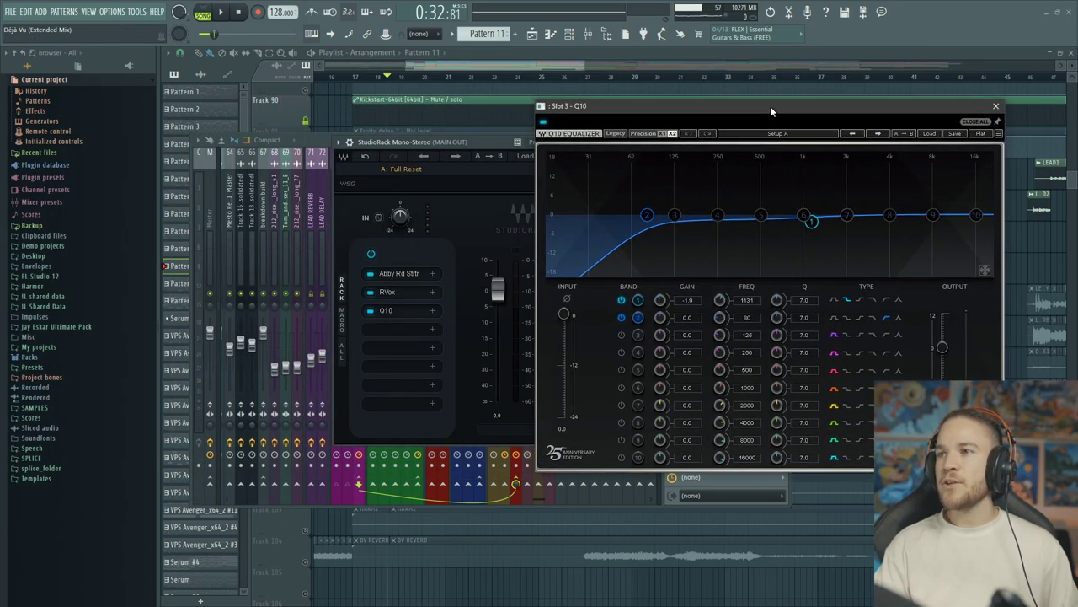
left_click(996, 107)
Reopen the Abbey Road Saturator from StudioRack, bypass it and play the lead vocal without it
left_click_drag(490, 142, 627, 120)
left_click(535, 253)
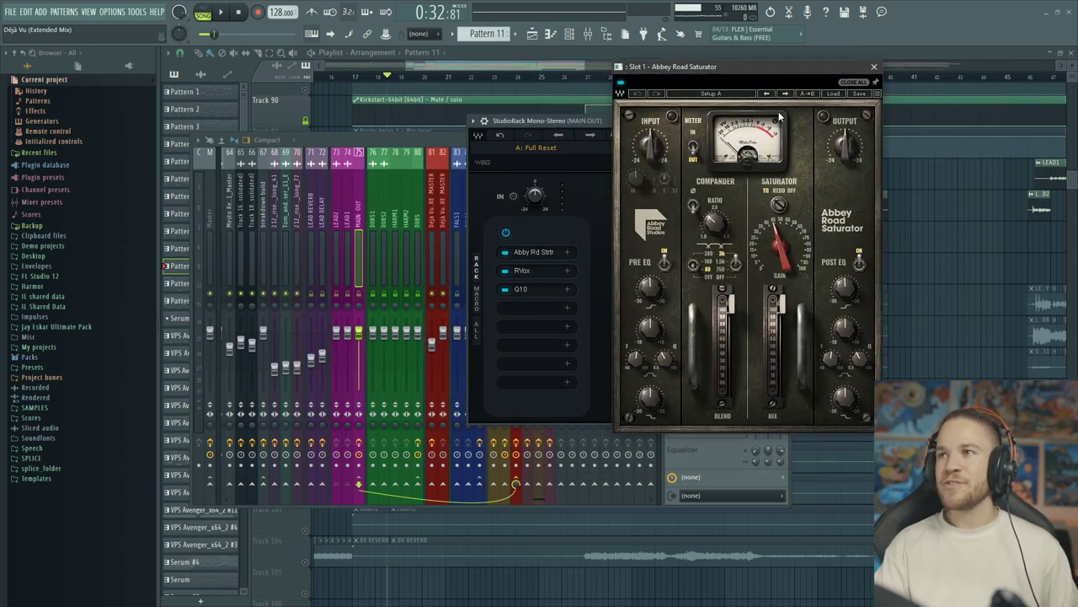
left_click_drag(751, 66, 791, 78)
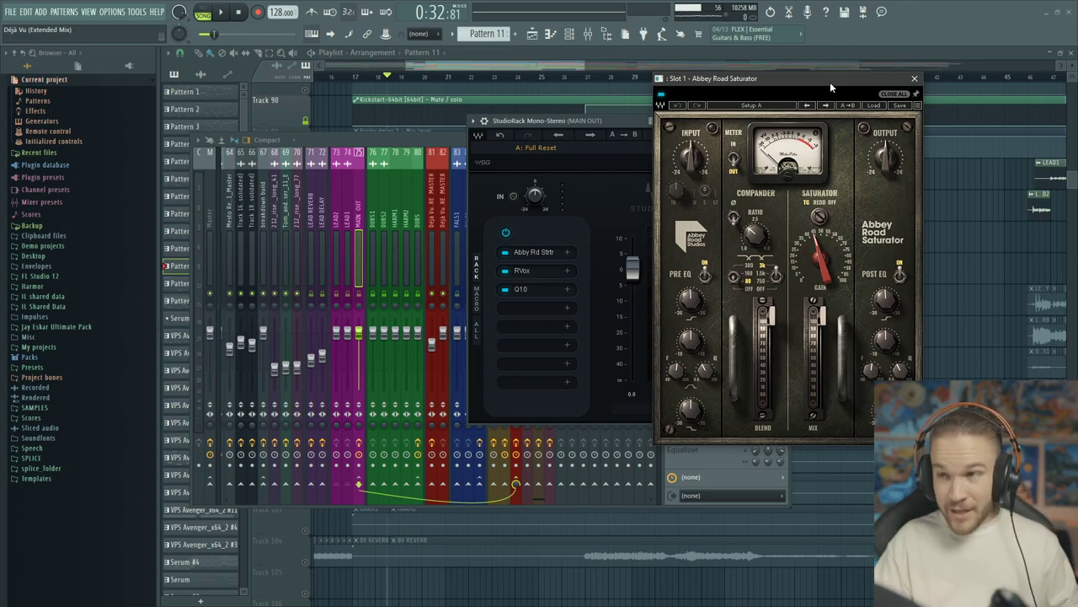
left_click(505, 252)
key("space")
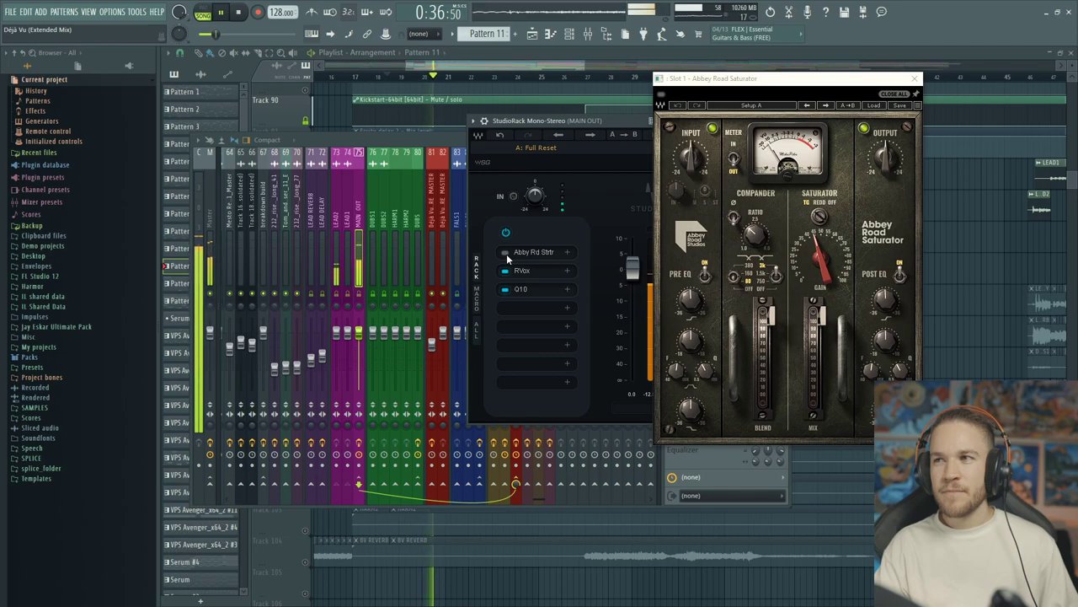
key("space")
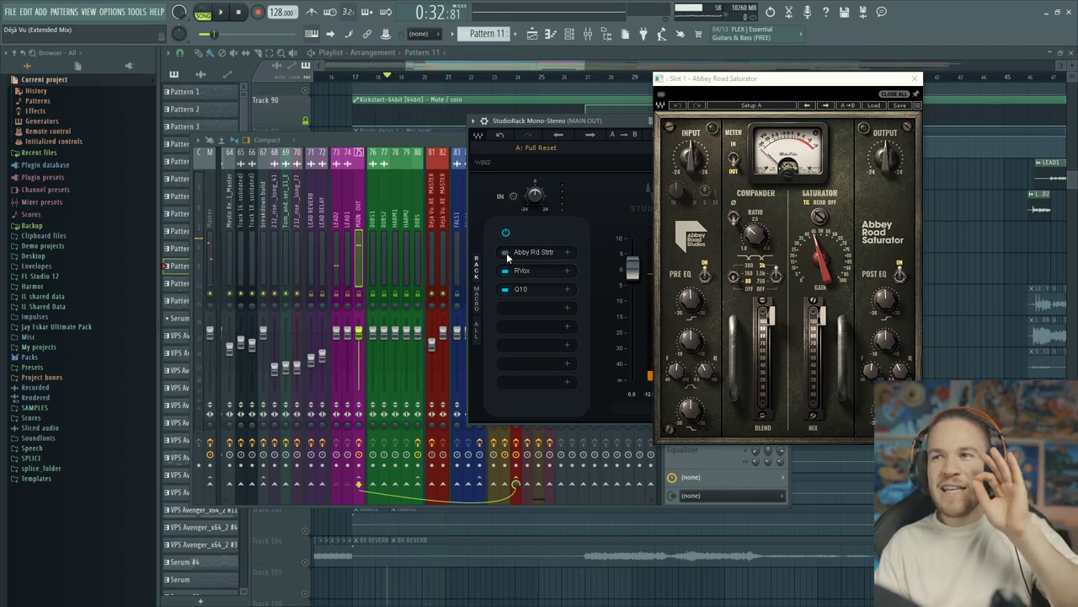
Re-enable the Abbey Road Saturator, play the lead vocal through it and inspect its saturator gain
left_click(506, 252)
key("space")
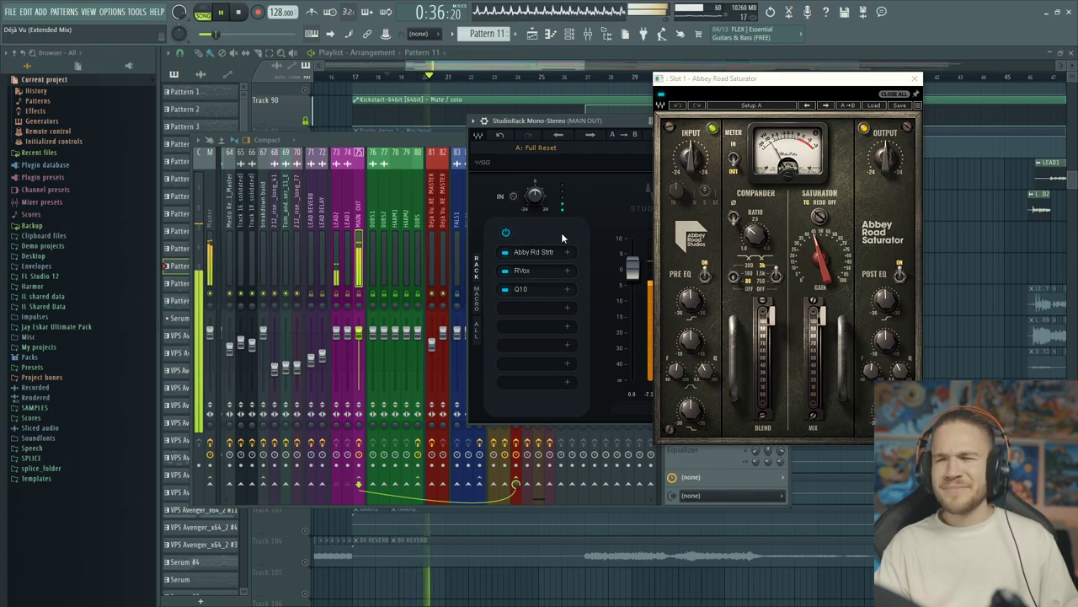
key("space")
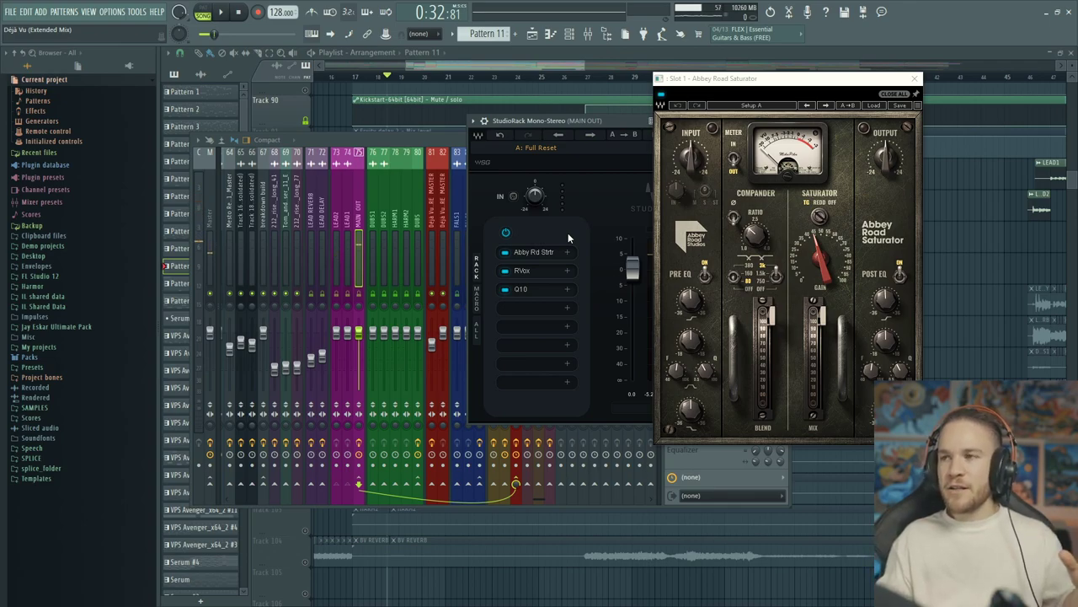
mouse_move(816, 244)
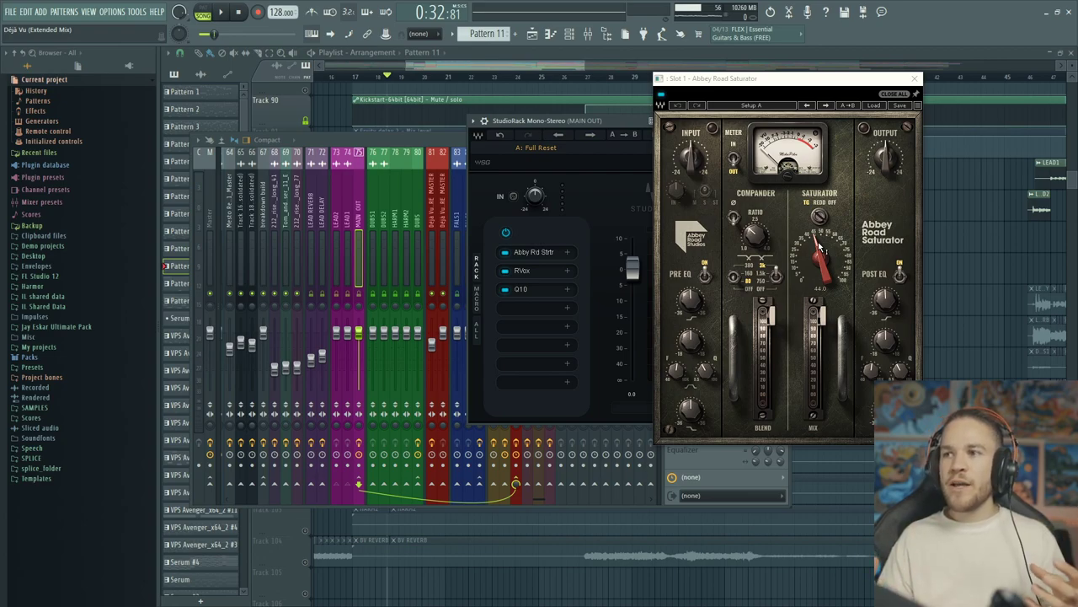
left_click(916, 78)
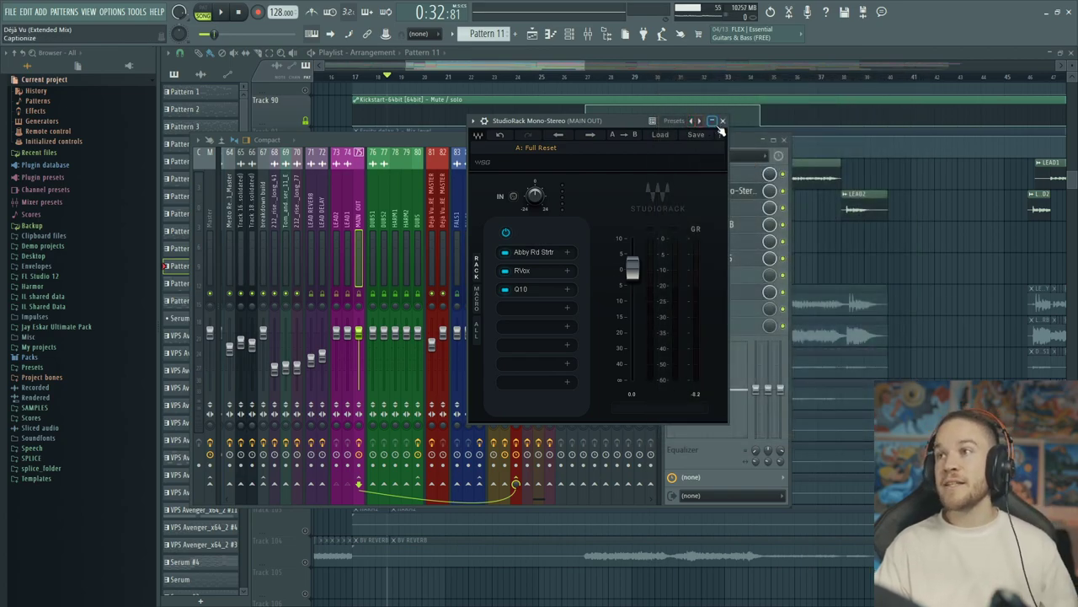
Close StudioRack and examine the CLA-2A Mono compressor's settings on MAIN OUT
left_click(722, 123)
left_click(724, 211)
left_click_drag(605, 200, 562, 186)
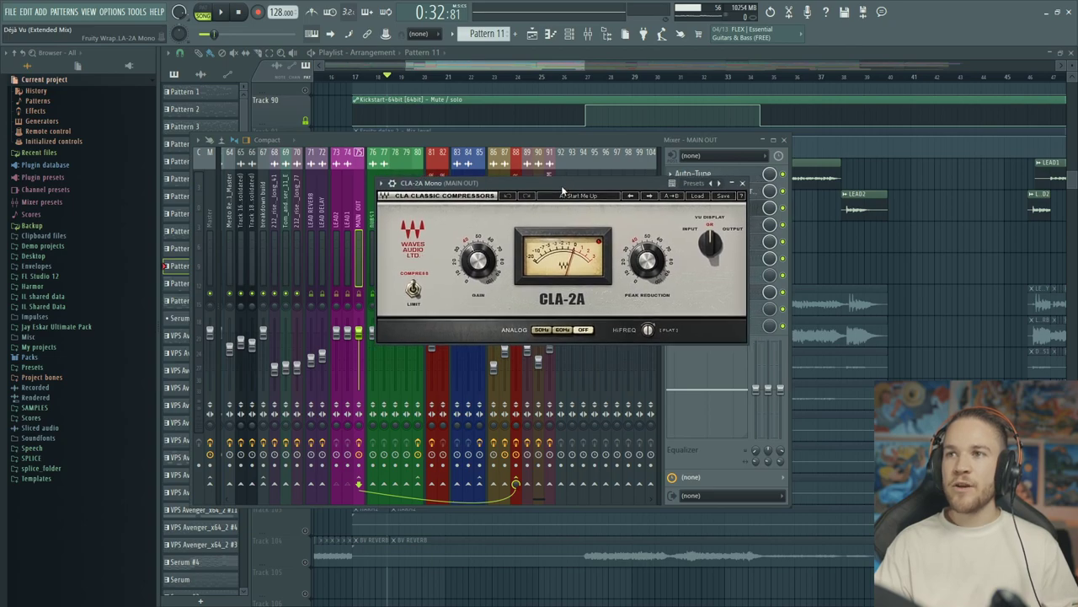
left_click(743, 184)
Examine the FabFilter Pro-MB high band and the Gullfoss settings on MAIN OUT
left_click(742, 226)
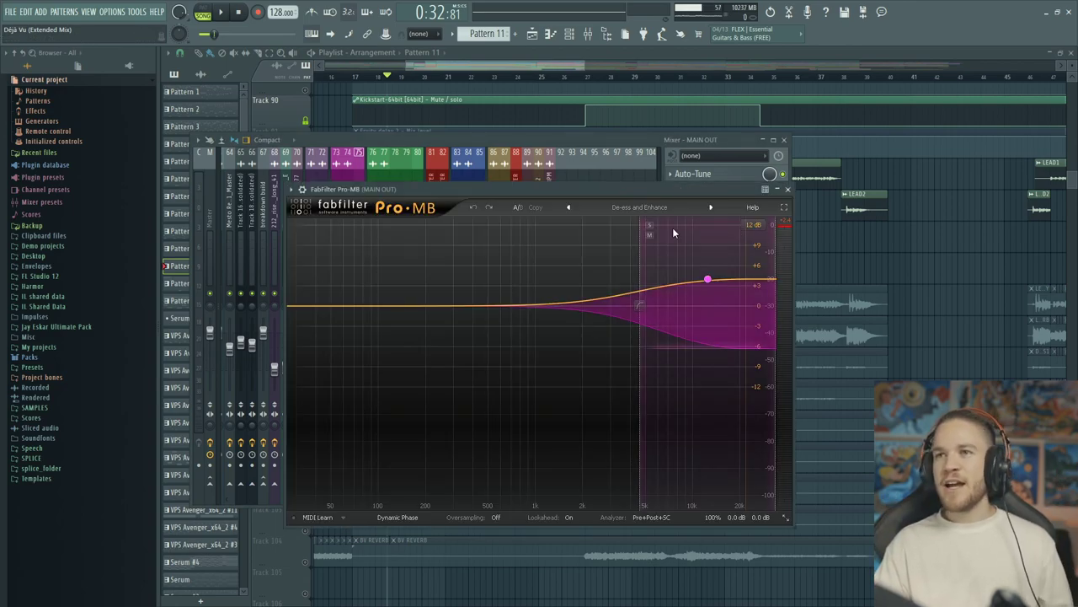
left_click_drag(583, 187, 539, 147)
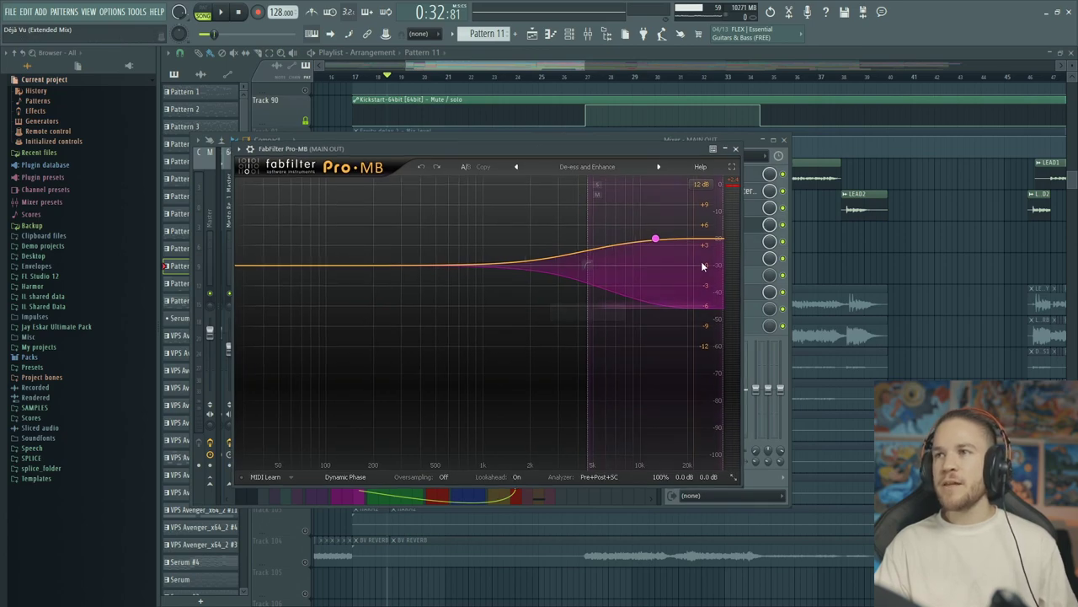
left_click(735, 149)
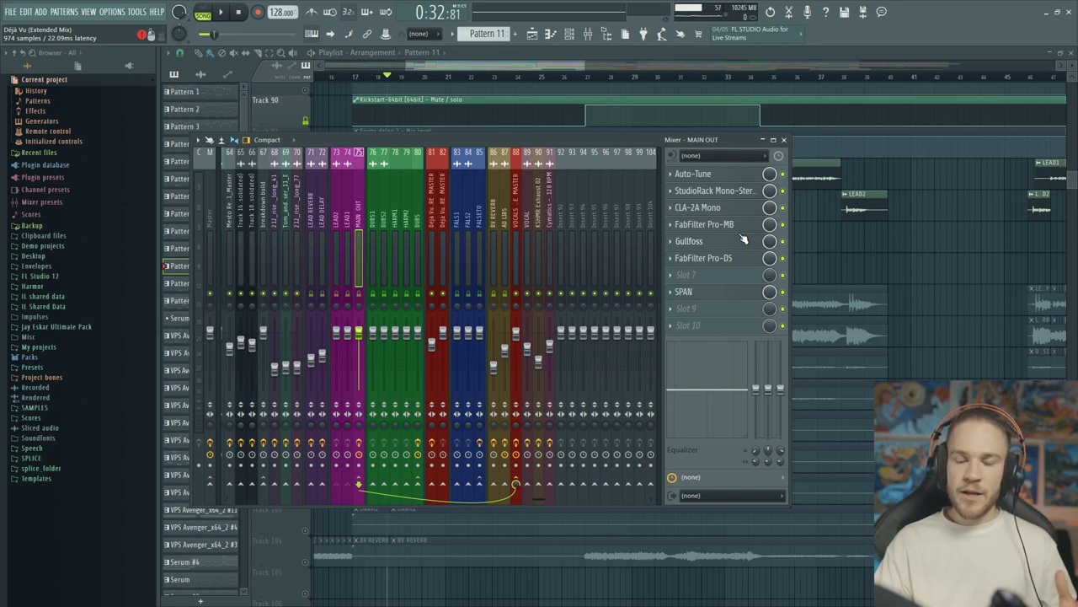
left_click(710, 242)
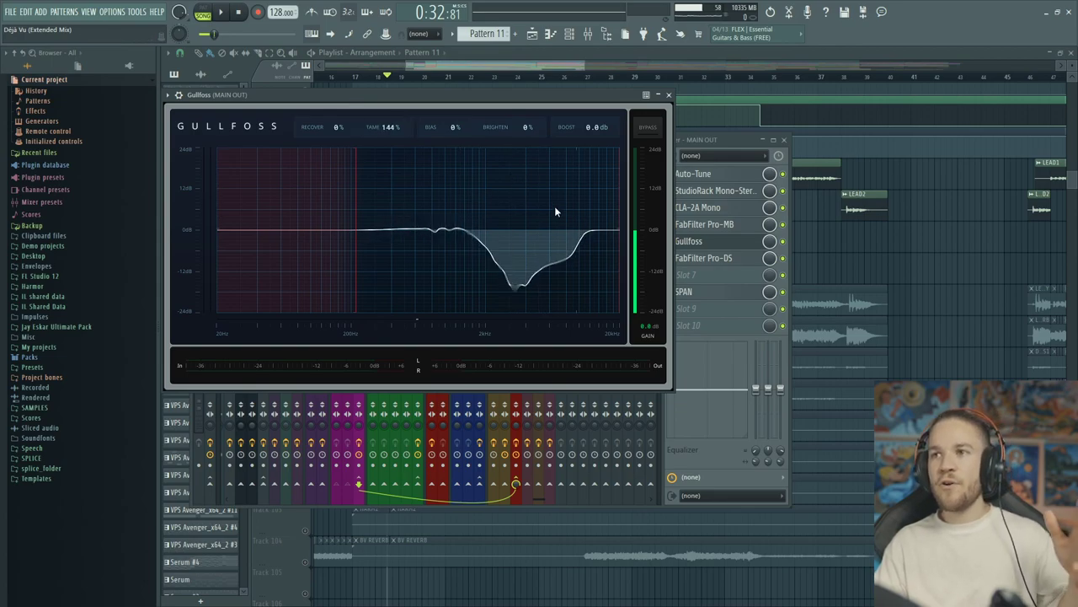
left_click(669, 94)
Open the SPAN analyzer on MAIN OUT and examine the FabFilter Pro-DS de-esser settings
left_click(731, 292)
left_click_drag(452, 76, 455, 118)
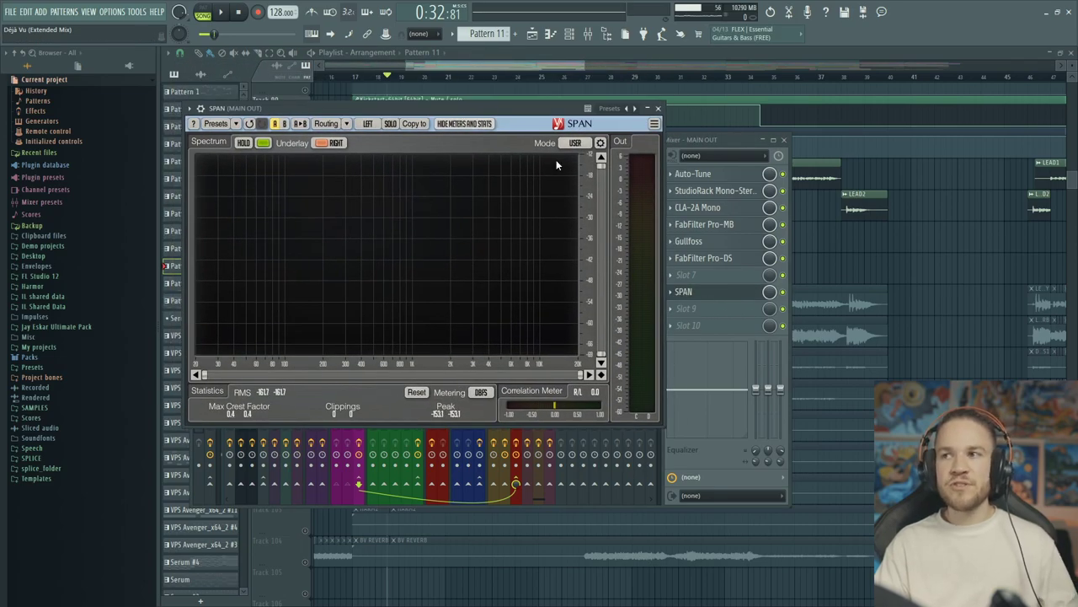
left_click(739, 258)
left_click_drag(472, 175, 490, 159)
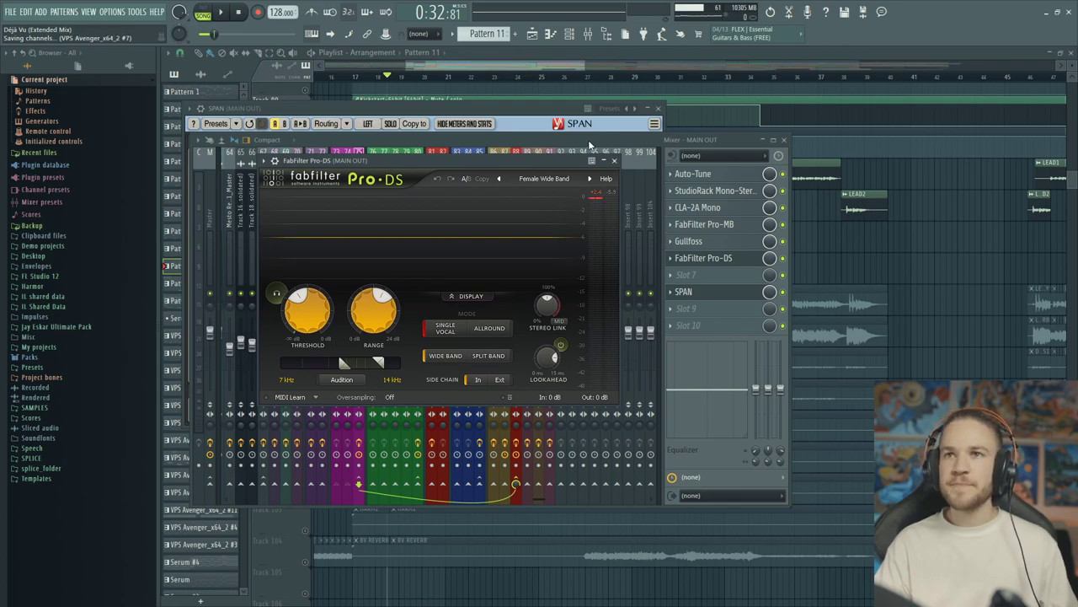
left_click(590, 145)
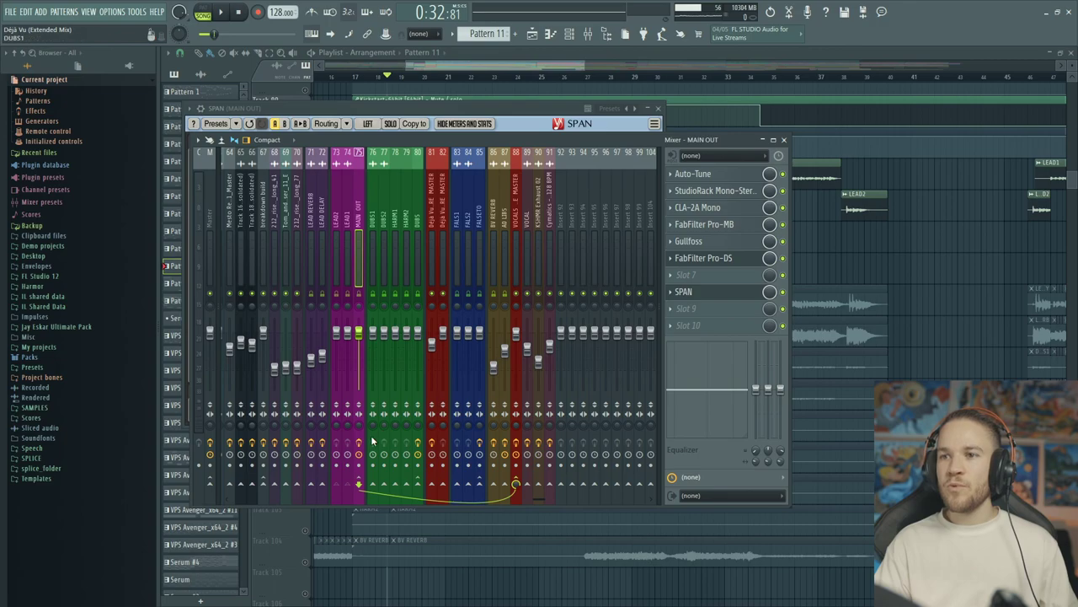
Compare the lead vocal in playback with MAIN OUT's whole effect chain bypassed and enabled
key("space")
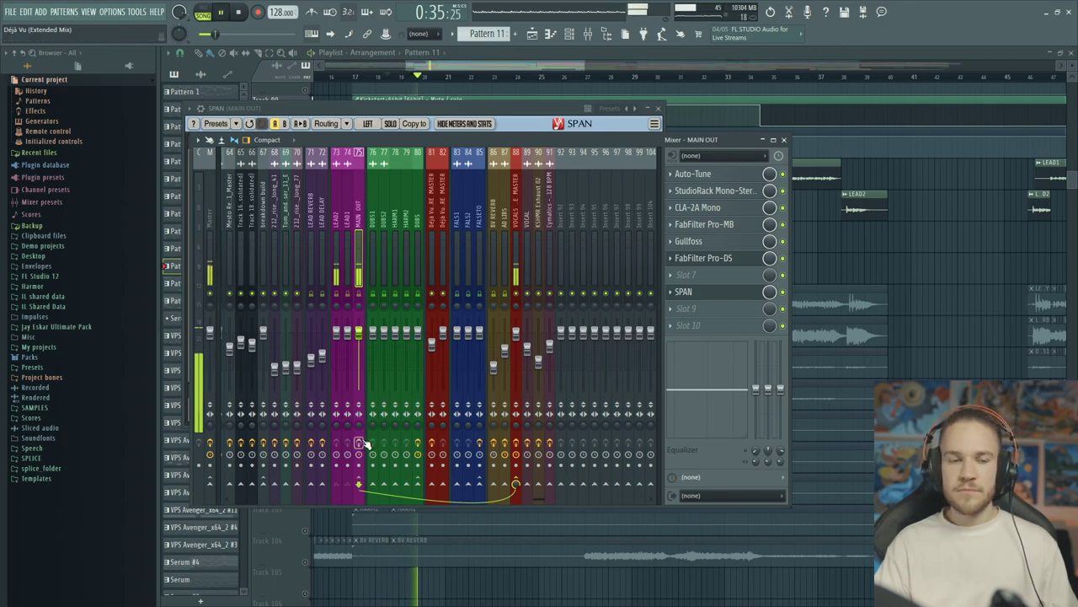
key("space")
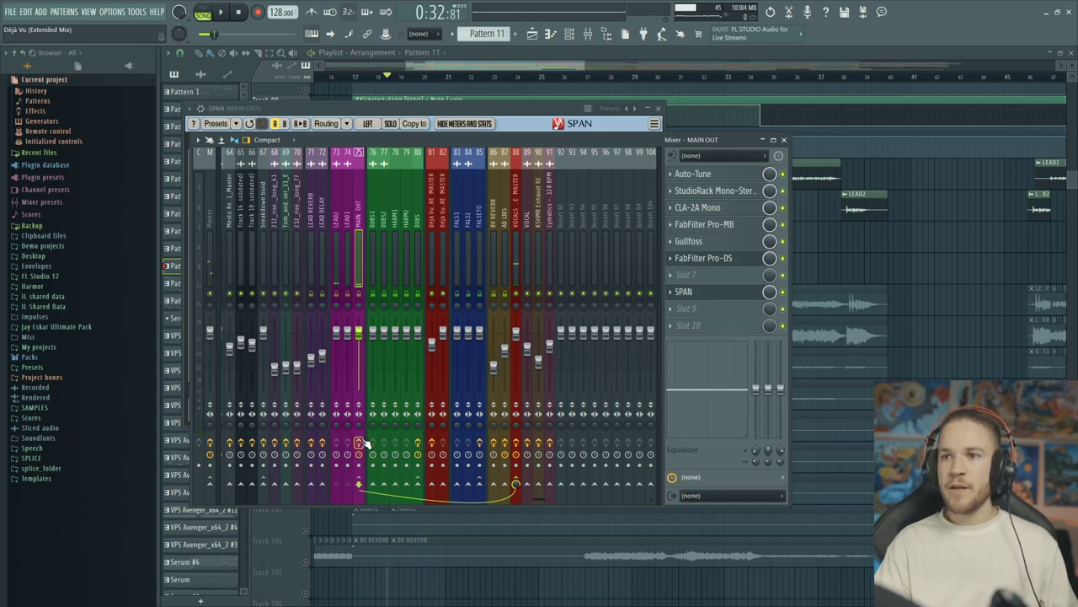
key("space")
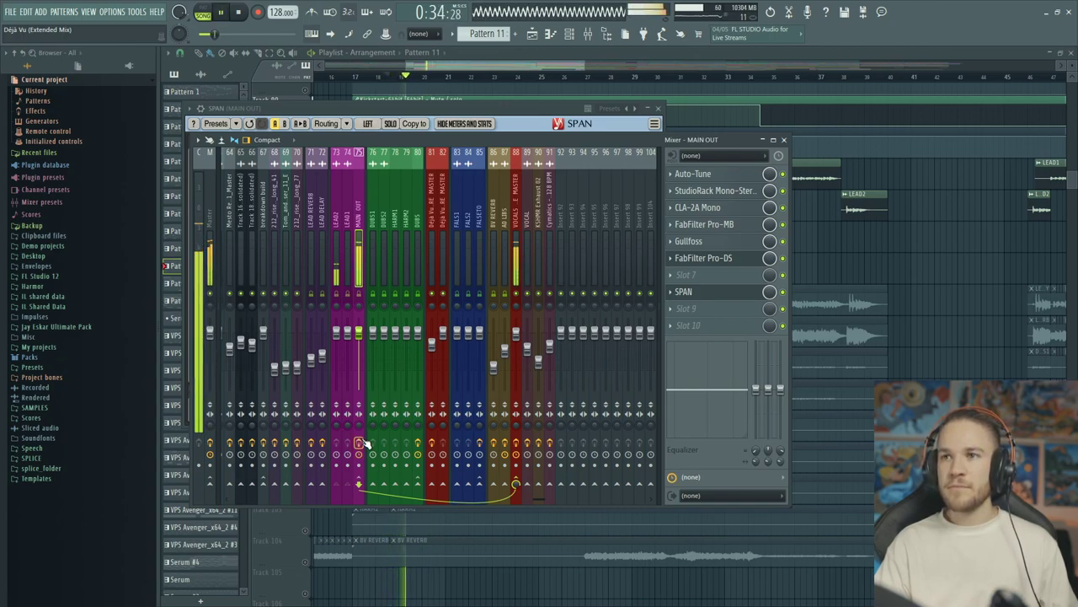
key("space")
Examine the VOCALS PRE MASTER effect chain and its CLA Vocals Stereo settings, and return to the playlist
left_click(516, 218)
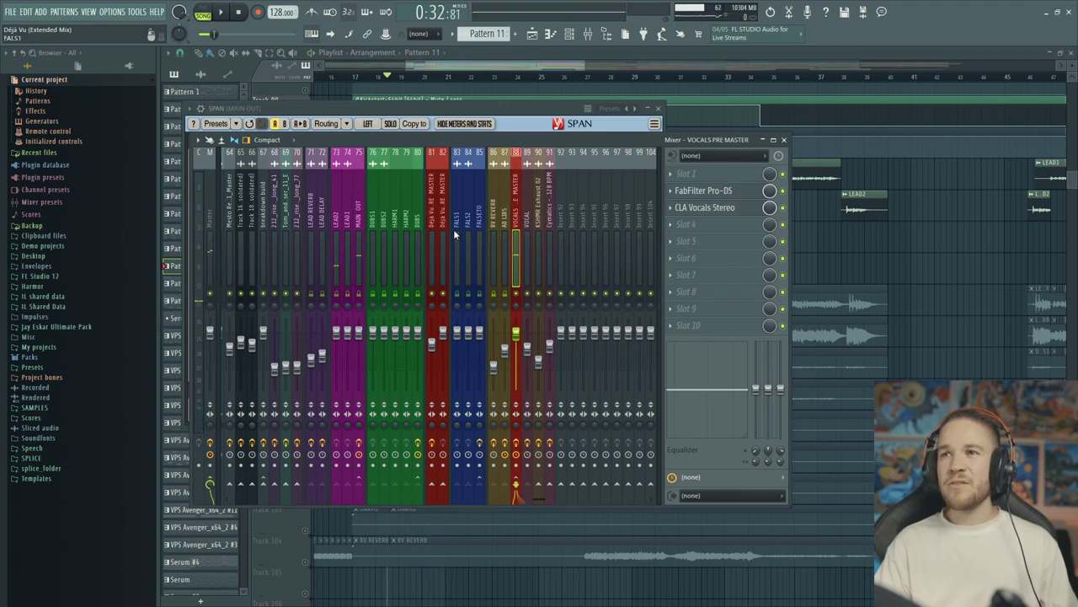
left_click(359, 188)
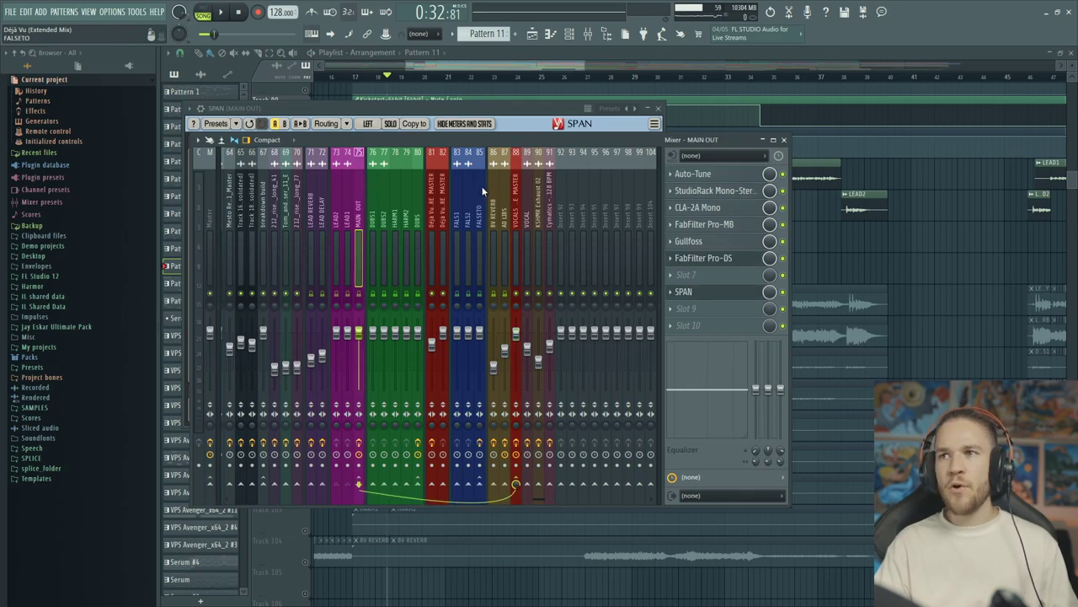
left_click(517, 181)
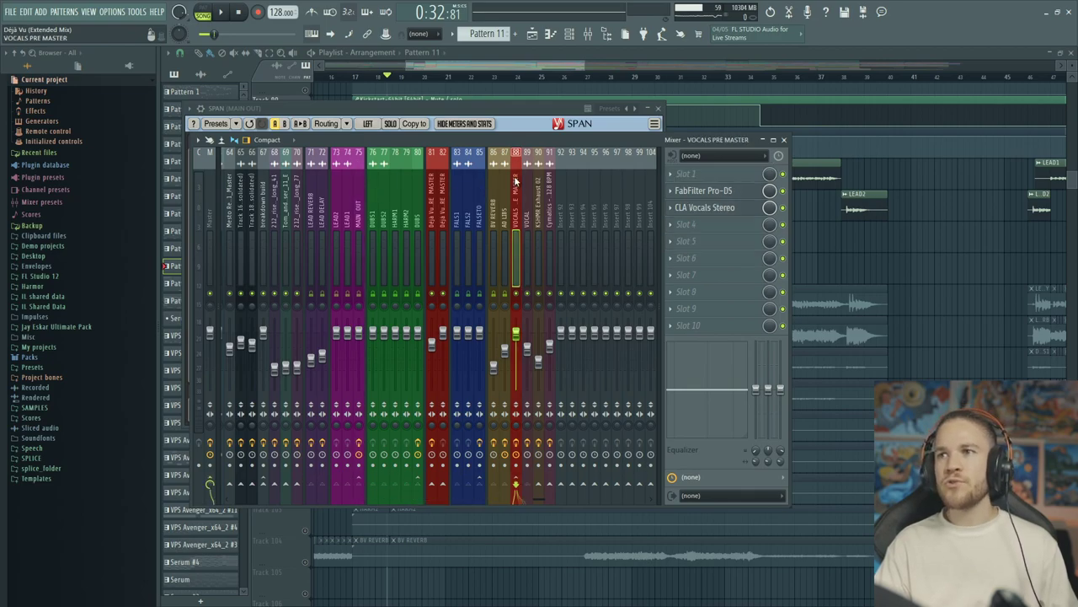
left_click(696, 209)
left_click_drag(437, 118, 537, 149)
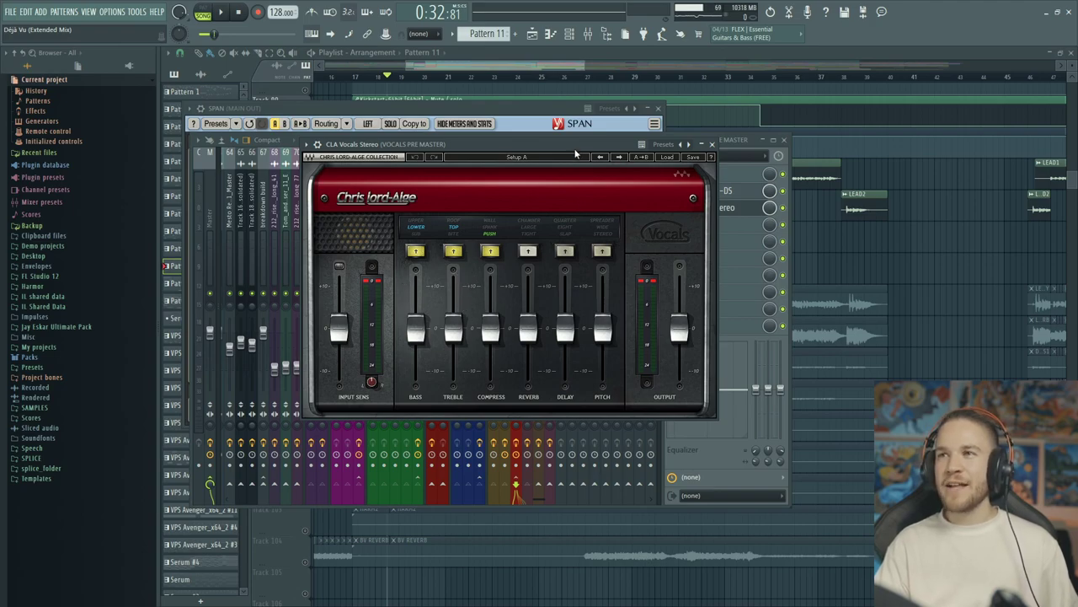
key("Escape")
key("F12")
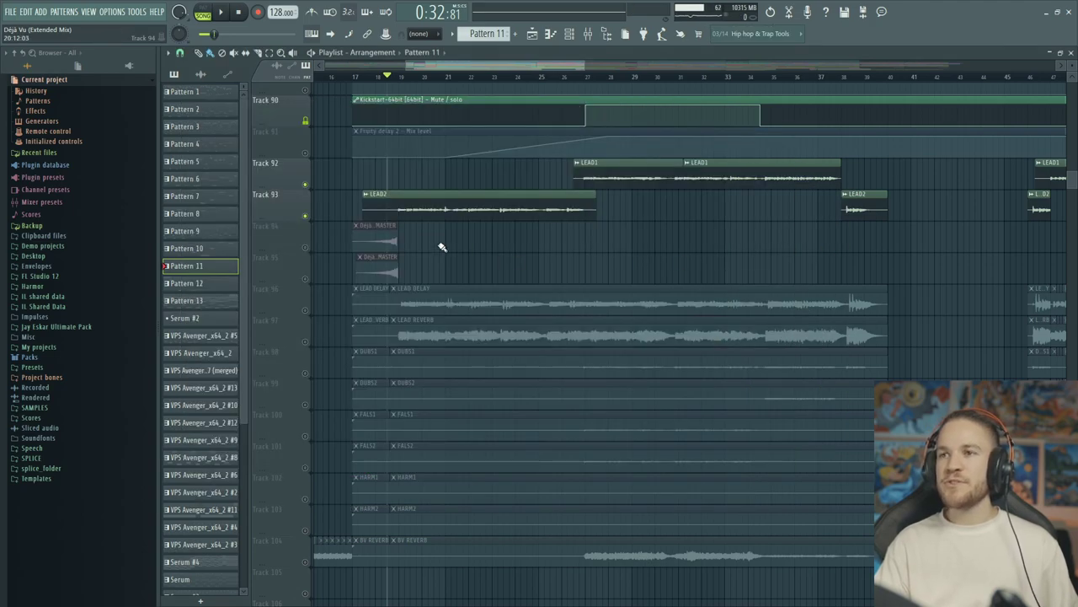
Unmute the LEAD DELAY and LEAD REVERB playlist tracks and inspect the effect slots of their mixer channels
left_click(305, 310)
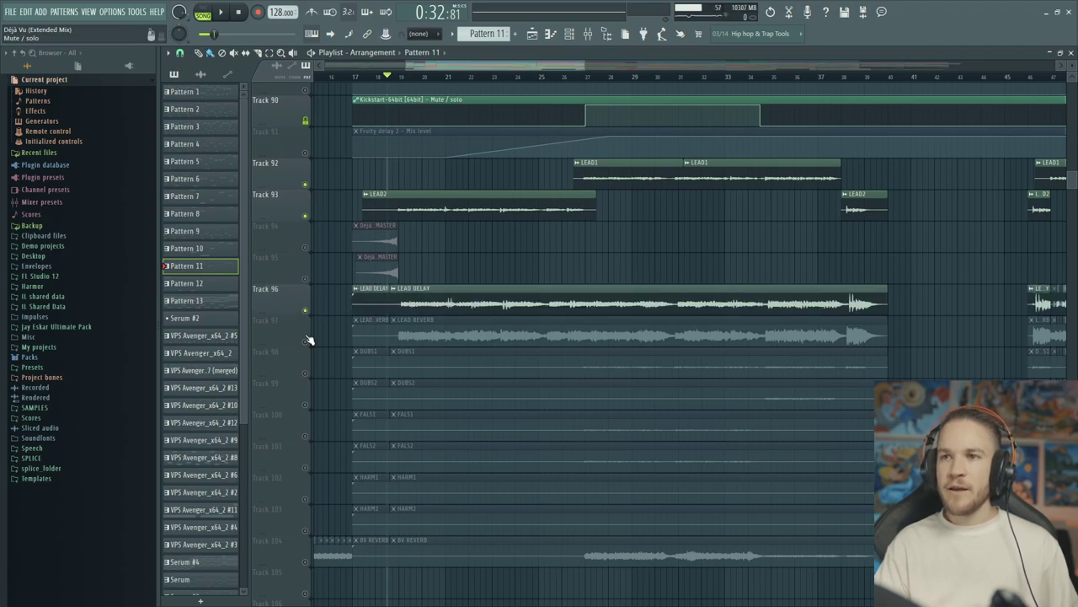
left_click(305, 341)
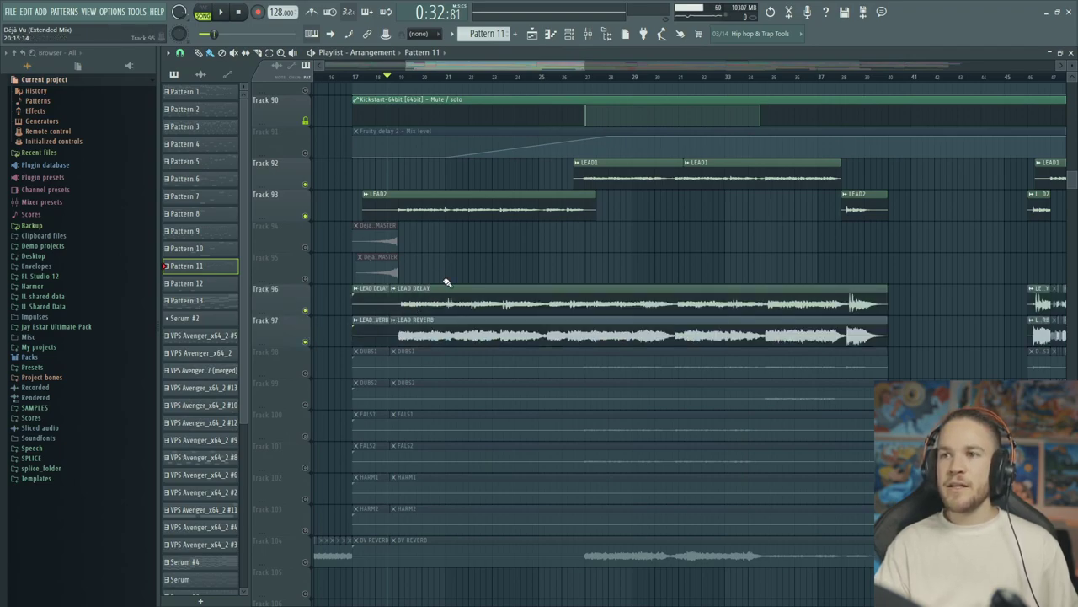
left_click(588, 36)
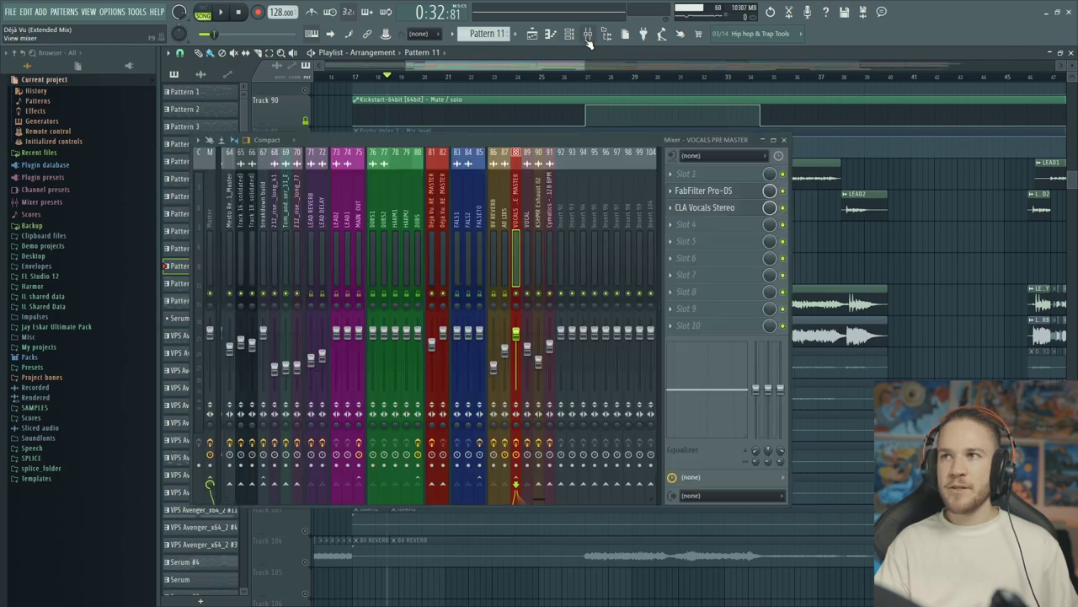
scroll(421, 202, "up", 3)
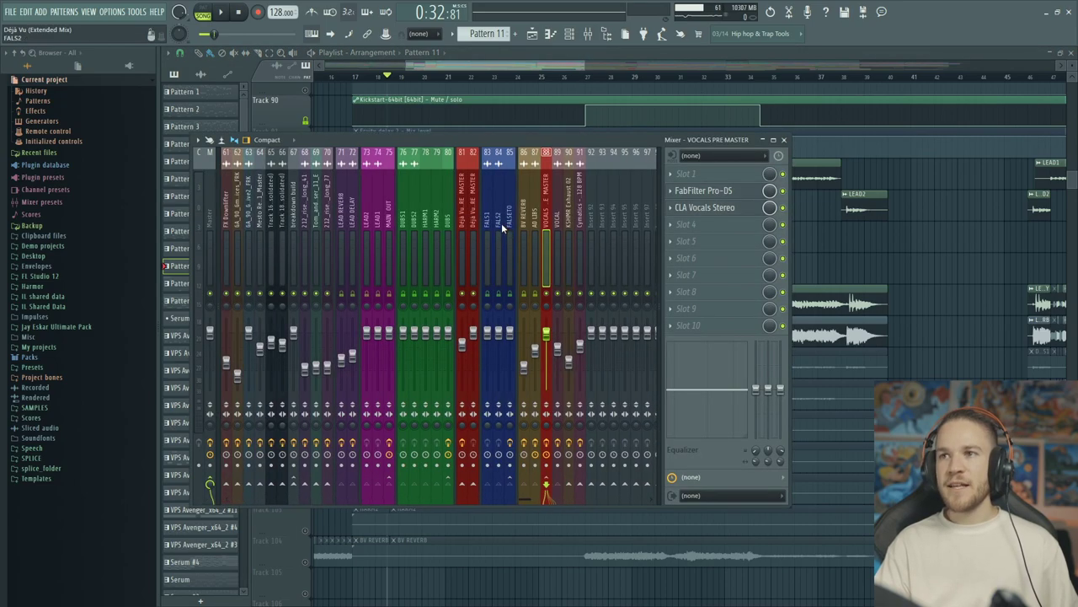
left_click(370, 207)
left_click(357, 211)
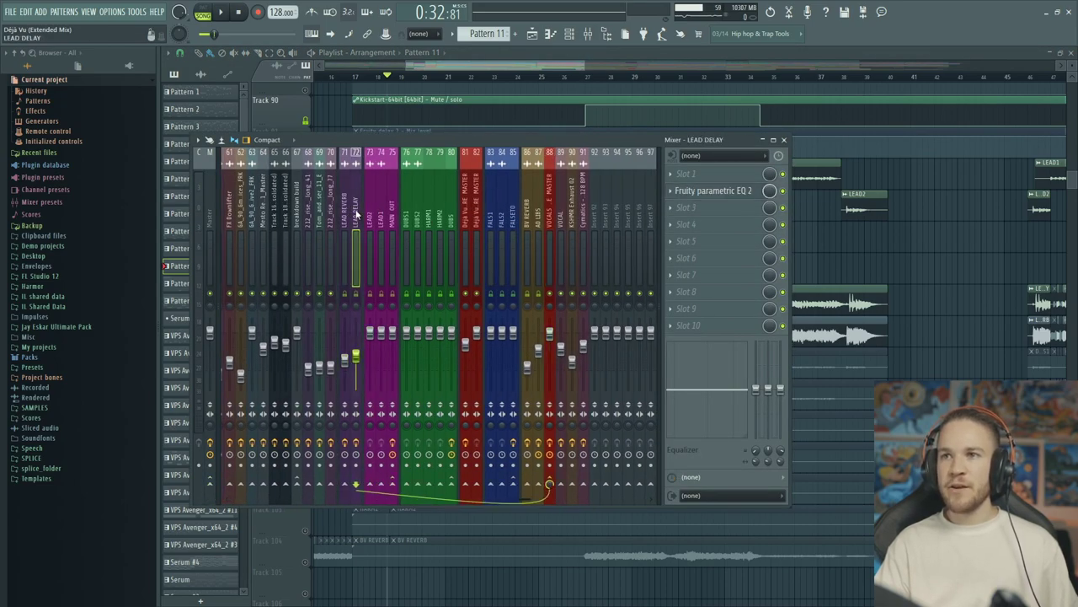
left_click(342, 210)
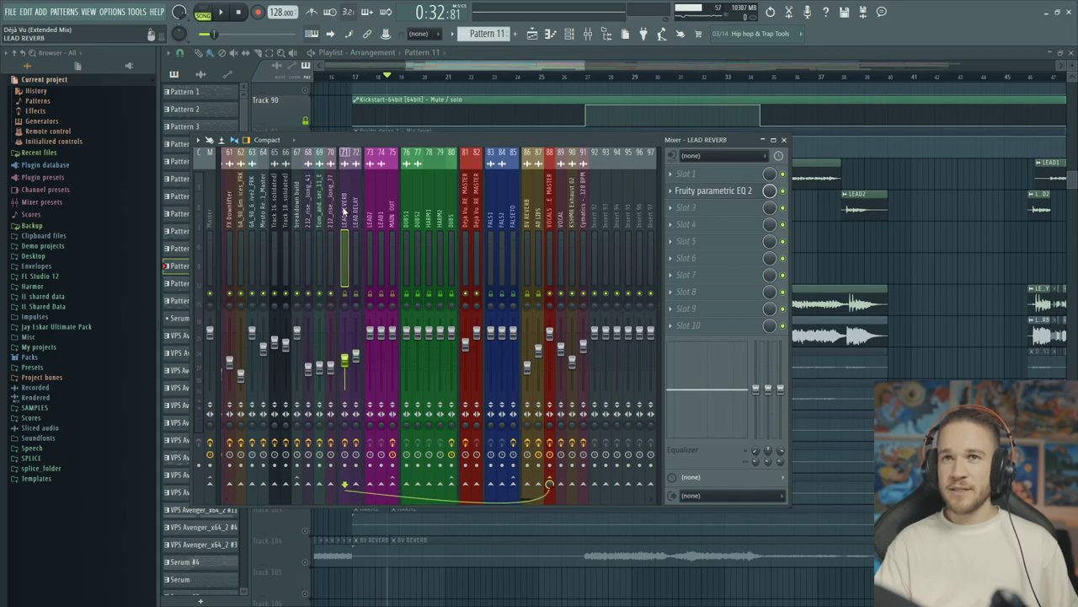
Examine the Fruity parametric EQ 2 curve on the LEAD REVERB channel and move its window clear of the channels
left_click(729, 194)
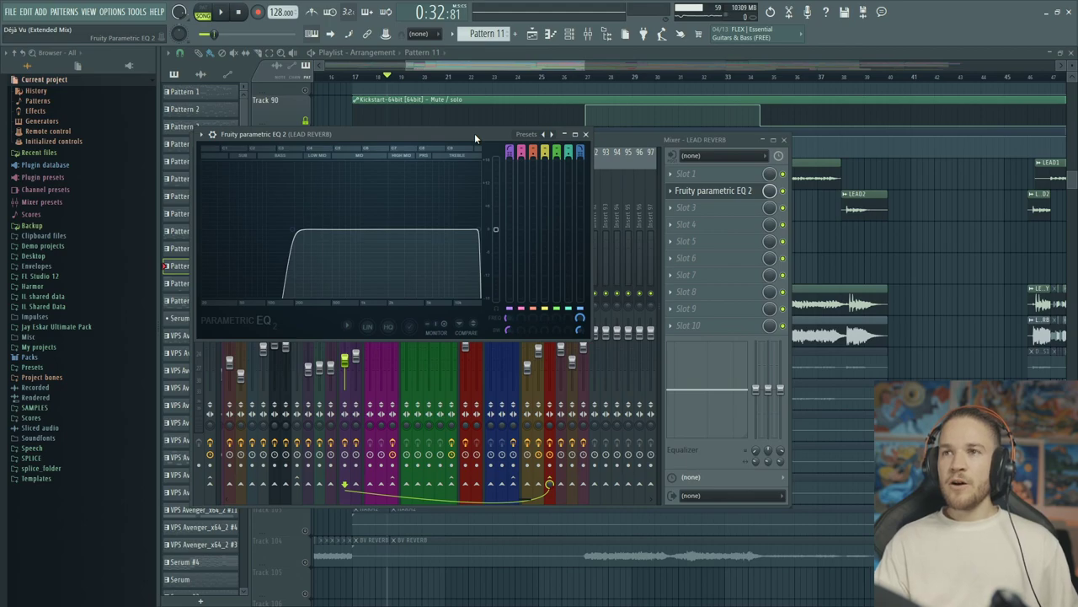
left_click_drag(475, 133, 562, 350)
left_click(351, 221)
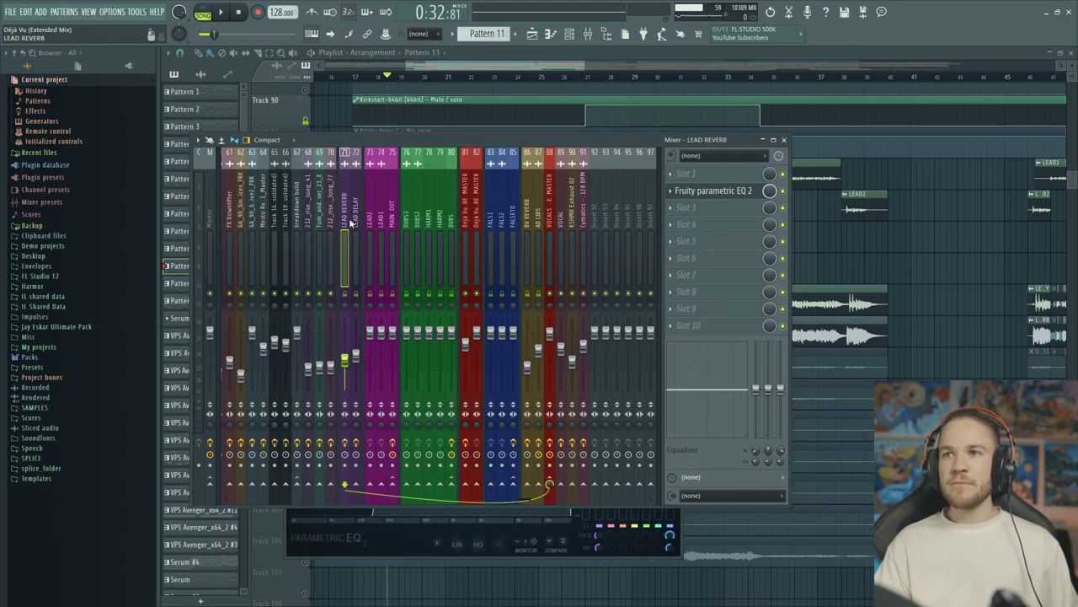
Listen to the lead vocal together with its delay and reverb, and return to the playlist
key("space")
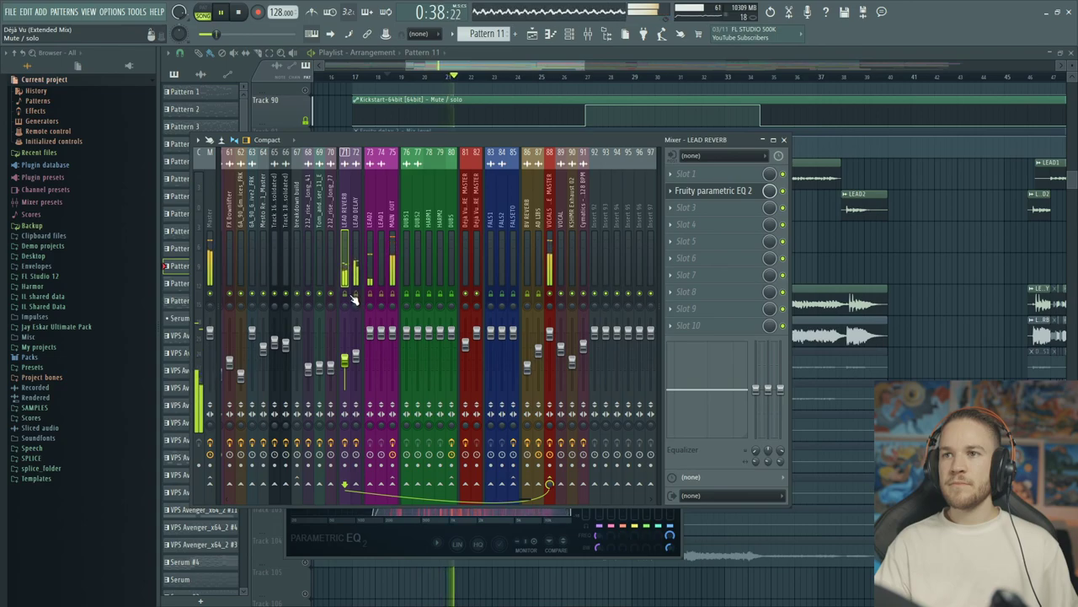
key("F9")
key("space")
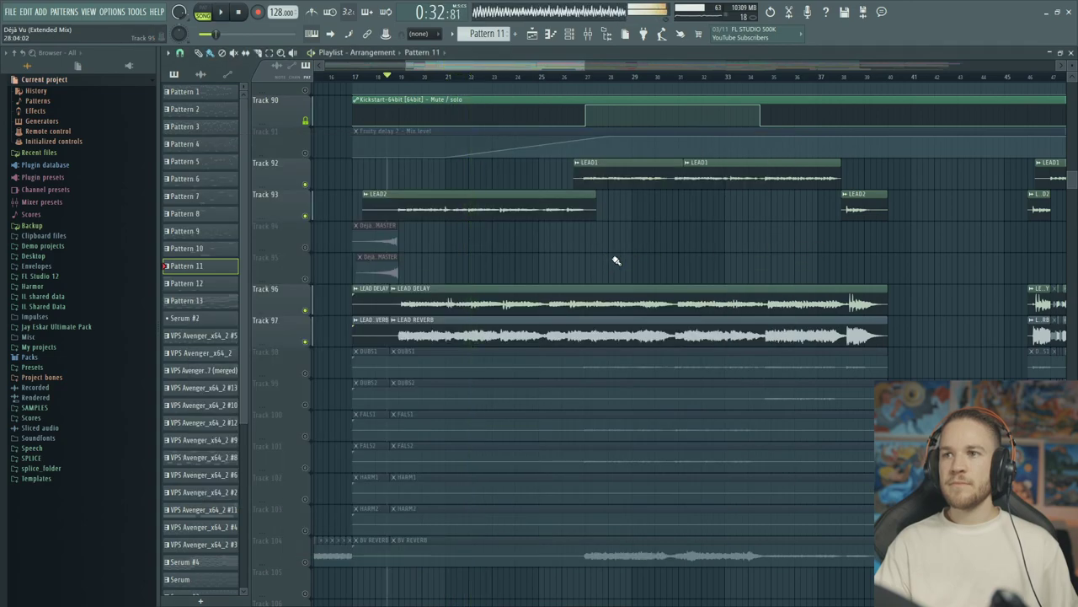
scroll(497, 376, "down", 3)
scroll(340, 272, "up", 3)
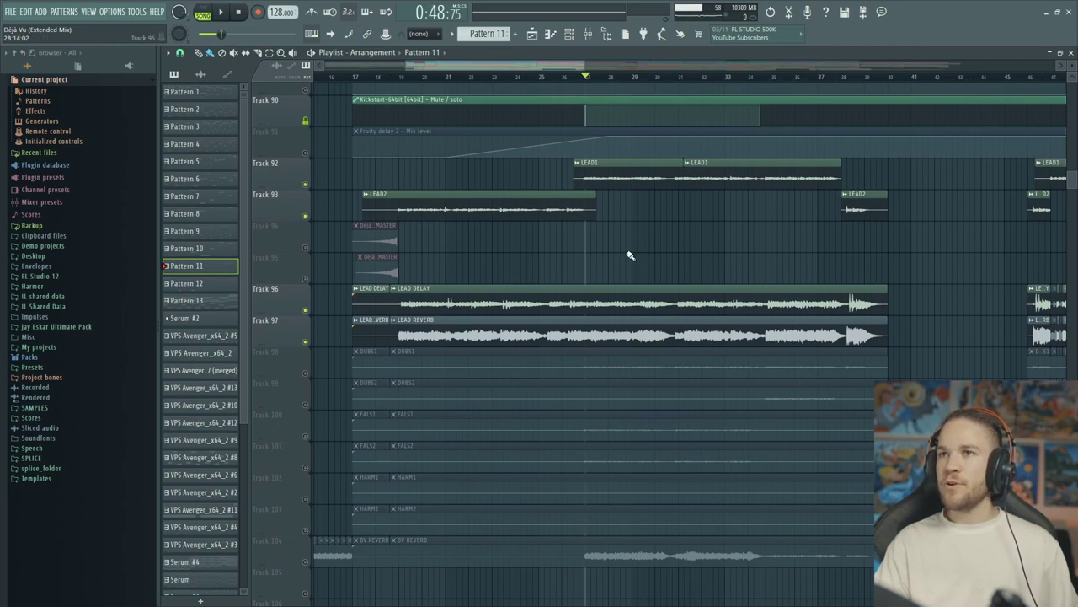
Solo the DUBS1 track, listen to it from bar 27, and inspect the DUBS1 and DUBS mixer channels
scroll(630, 255, "down", 1)
right_click(306, 332)
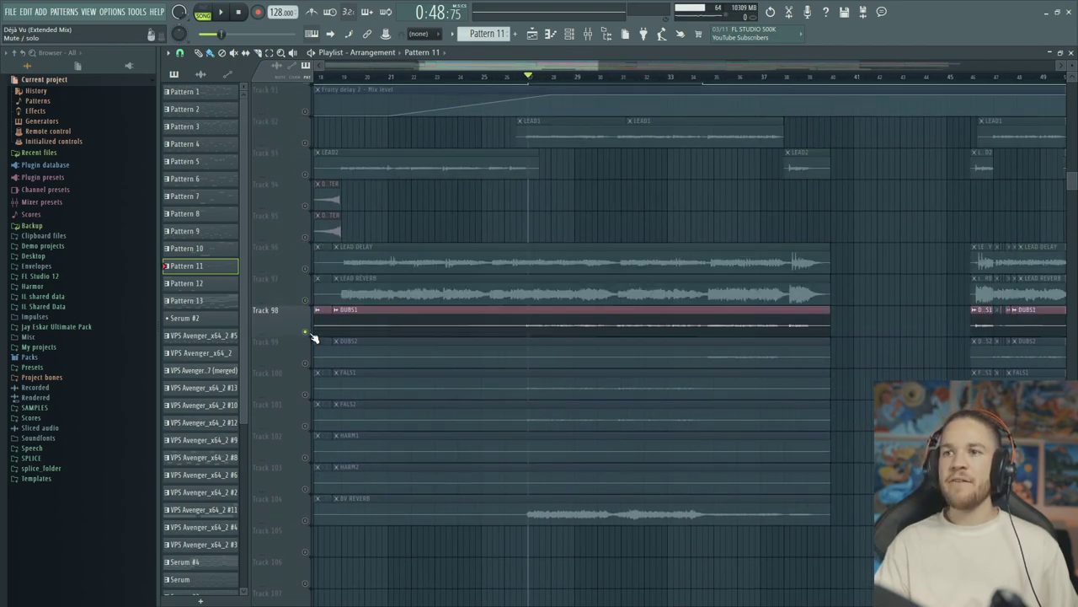
key("space")
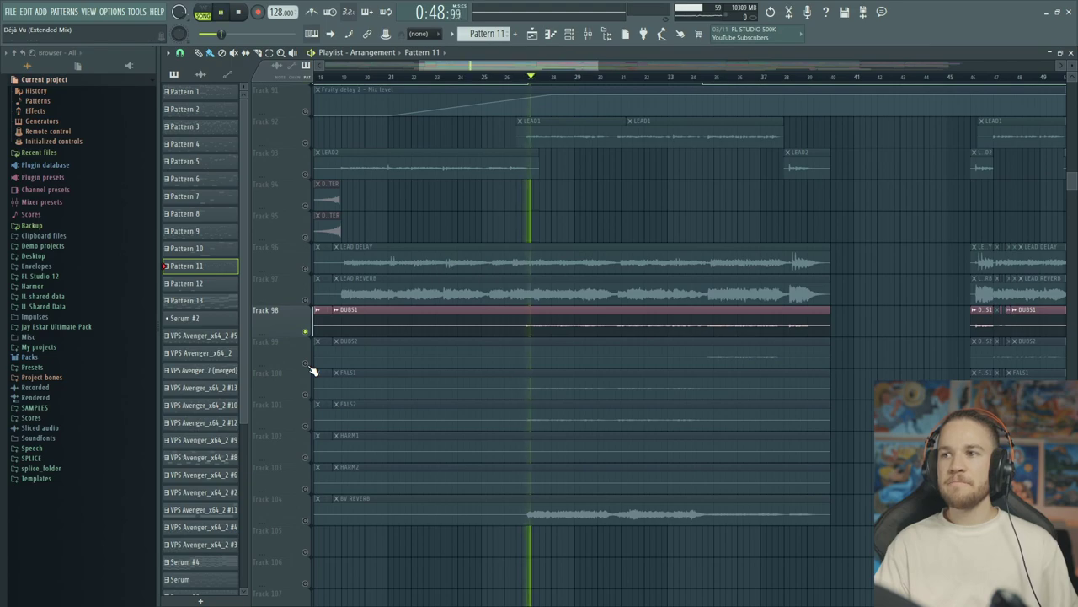
left_click(588, 34)
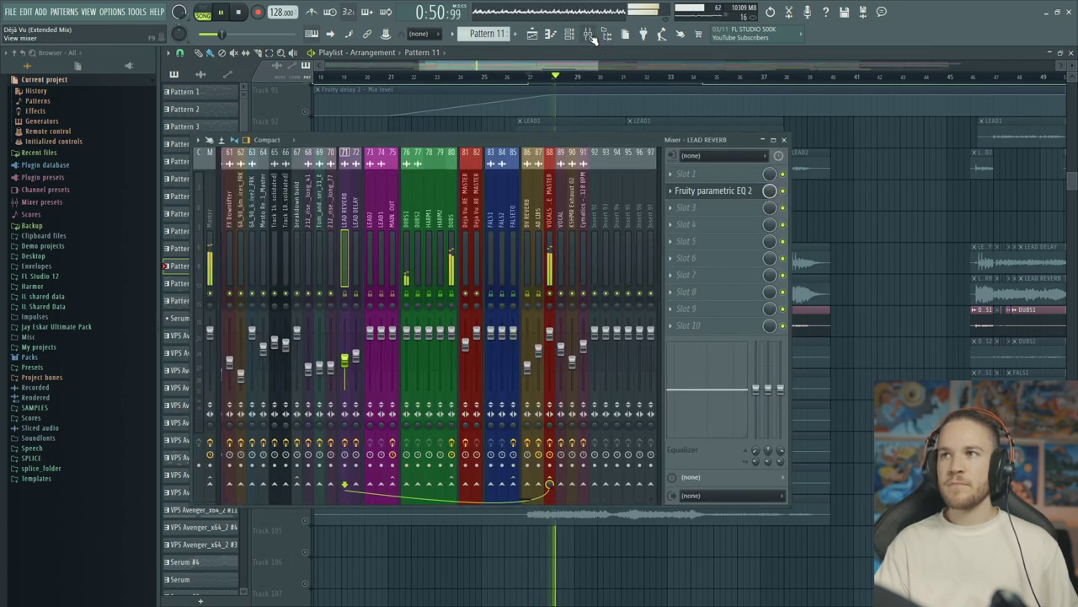
left_click(452, 211)
left_click(406, 221)
key("space")
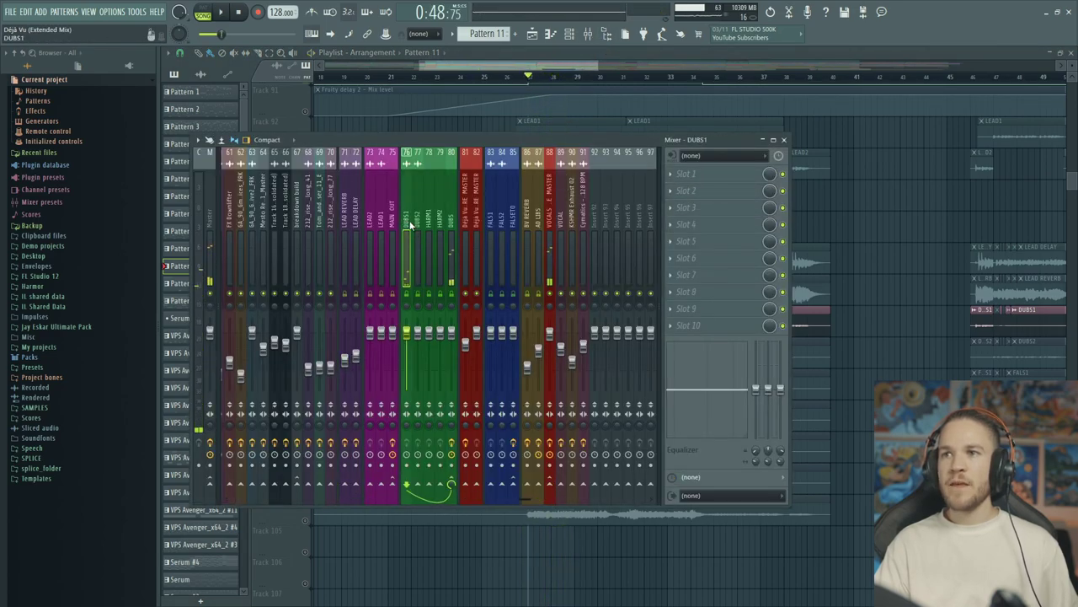
Examine the FabFilter Pro-C 2 and Pro-DS settings on the DUBS channel and return to the playlist
left_click(452, 217)
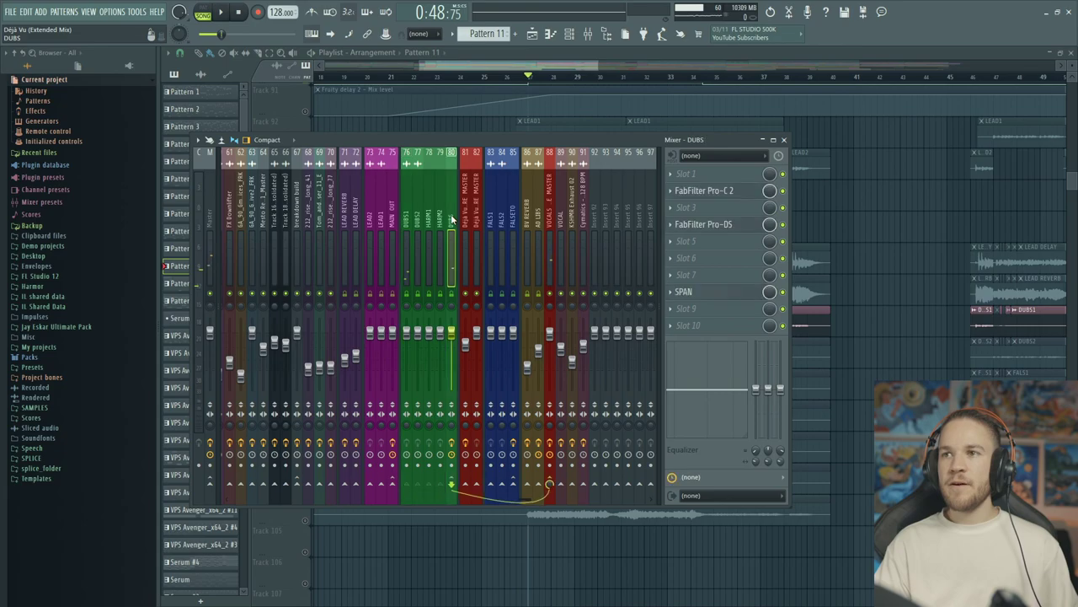
left_click(713, 193)
left_click_drag(724, 177, 514, 139)
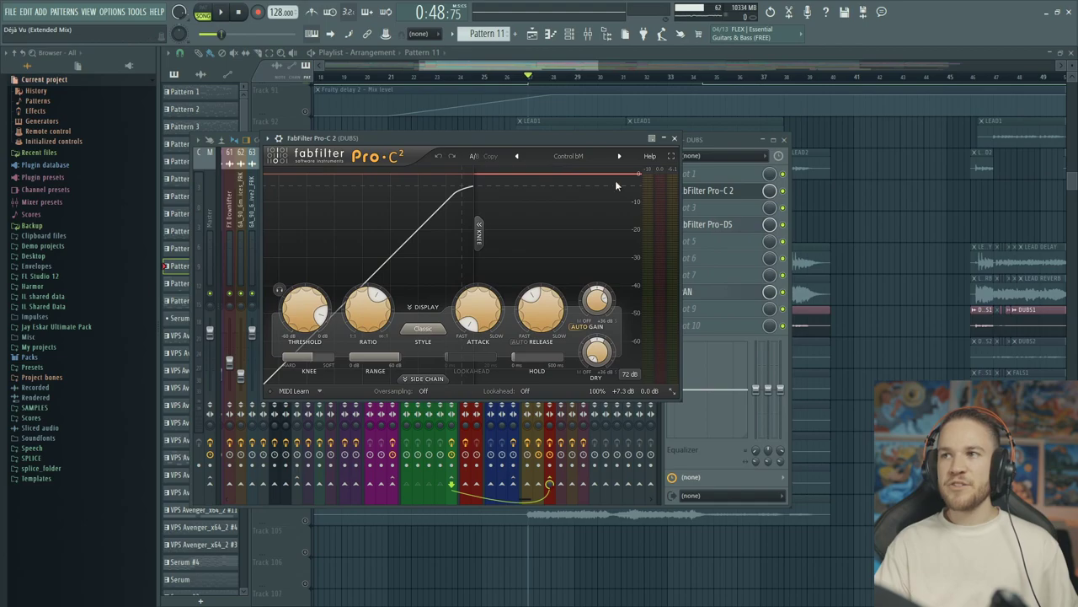
left_click(716, 226)
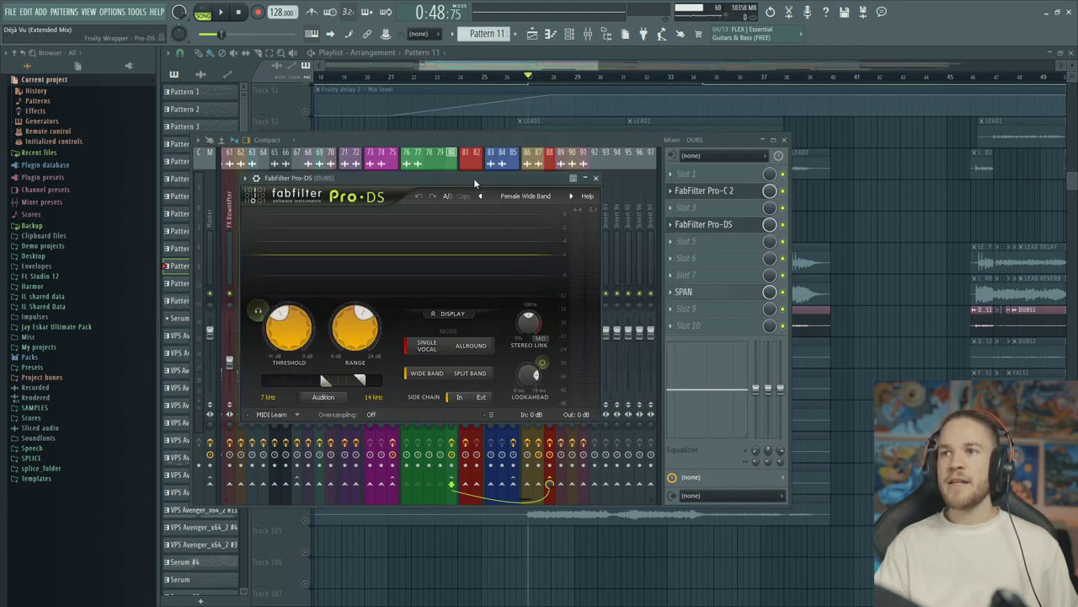
left_click_drag(475, 181, 456, 171)
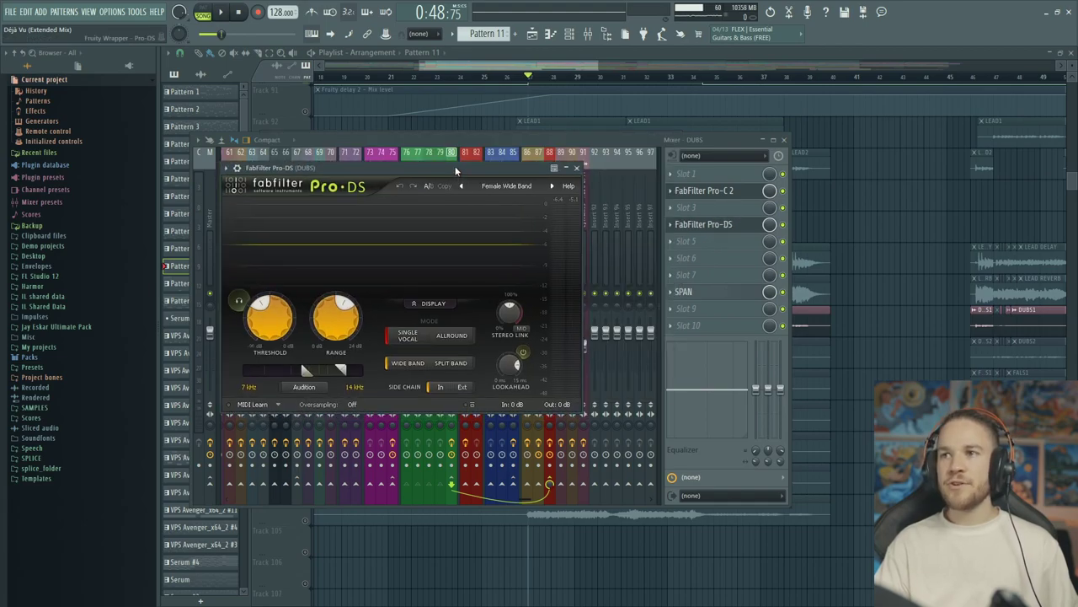
left_click(578, 168)
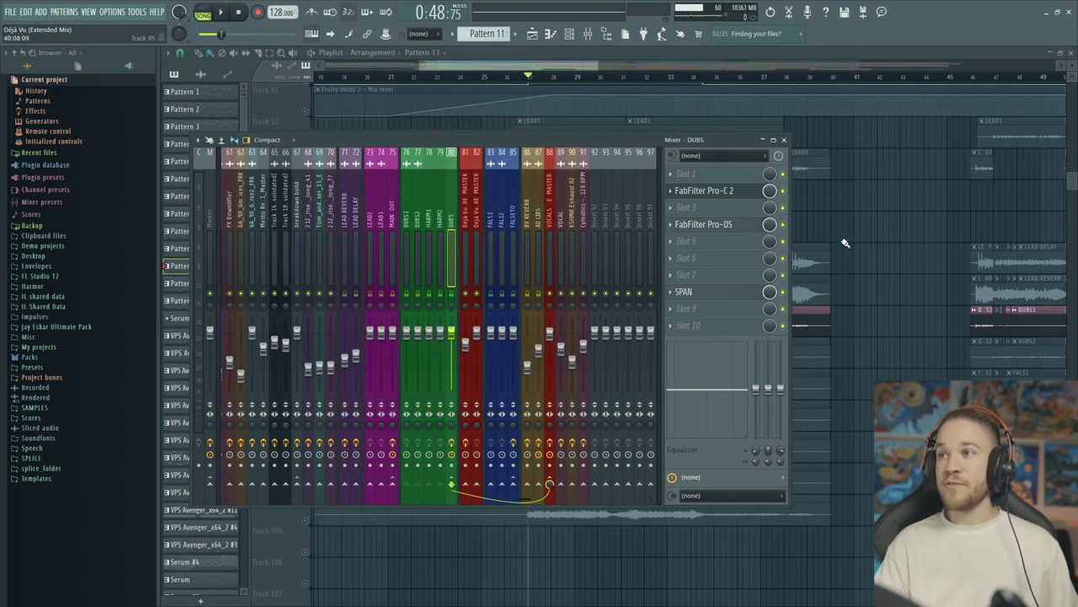
key("F9")
Listen to the FALS1 and FALS2 falsetto tracks one at a time in solo
scroll(433, 313, "down", 3)
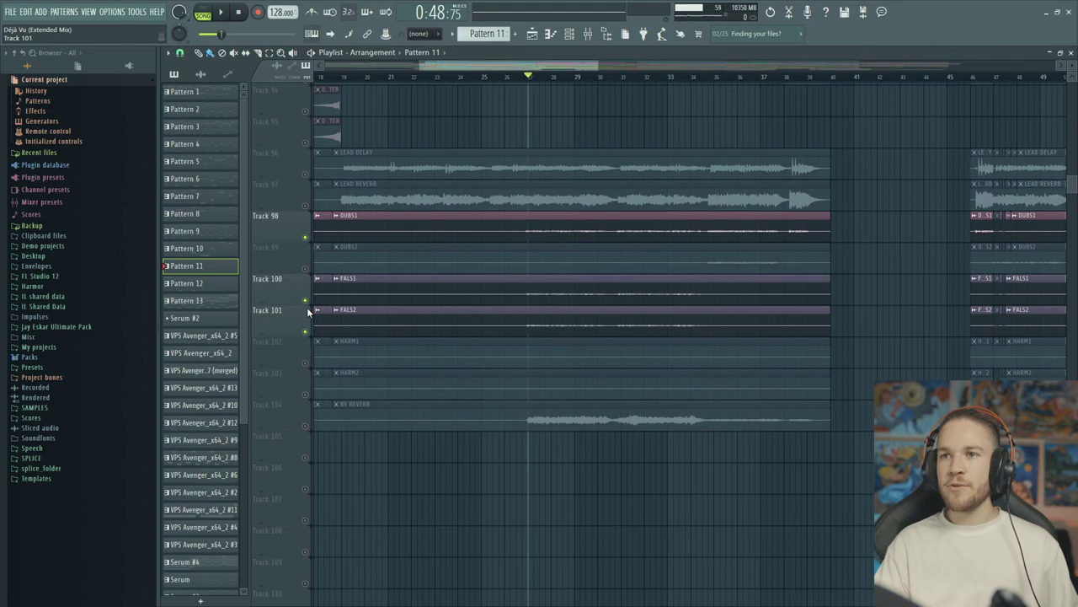
key("space")
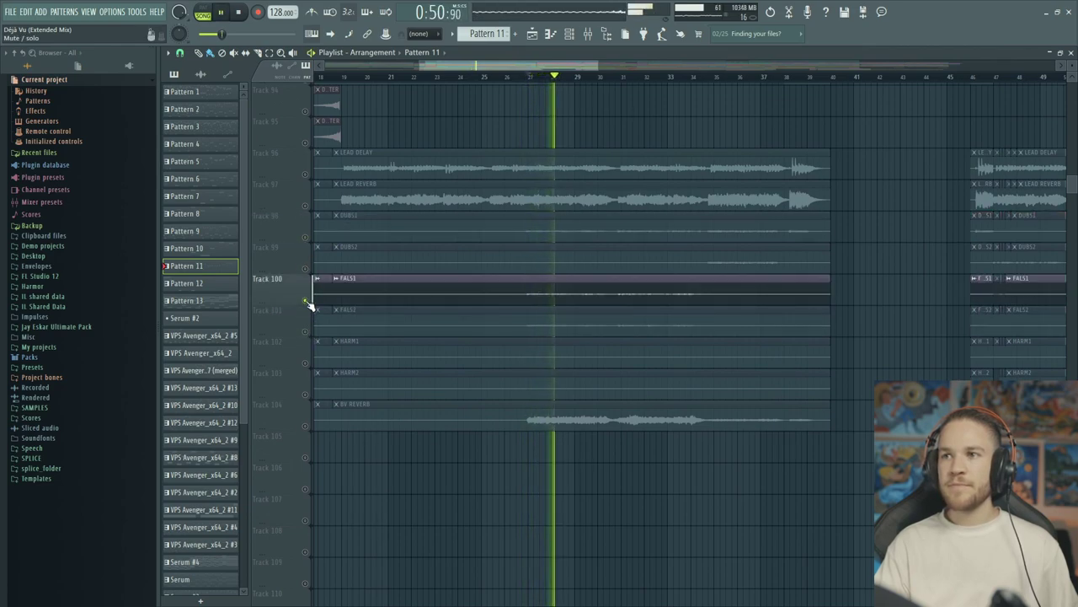
key("space")
key("space")
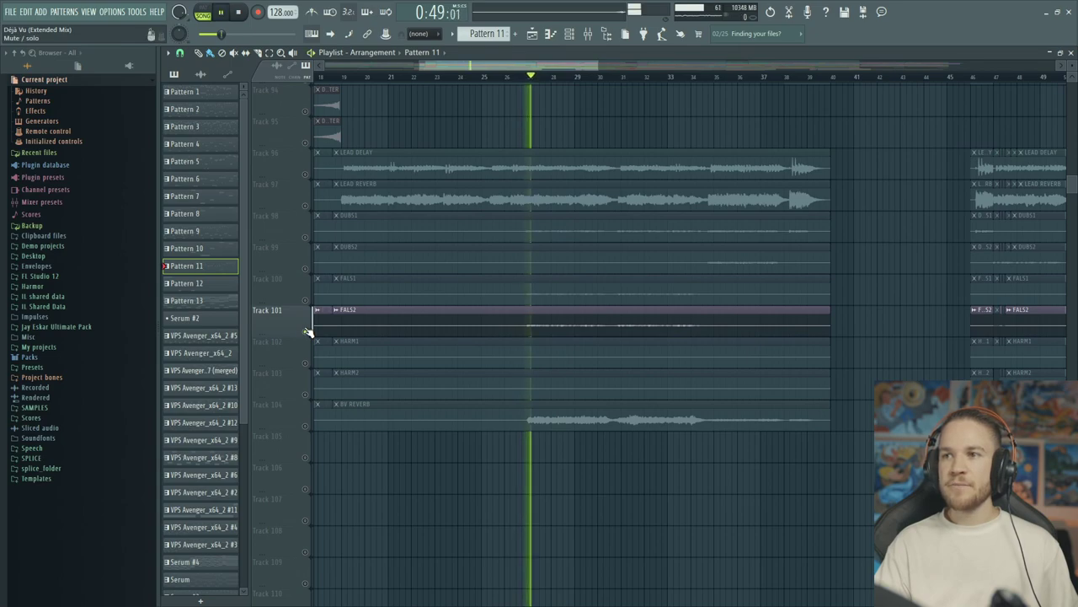
key("space")
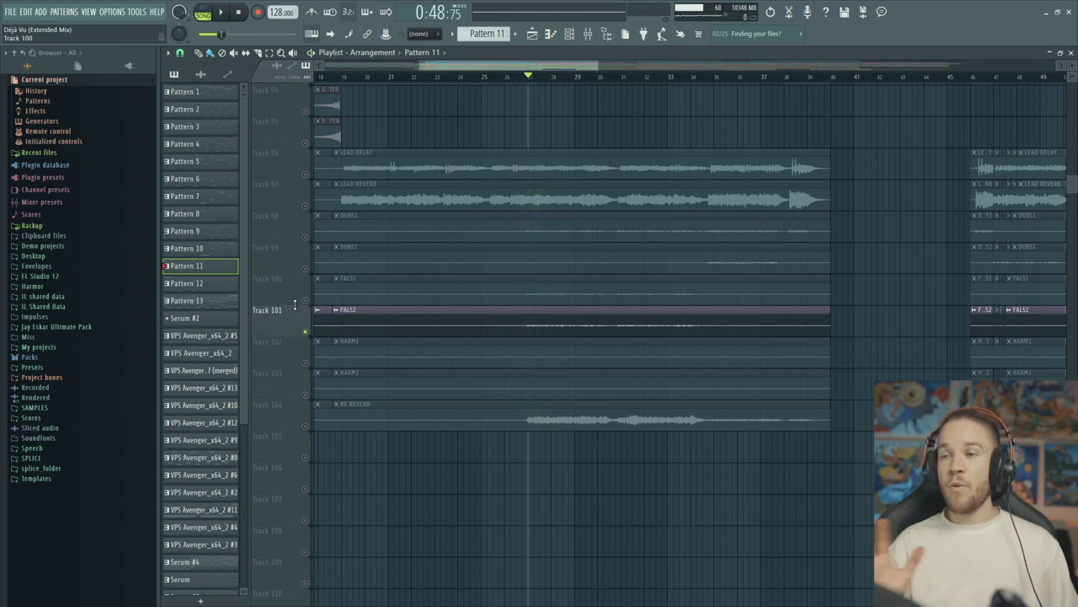
Play the BV REVERB track on its own and unmute FALS2 alongside it
left_click(306, 427)
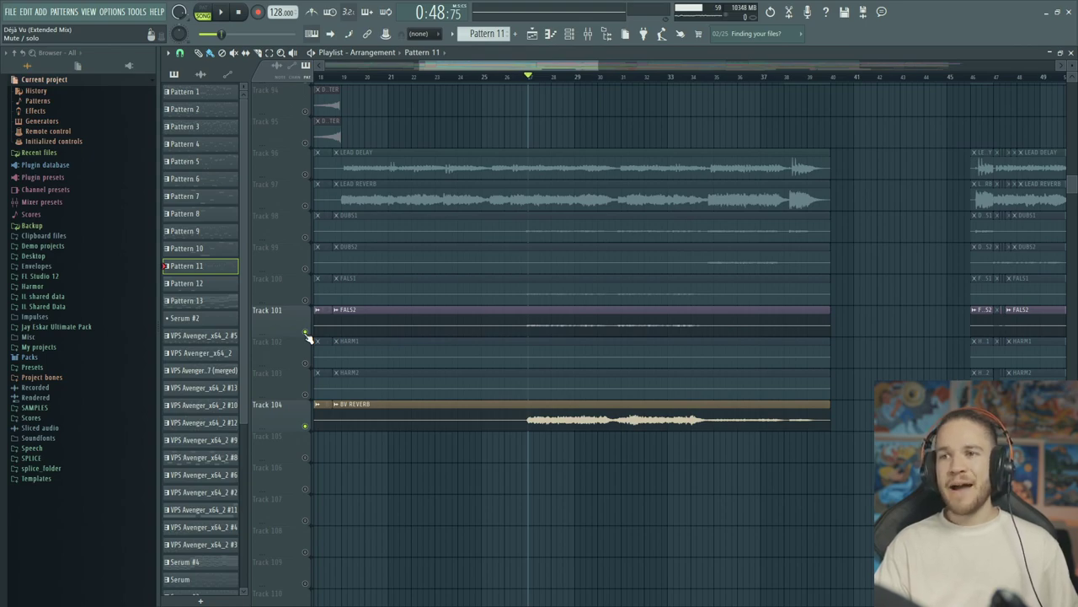
left_click(307, 334)
key("space")
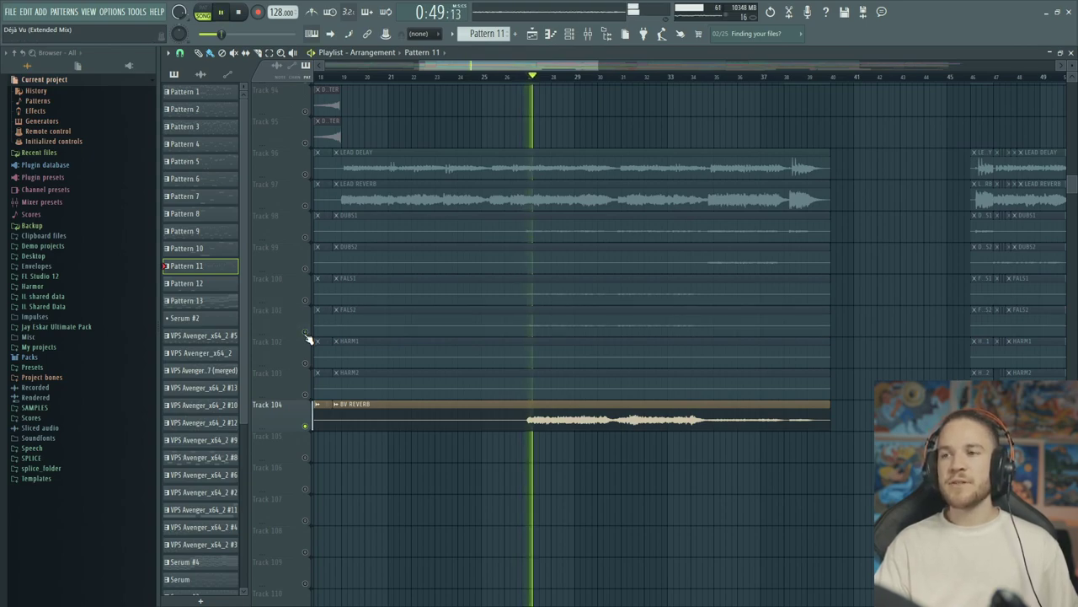
left_click(307, 334)
key("space")
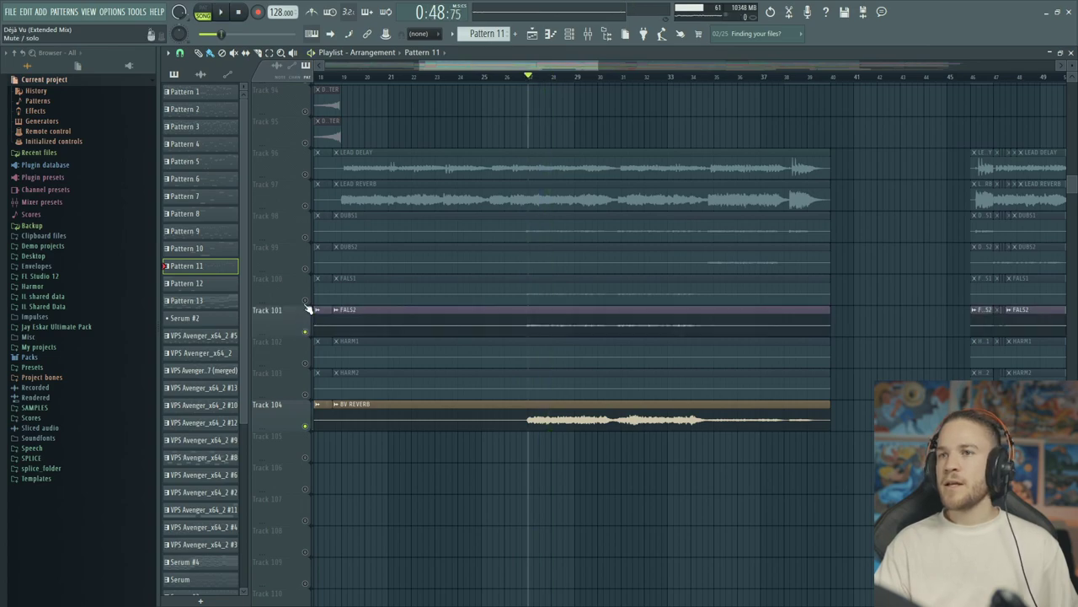
Unmute FALS1, DUBS1, LEAD DELAY and LEAD REVERB, playing the layered background vocals as they are added
left_click(306, 300)
left_click(306, 238)
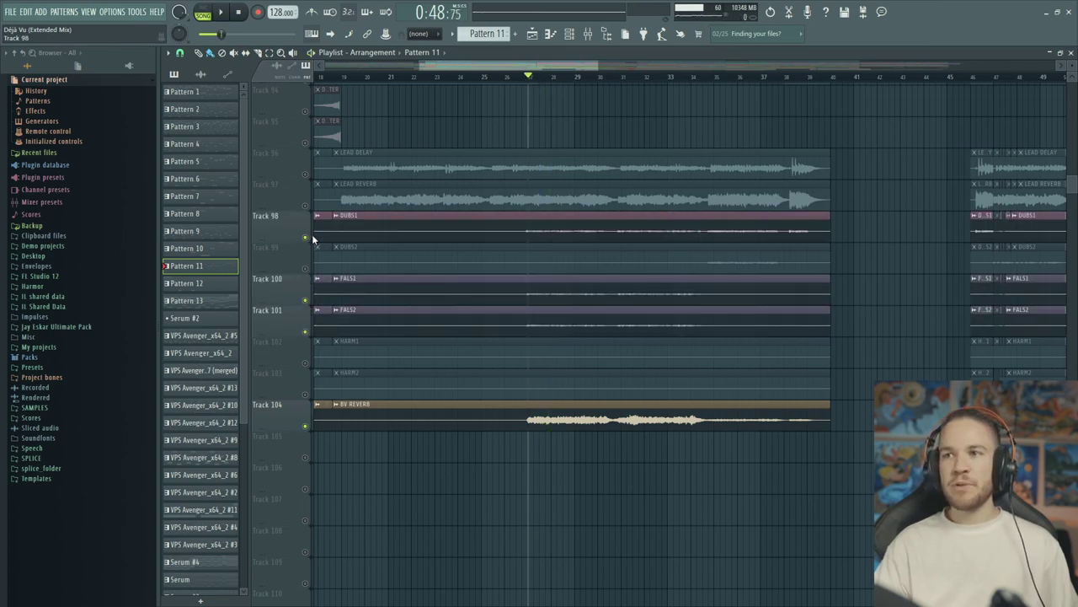
key("space")
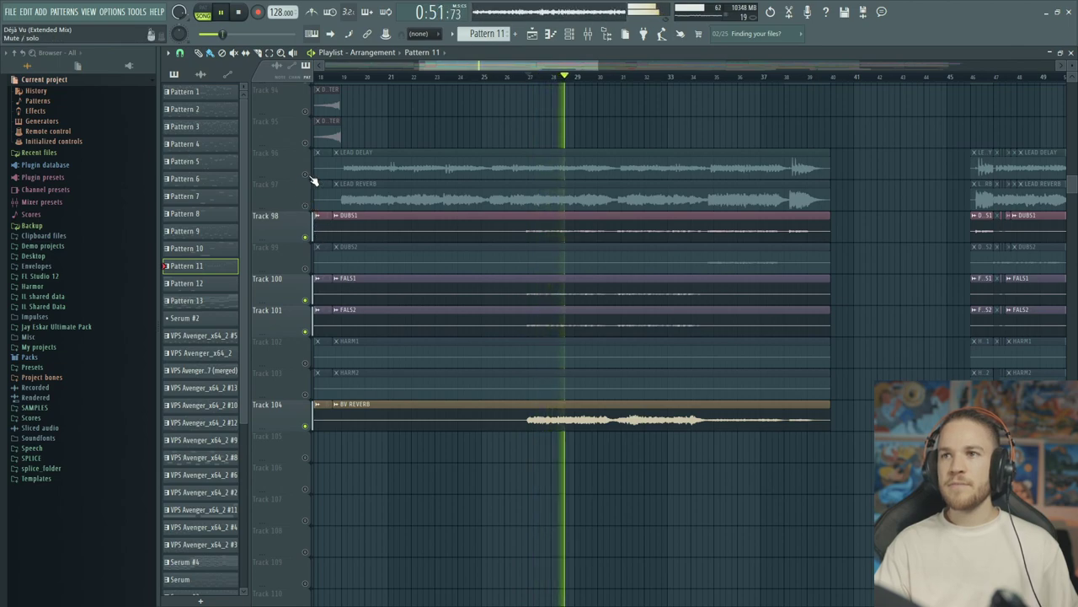
key("space")
left_click(306, 205)
key("space")
key("space")
Unmute the LEAD1 track and listen to the lead vocal with its backing layers and effects
scroll(349, 216, "up", 4)
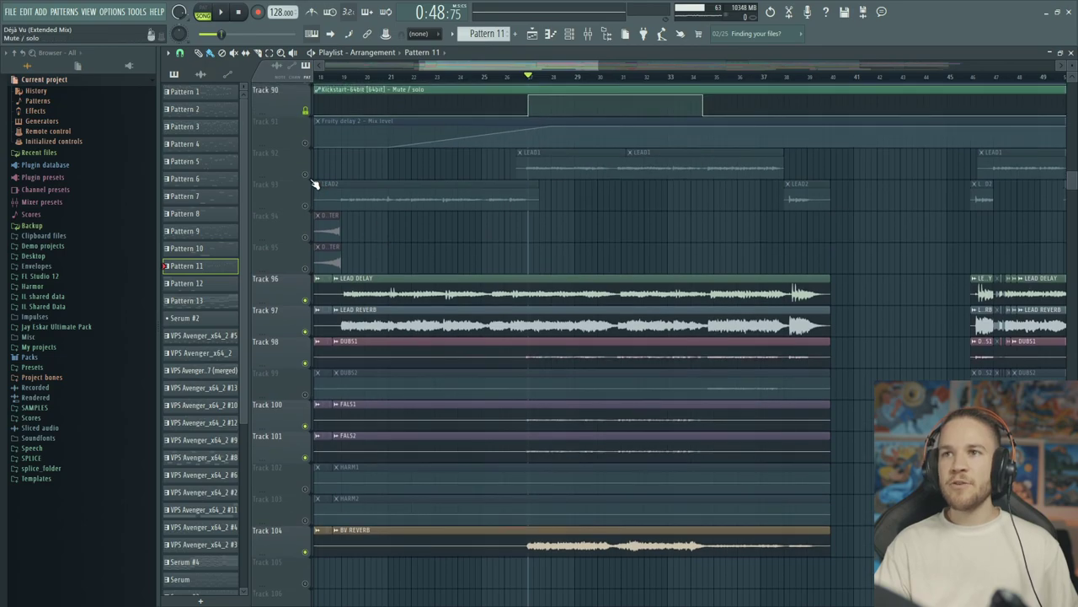
left_click(306, 176)
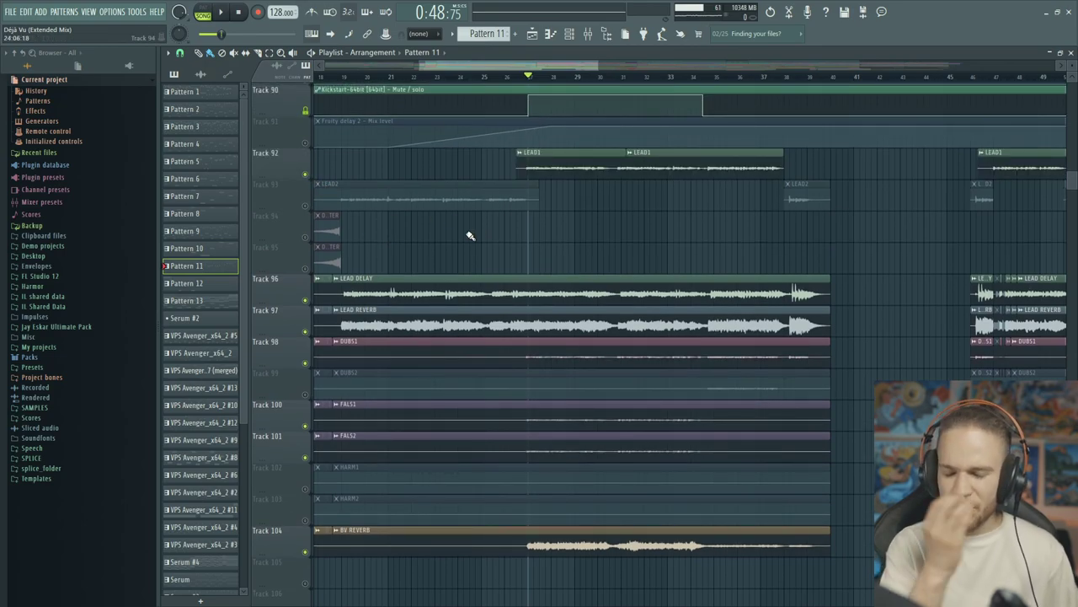
key("space")
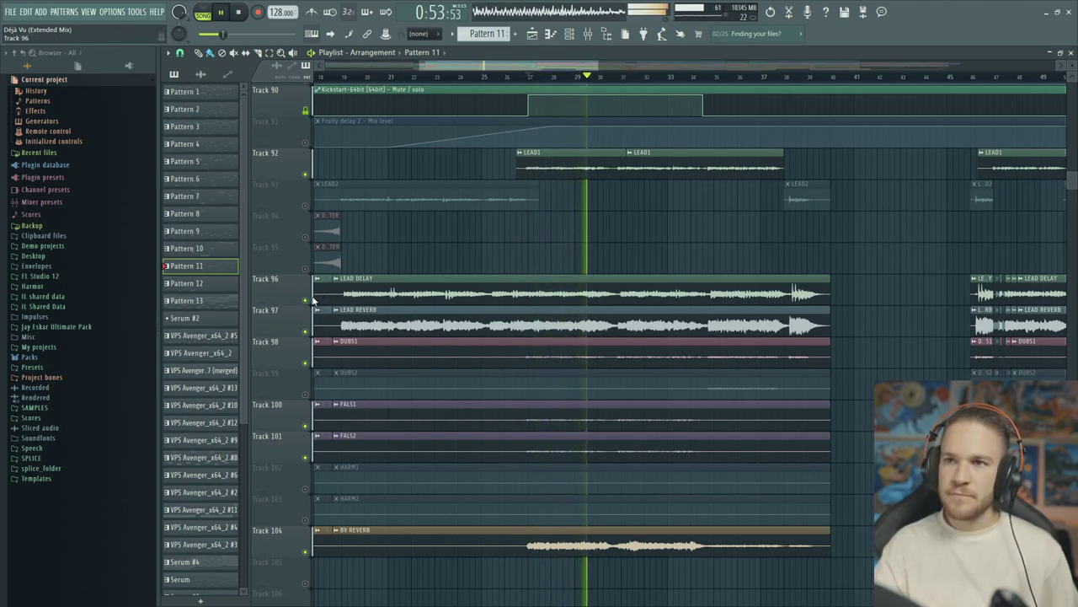
key("space")
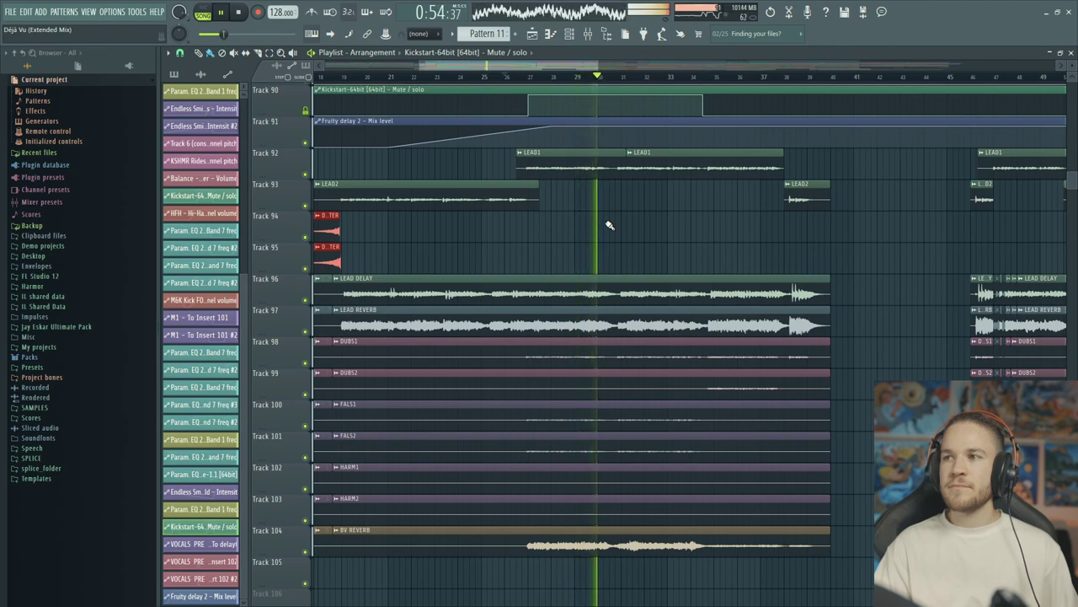
Stop playback of the full arrangement and examine the vocal clips of the next section from bar 46 onward
key("space")
left_click_drag(655, 233, 352, 244)
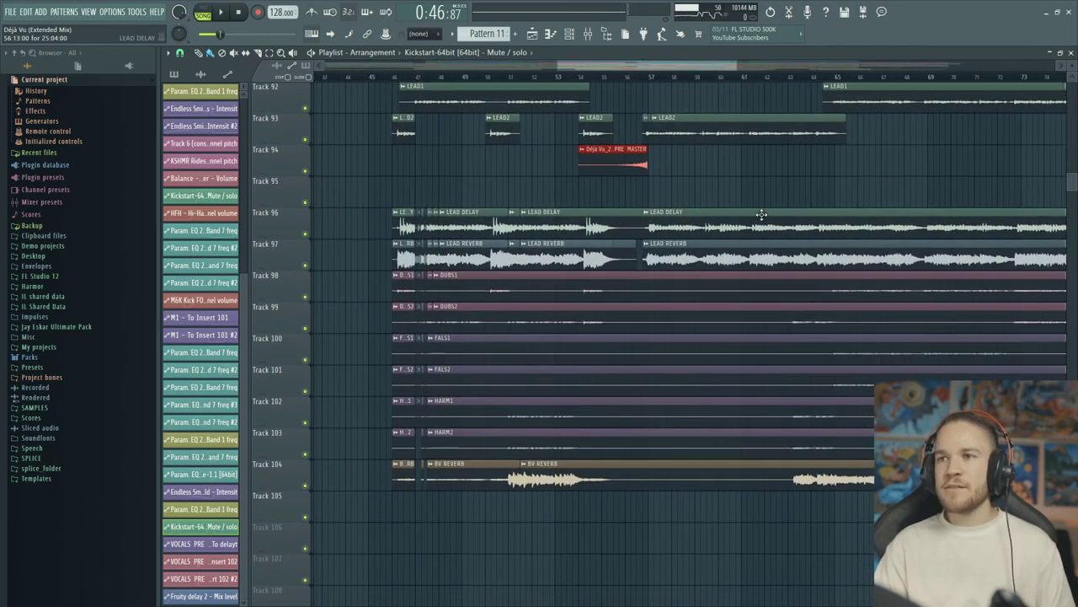
scroll(607, 218, "up", 2)
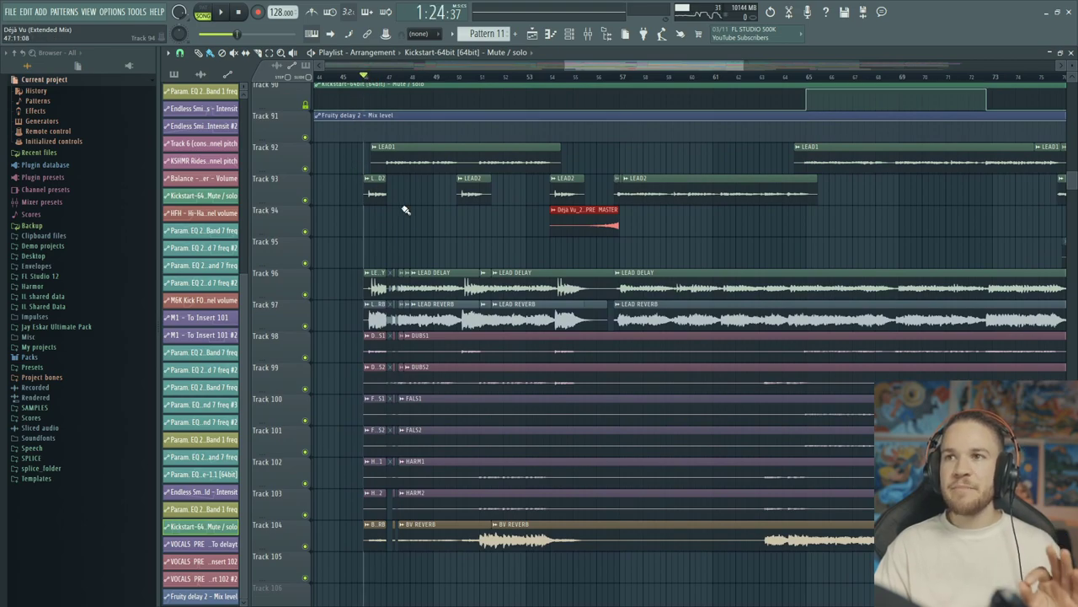
Play the LEAD1 track on its own from bar 46 and compare it with the same passage using all tracks
right_click(307, 170)
key("space")
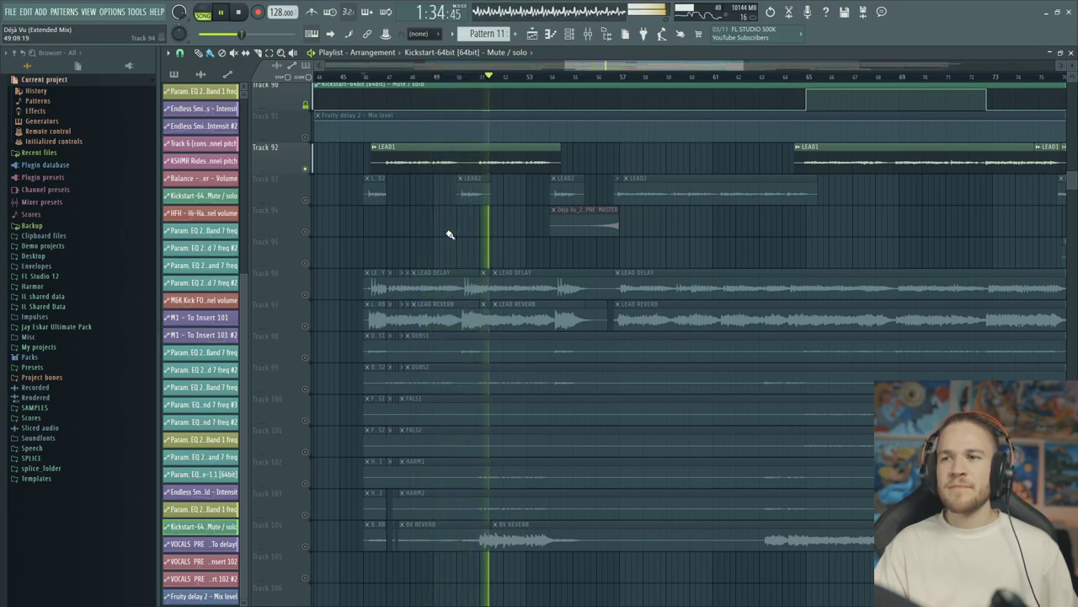
key("space")
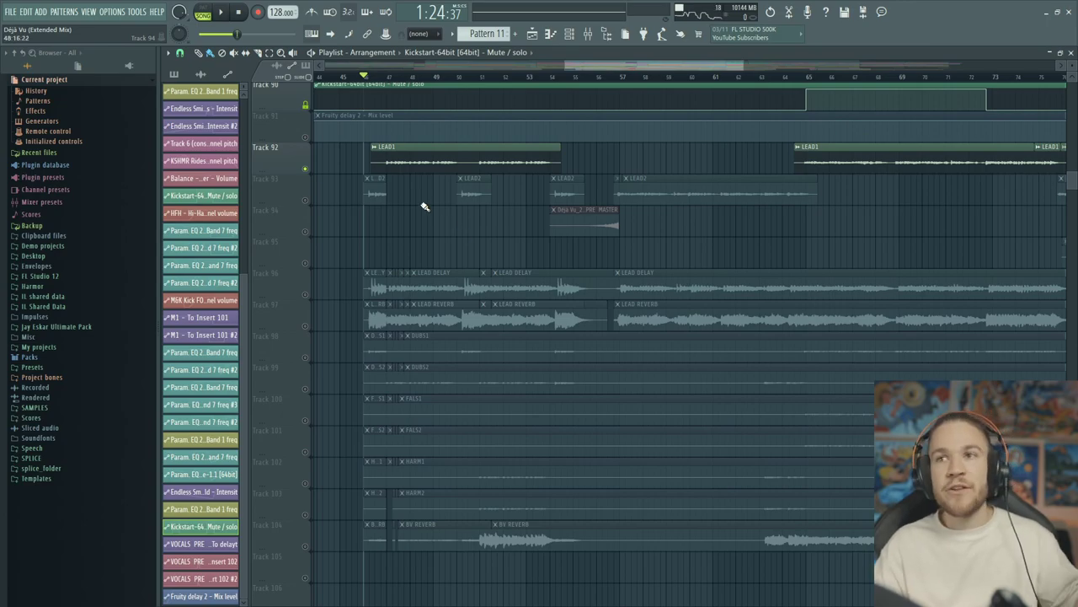
right_click(306, 169)
key("space")
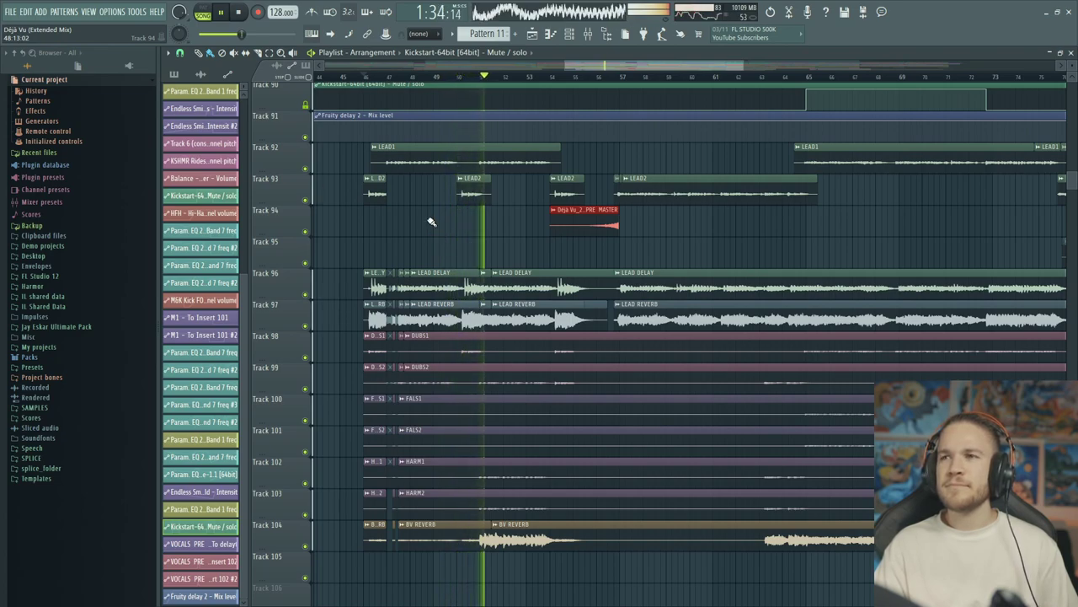
key("space")
Solo the BV REVERB track and listen to it from about bar 51
left_click(482, 79)
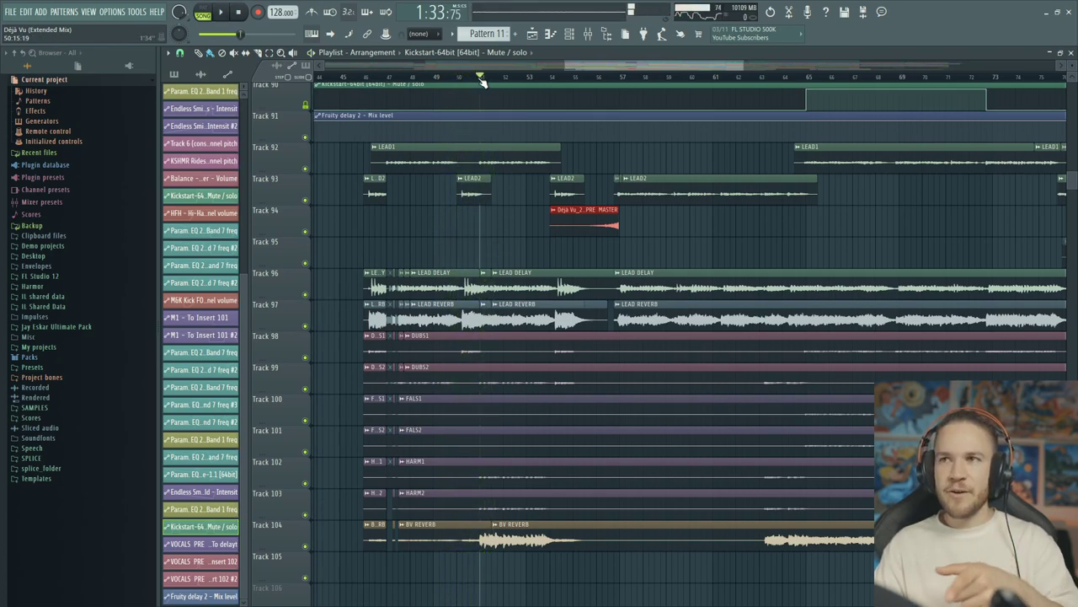
right_click(306, 546)
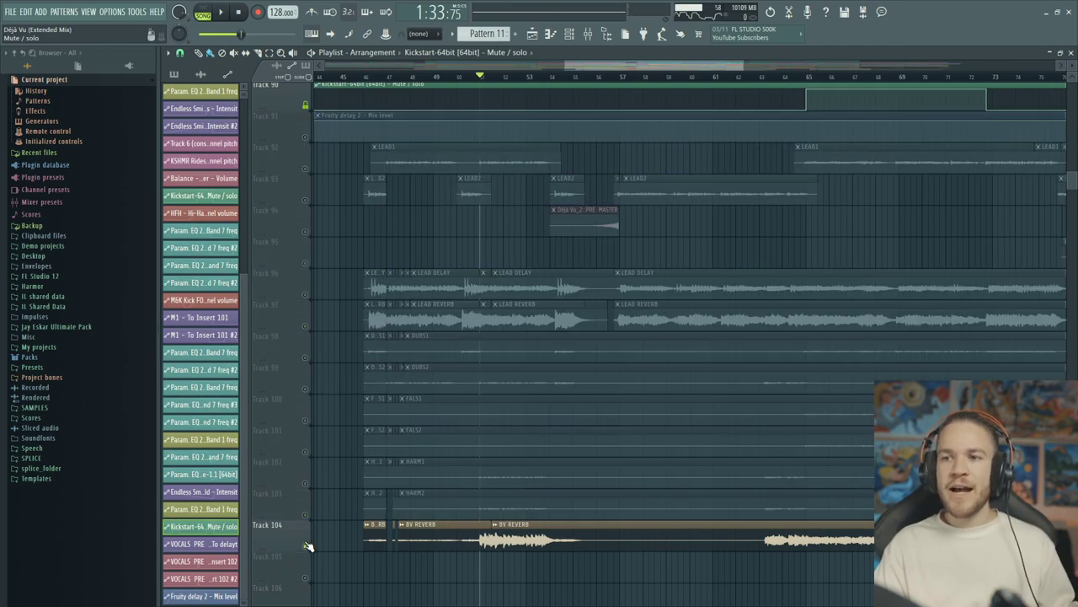
key("space")
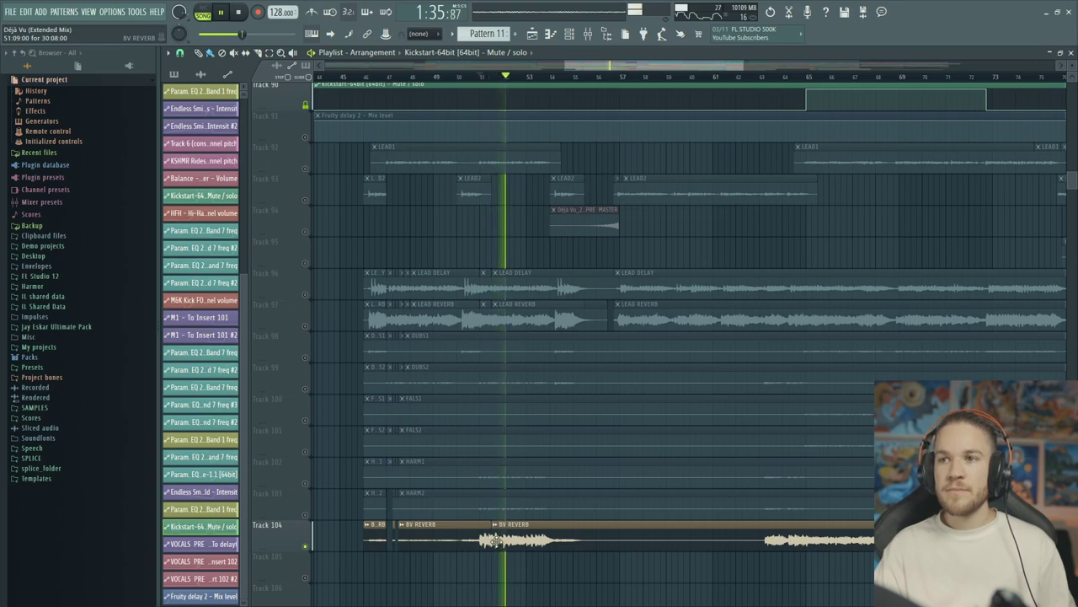
key("space")
Solo LEAD1 together with BV REVERB, play them from about bar 51, and re-enable all tracks
right_click(308, 170)
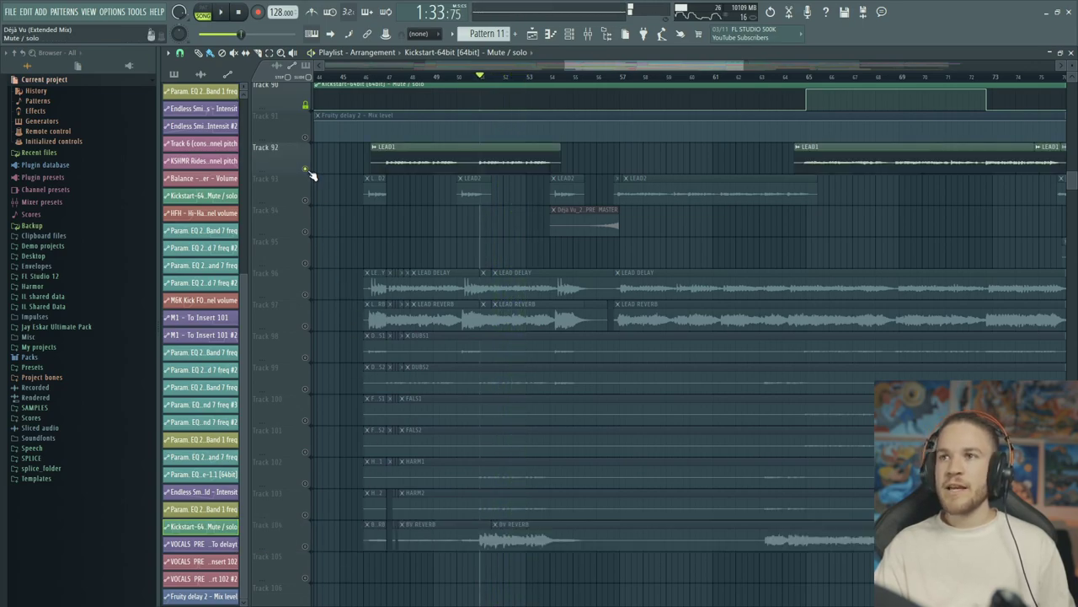
left_click(308, 545)
key("space")
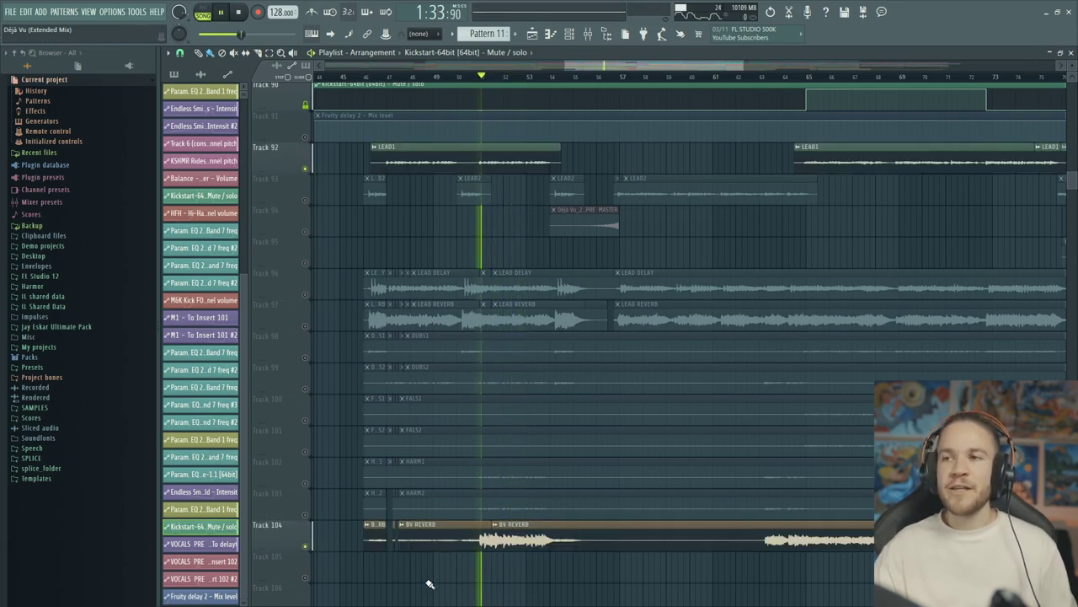
key("space")
right_click(306, 547)
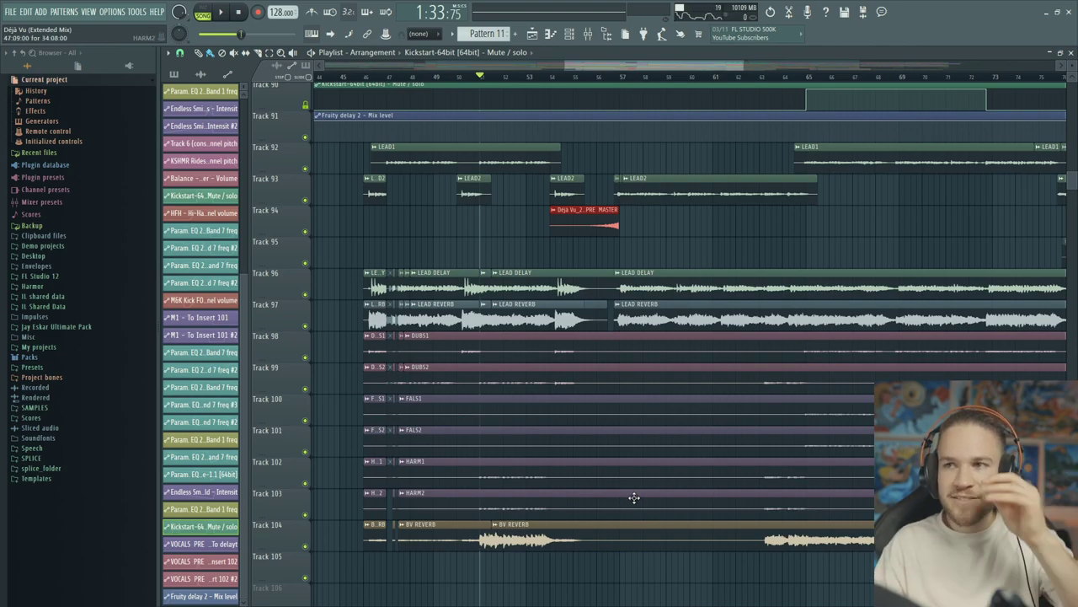
Play LEAD1, LEAD DELAY, LEAD REVERB, DUBS1, DUBS2, HARM1 and HARM2 without the other tracks from about bar 73
left_click_drag(696, 241, 628, 241)
left_click_drag(545, 211, 691, 302)
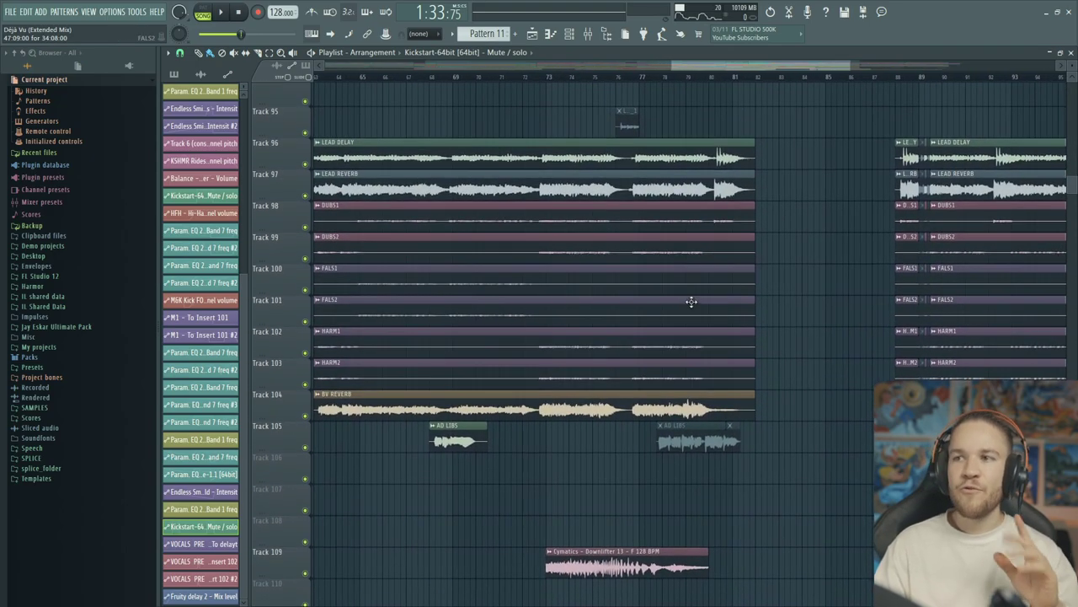
scroll(605, 82, "down", 3)
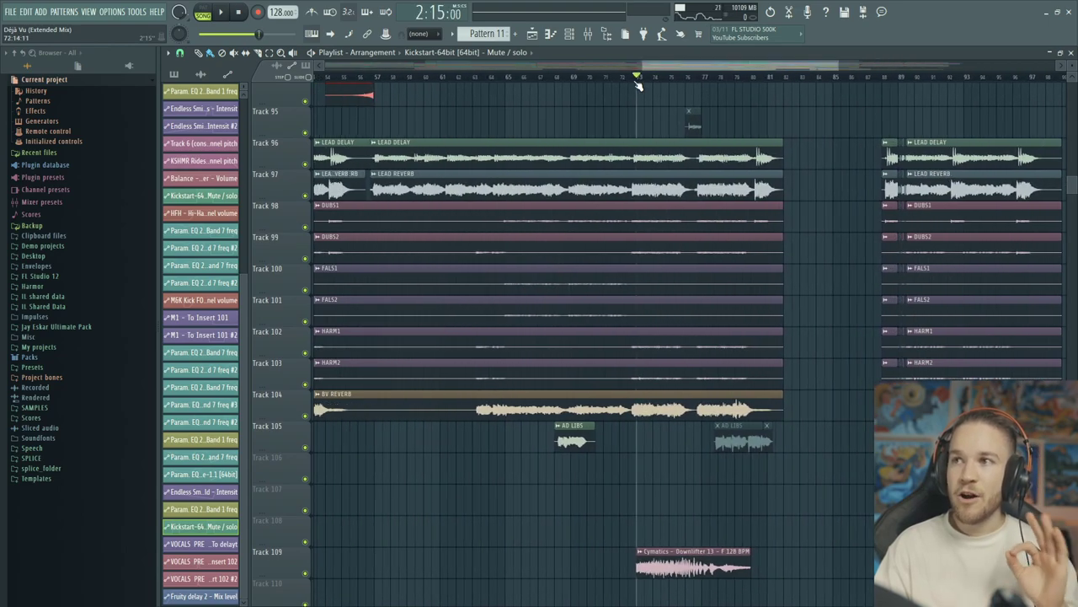
right_click(306, 353)
scroll(564, 468, "up", 1)
key("space")
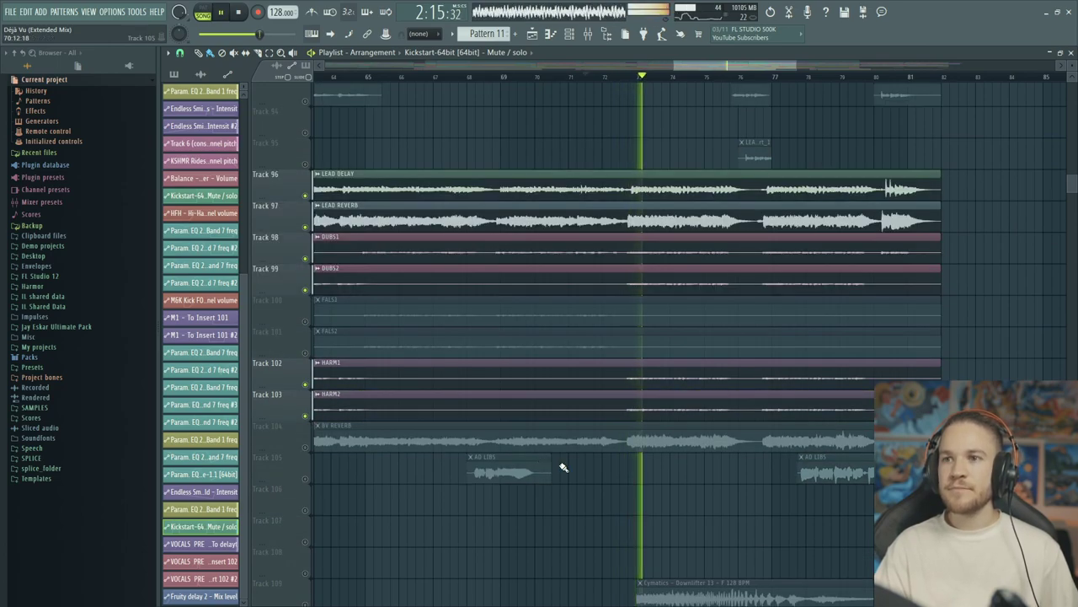
scroll(564, 424, "up", 3)
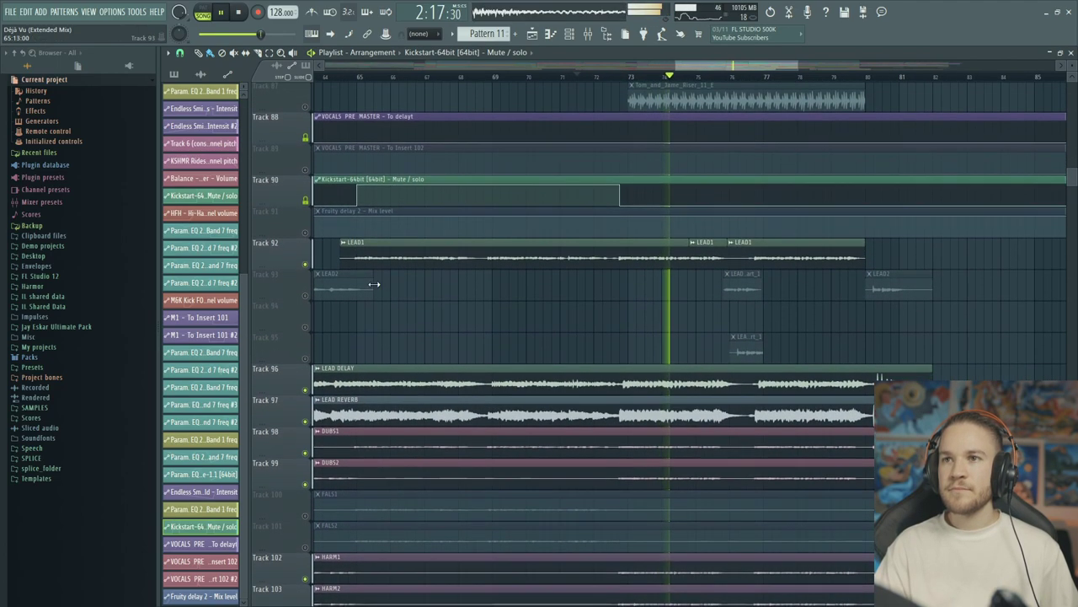
key("space")
Solo the HARM1 and HARM2 tracks, listen to the harmonies around bar 74, and re-enable all tracks
scroll(356, 388, "down", 3)
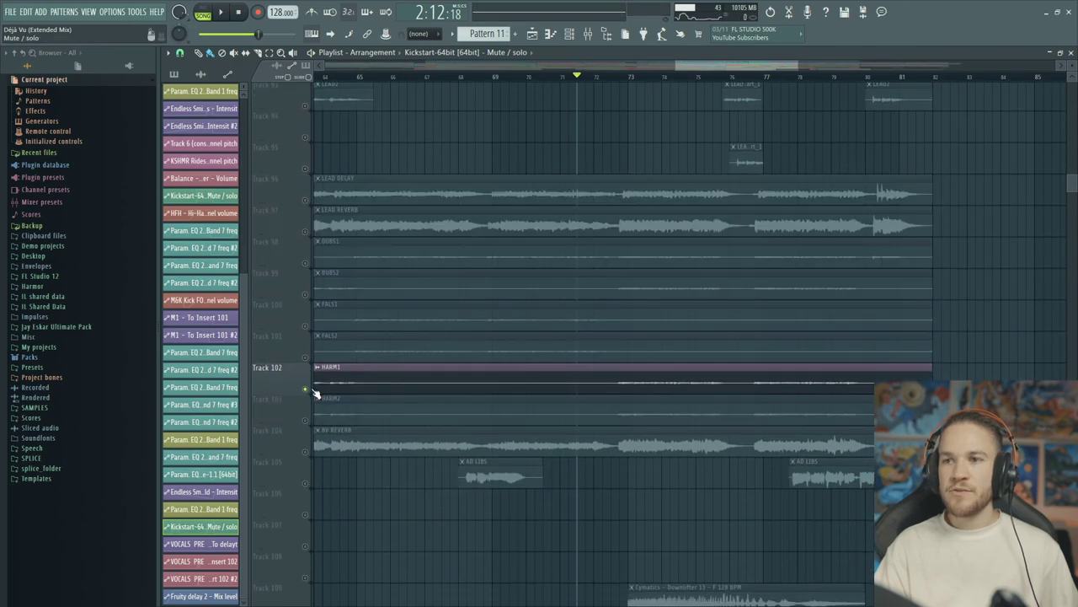
left_click(305, 420)
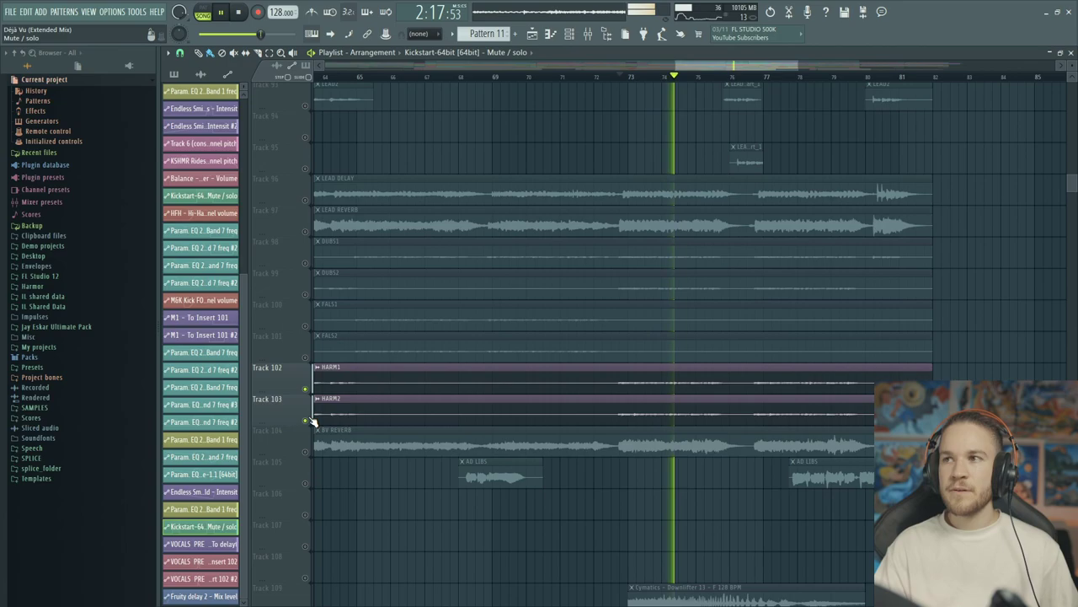
scroll(402, 421, "up", 1)
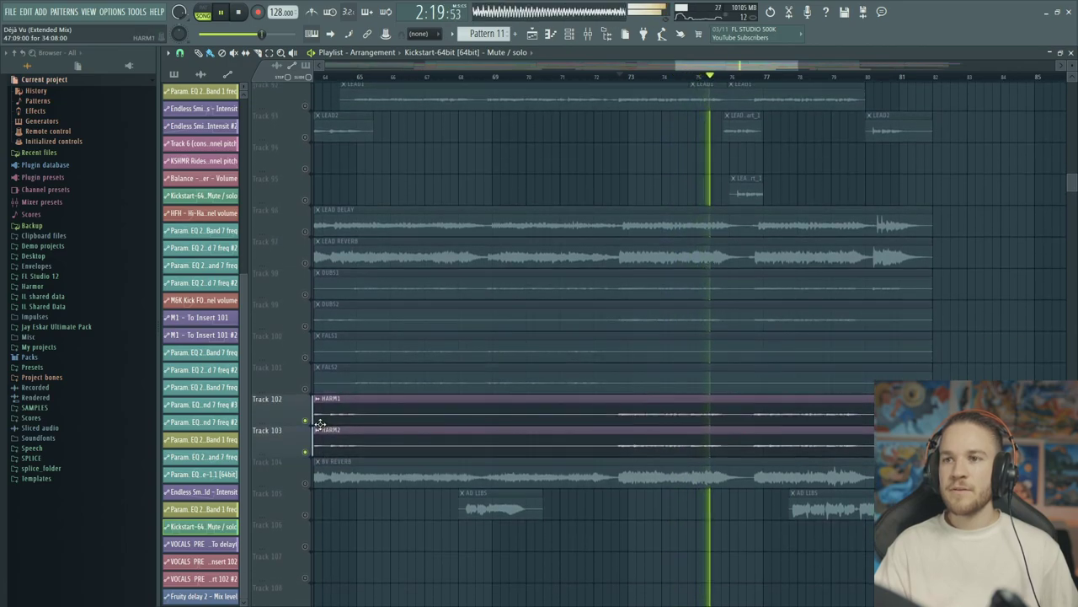
key("space")
right_click(305, 421)
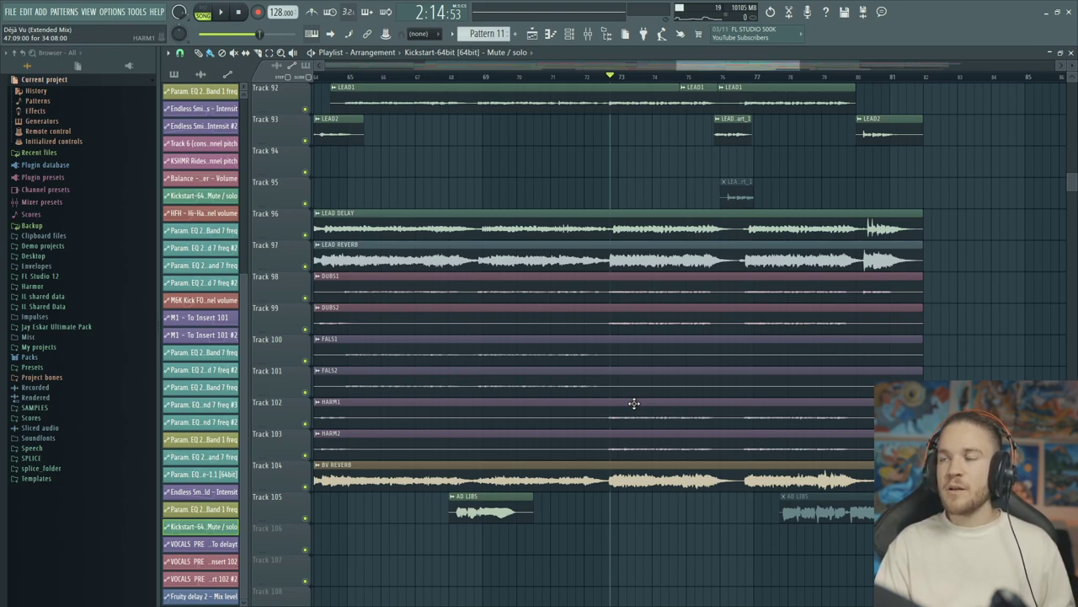
Examine how the lead, background, harmony and ad-lib vocal clips are laid out from bar 65 to bar 97 and across the arrangement
left_click_drag(680, 191, 645, 224)
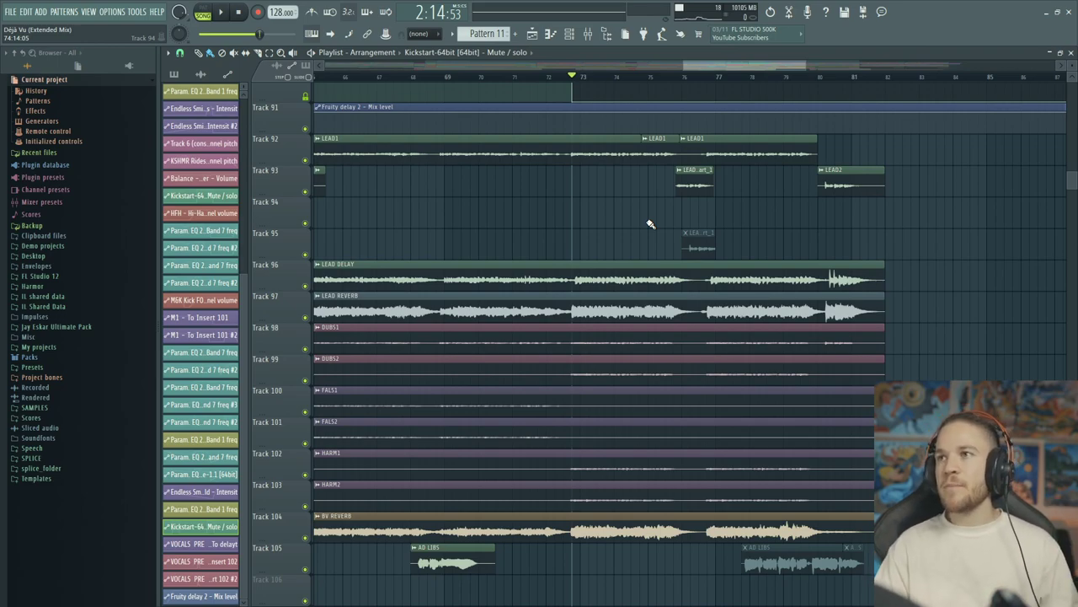
scroll(771, 210, "right", 1)
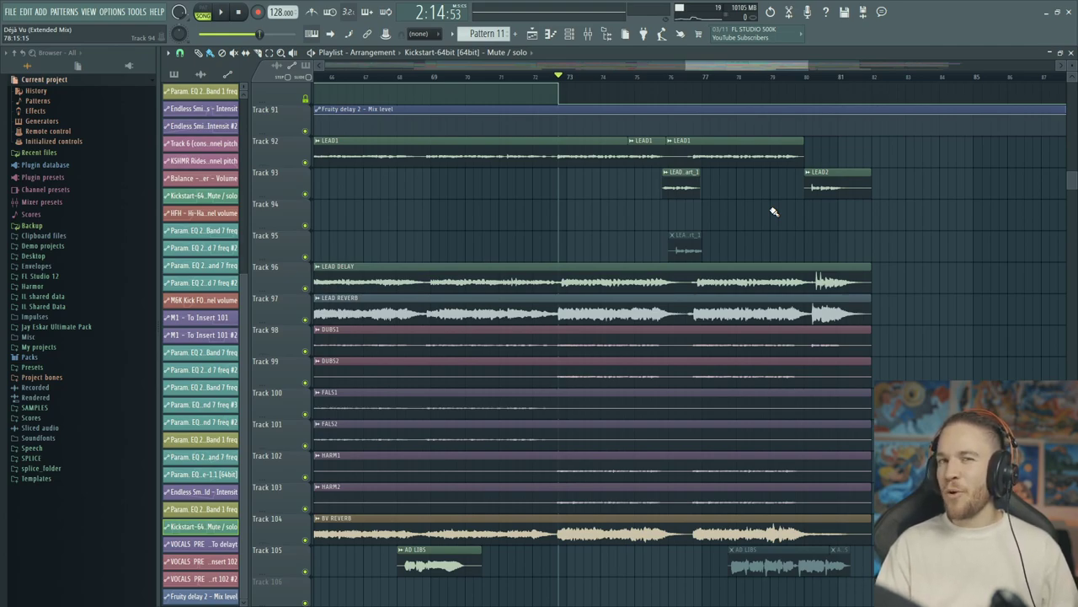
scroll(655, 77, "down", 3)
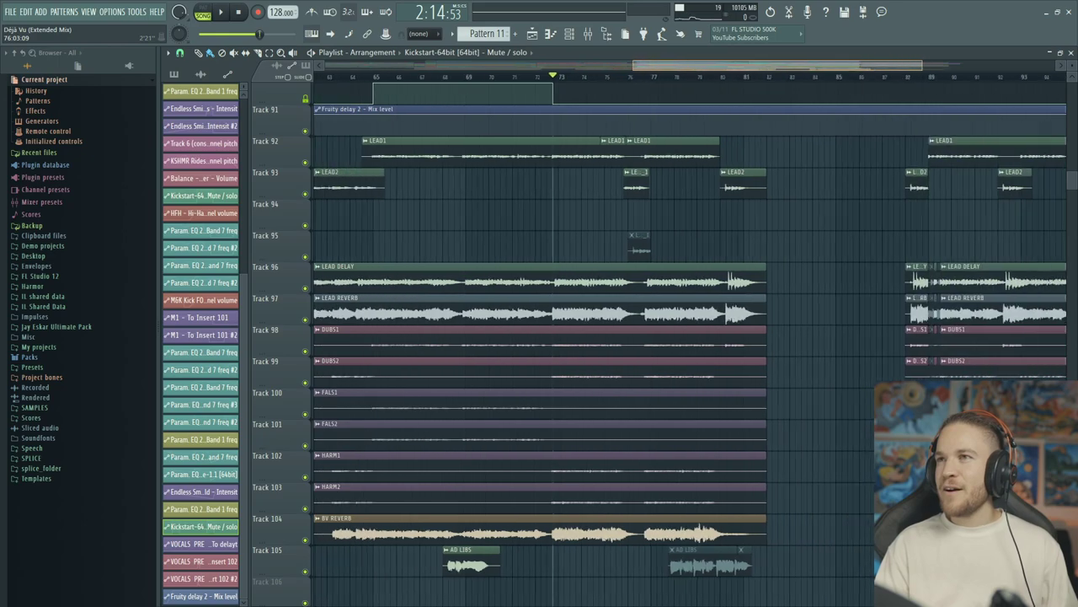
left_click(585, 76)
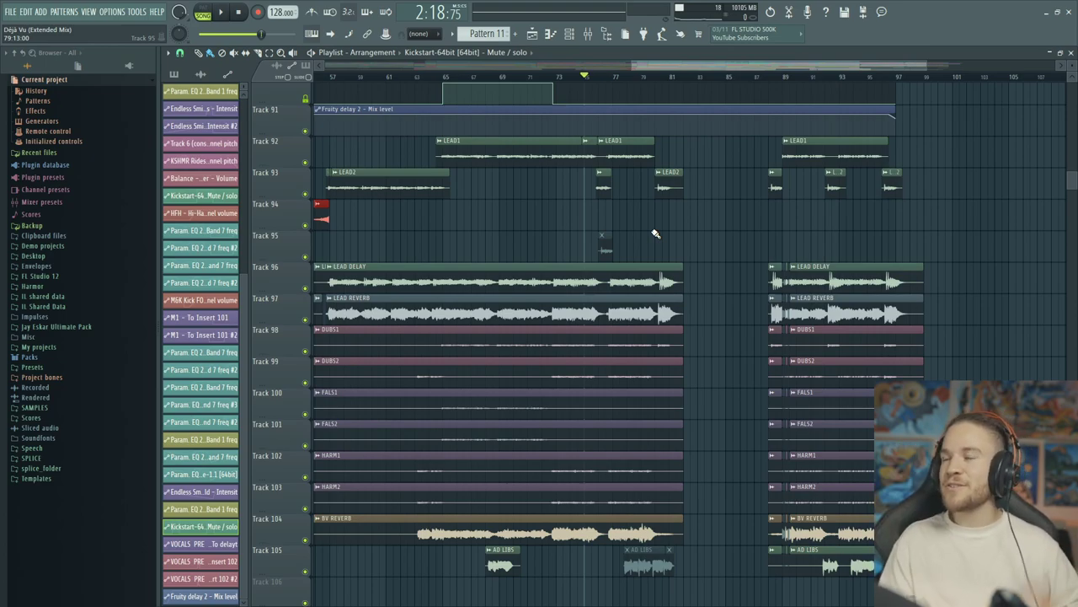
scroll(705, 233, "up", 1)
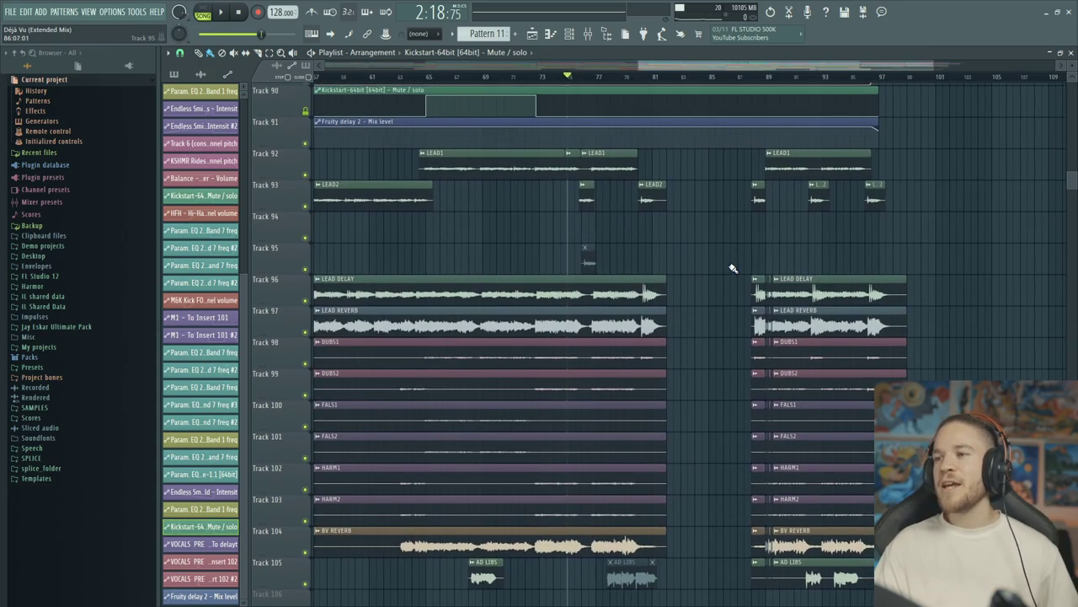
scroll(693, 204, "down", 3)
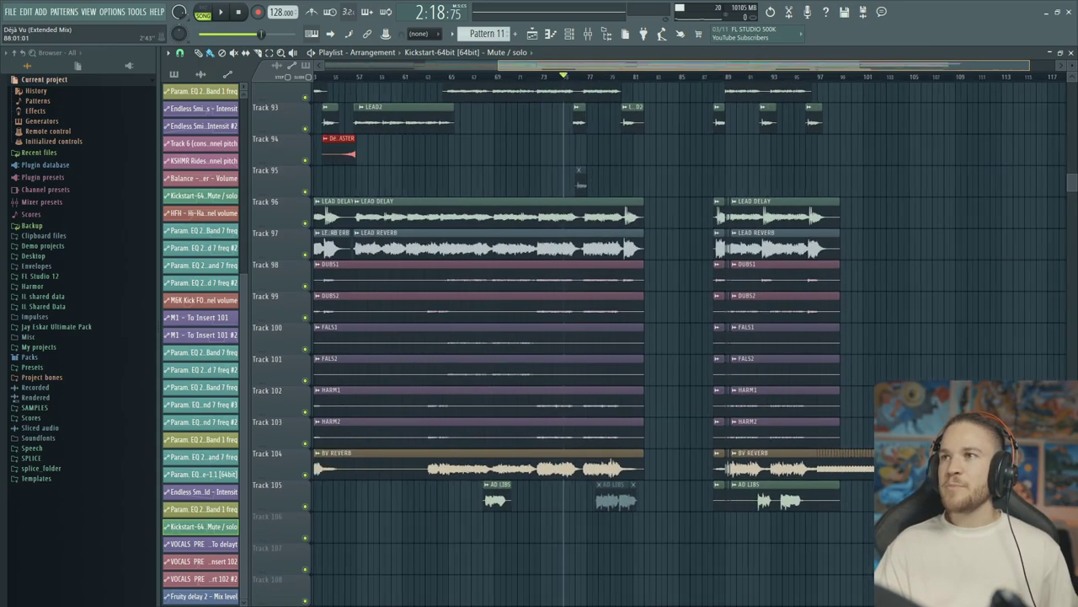
scroll(742, 166, "down", 2)
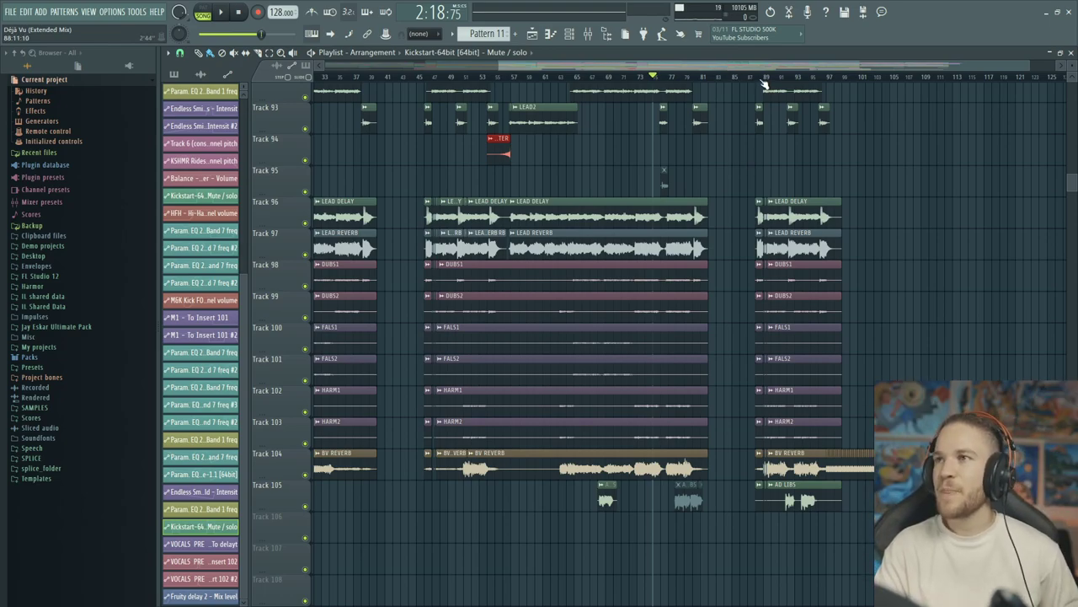
scroll(739, 91, "left", 5)
scroll(553, 270, "up", 5)
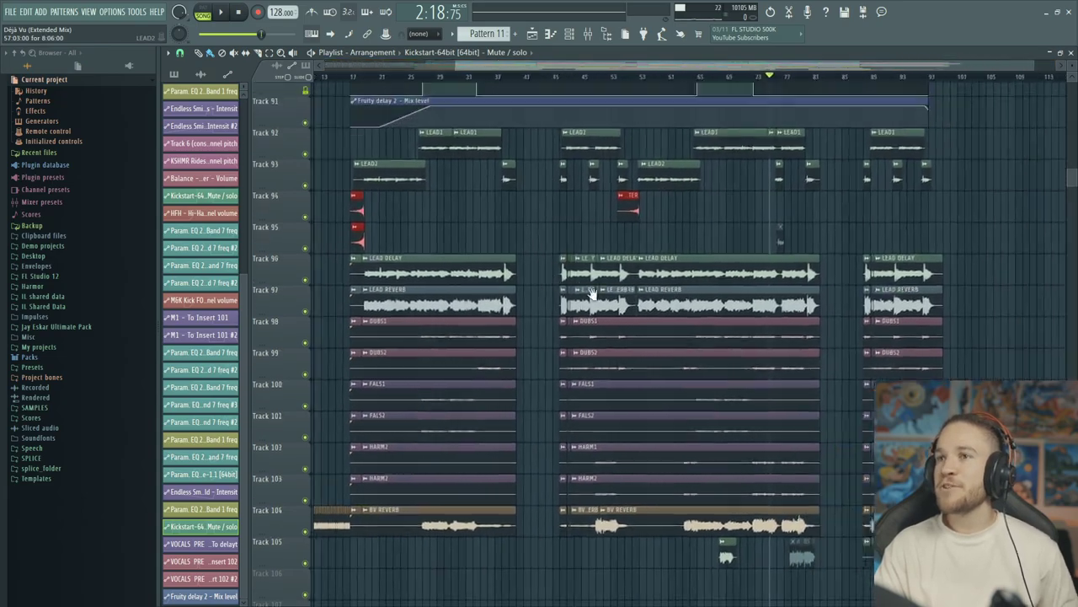
Open the Master channel in the mixer and inspect its FabFilter Pro-Q 3 and Ozone 8 Imager settings
scroll(553, 271, "up", 7)
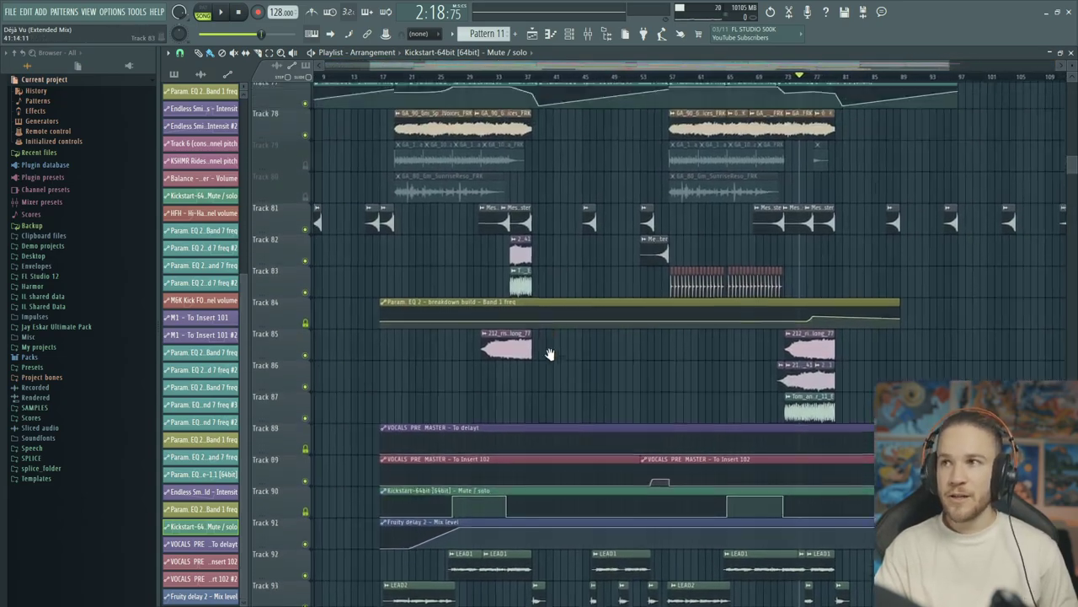
scroll(572, 416, "up", 7)
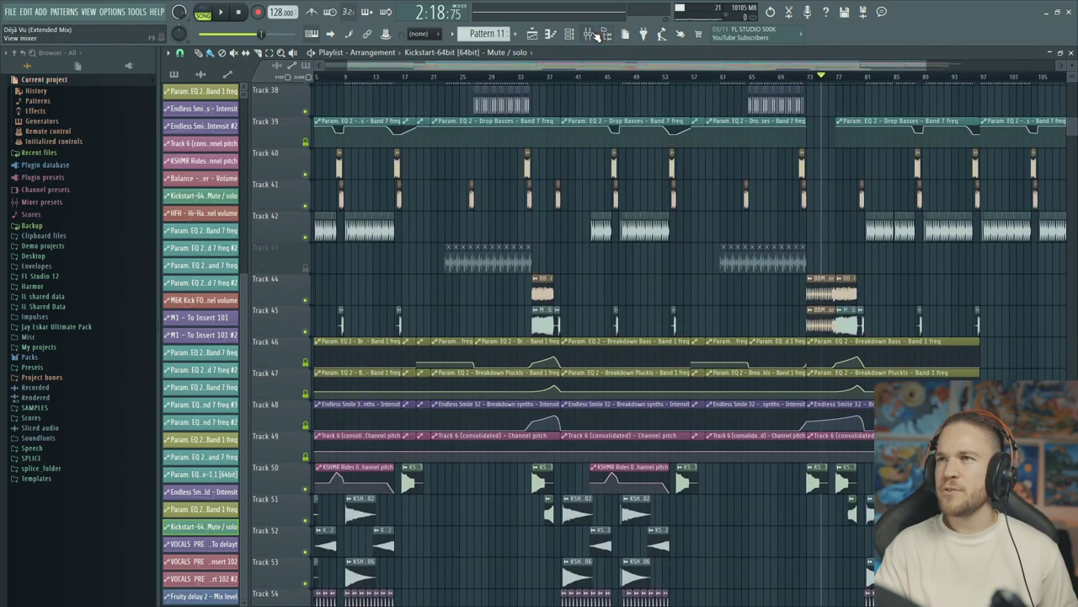
key("F9")
left_click(283, 172)
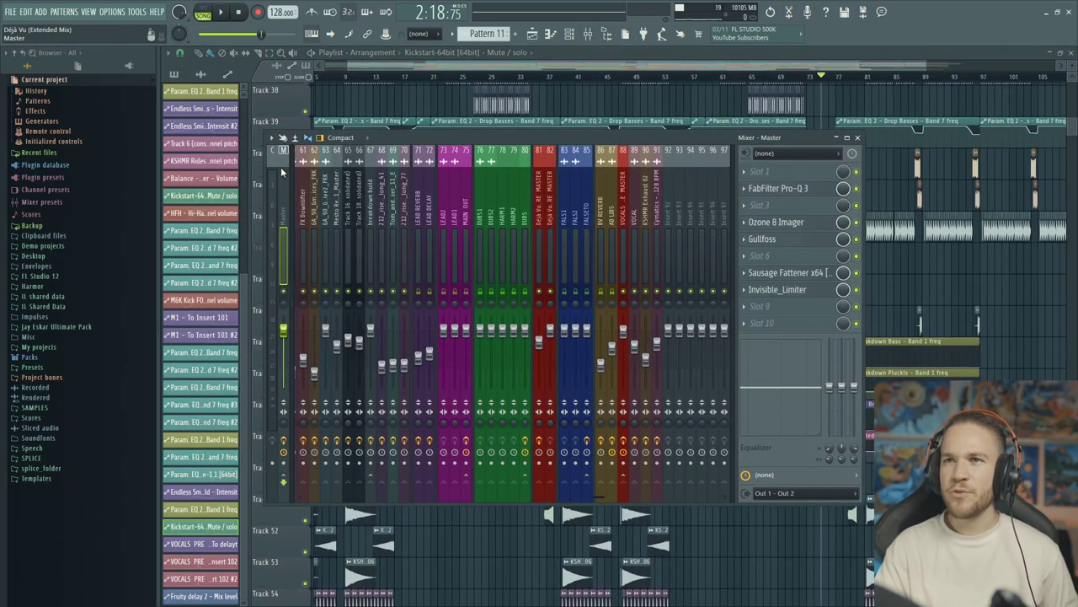
left_click(790, 193)
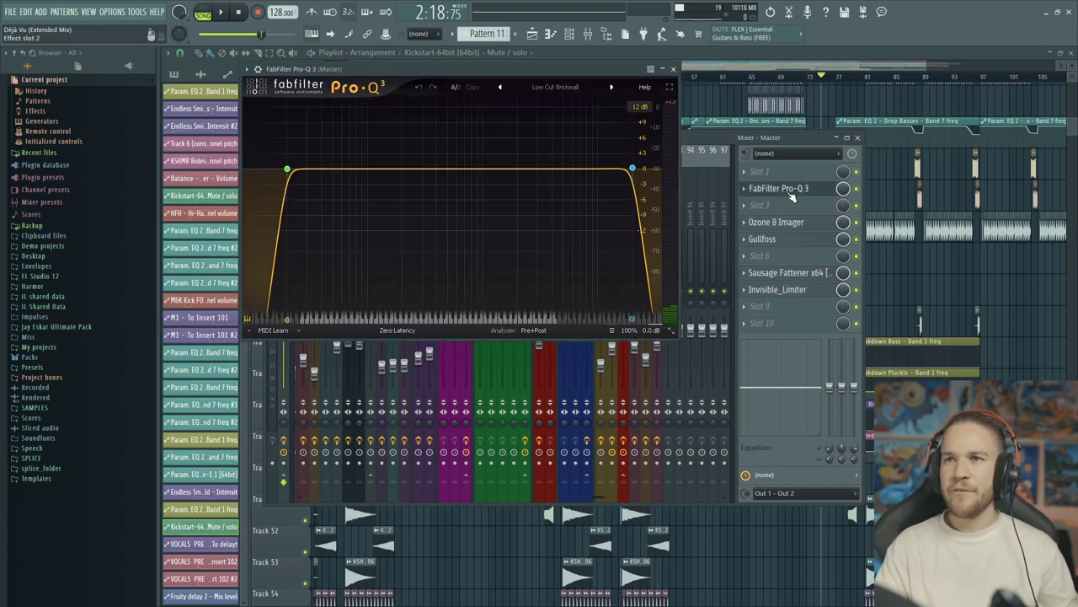
left_click(797, 222)
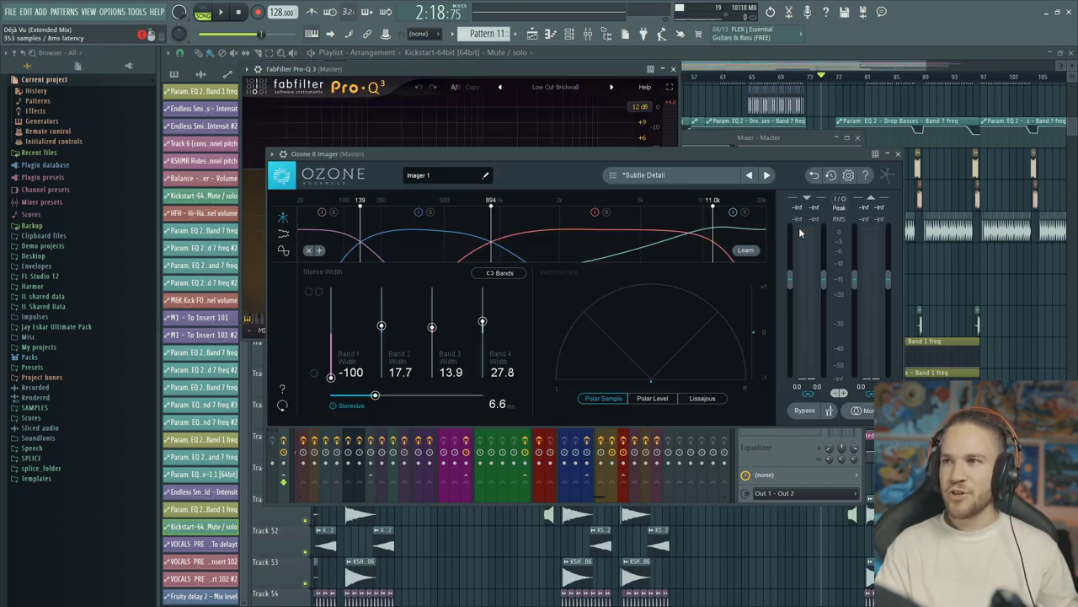
left_click_drag(724, 151, 642, 82)
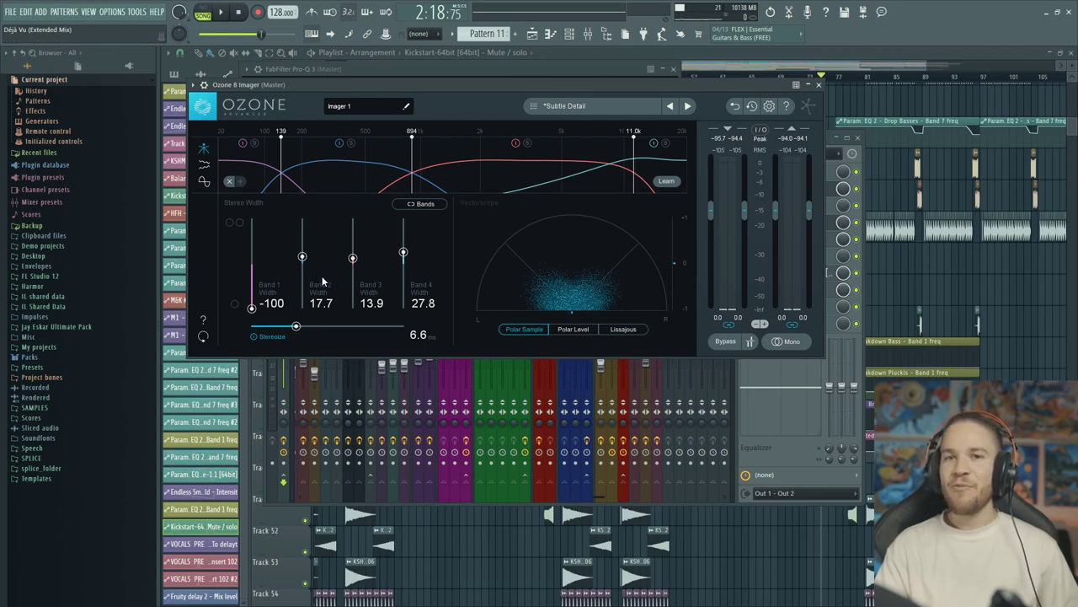
Inspect the Gullfoss, Sausage Fattener and Invisible Limiter settings on the Master channel
left_click(838, 392)
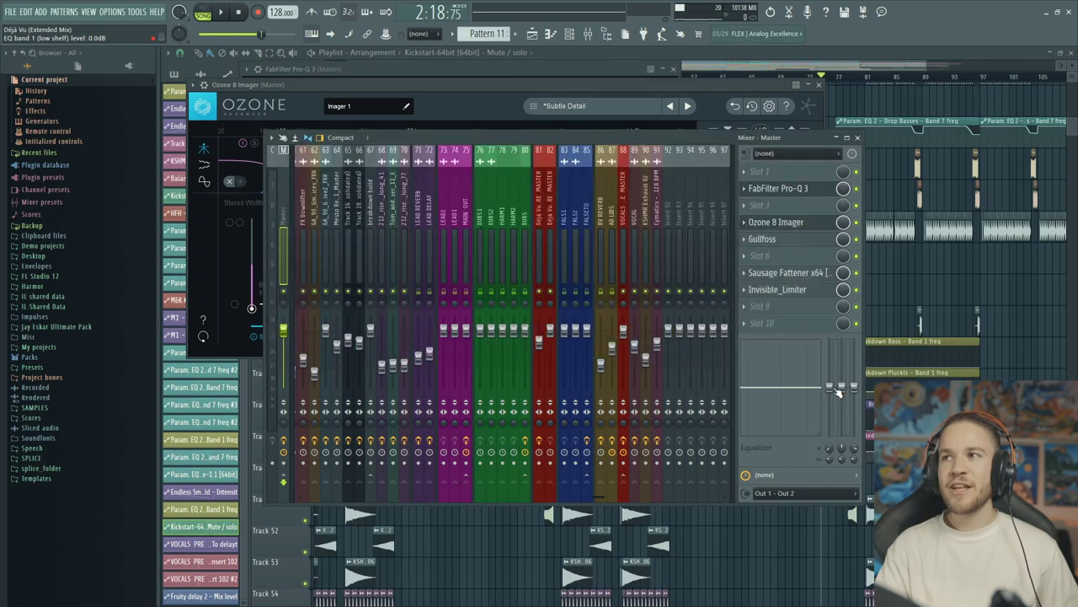
left_click(783, 241)
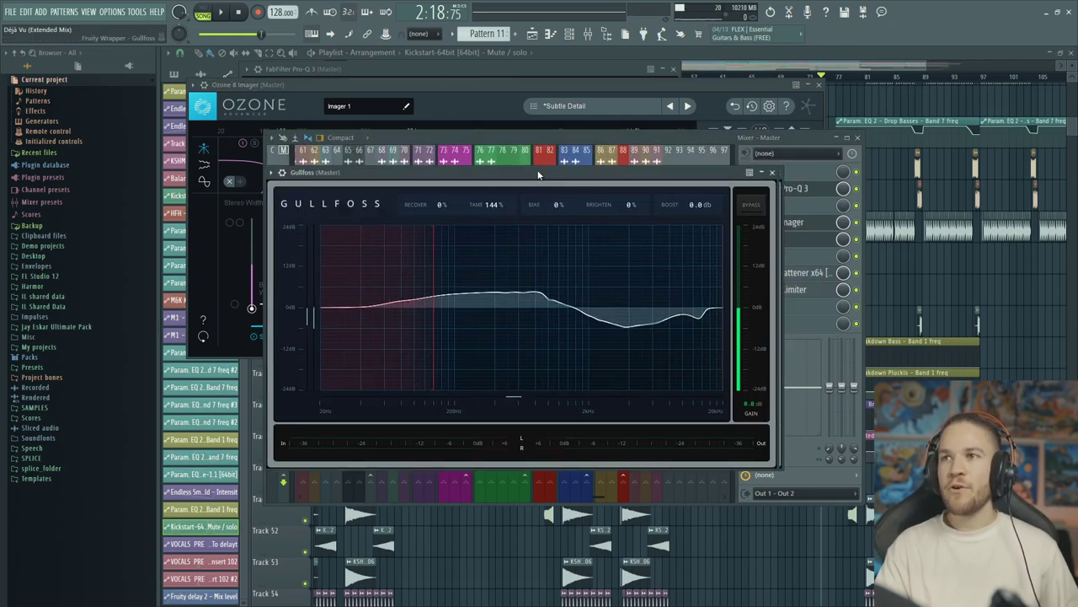
left_click_drag(540, 174, 489, 132)
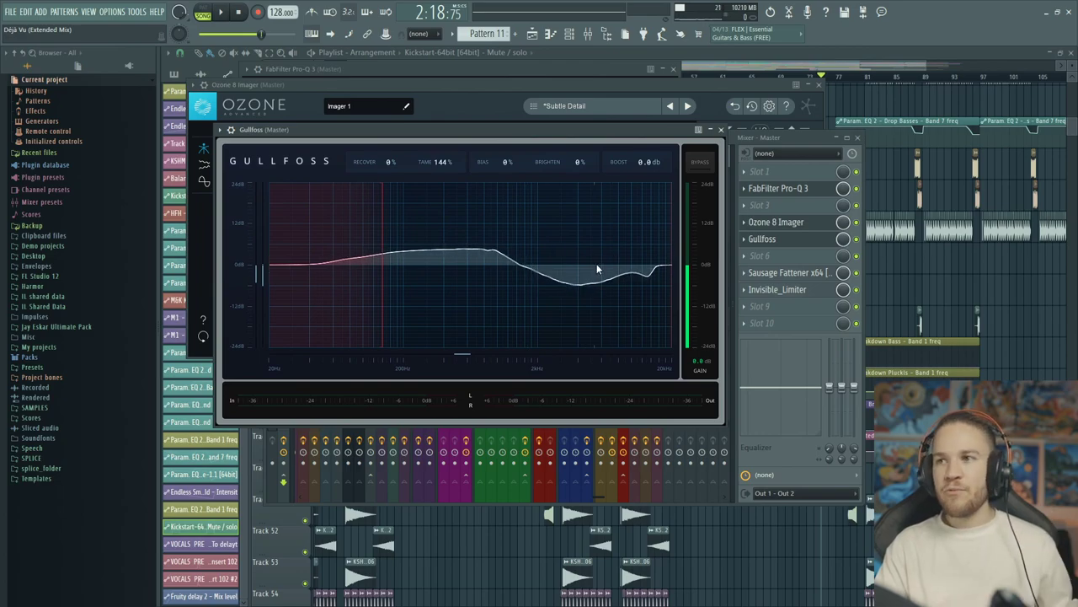
left_click(788, 272)
left_click_drag(835, 169, 508, 155)
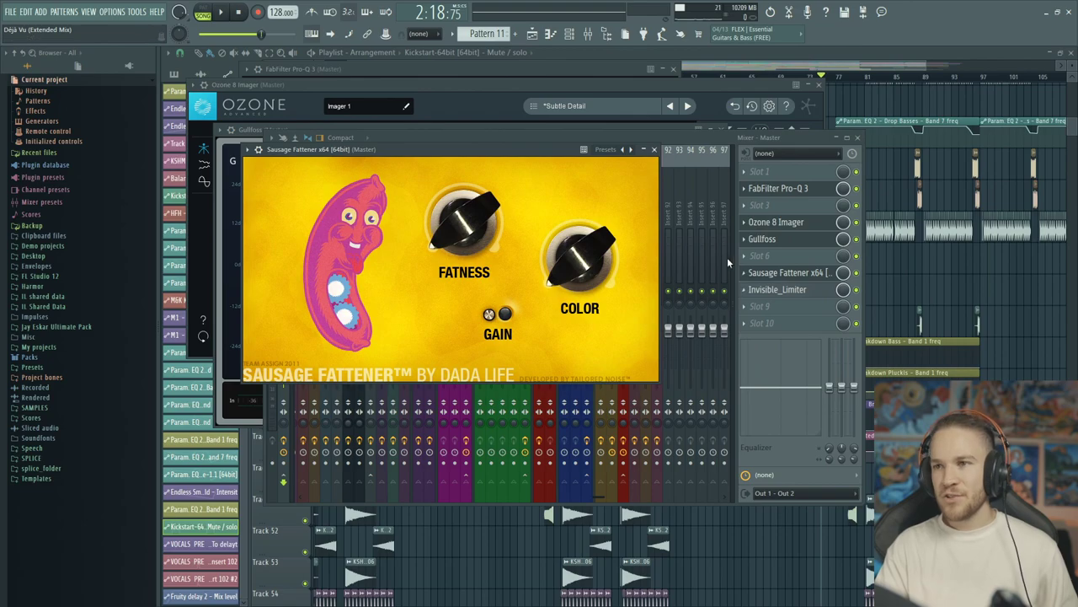
left_click(797, 289)
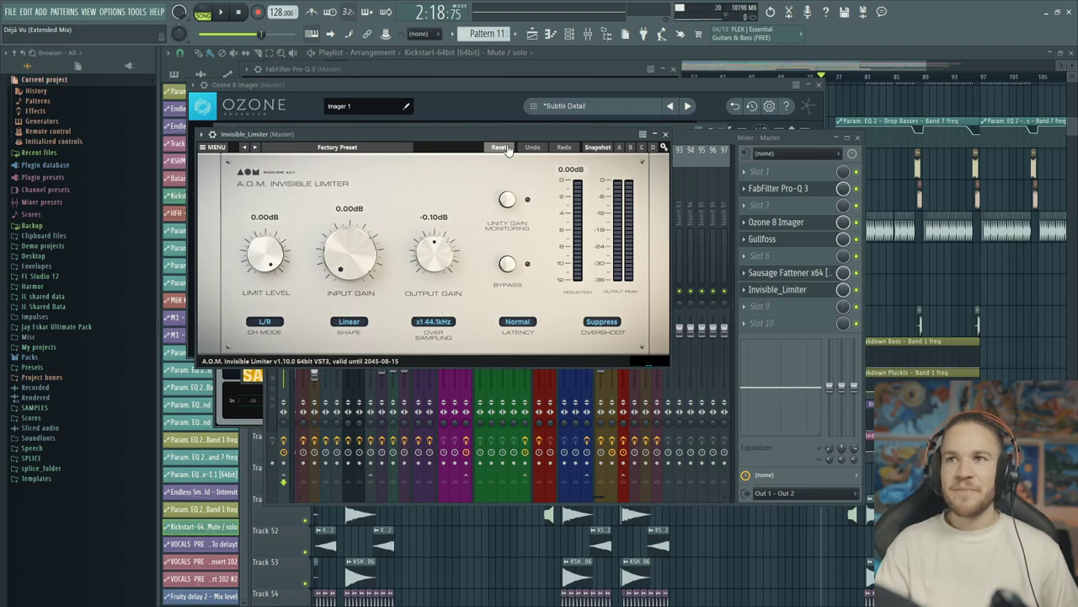
left_click(684, 145)
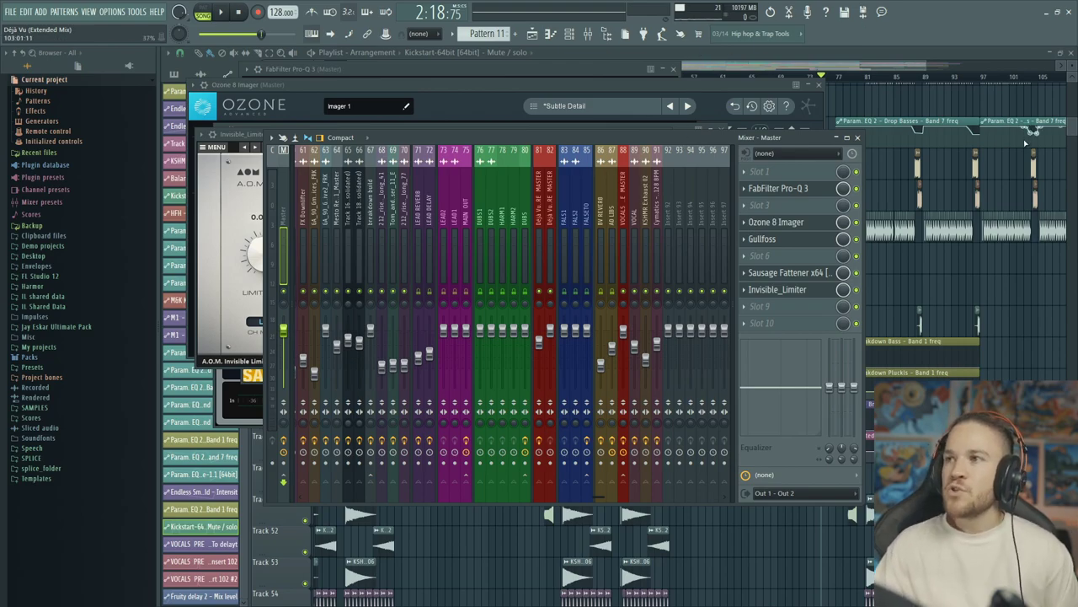
Close the mixer and plugin windows and look over the whole arrangement around tracks 38 to 54
key("F12")
scroll(544, 80, "down", 4)
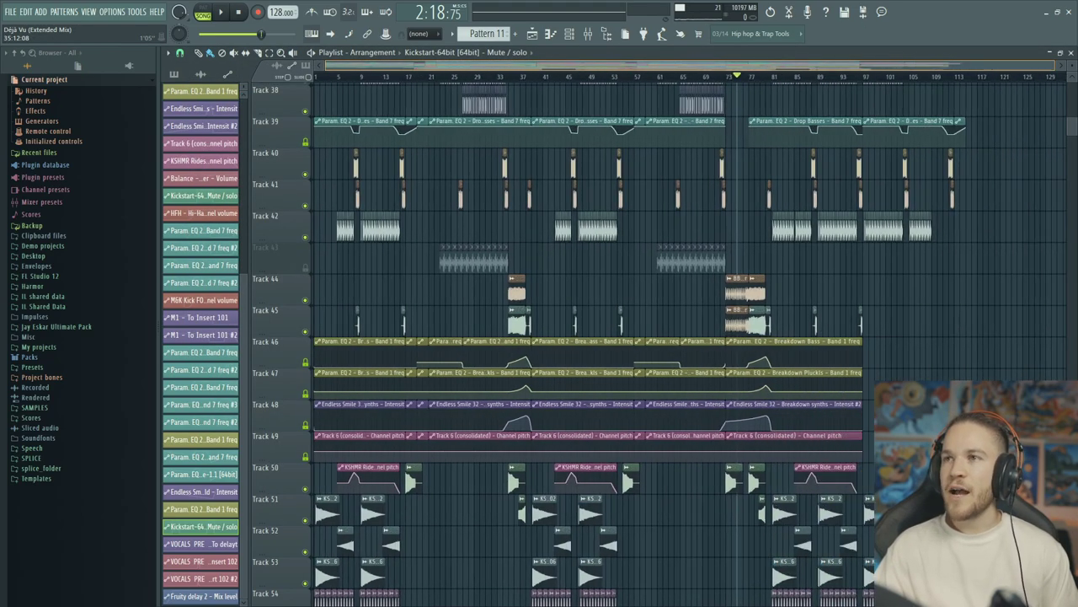
scroll(529, 80, "up", 3)
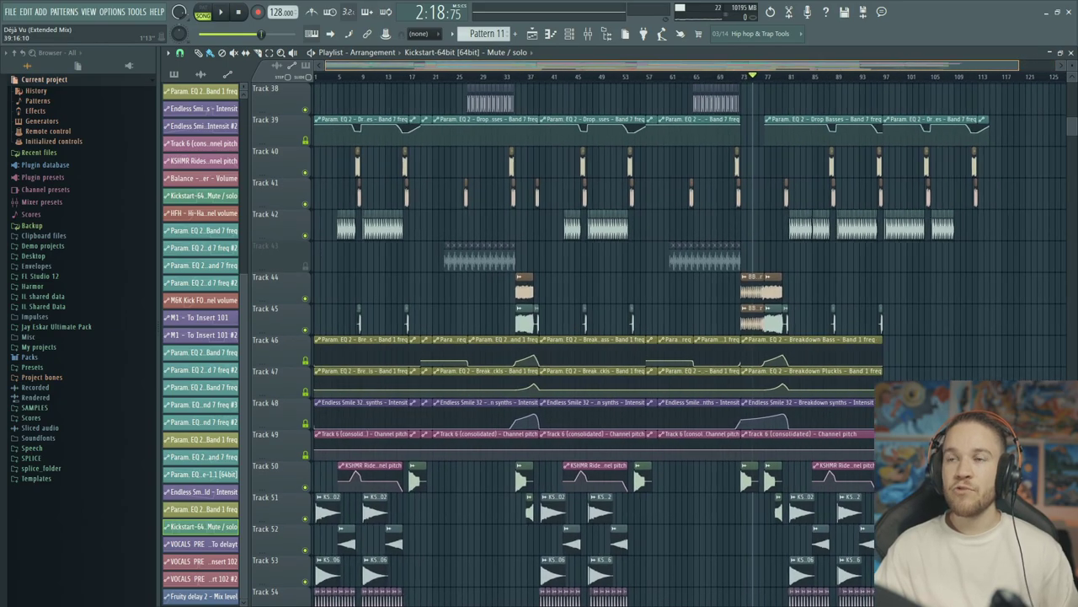
scroll(529, 80, "up", 1)
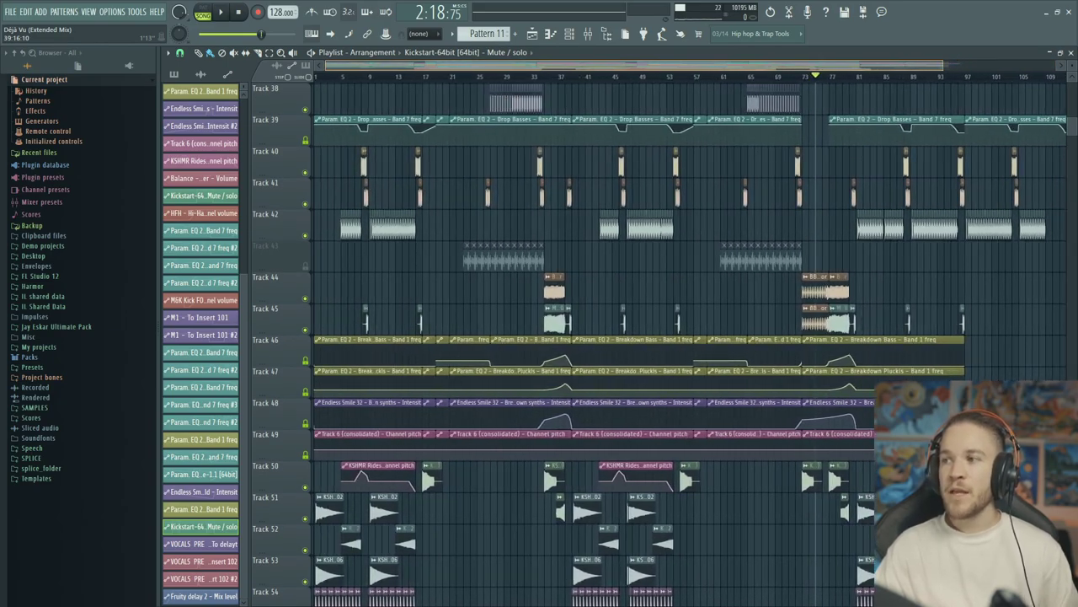